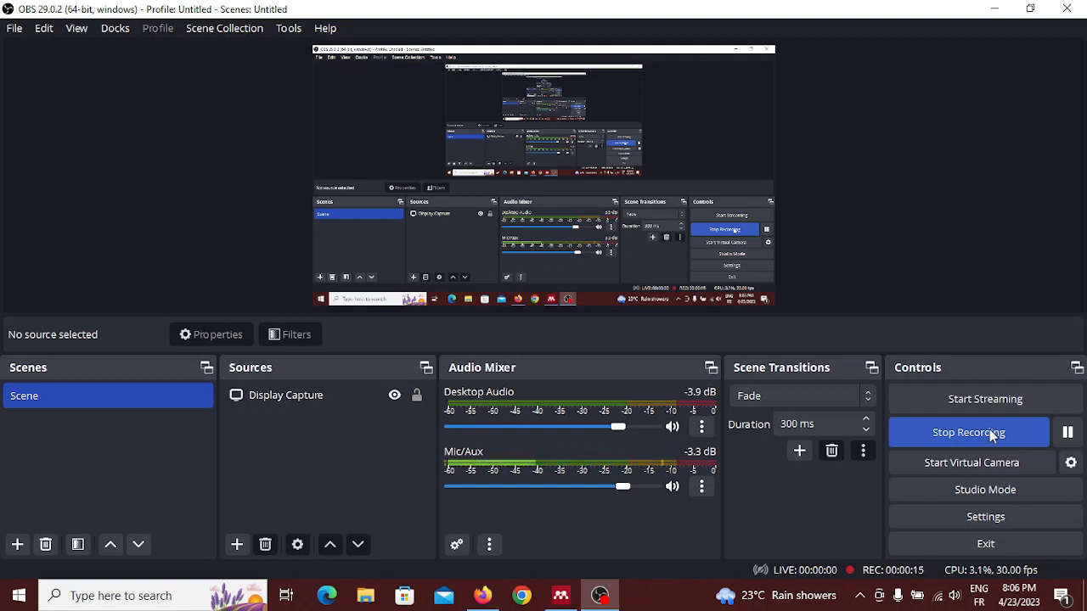
Step: Minimize the OBS window, launch Word from its desktop shortcut and close it again
{"action": "left_click", "coordinate": [989, 9]}
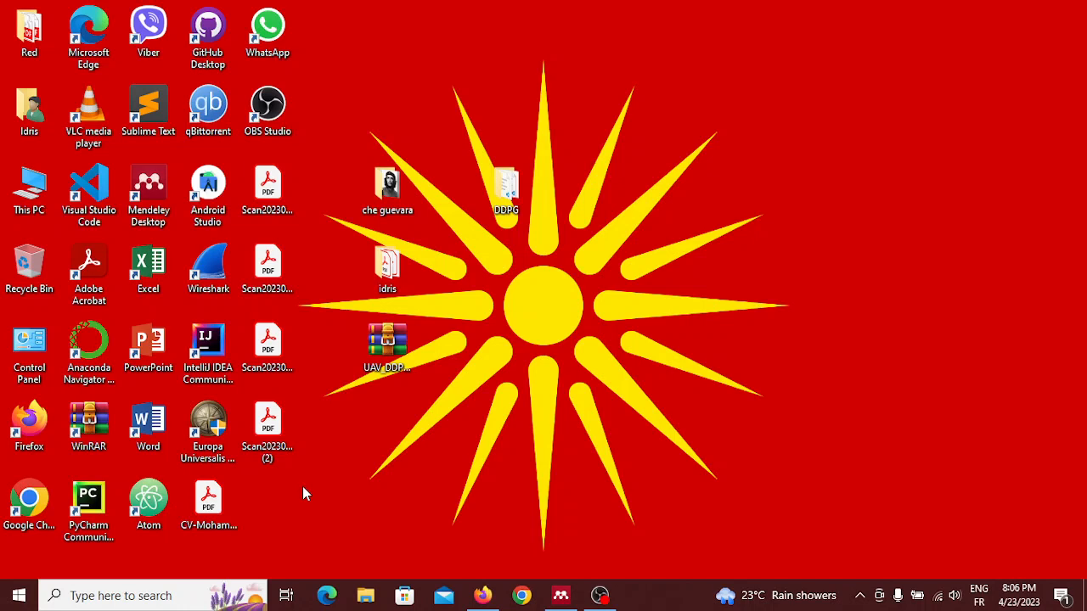
{"action": "double_click", "coordinate": [148, 435]}
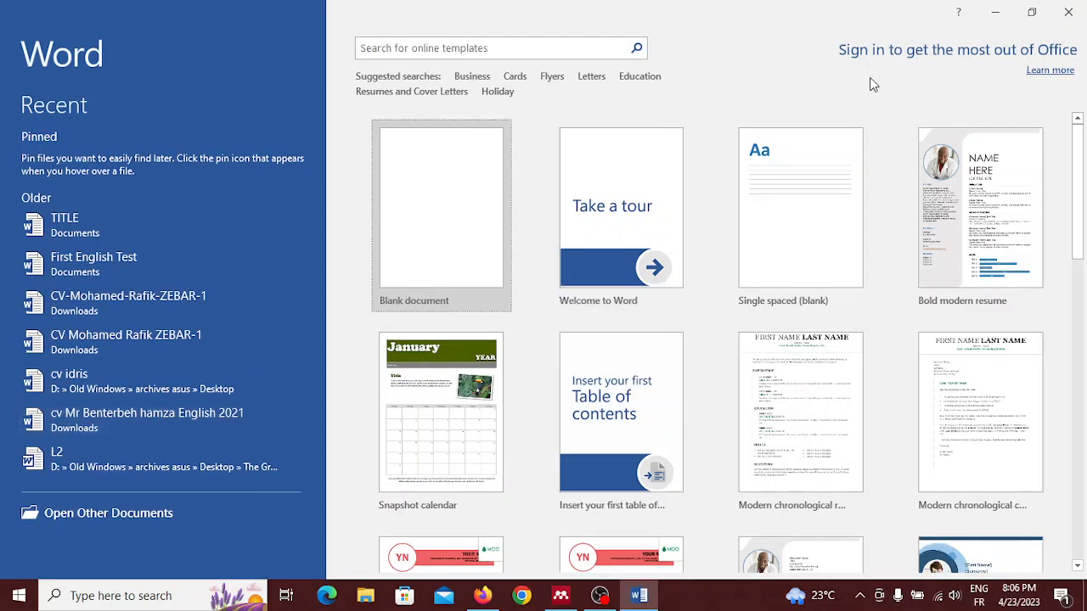
{"action": "key", "text": "alt+F4"}
Step: Search Windows for Word and launch the application from the search results
{"action": "left_click", "coordinate": [19, 595]}
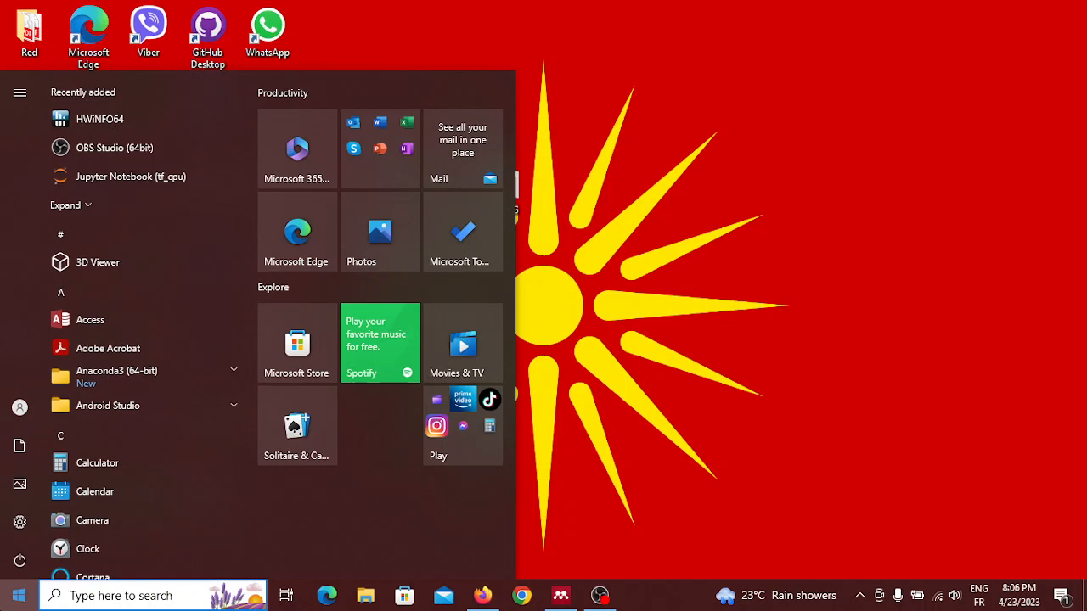
{"action": "type", "text": "wor"}
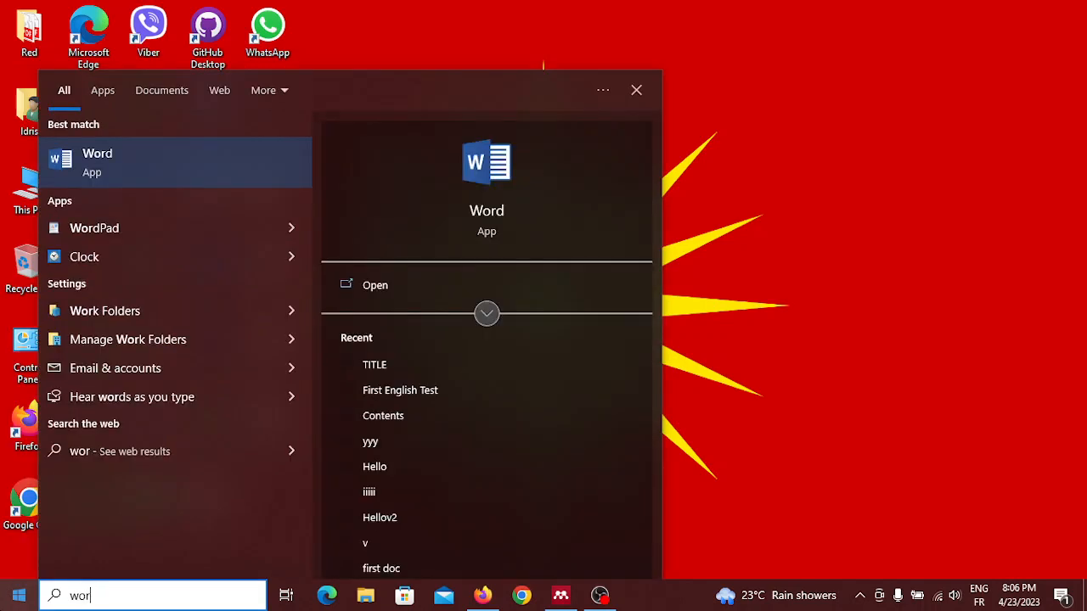
{"action": "key", "text": "Return"}
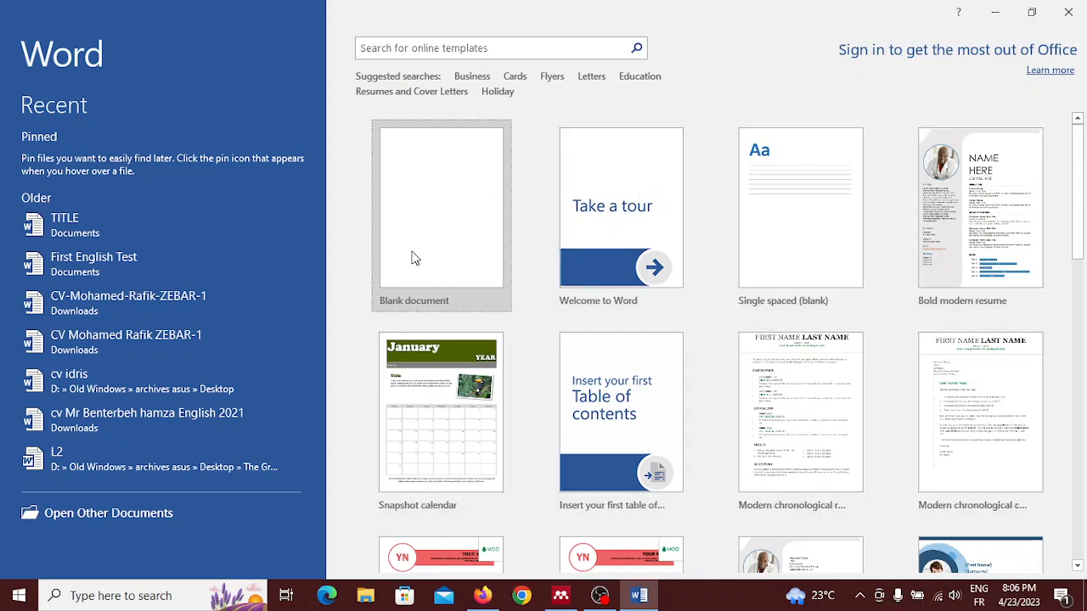
Step: Look through the available templates and create a new blank document from the start screen
{"action": "scroll", "coordinate": [672, 463], "scroll_direction": "down", "scroll_amount": 5}
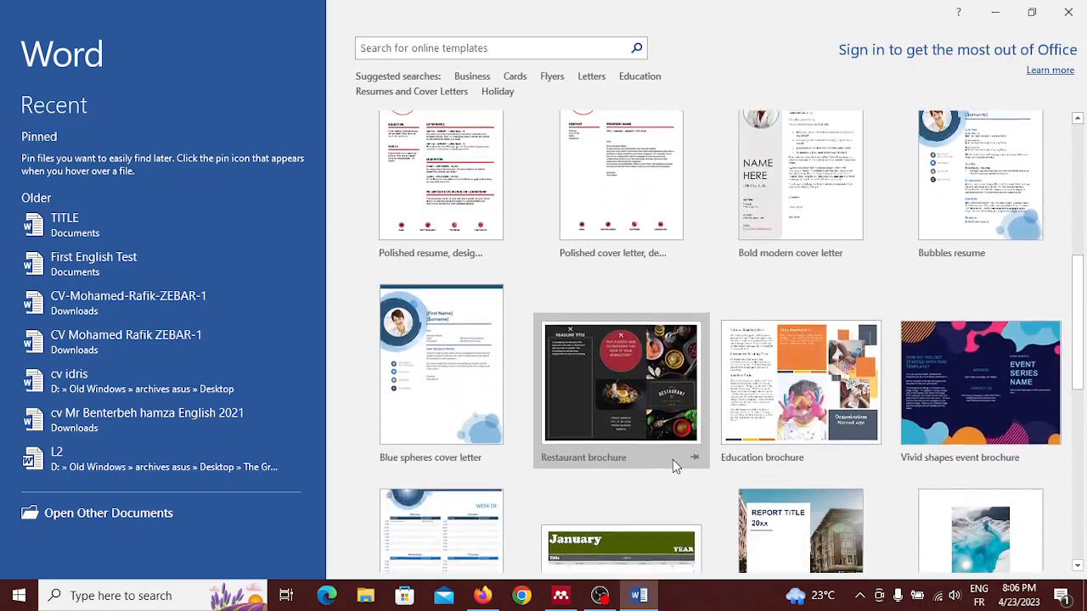
{"action": "scroll", "coordinate": [672, 459], "scroll_direction": "down", "scroll_amount": 4}
{"action": "scroll", "coordinate": [672, 459], "scroll_direction": "up", "scroll_amount": 9}
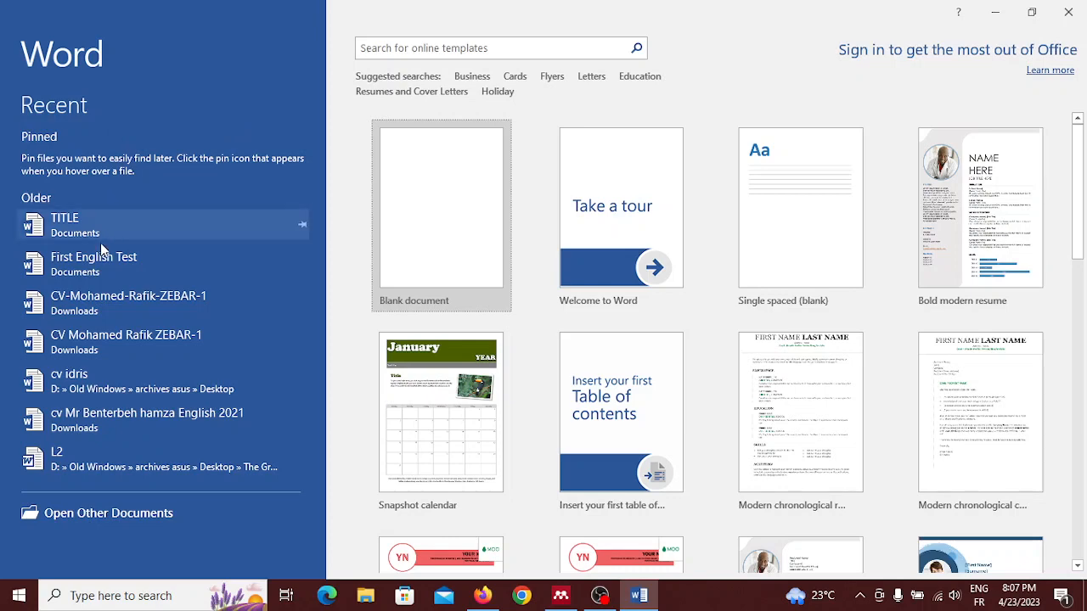
{"action": "scroll", "coordinate": [86, 413], "scroll_direction": "down", "scroll_amount": 5}
{"action": "scroll", "coordinate": [86, 412], "scroll_direction": "up", "scroll_amount": 5}
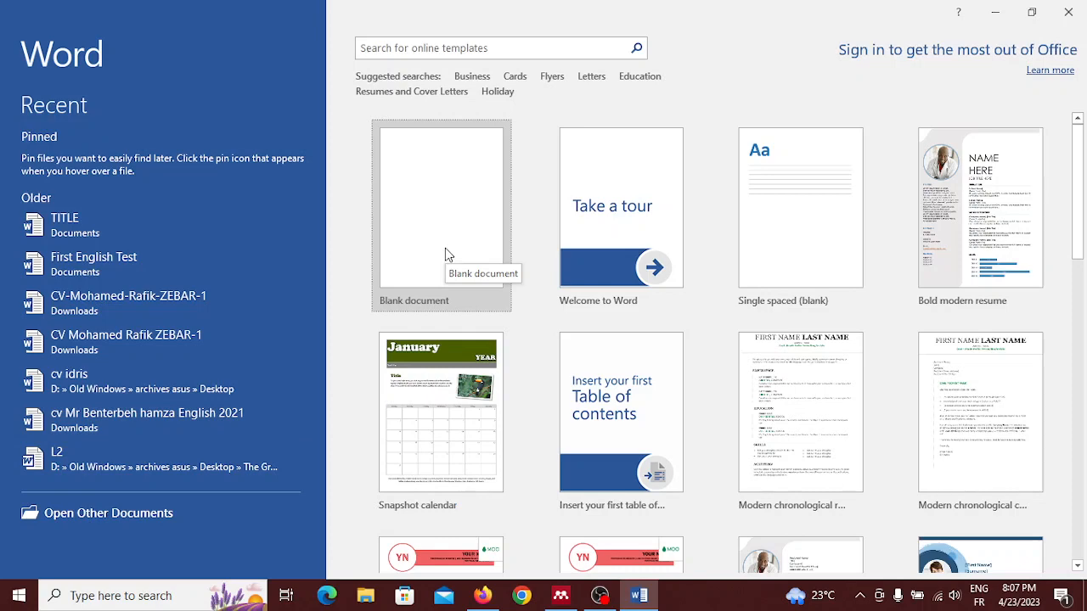
{"action": "left_click", "coordinate": [446, 250]}
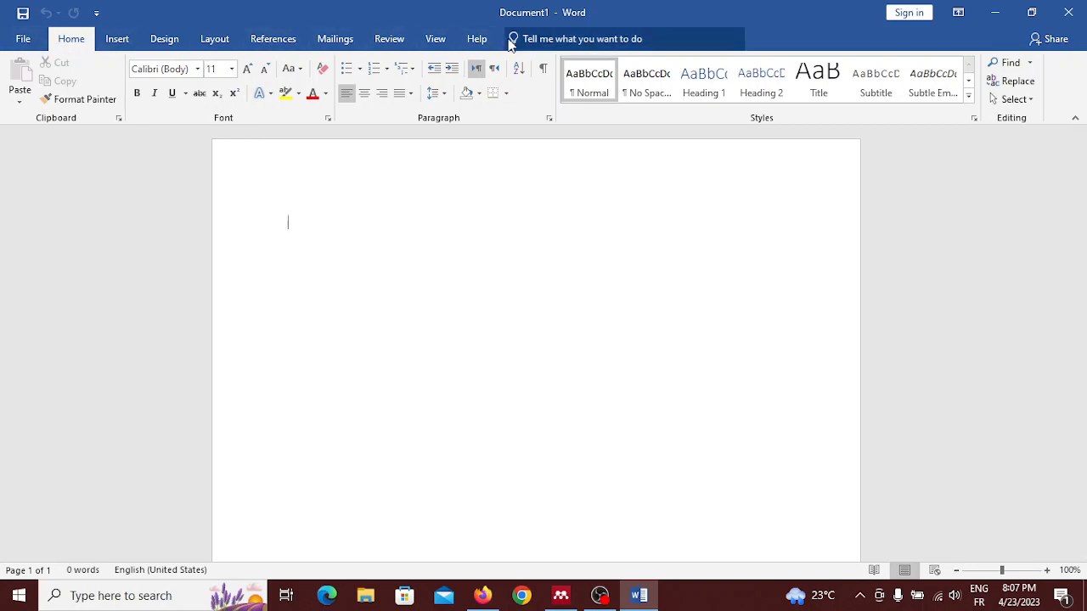
Step: Browse the computer for a file to open, looking through Documents, Downloads, Pictures, Music and the DDPG folder on the Desktop
{"action": "left_click", "coordinate": [23, 39]}
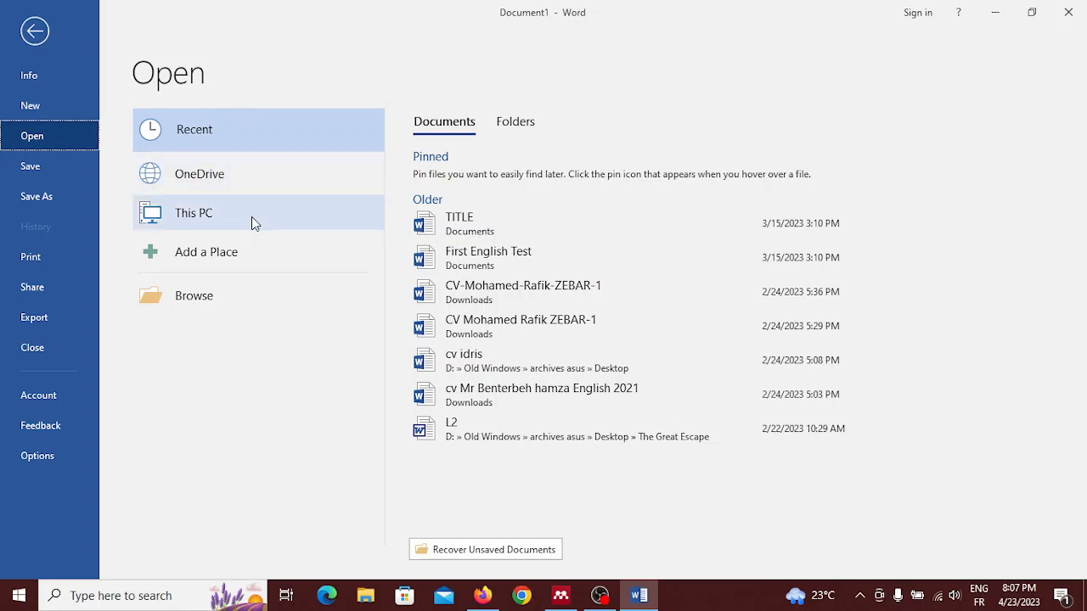
{"action": "left_click", "coordinate": [240, 299]}
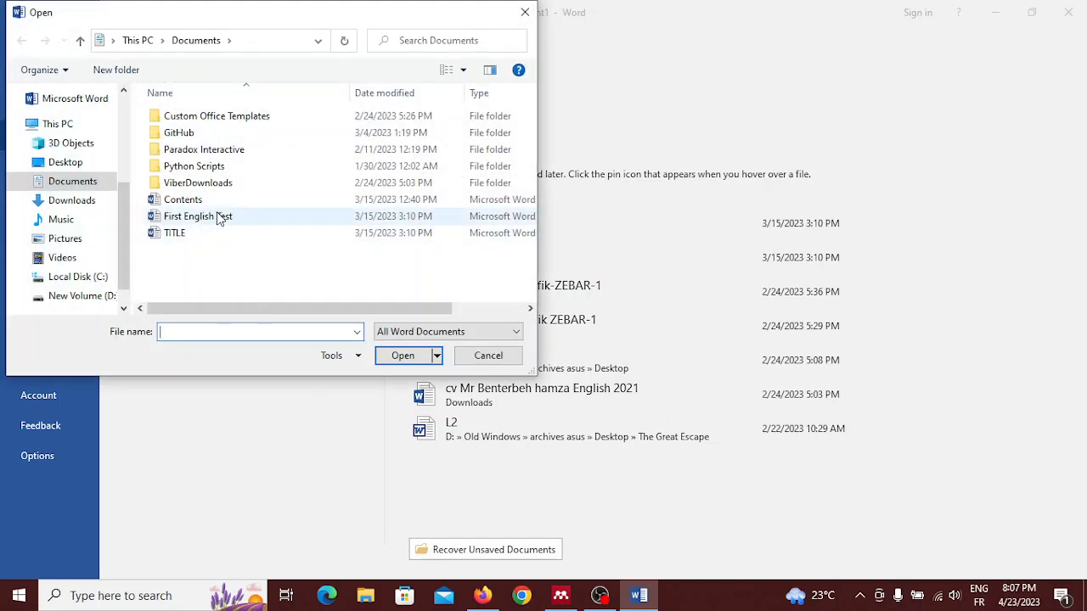
{"action": "left_click", "coordinate": [197, 233]}
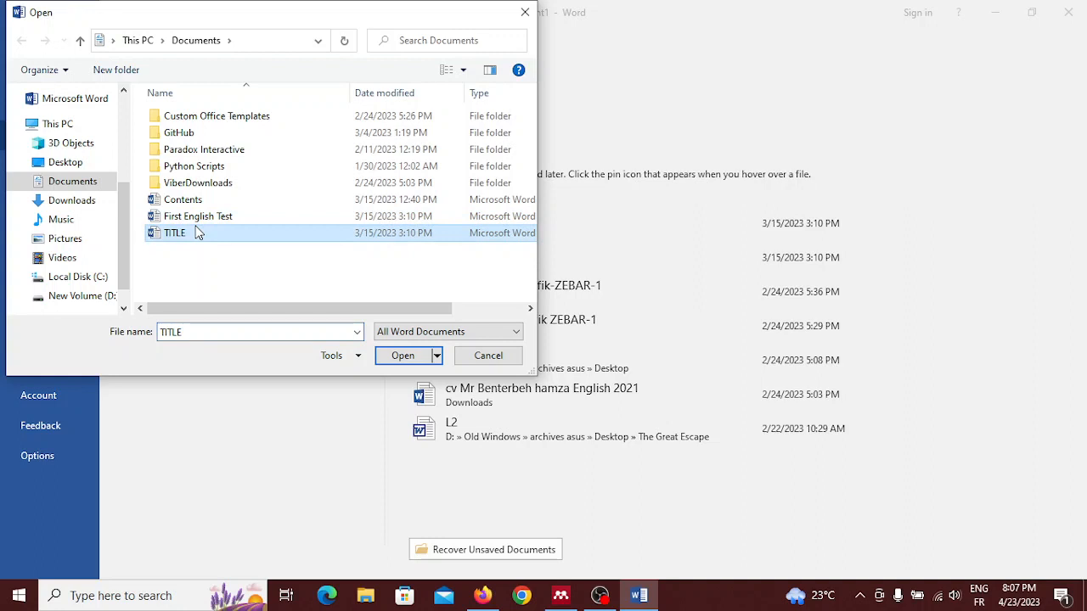
{"action": "left_click", "coordinate": [59, 202]}
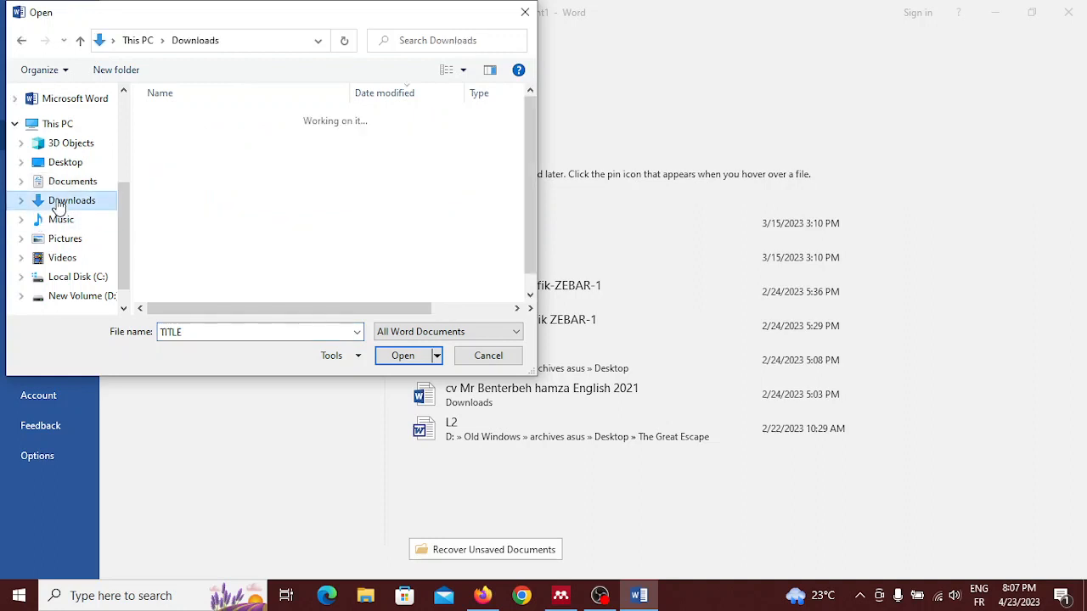
{"action": "left_click", "coordinate": [74, 241]}
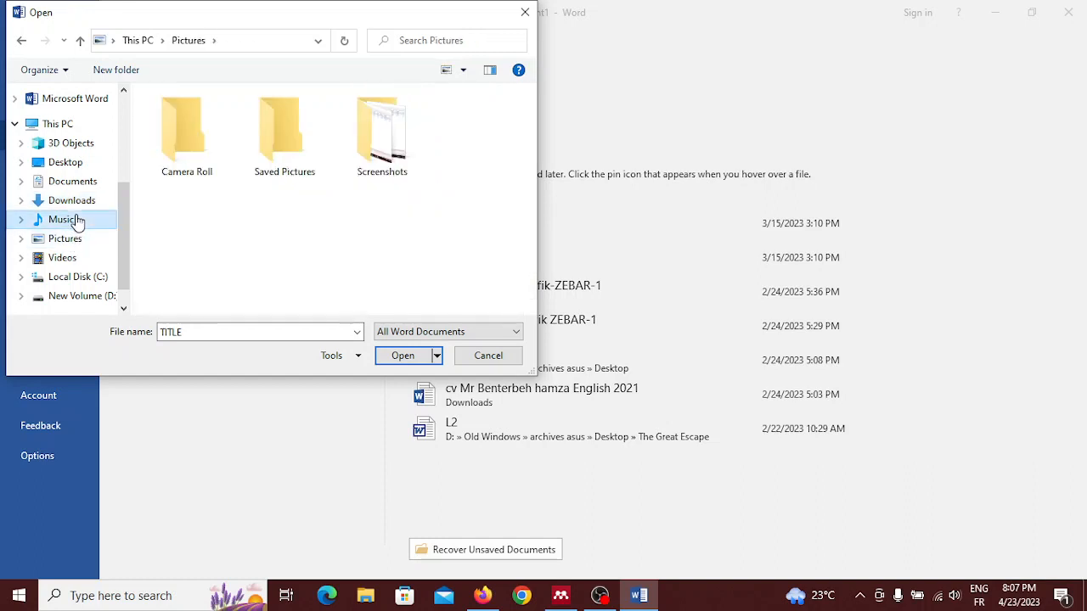
{"action": "left_click", "coordinate": [71, 220]}
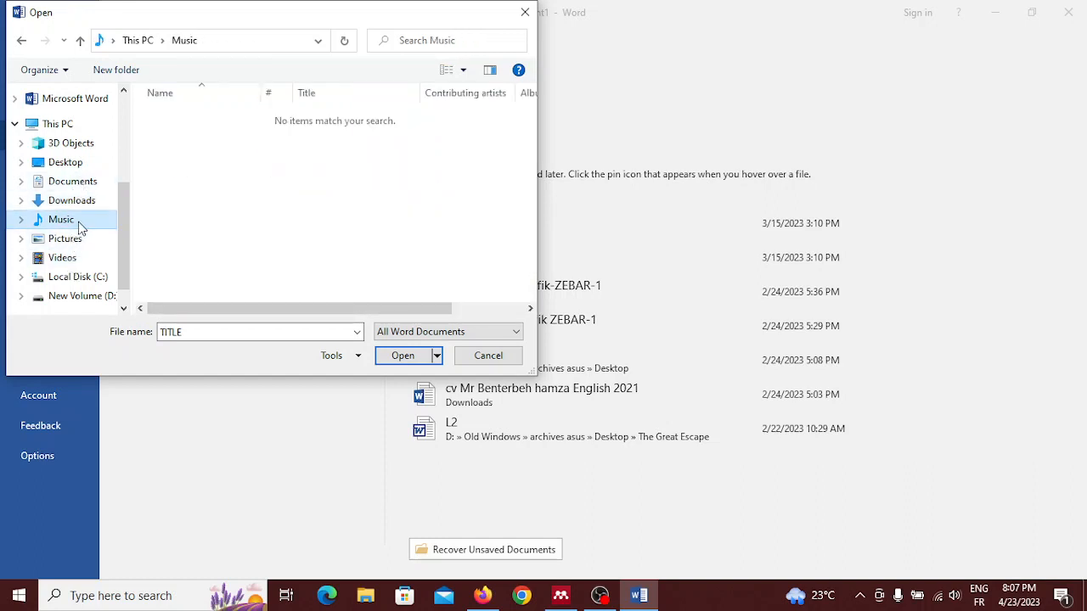
{"action": "left_click", "coordinate": [70, 163]}
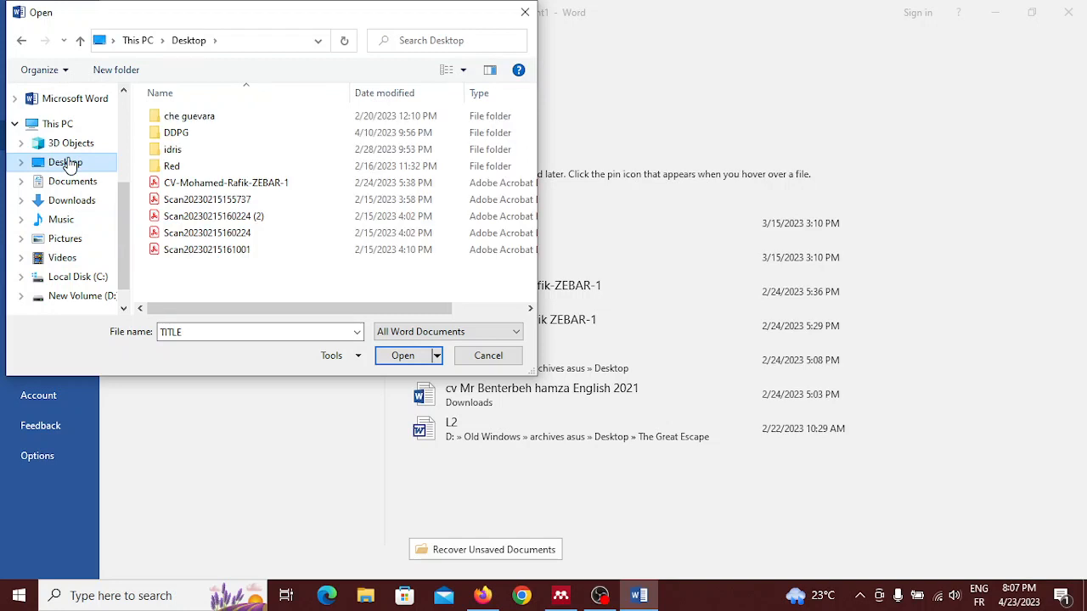
{"action": "double_click", "coordinate": [211, 135]}
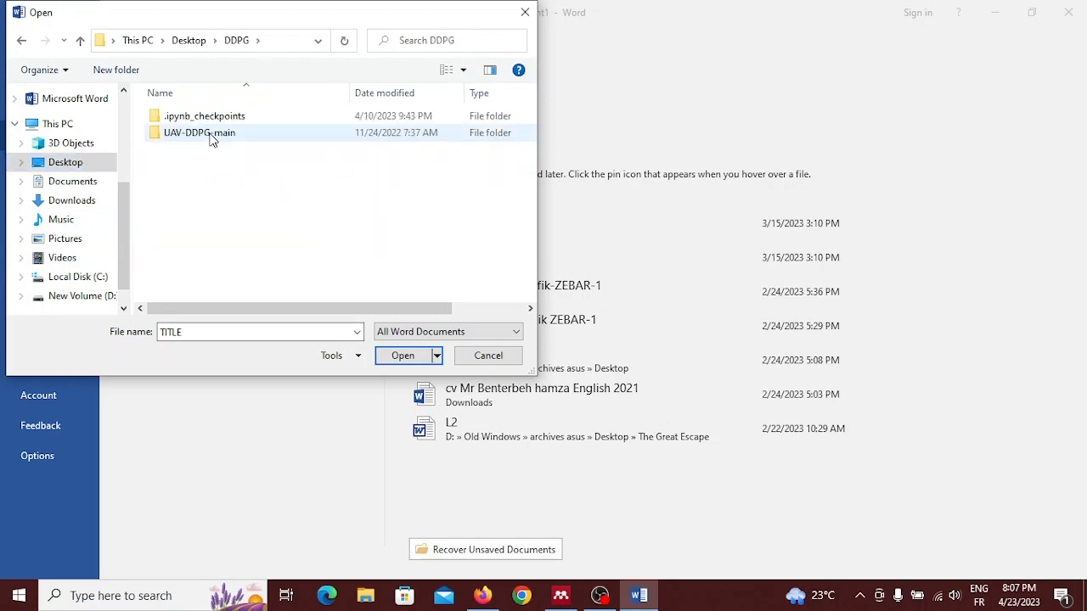
Step: Go back through the visited folders to Documents and open the First English Test document
{"action": "left_click", "coordinate": [27, 45]}
{"action": "left_click", "coordinate": [27, 45]}
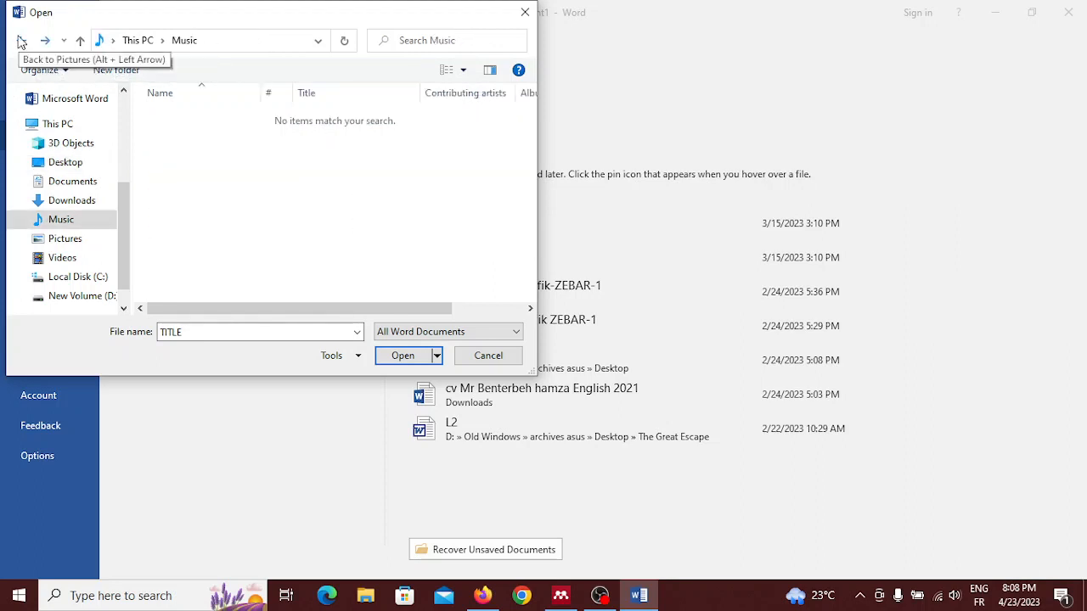
{"action": "left_click", "coordinate": [22, 44]}
{"action": "left_click", "coordinate": [22, 43]}
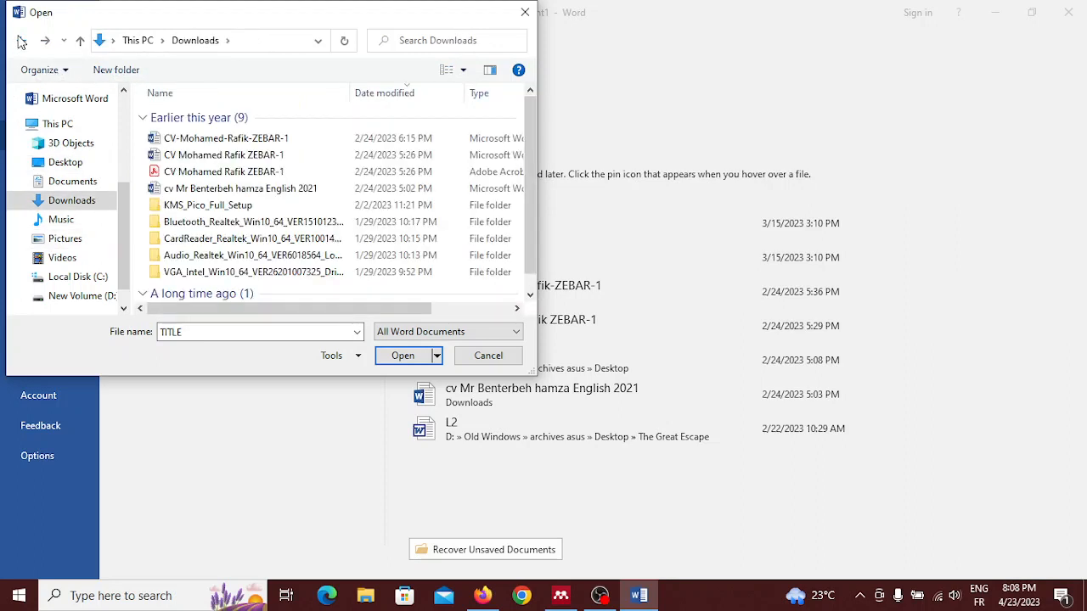
{"action": "scroll", "coordinate": [207, 270], "scroll_direction": "down", "scroll_amount": 1}
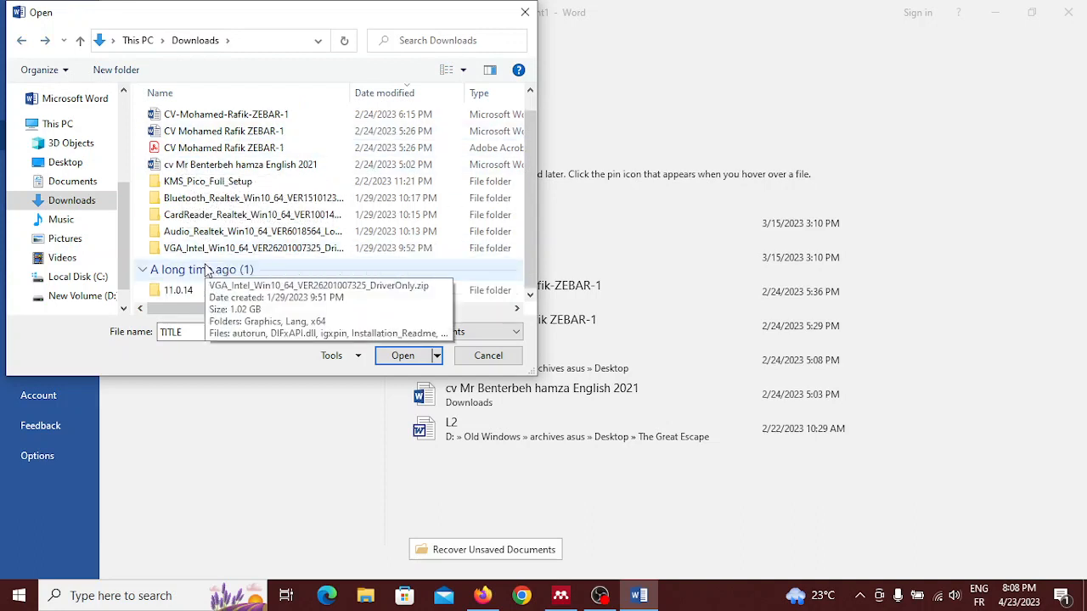
{"action": "left_click", "coordinate": [24, 43]}
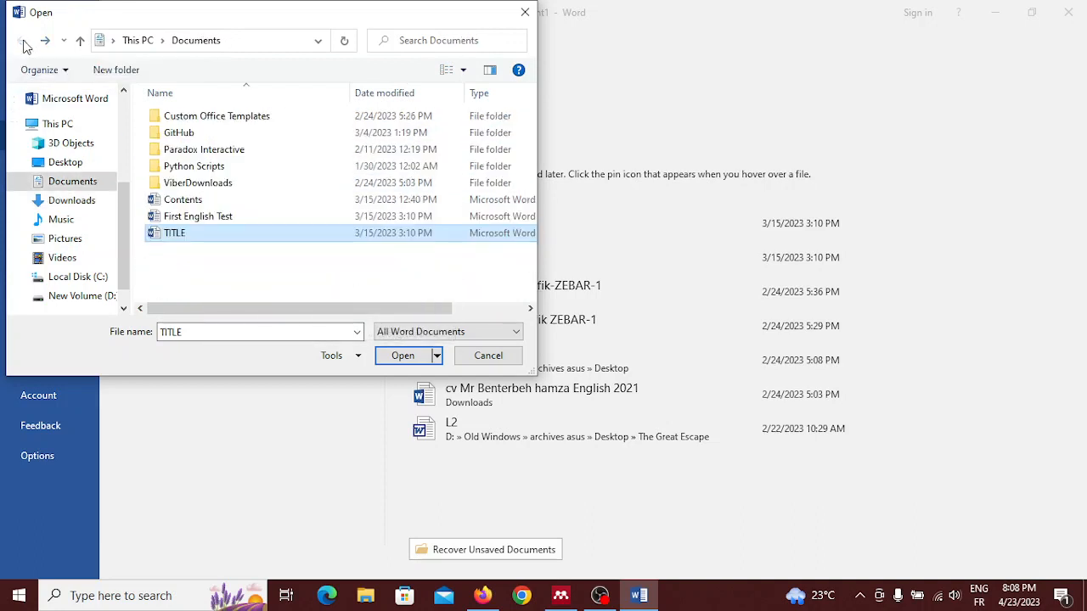
{"action": "left_click", "coordinate": [253, 217]}
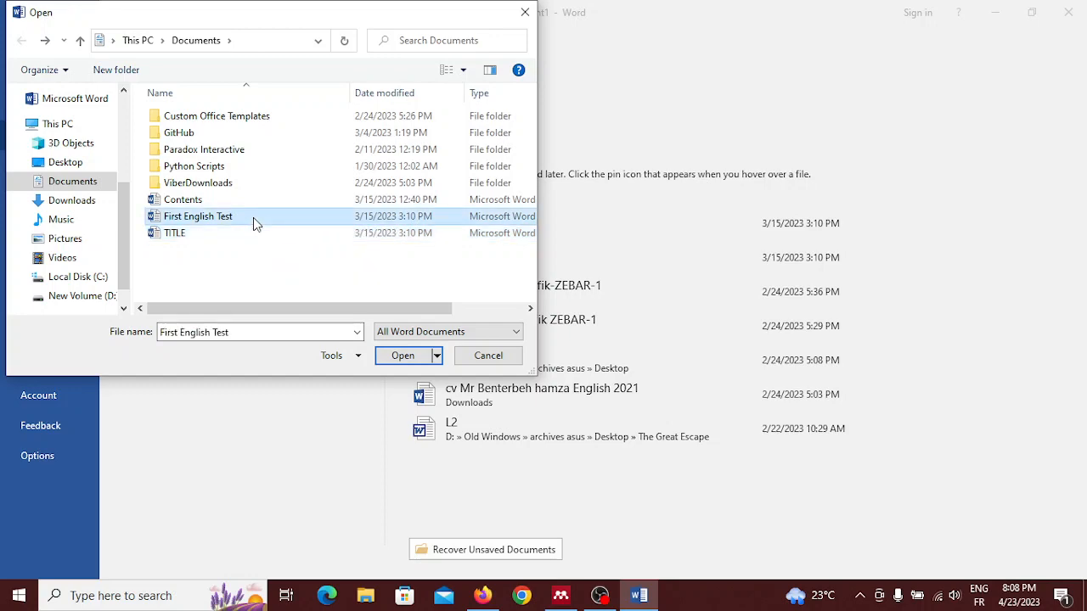
{"action": "key", "text": "Up"}
{"action": "key", "text": "Down"}
{"action": "key", "text": "Return"}
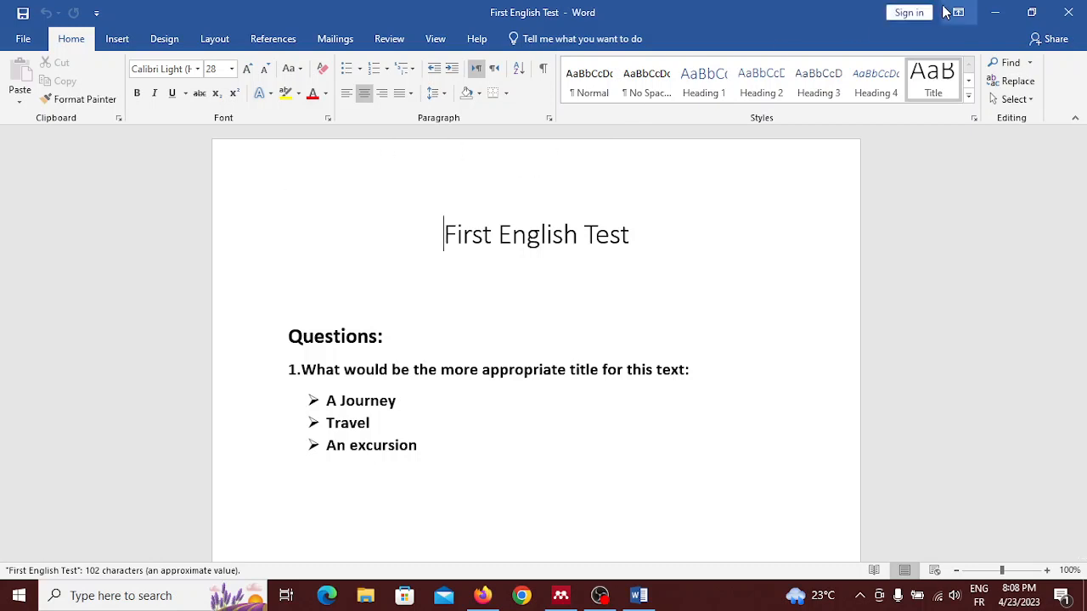
Step: Create another new blank document while First English Test is open
{"action": "left_click", "coordinate": [25, 37]}
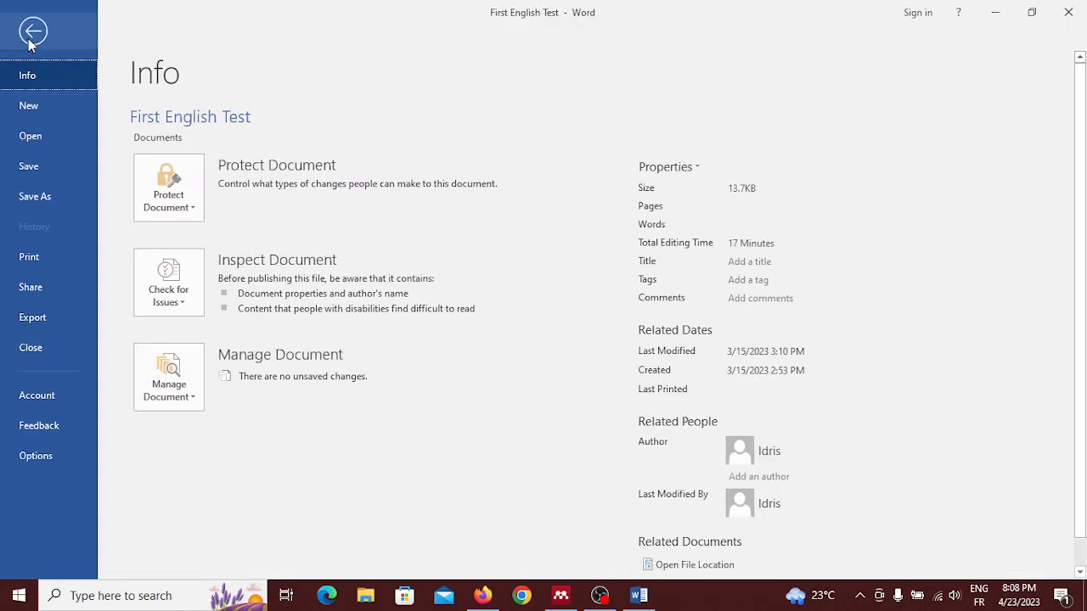
{"action": "left_click", "coordinate": [43, 104]}
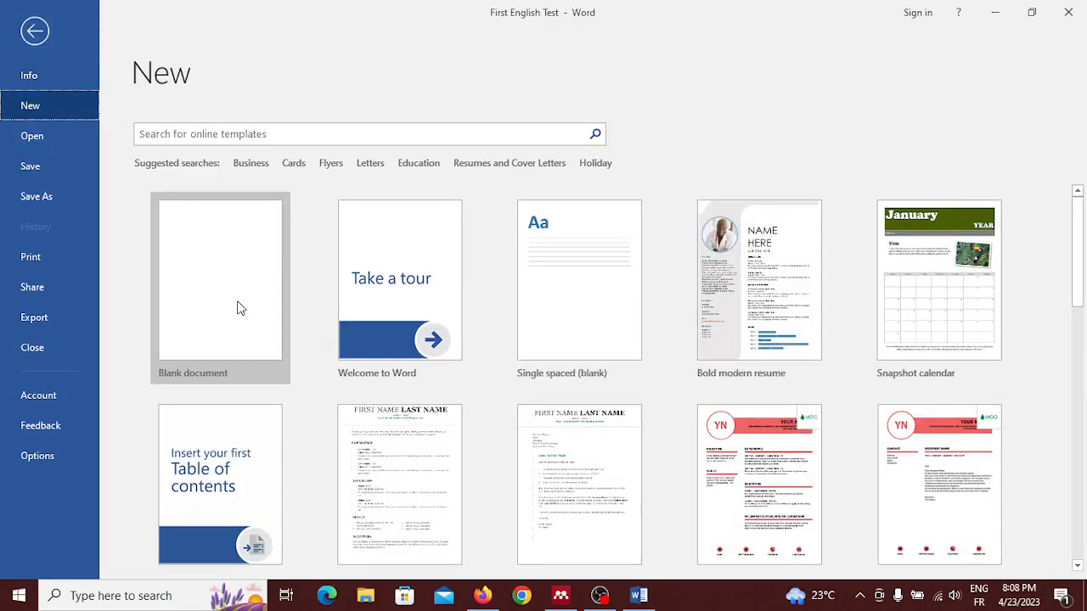
{"action": "left_click", "coordinate": [238, 308]}
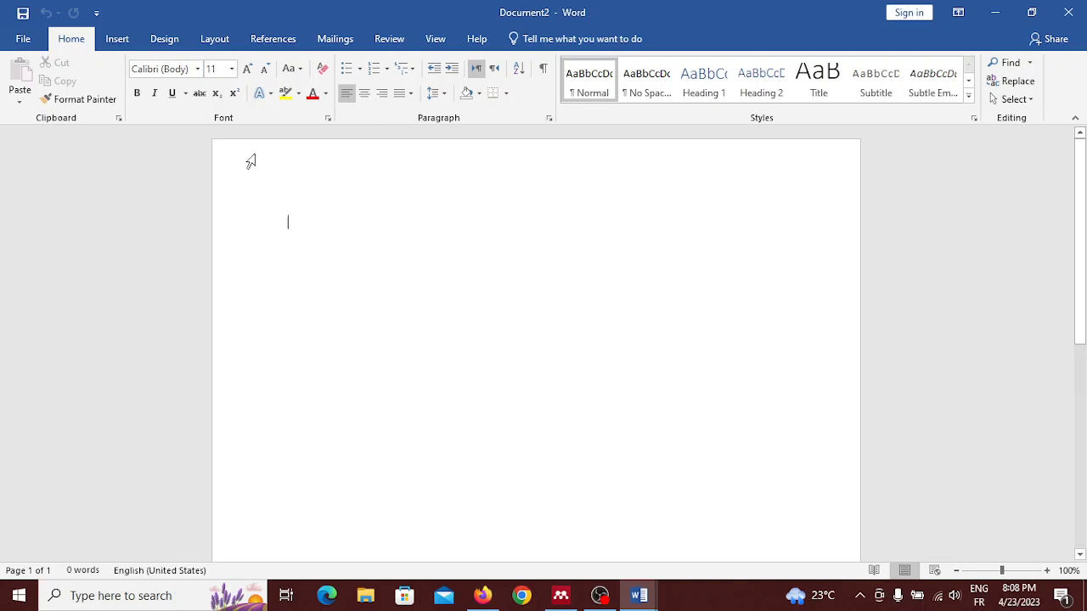
{"action": "type", "text": "Iam"}
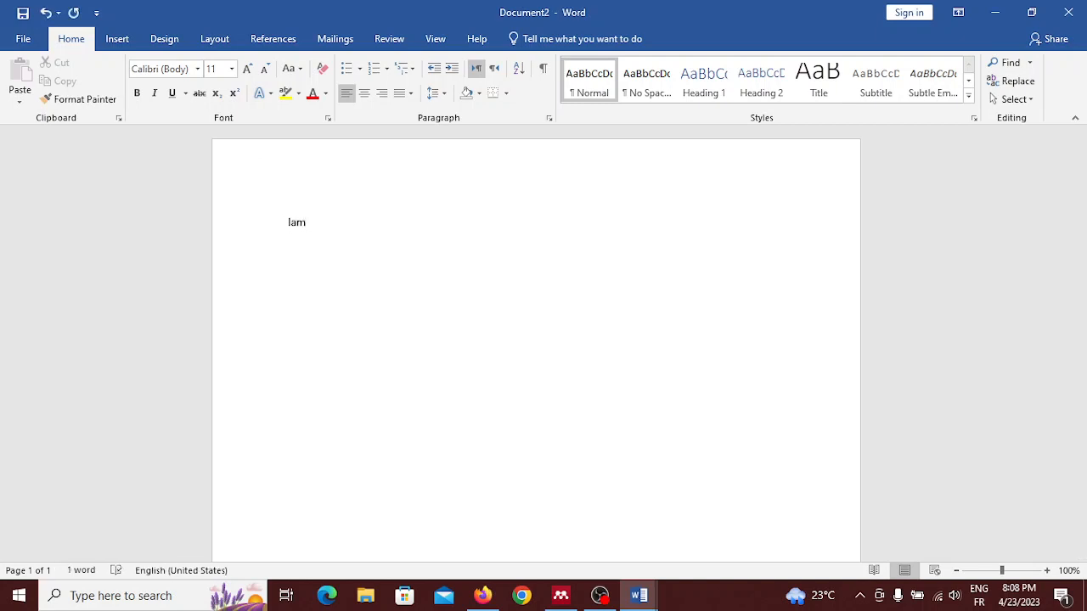
{"action": "type", "text": "p"}
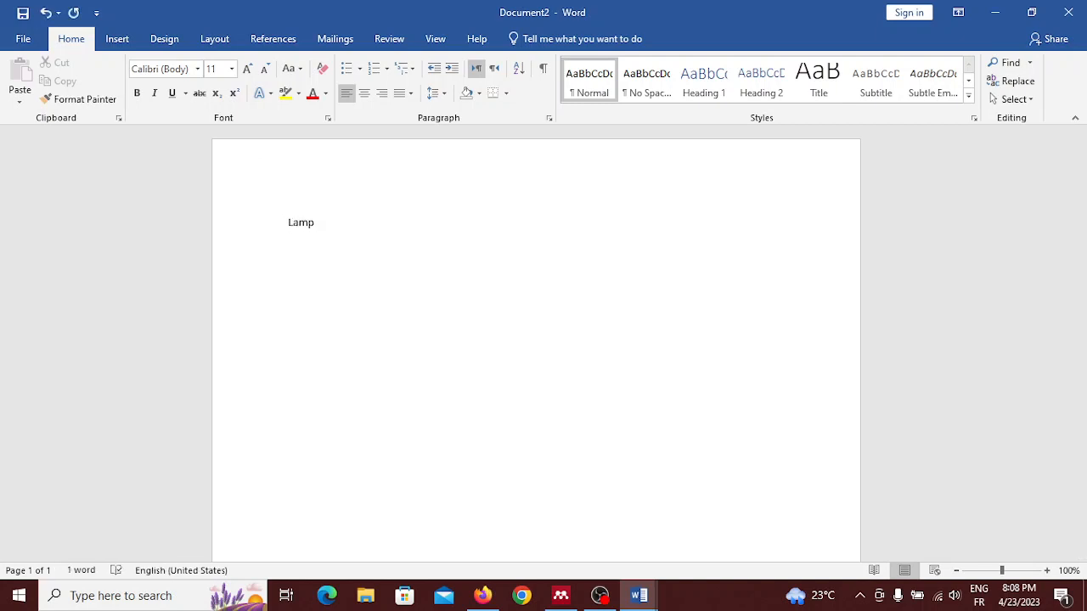
{"action": "left_click", "coordinate": [293, 223]}
{"action": "key", "text": "BackSpace"}
{"action": "key", "text": "BackSpace"}
{"action": "key", "text": "BackSpace"}
{"action": "key", "text": "BackSpace"}
{"action": "key", "text": "BackSpace"}
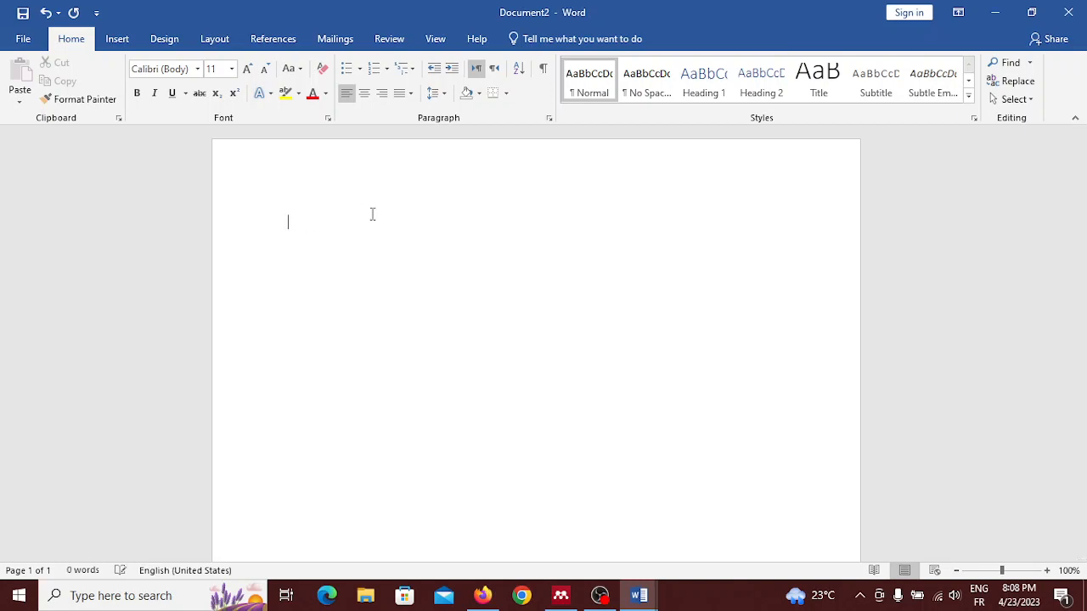
Step: Write "Hello, my name is" followed by the author's full name on the first line of the blank document
{"action": "type", "text": "Hellp"}
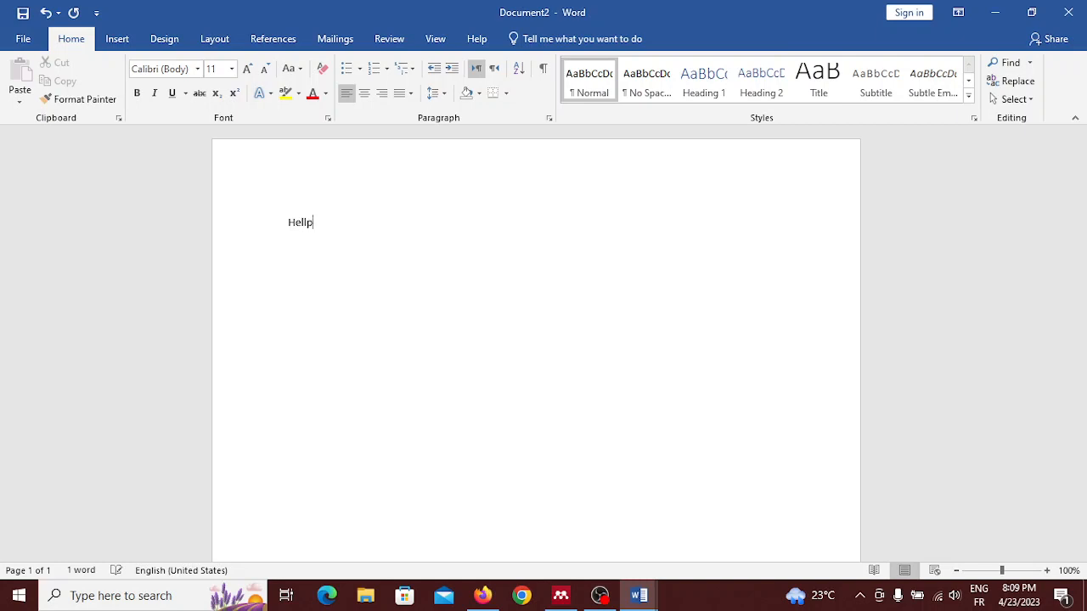
{"action": "key", "text": "BackSpace"}
{"action": "type", "text": "o, m m"}
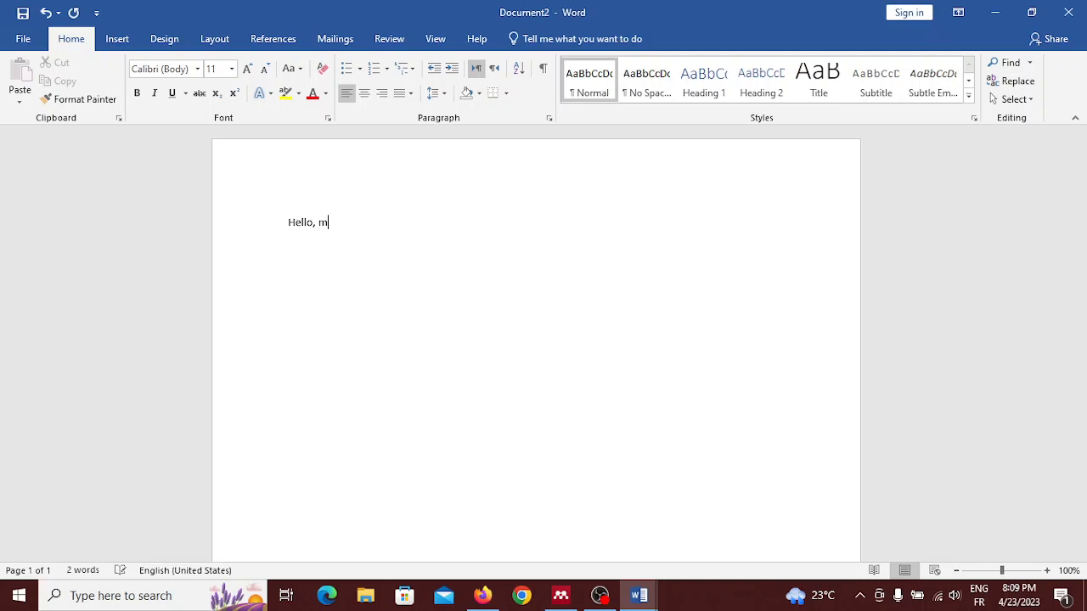
{"action": "type", "text": "y name is Remmache"}
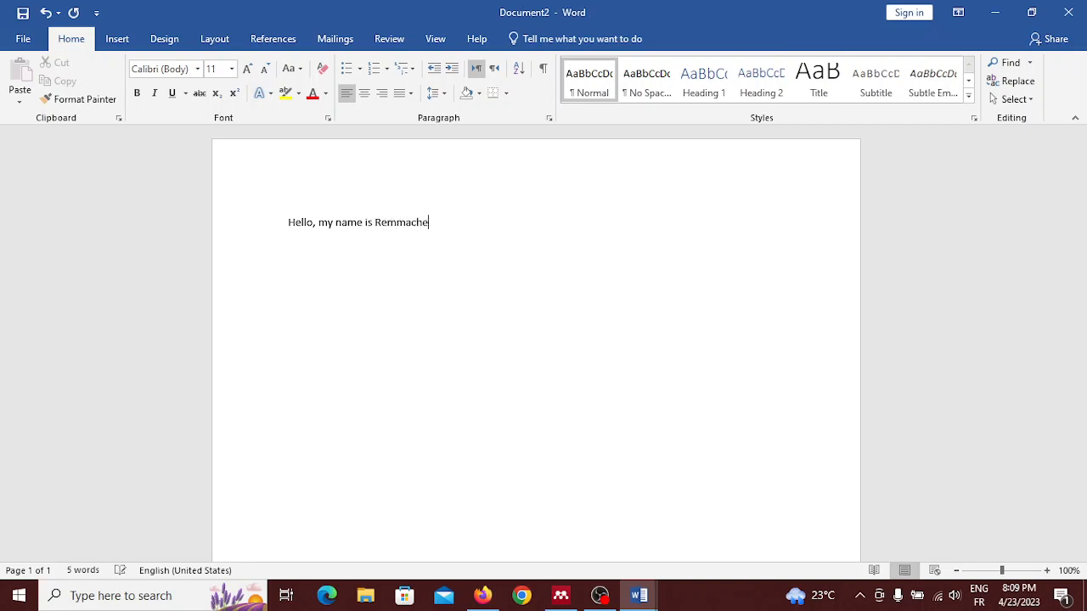
{"action": "type", "text": " Mohamme"}
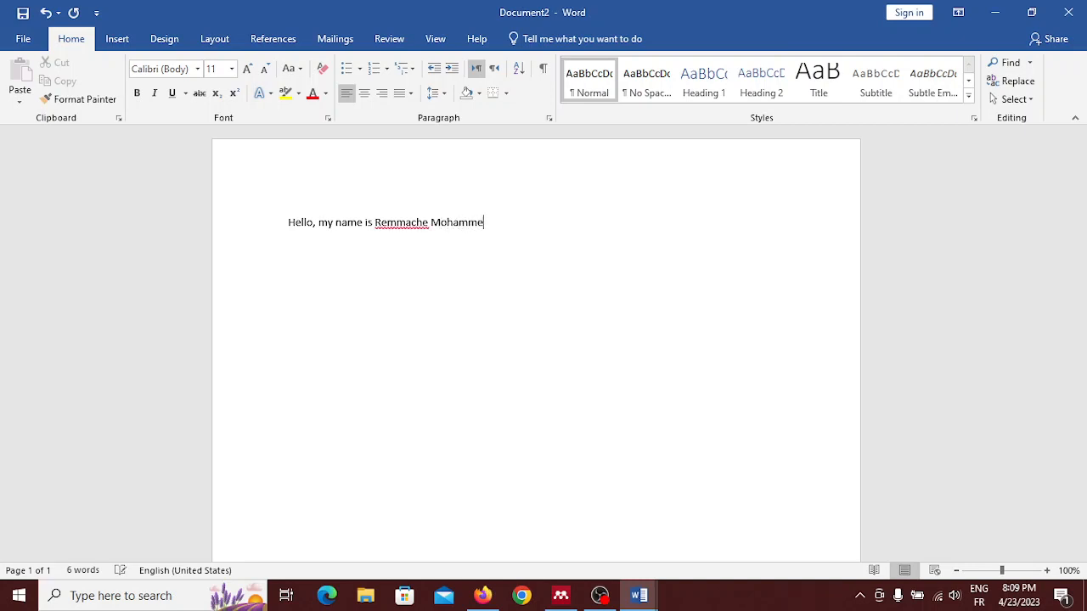
{"action": "type", "text": "d Idris"}
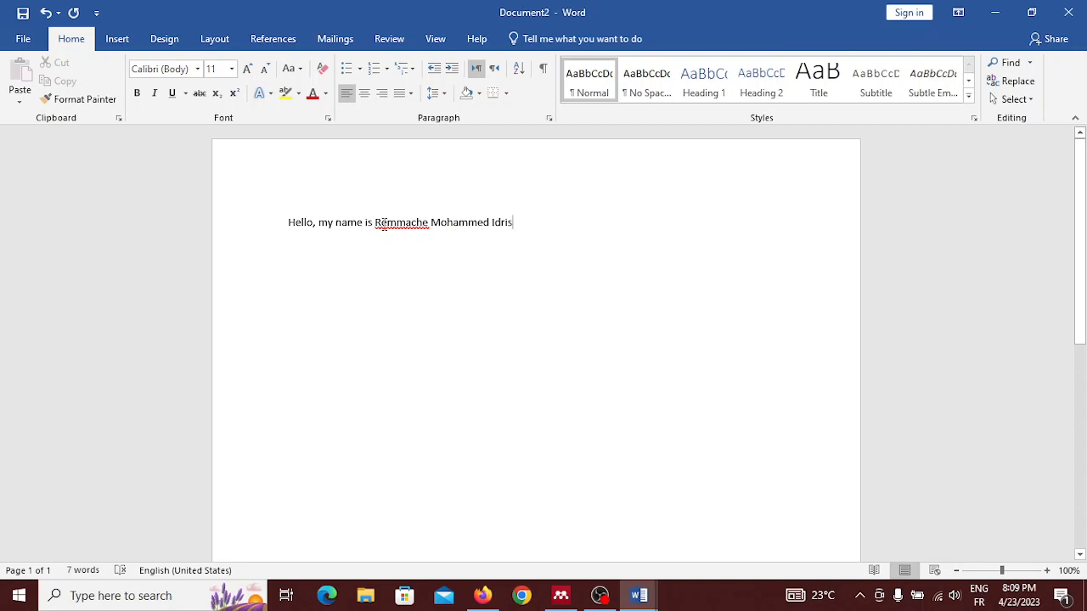
Step: Check the spelling suggestions for the flagged surname, and misspell Hello as Helo and replace it with the suggested Hello
{"action": "right_click", "coordinate": [382, 224]}
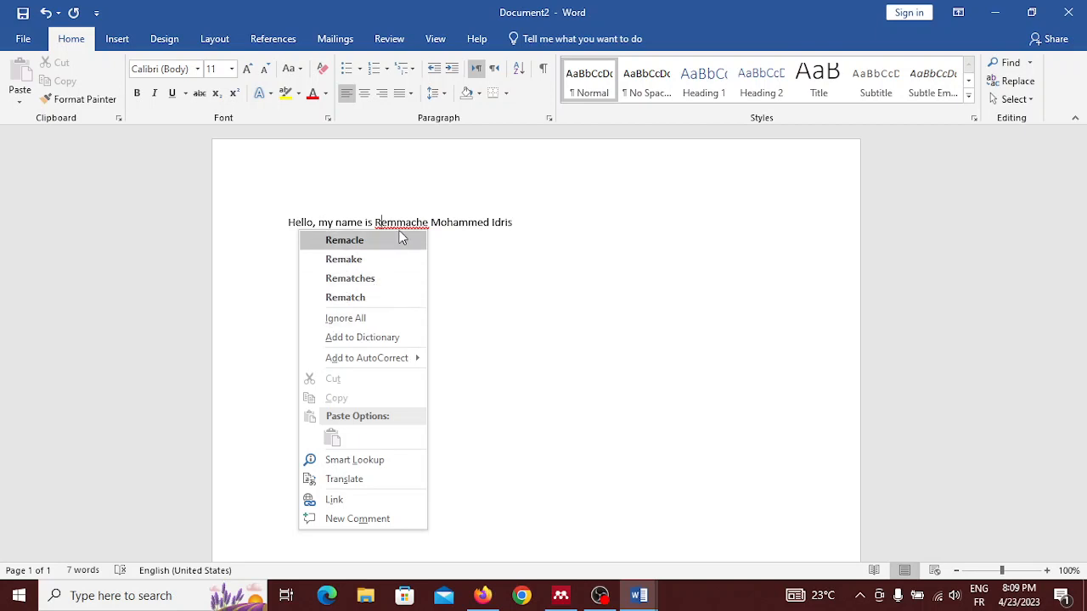
{"action": "left_click", "coordinate": [438, 224]}
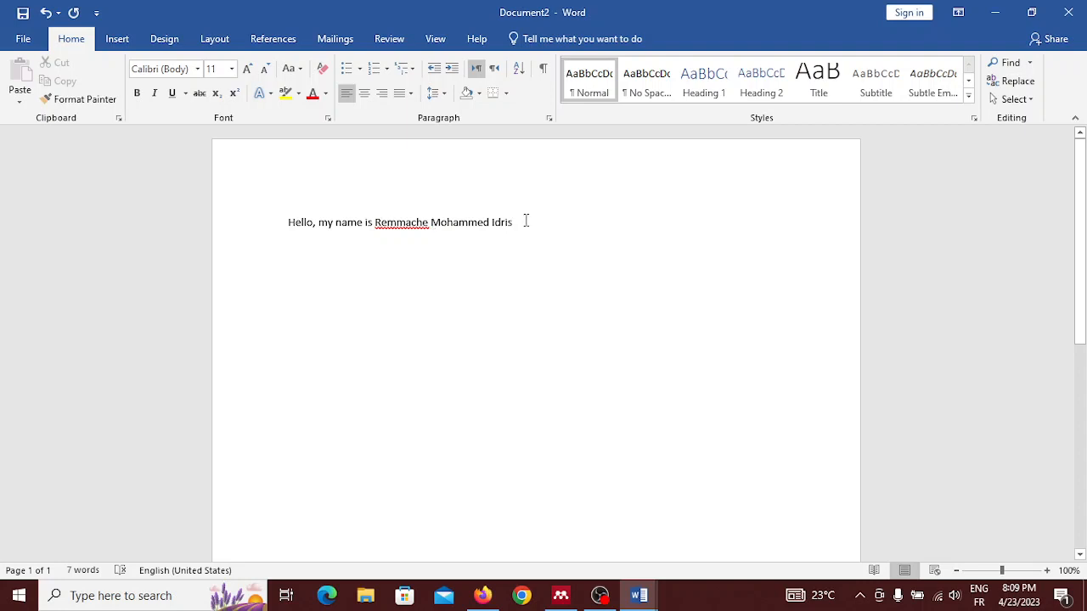
{"action": "left_click", "coordinate": [304, 223]}
{"action": "key", "text": "BackSpace"}
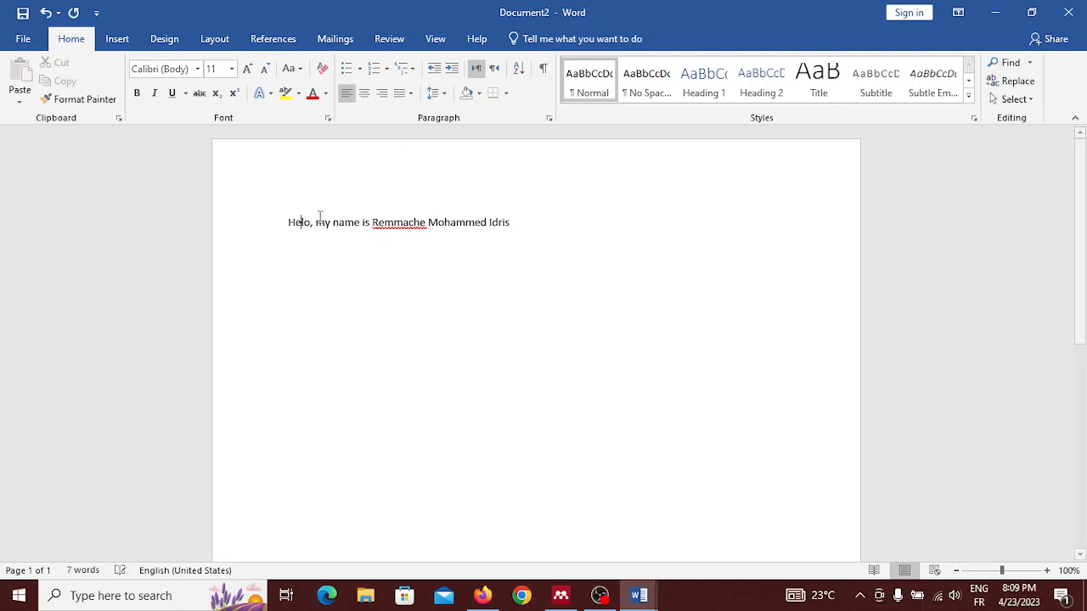
{"action": "left_click", "coordinate": [403, 222]}
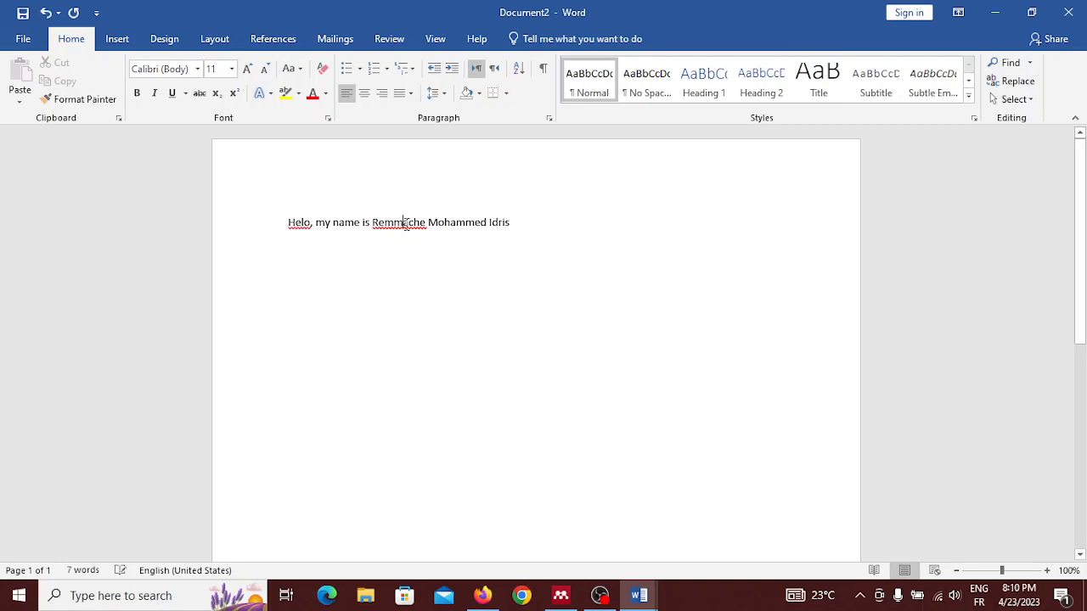
{"action": "right_click", "coordinate": [298, 235]}
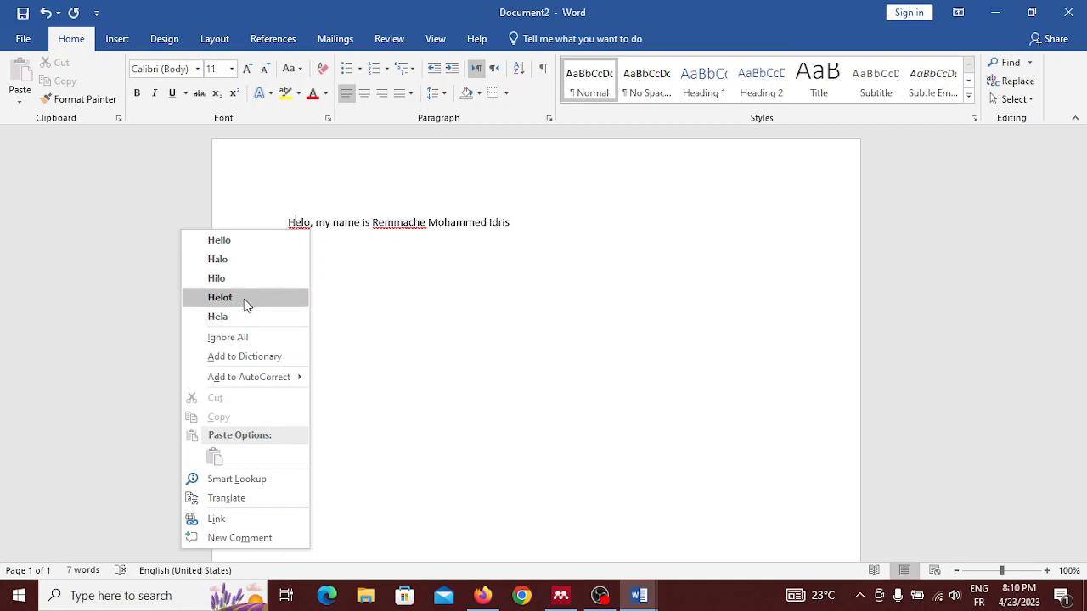
{"action": "left_click", "coordinate": [235, 244]}
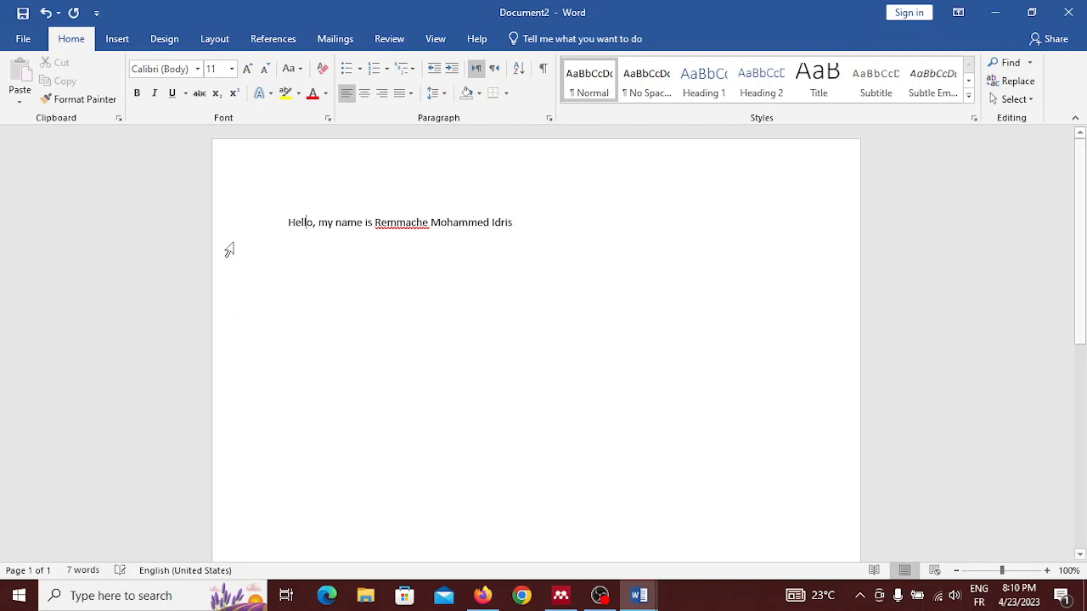
Step: End the sentence with a period and set the whole sentence's font to Times New Roman
{"action": "left_click", "coordinate": [516, 227]}
{"action": "type", "text": "."}
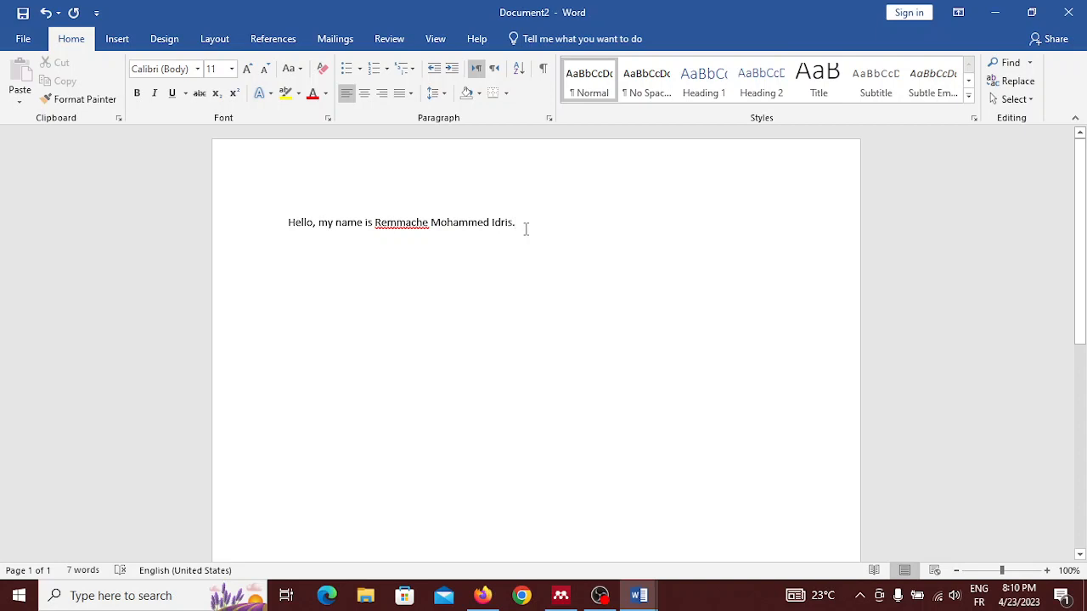
{"action": "left_click_drag", "start_coordinate": [525, 228], "coordinate": [269, 225]}
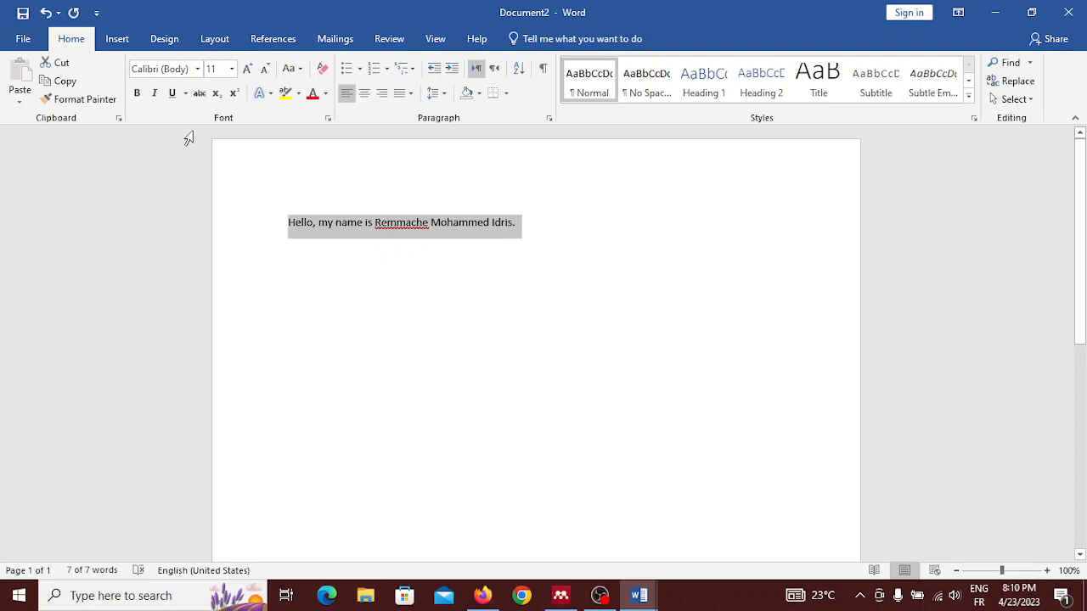
{"action": "left_click", "coordinate": [197, 72]}
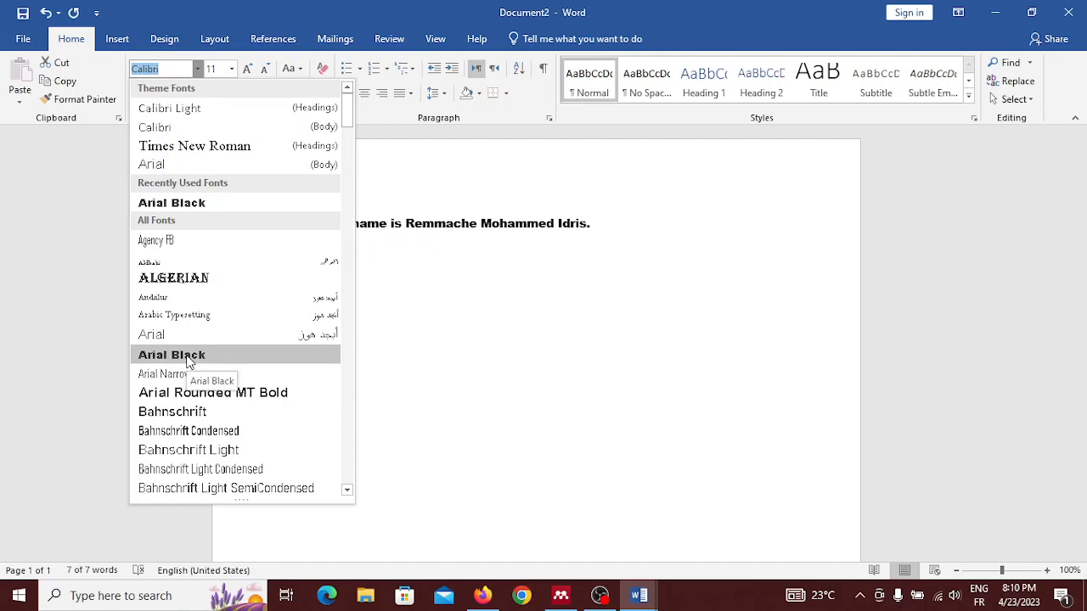
{"action": "scroll", "coordinate": [190, 395], "scroll_direction": "down", "scroll_amount": 3}
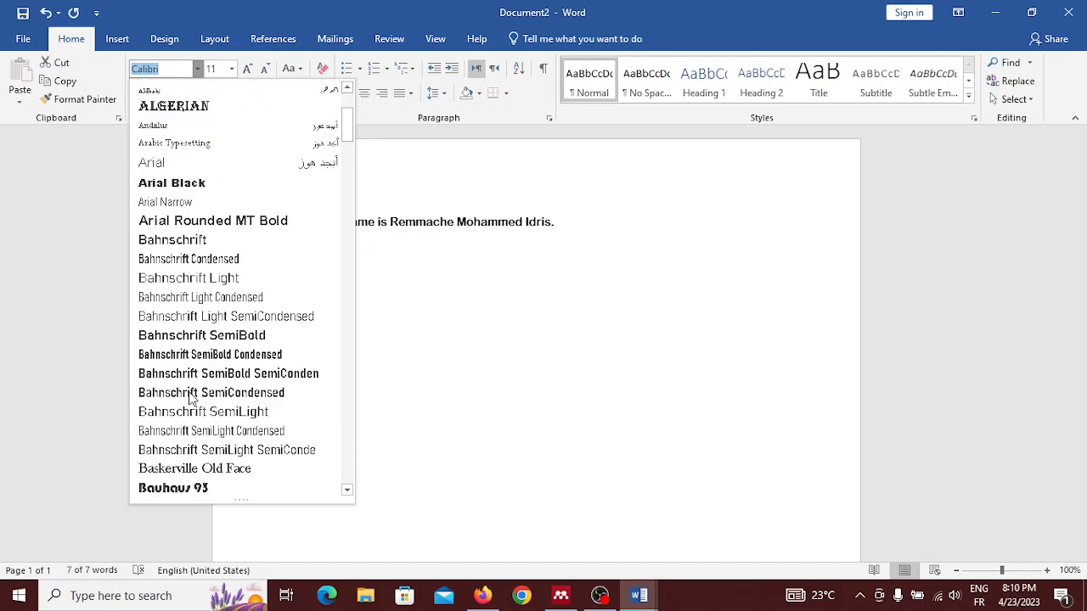
{"action": "scroll", "coordinate": [189, 413], "scroll_direction": "down", "scroll_amount": 4}
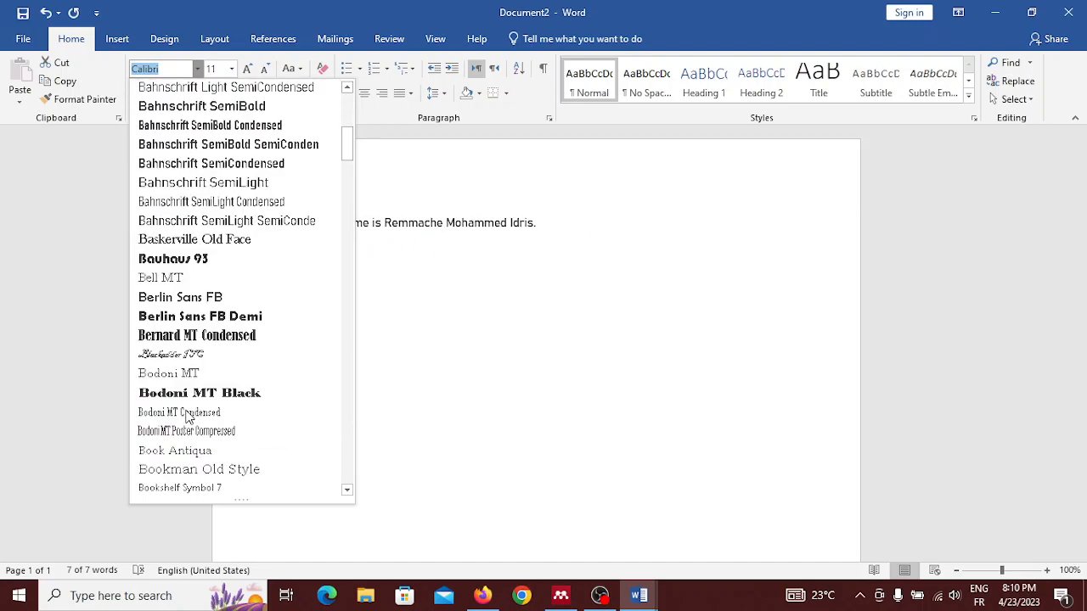
{"action": "scroll", "coordinate": [195, 415], "scroll_direction": "up", "scroll_amount": 5}
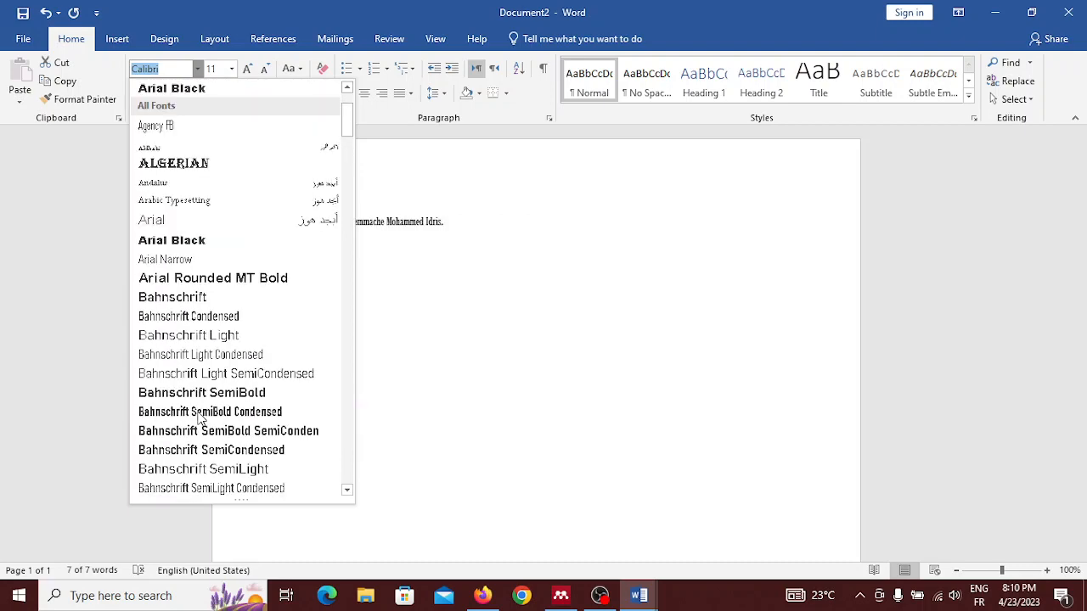
{"action": "scroll", "coordinate": [202, 417], "scroll_direction": "up", "scroll_amount": 2}
{"action": "key", "text": "Down"}
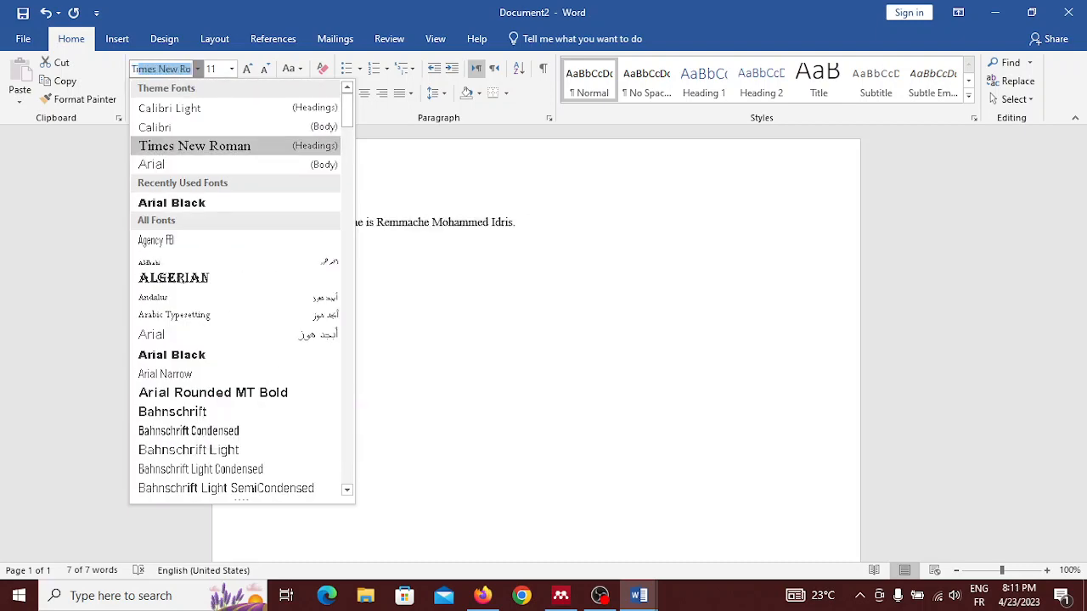
{"action": "left_click", "coordinate": [201, 148]}
{"action": "key", "text": "Return"}
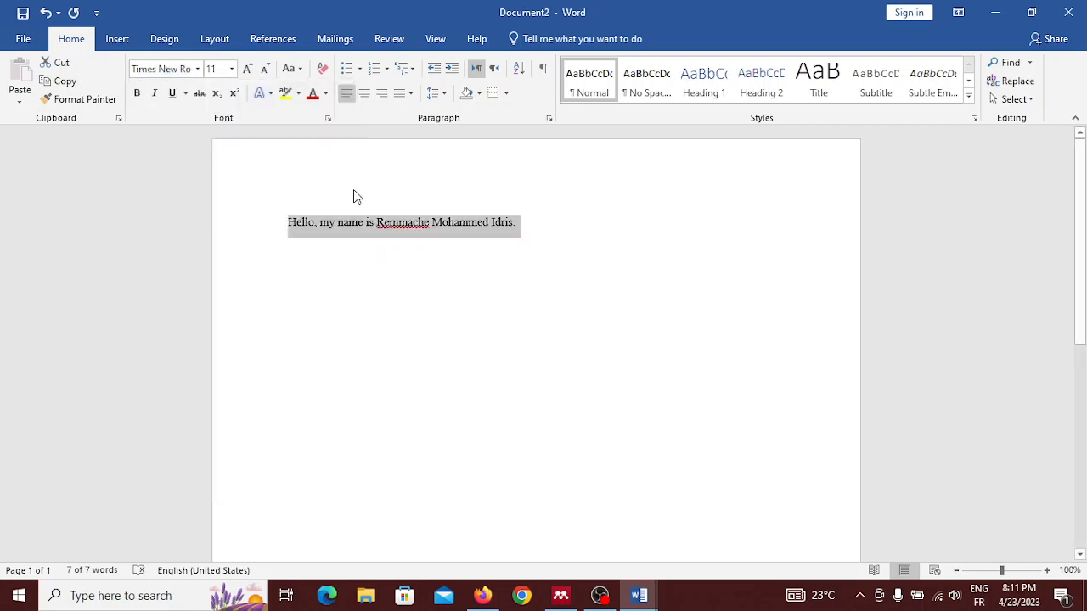
Step: Set the sentence's font size to 24 and step it down to 18
{"action": "left_click", "coordinate": [232, 70]}
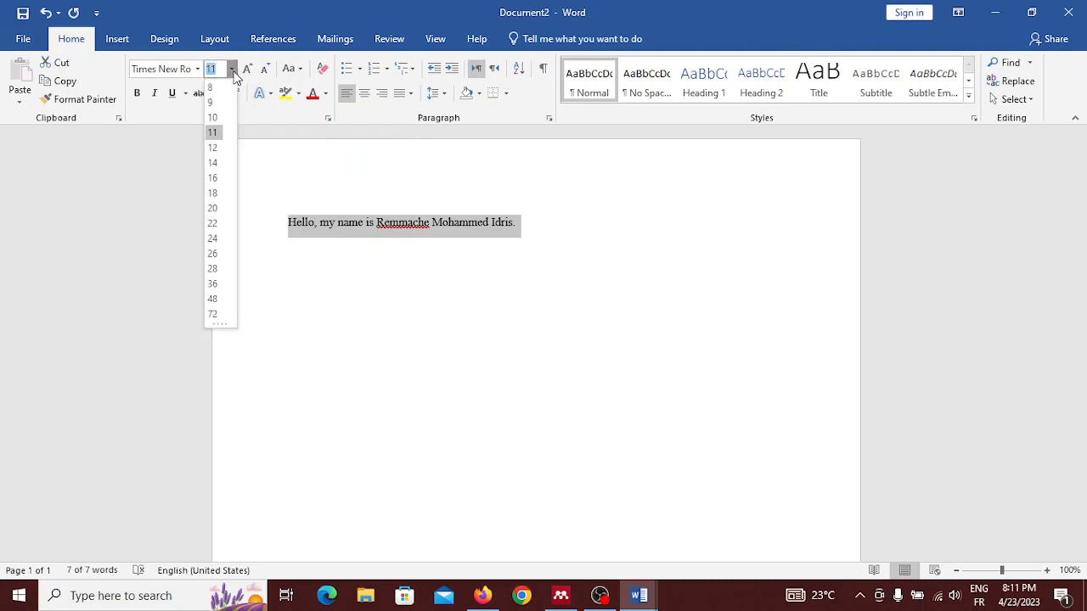
{"action": "left_click", "coordinate": [211, 239]}
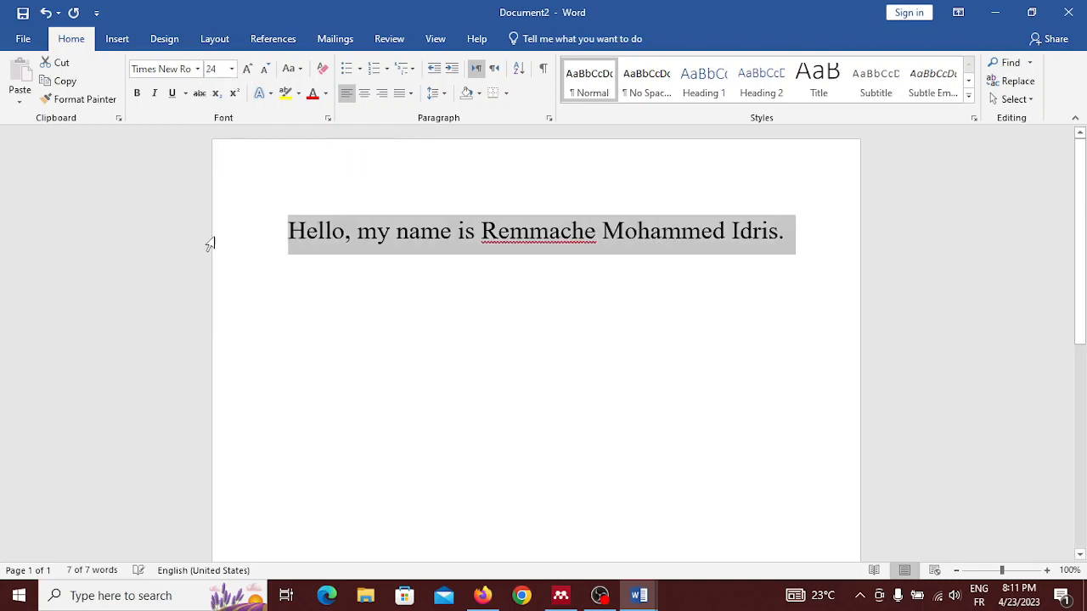
{"action": "left_click", "coordinate": [263, 71]}
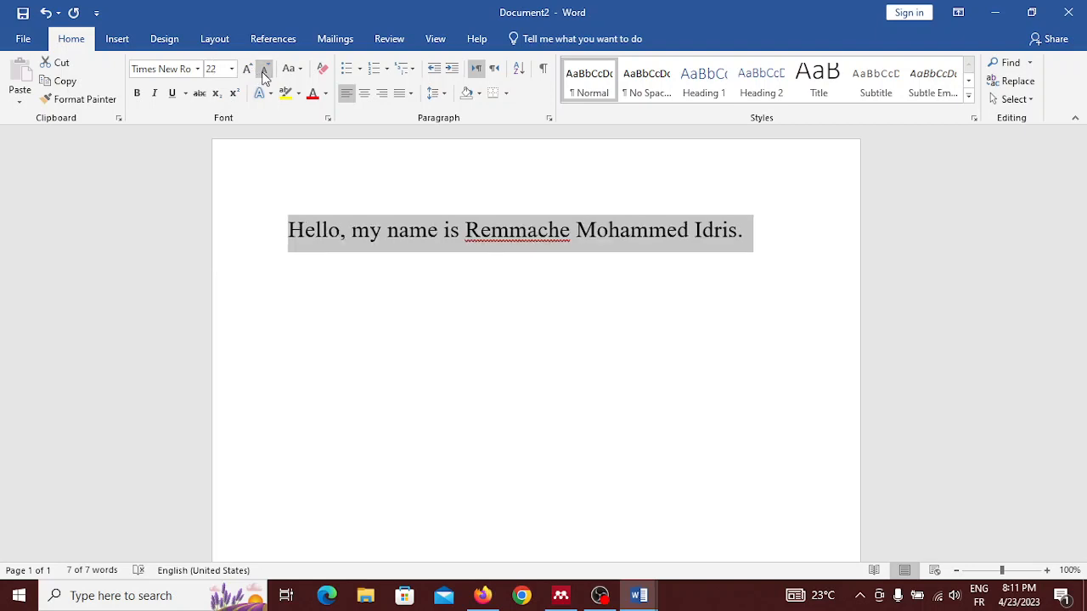
{"action": "left_click", "coordinate": [264, 73]}
{"action": "left_click", "coordinate": [263, 72]}
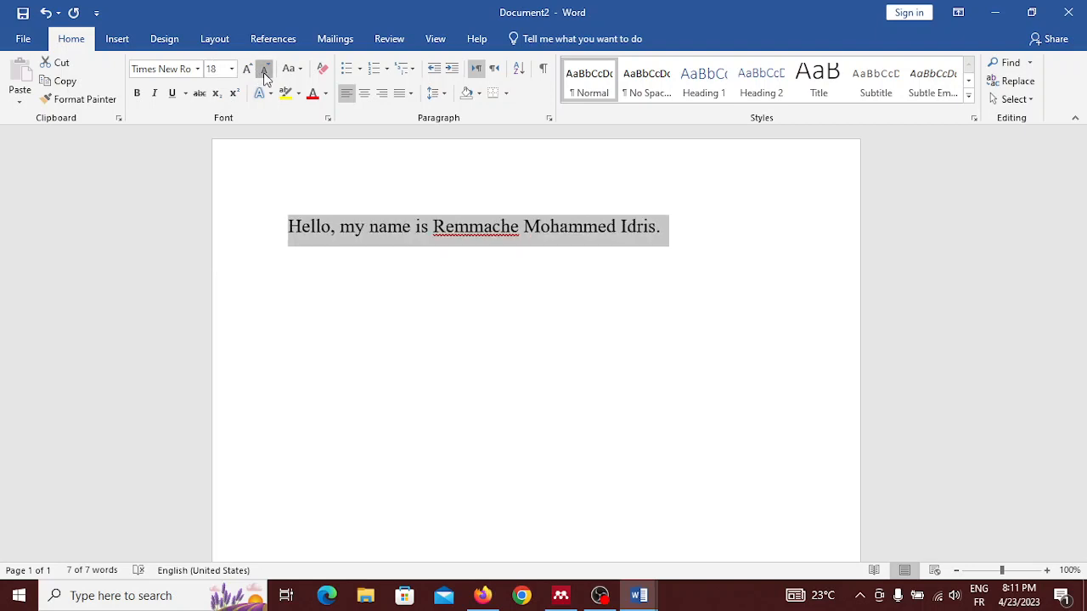
{"action": "left_click", "coordinate": [263, 72]}
{"action": "left_click", "coordinate": [248, 71]}
{"action": "left_click", "coordinate": [248, 71]}
{"action": "left_click", "coordinate": [265, 72]}
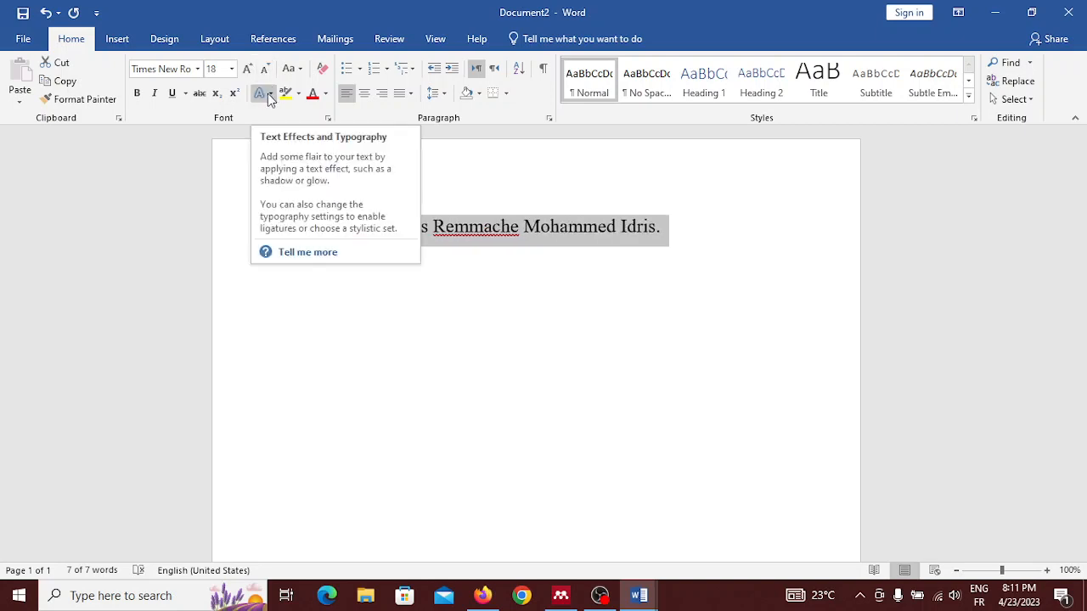
Step: Apply the blue text effect with a reflection to the sentence
{"action": "left_click", "coordinate": [268, 94]}
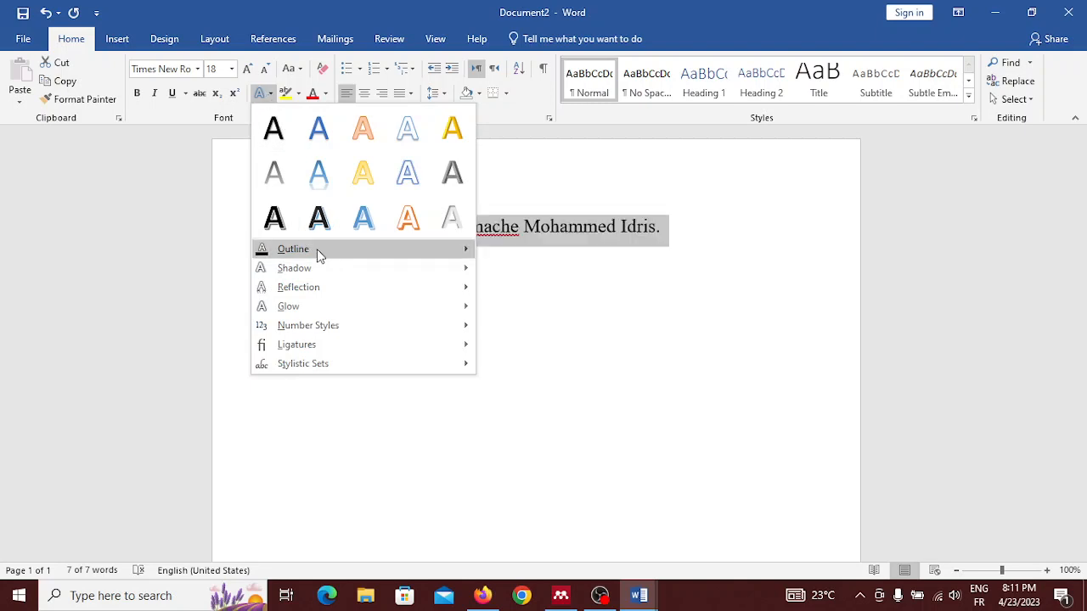
{"action": "mouse_move", "coordinate": [318, 253]}
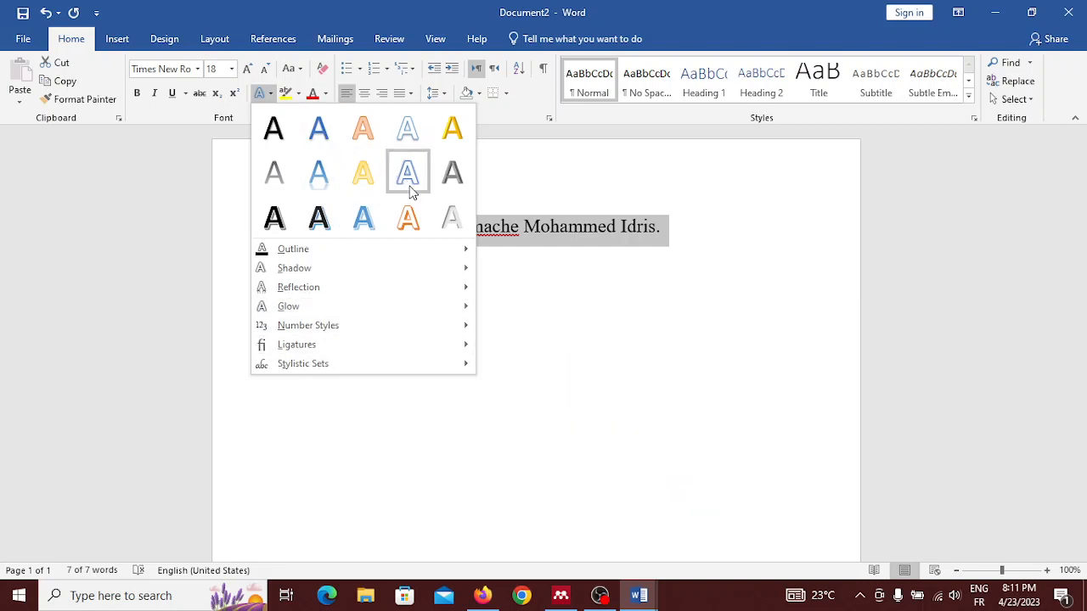
{"action": "left_click", "coordinate": [315, 189]}
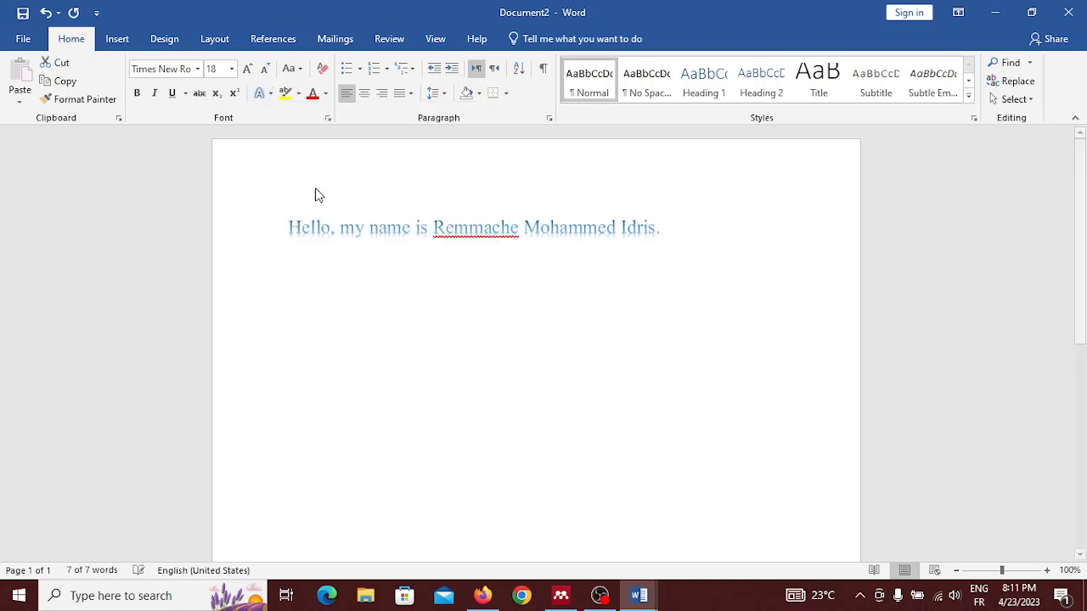
{"action": "left_click", "coordinate": [349, 217]}
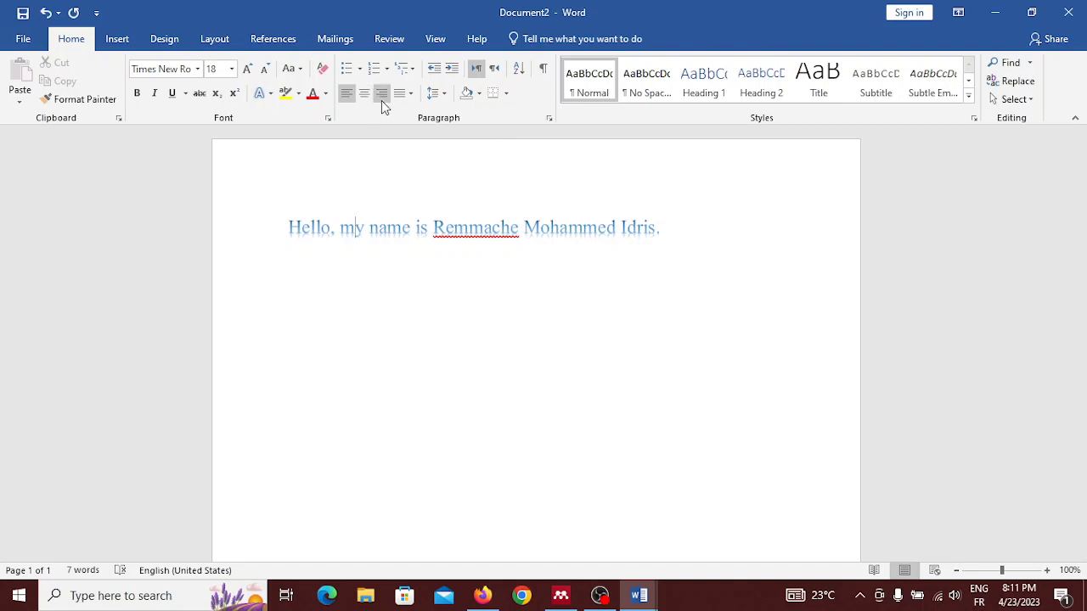
Step: Try center, right and Justify Medium alignment on the sentence, ending with plain Justify
{"action": "left_click_drag", "start_coordinate": [287, 229], "coordinate": [662, 243]}
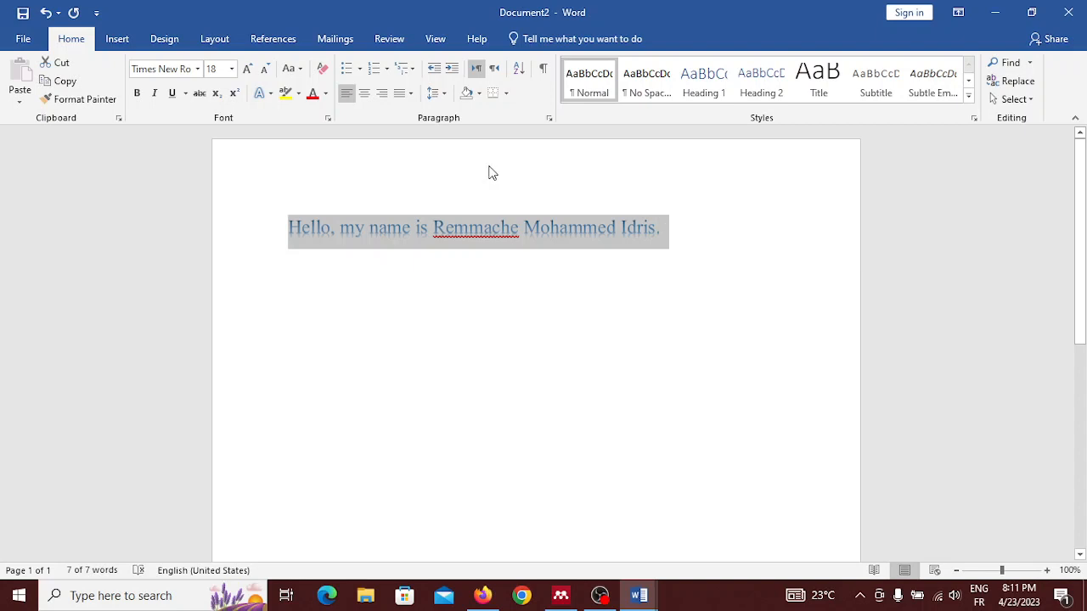
{"action": "left_click", "coordinate": [363, 97]}
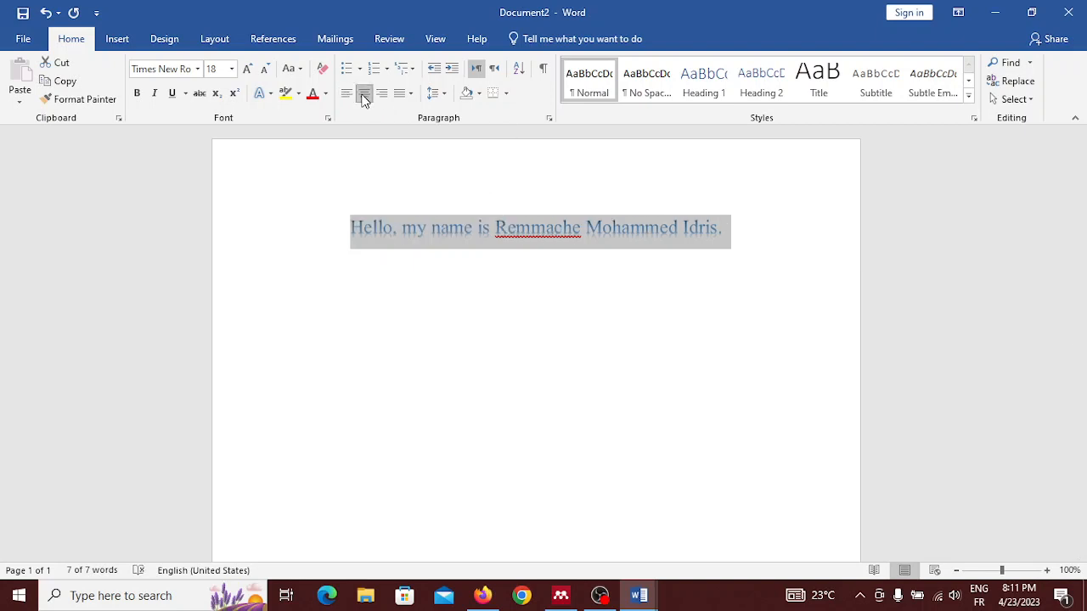
{"action": "left_click", "coordinate": [382, 94]}
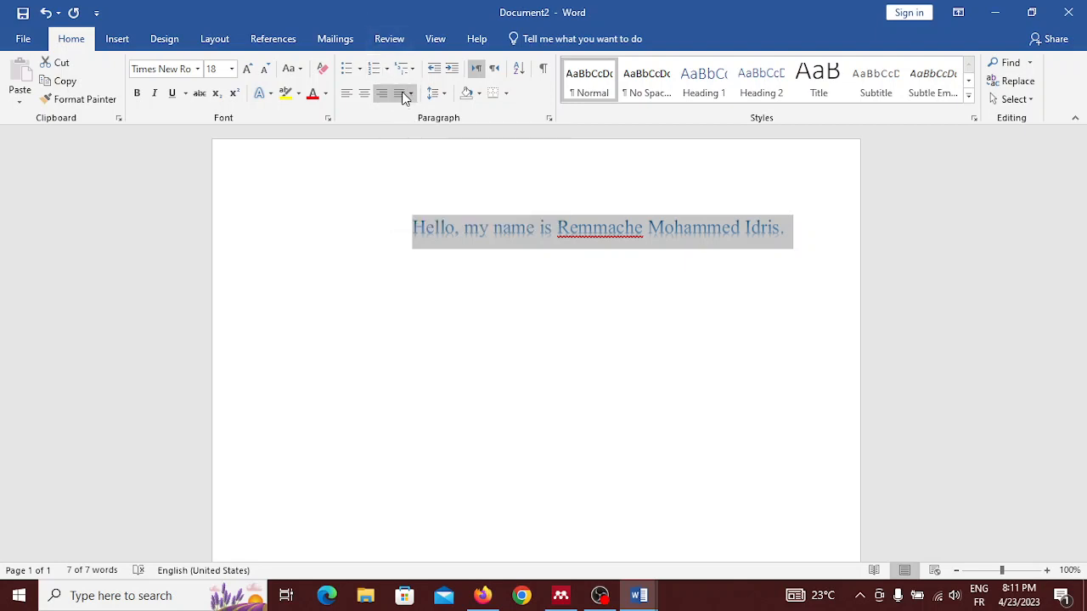
{"action": "left_click", "coordinate": [404, 94]}
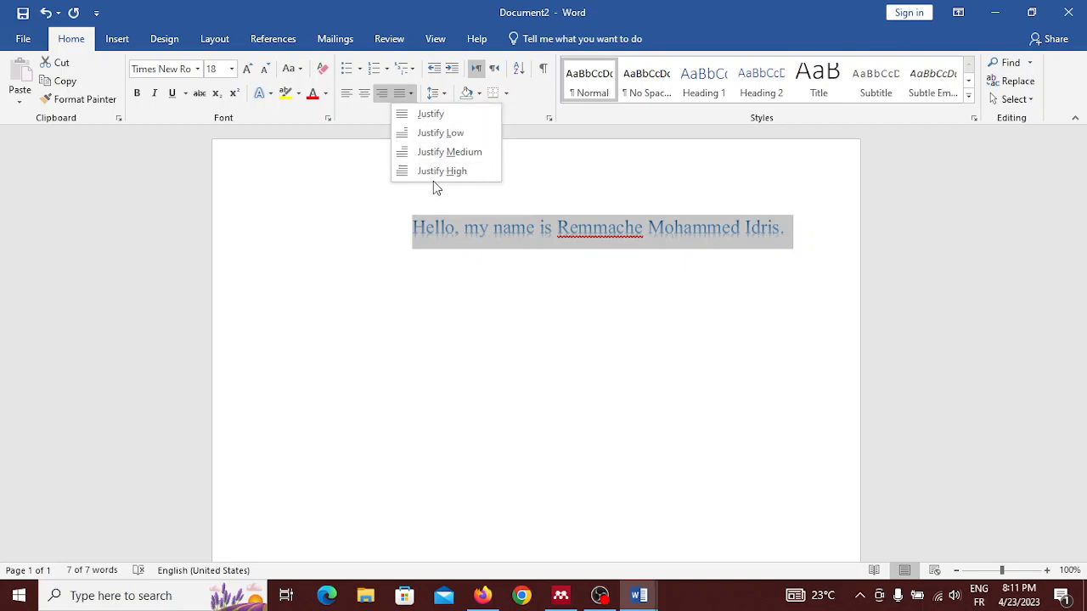
{"action": "left_click", "coordinate": [433, 153]}
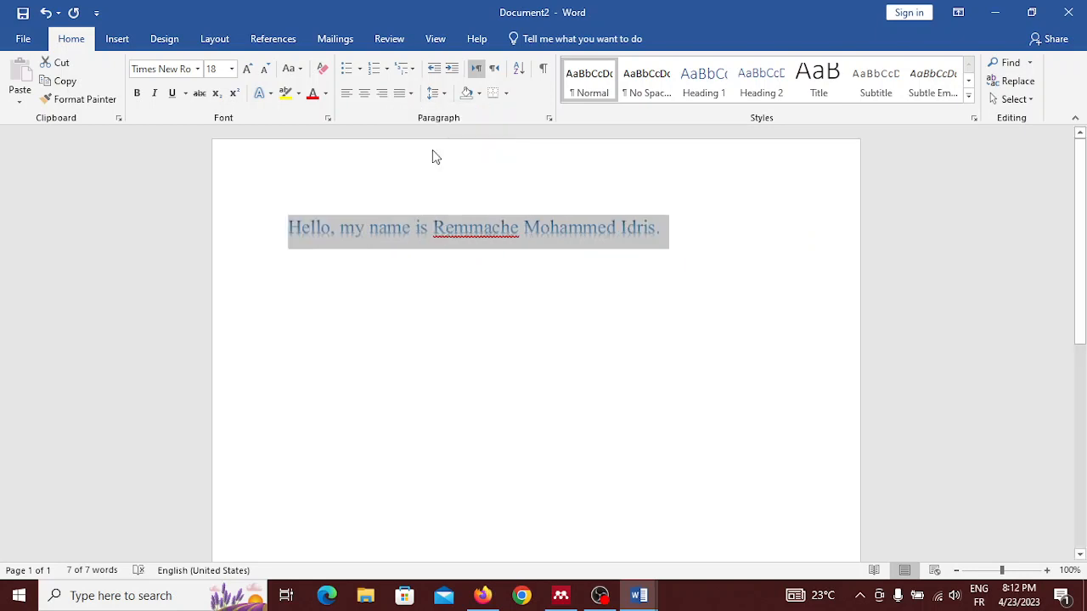
{"action": "left_click", "coordinate": [412, 95]}
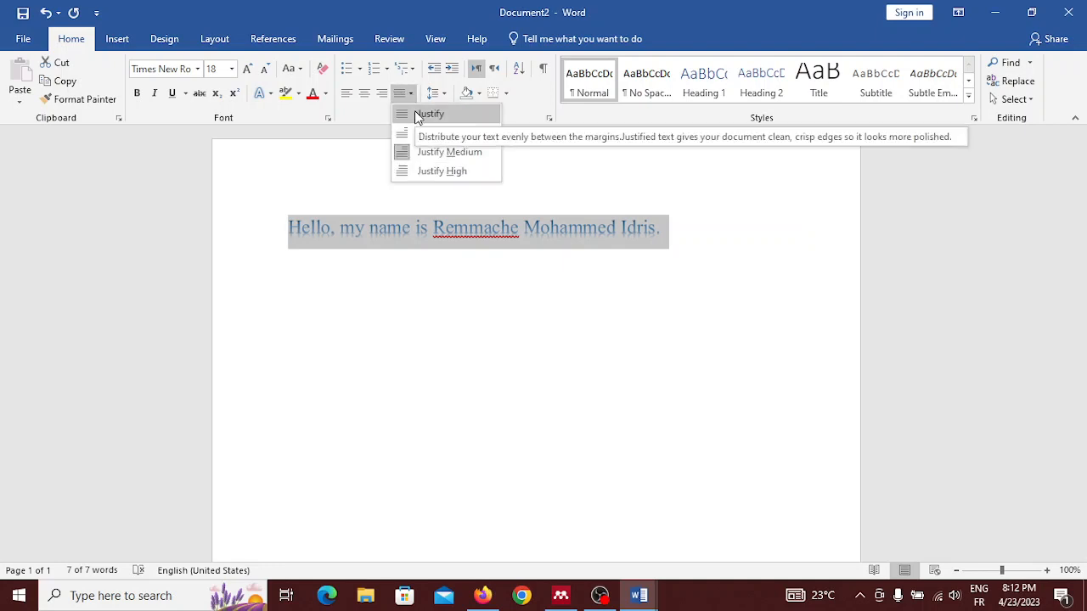
{"action": "left_click", "coordinate": [417, 116]}
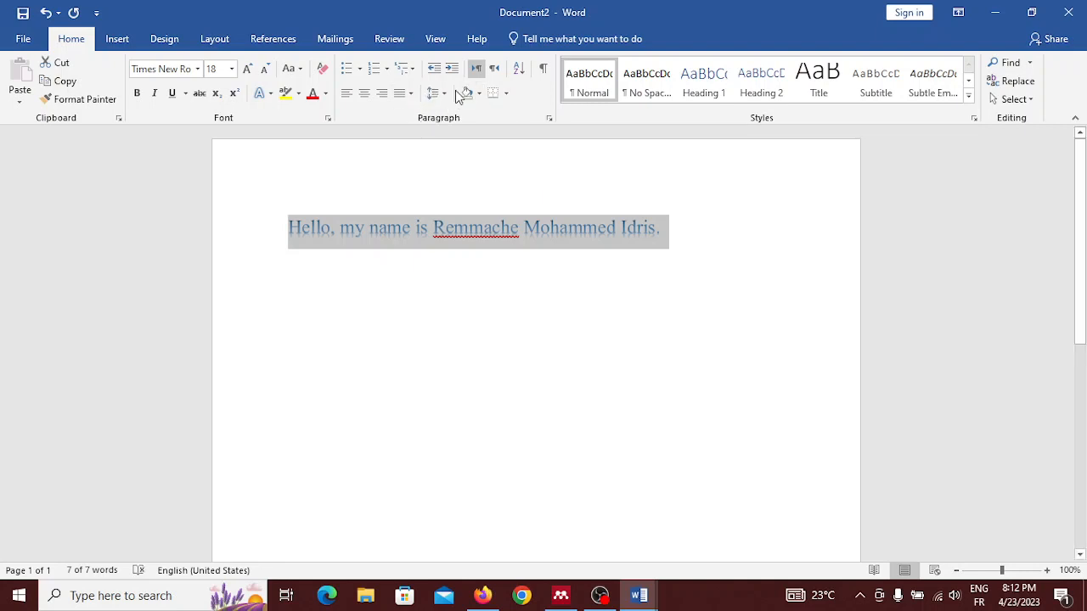
{"action": "left_click", "coordinate": [444, 95]}
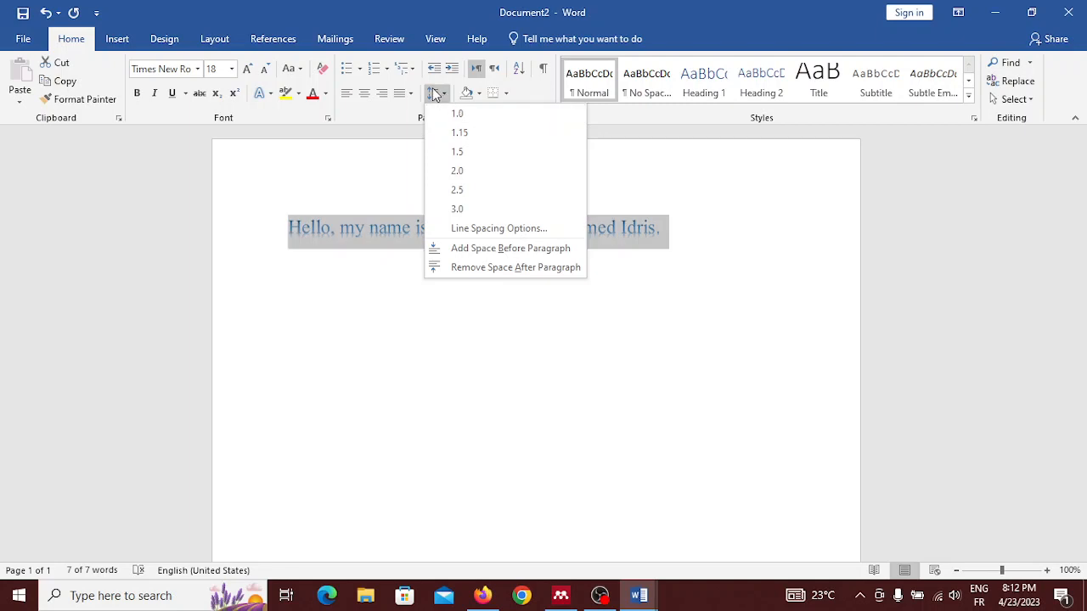
{"action": "left_click", "coordinate": [444, 88]}
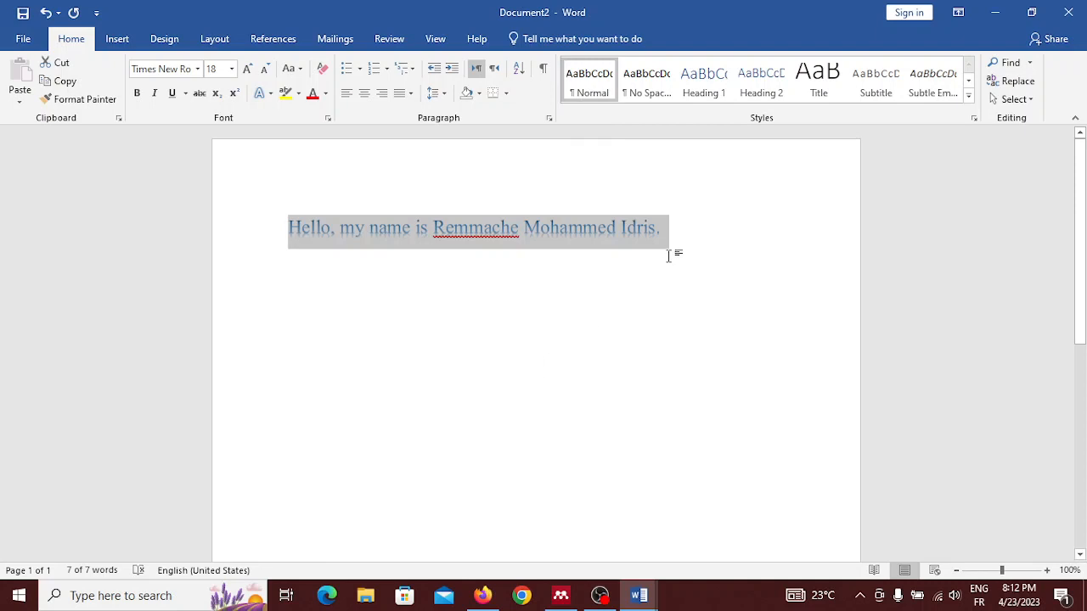
{"action": "left_click", "coordinate": [680, 239]}
{"action": "key", "text": "Return"}
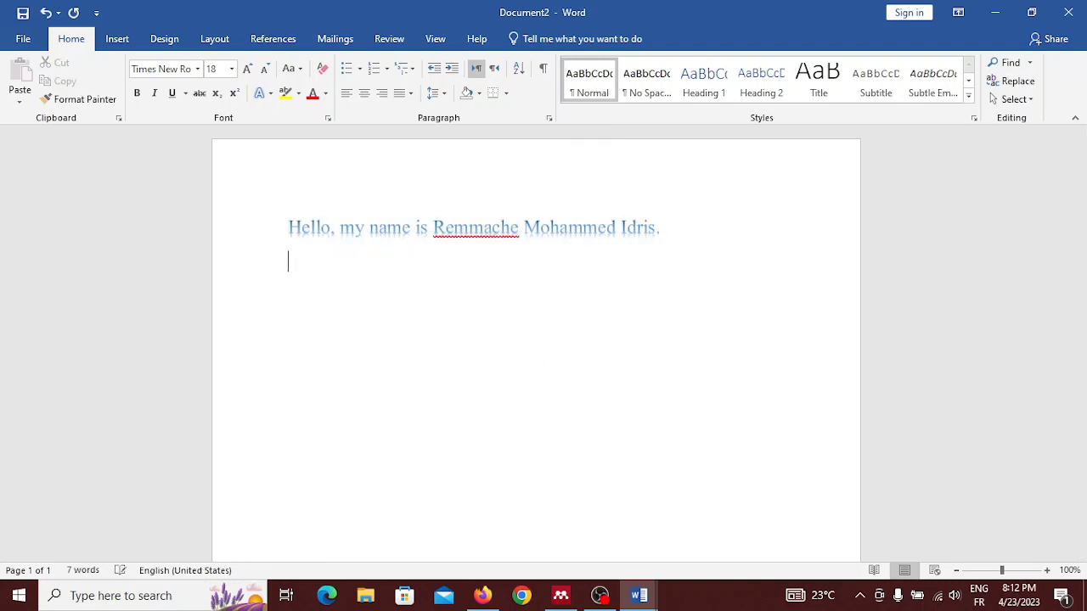
{"action": "type", "text": "m"}
{"action": "key", "text": "BackSpace"}
{"action": "key", "text": "BackSpace"}
Step: Modify the Normal style to bold, underlined Times New Roman (Headings CS) and apply it to the sentence
{"action": "right_click", "coordinate": [603, 88]}
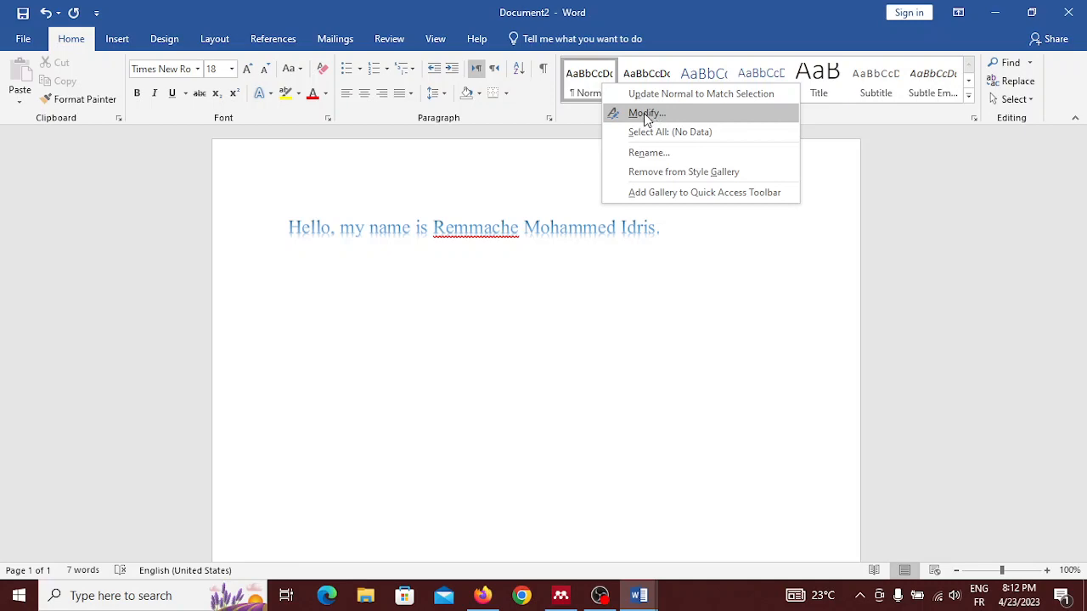
{"action": "left_click", "coordinate": [645, 115]}
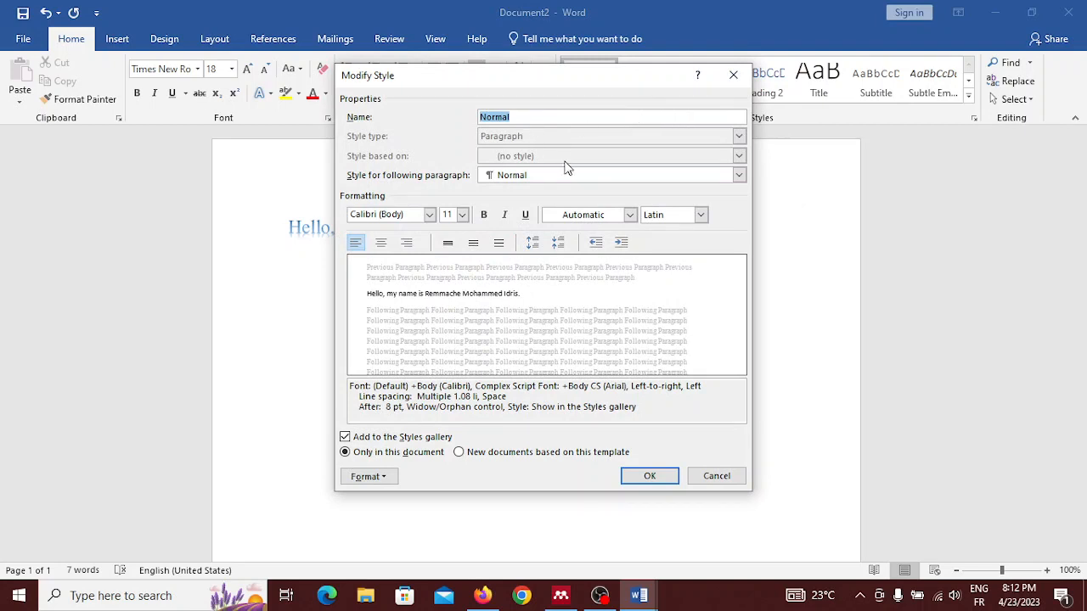
{"action": "left_click", "coordinate": [484, 216]}
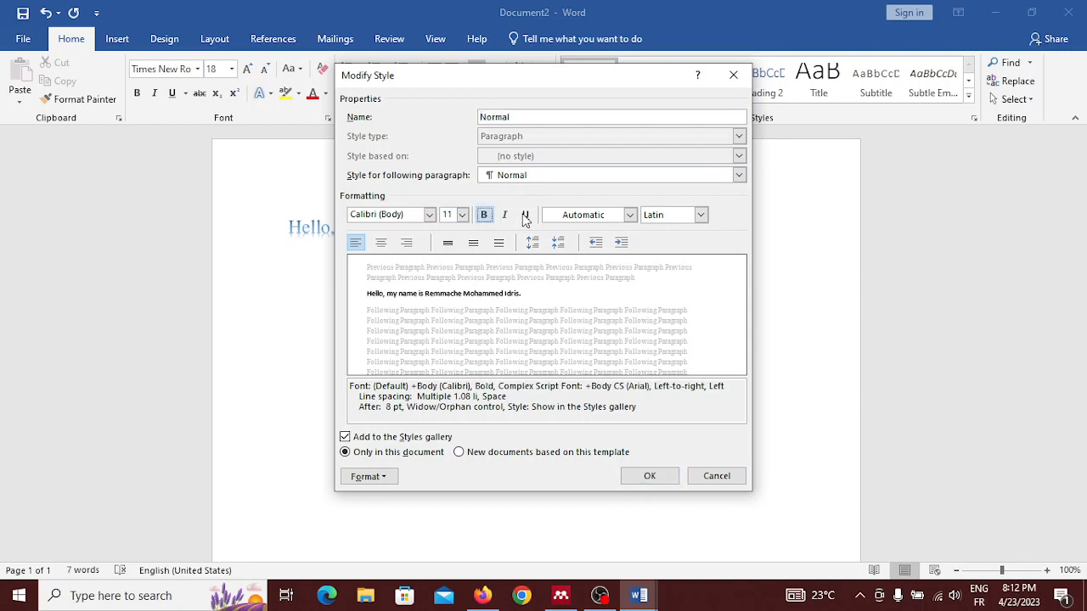
{"action": "left_click", "coordinate": [524, 216]}
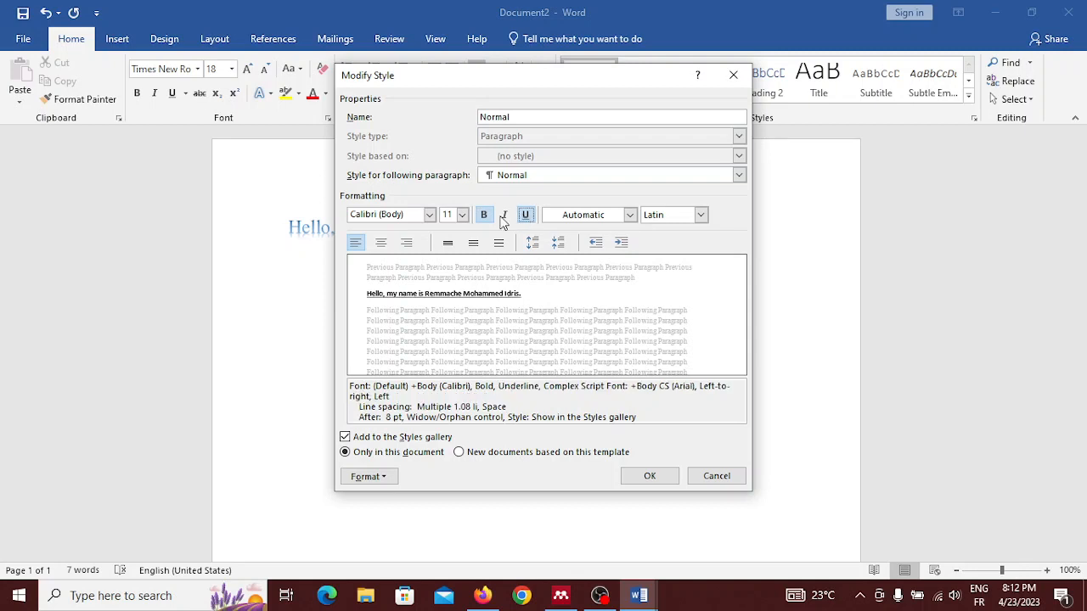
{"action": "left_click", "coordinate": [509, 215]}
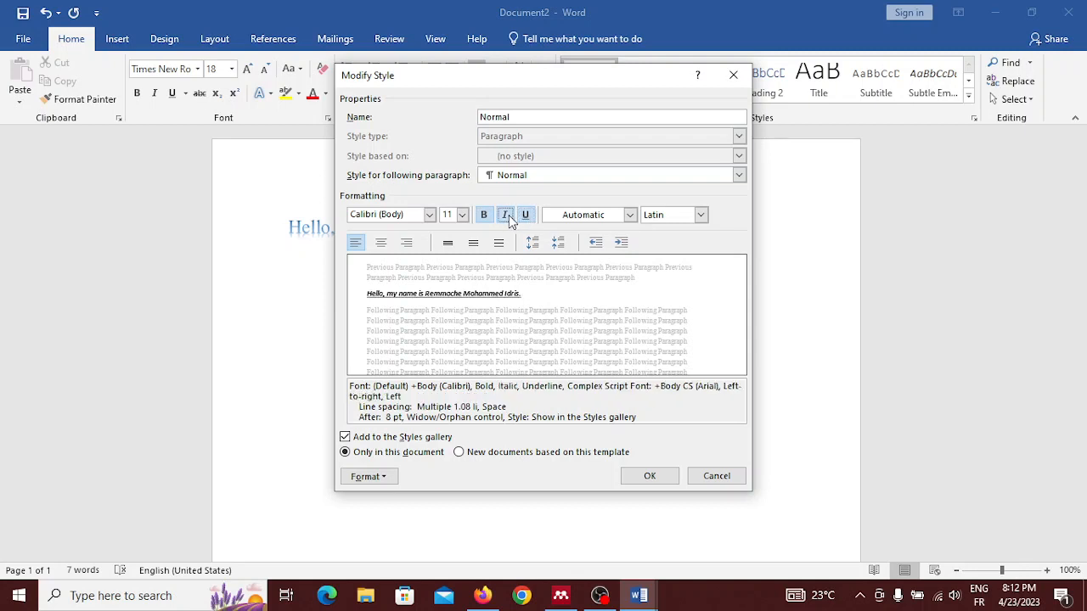
{"action": "left_click", "coordinate": [509, 215]}
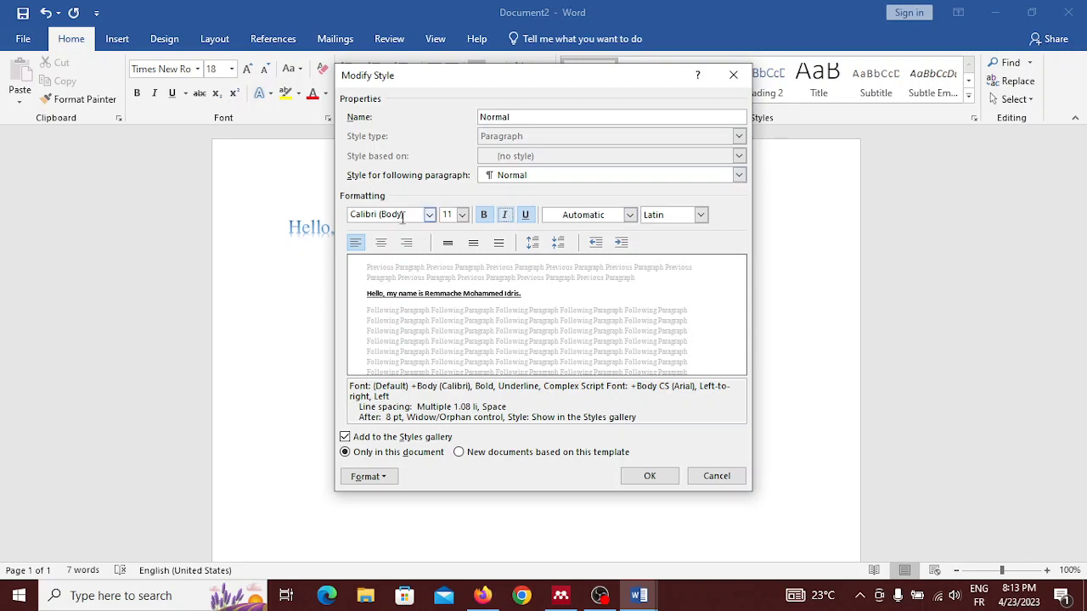
{"action": "left_click", "coordinate": [432, 217]}
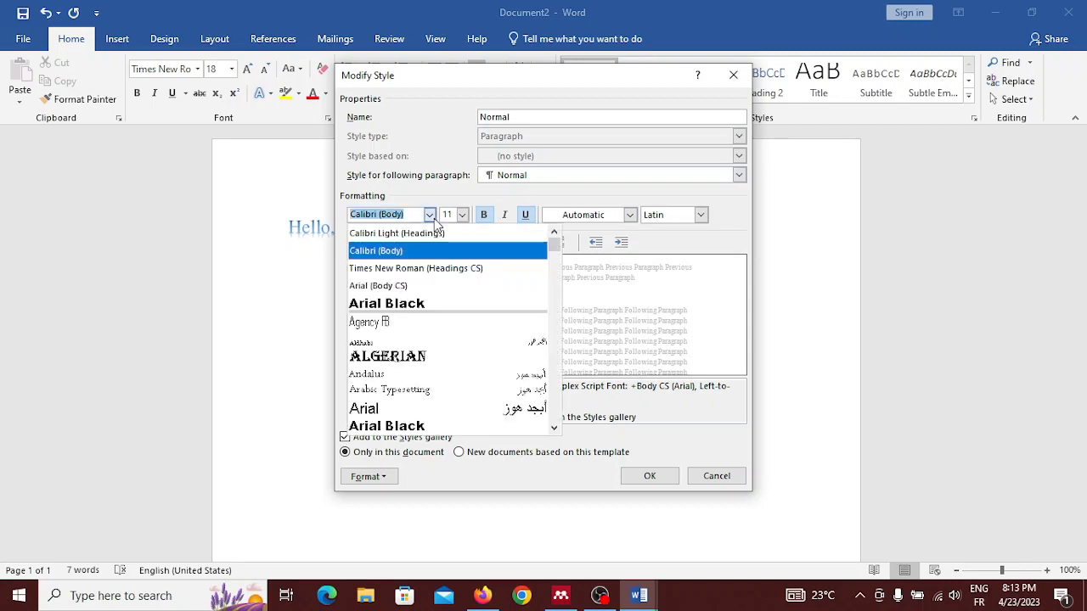
{"action": "left_click", "coordinate": [419, 268]}
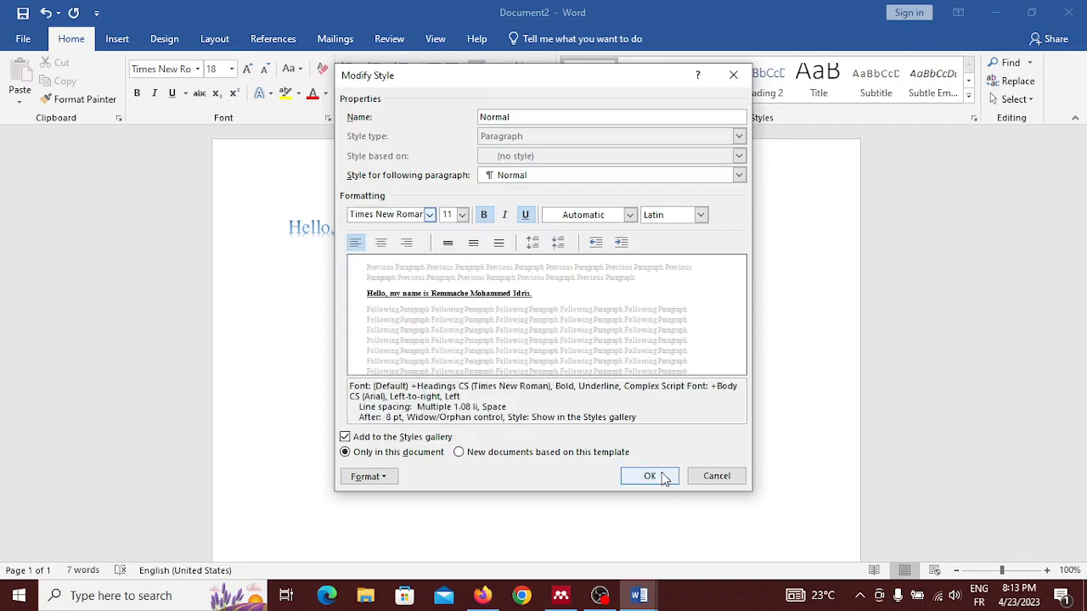
{"action": "left_click", "coordinate": [649, 476]}
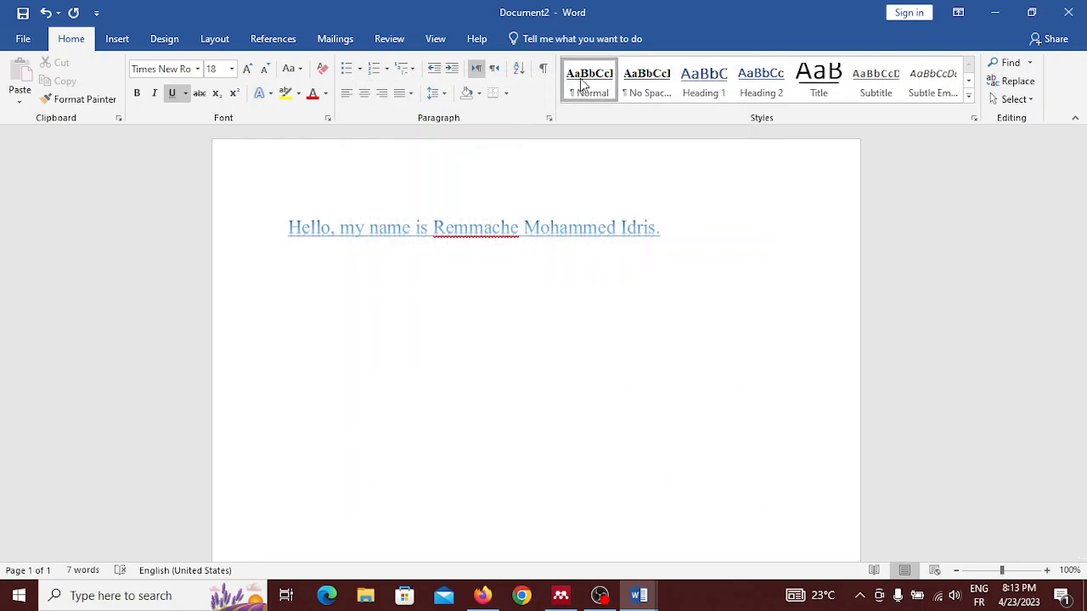
{"action": "left_click", "coordinate": [582, 82]}
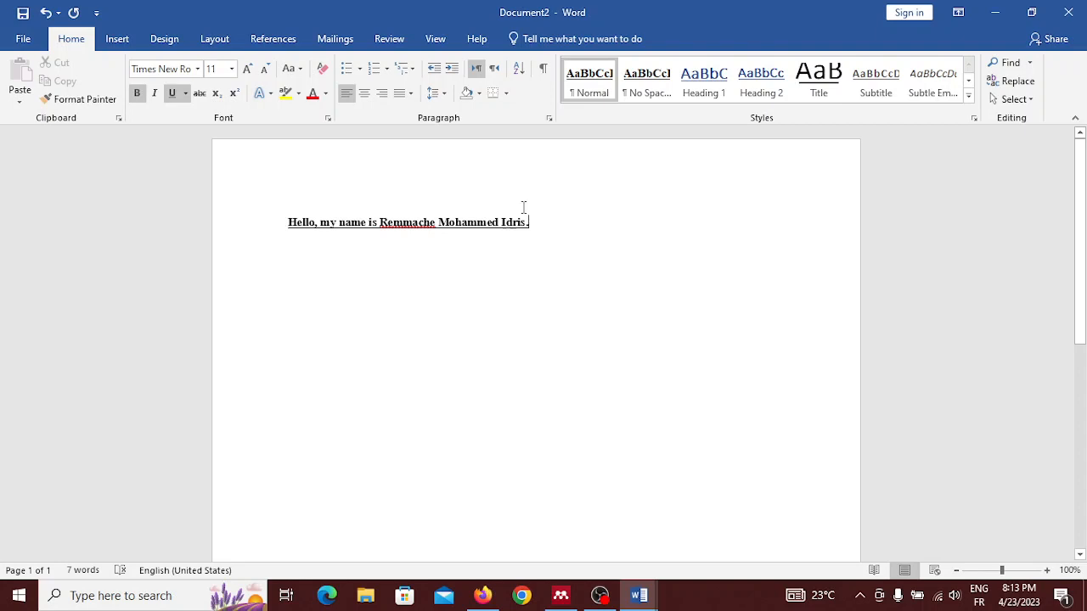
Step: Remove bold and underline from the Normal style and set its font to Calibri (Body)
{"action": "right_click", "coordinate": [592, 88]}
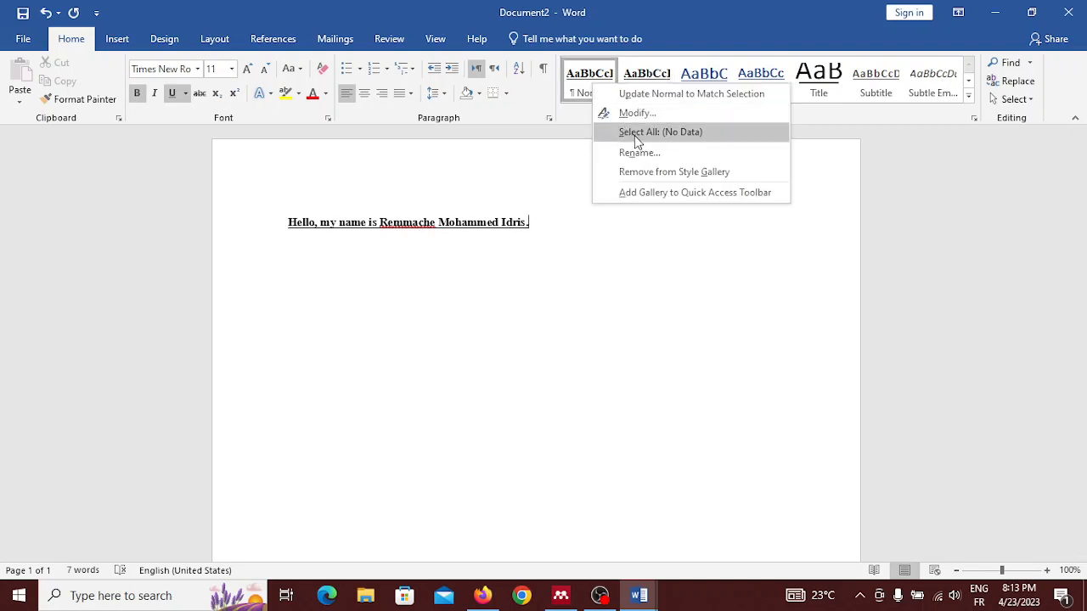
{"action": "left_click", "coordinate": [637, 114]}
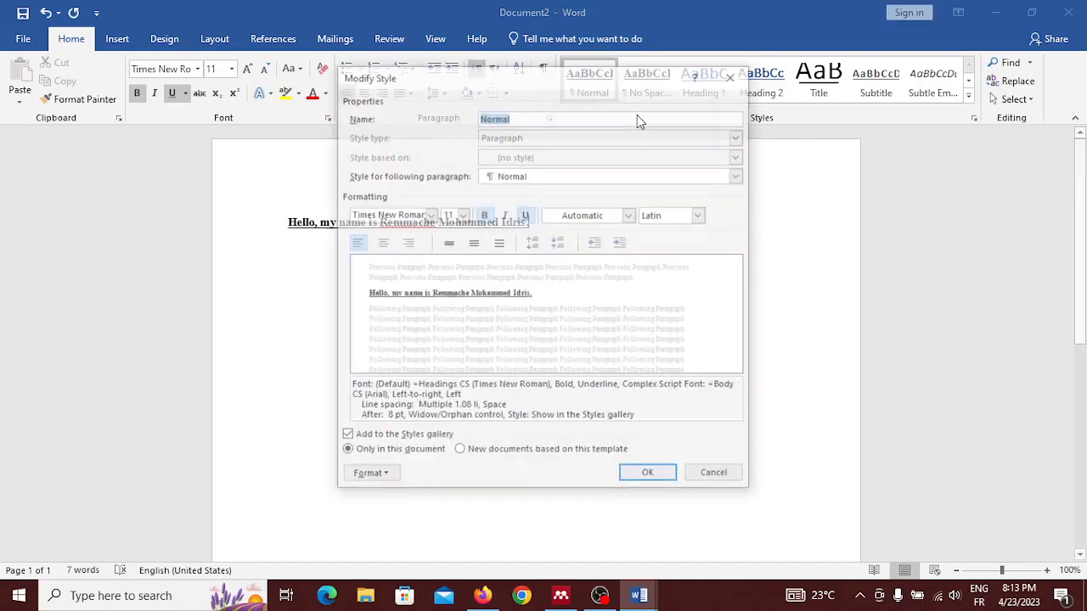
{"action": "left_click", "coordinate": [483, 214]}
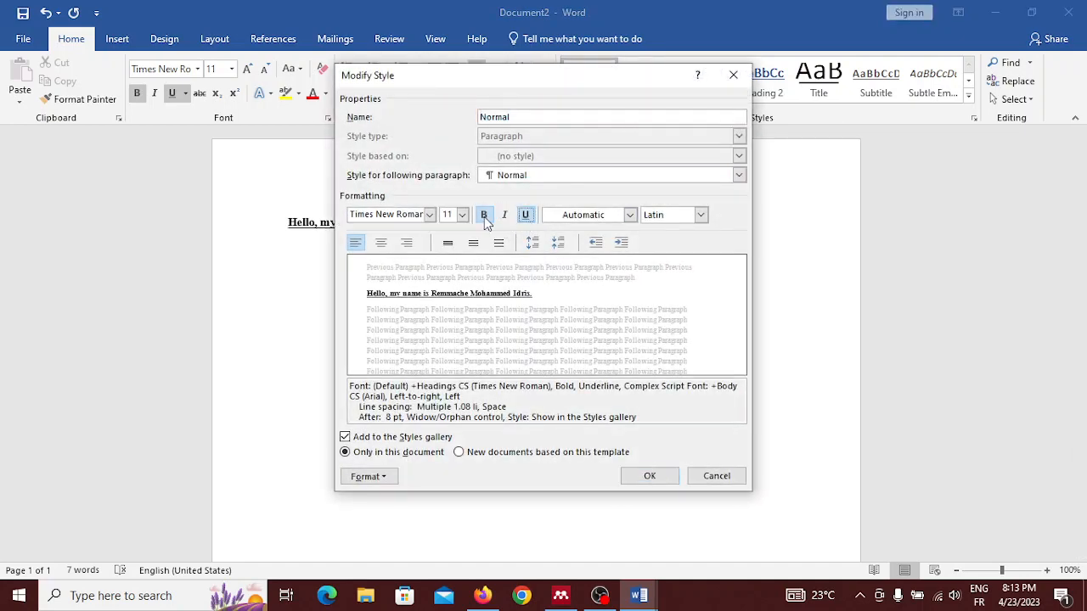
{"action": "left_click", "coordinate": [526, 215]}
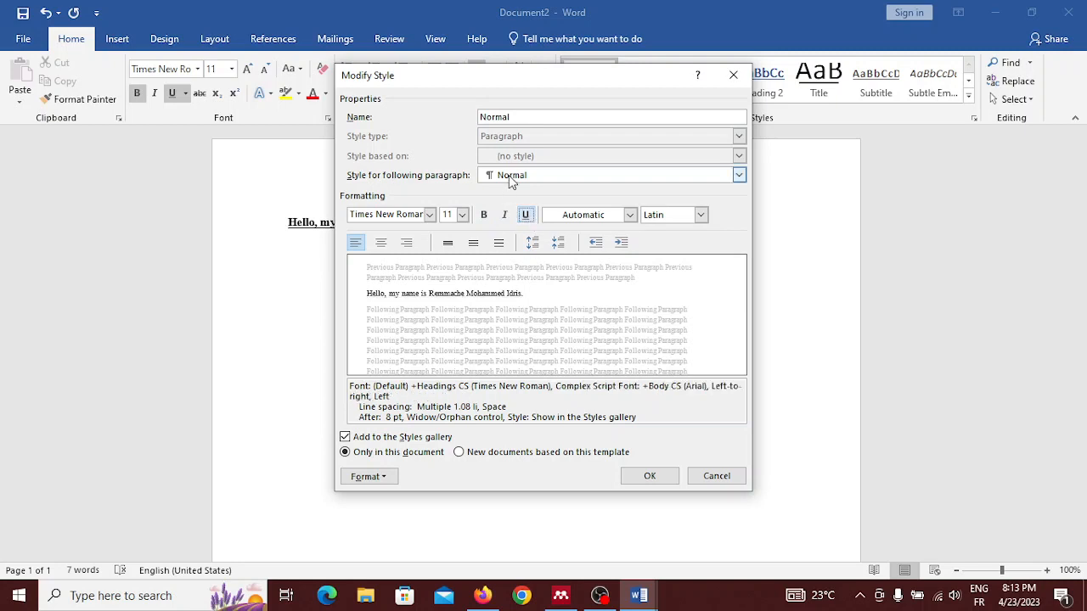
{"action": "left_click", "coordinate": [430, 214]}
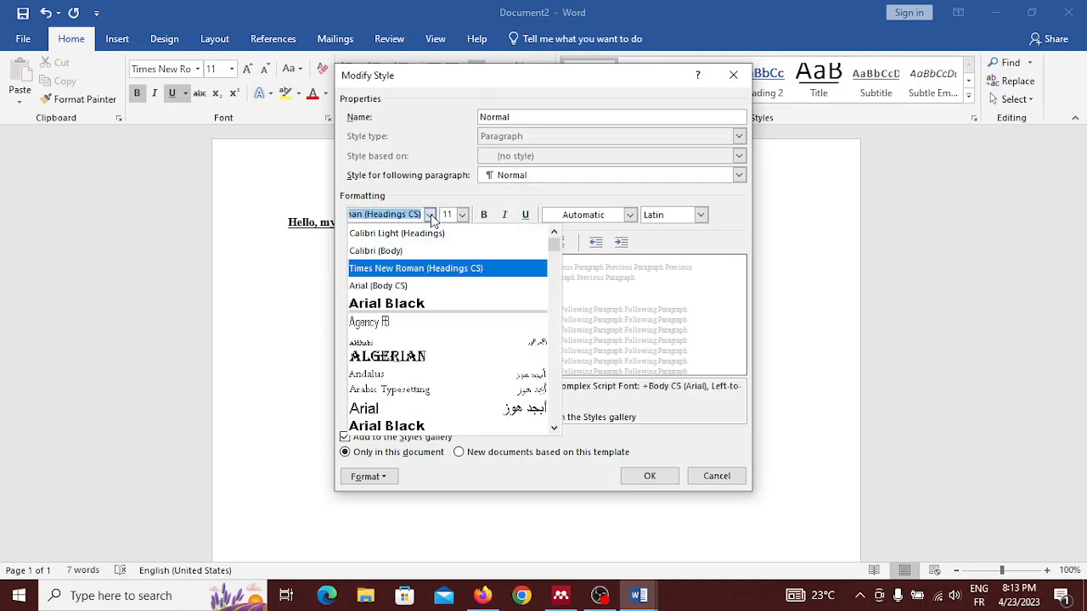
{"action": "left_click", "coordinate": [423, 251]}
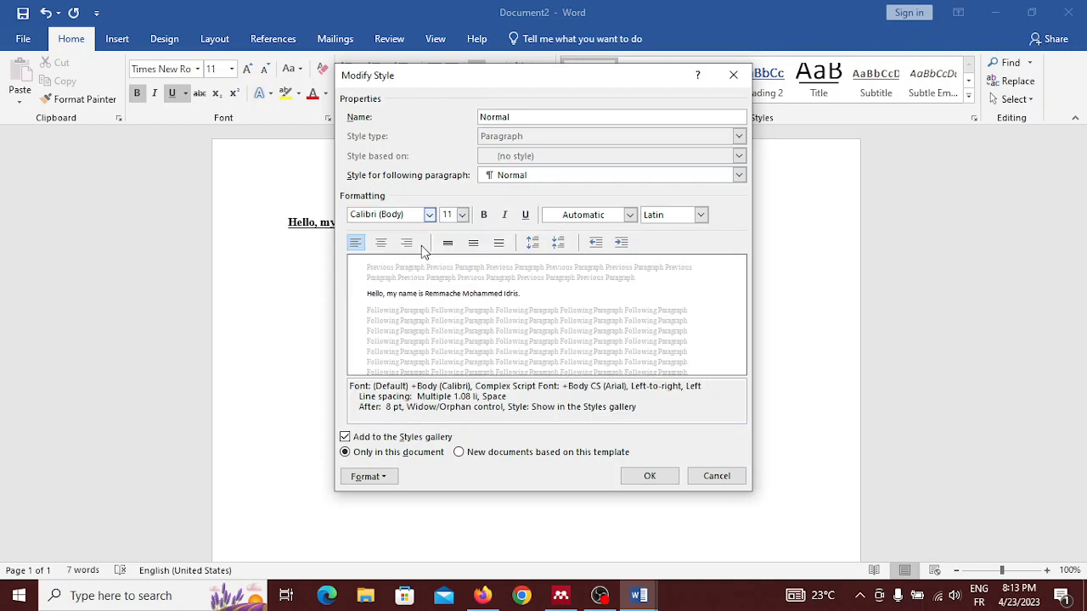
{"action": "left_click", "coordinate": [669, 478]}
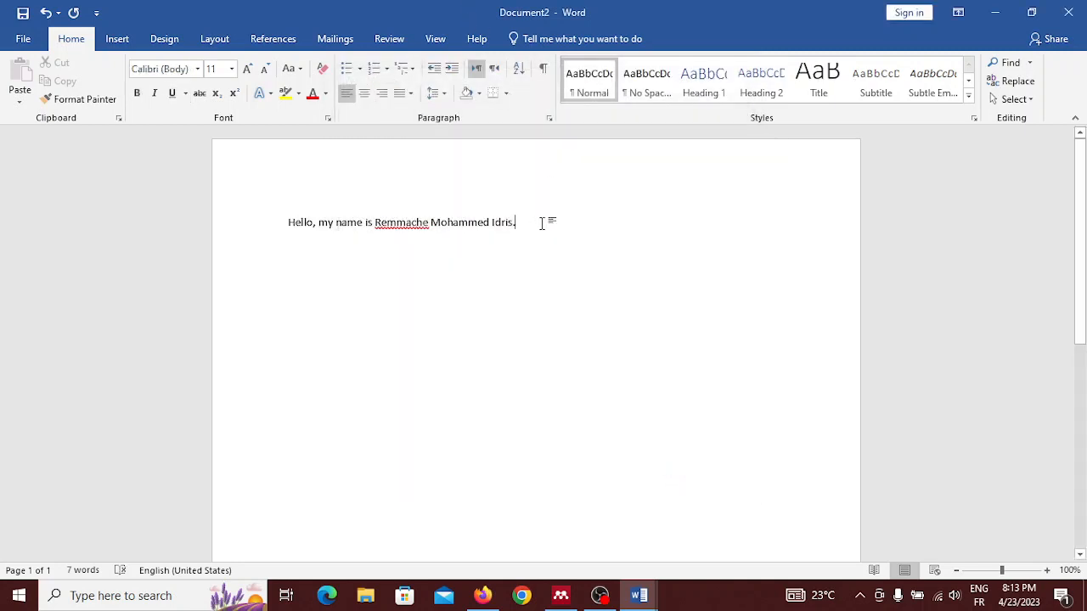
Step: Delete the whole introductory sentence so the page is empty
{"action": "key", "text": "Return"}
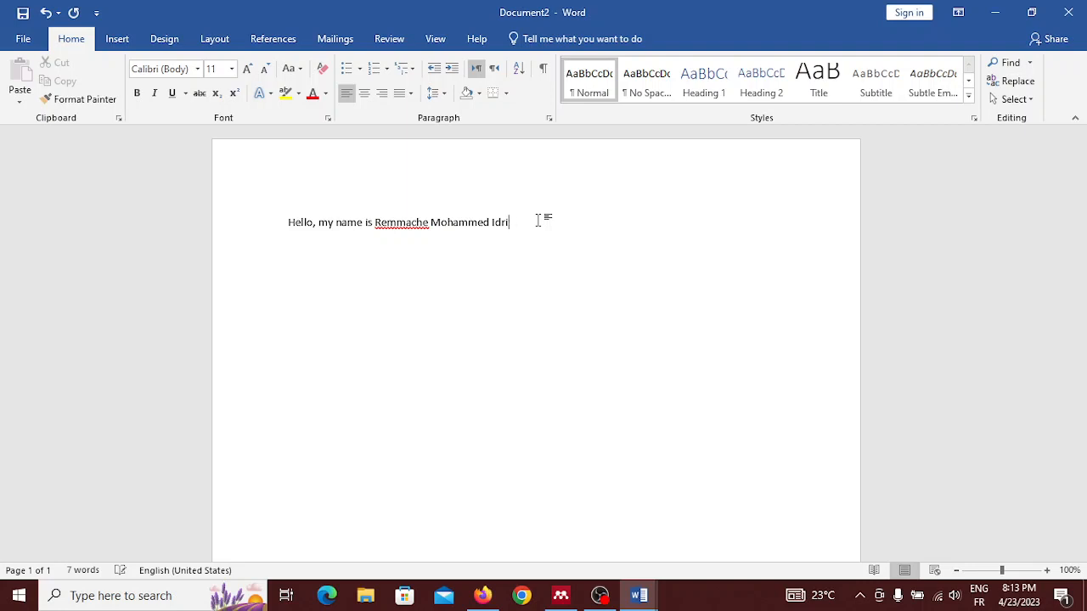
{"action": "key", "text": "BackSpace"}
{"action": "key", "text": "BackSpace"}
{"action": "key", "text": "BackSpace"}
{"action": "key", "text": "BackSpace"}
{"action": "key", "text": "BackSpace"}
{"action": "key", "text": "BackSpace"}
{"action": "key", "text": "BackSpace"}
{"action": "key", "text": "BackSpace"}
{"action": "key", "text": "BackSpace"}
{"action": "key", "text": "BackSpace"}
{"action": "key", "text": "BackSpace"}
{"action": "key", "text": "BackSpace"}
{"action": "key", "text": "BackSpace"}
{"action": "key", "text": "BackSpace"}
{"action": "key", "text": "BackSpace"}
{"action": "key", "text": "BackSpace"}
{"action": "key", "text": "BackSpace"}
{"action": "key", "text": "BackSpace"}
{"action": "key", "text": "BackSpace"}
{"action": "key", "text": "BackSpace"}
{"action": "key", "text": "BackSpace"}
{"action": "key", "text": "BackSpace"}
{"action": "key", "text": "BackSpace"}
{"action": "key", "text": "BackSpace"}
{"action": "key", "text": "BackSpace"}
{"action": "key", "text": "BackSpace"}
{"action": "key", "text": "BackSpace"}
{"action": "key", "text": "BackSpace"}
{"action": "key", "text": "BackSpace"}
{"action": "key", "text": "BackSpace"}
{"action": "key", "text": "BackSpace"}
{"action": "key", "text": "BackSpace"}
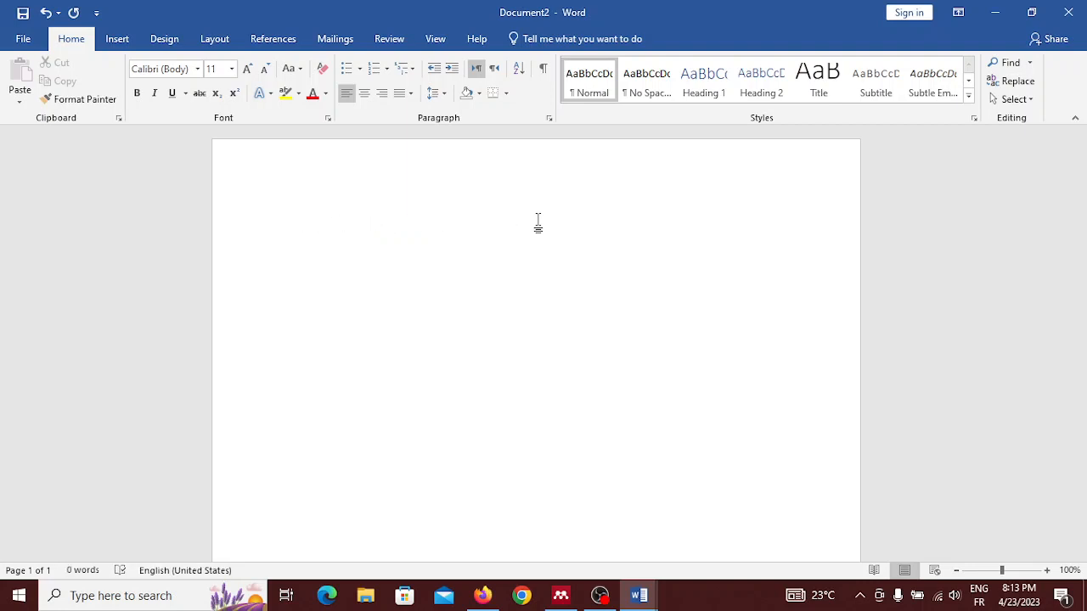
Step: Write the introductory line "The advantages of using Microsoft word:" at the start of the page
{"action": "type", "text": "The "}
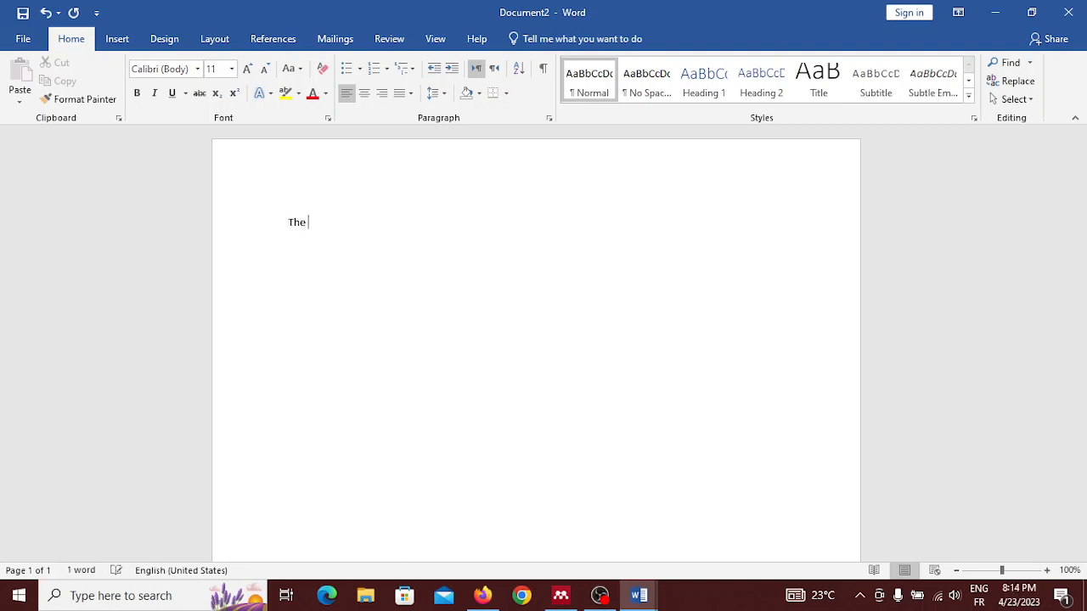
{"action": "type", "text": "adva"}
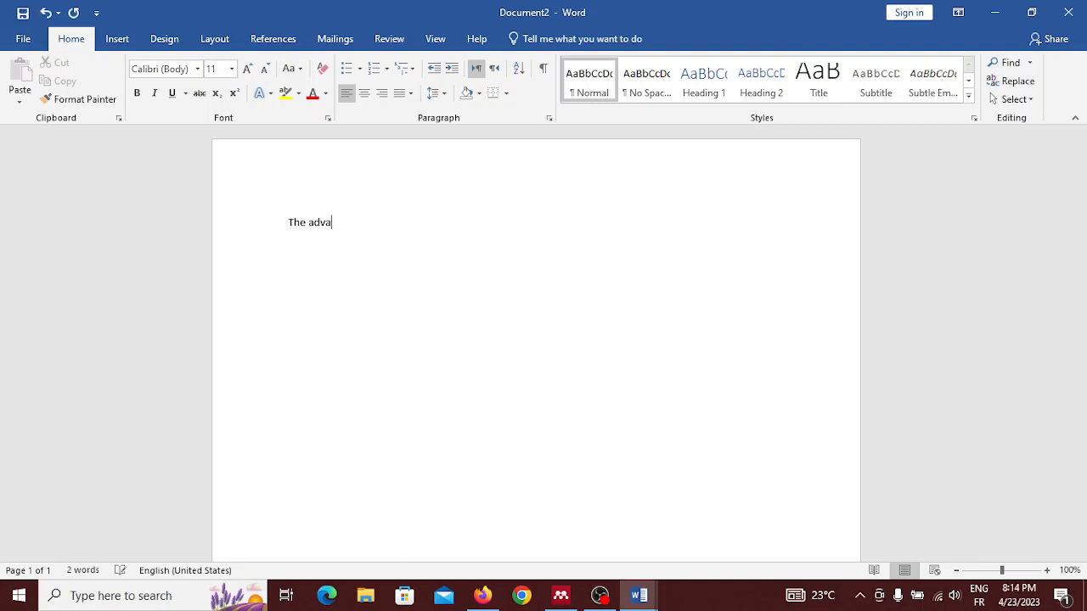
{"action": "type", "text": "ntages of using micros"}
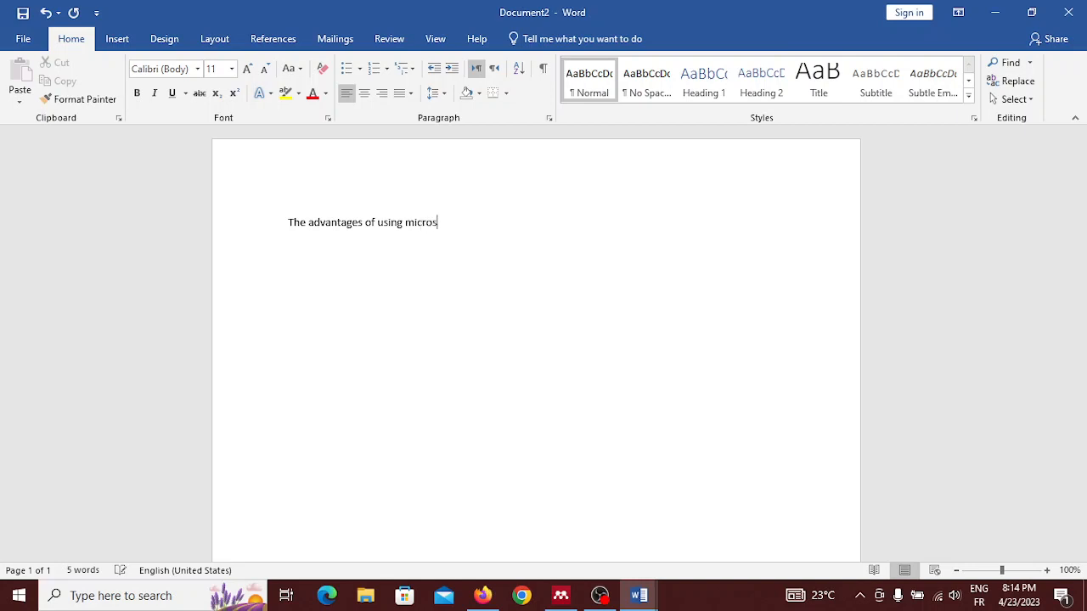
{"action": "type", "text": "oft word:"}
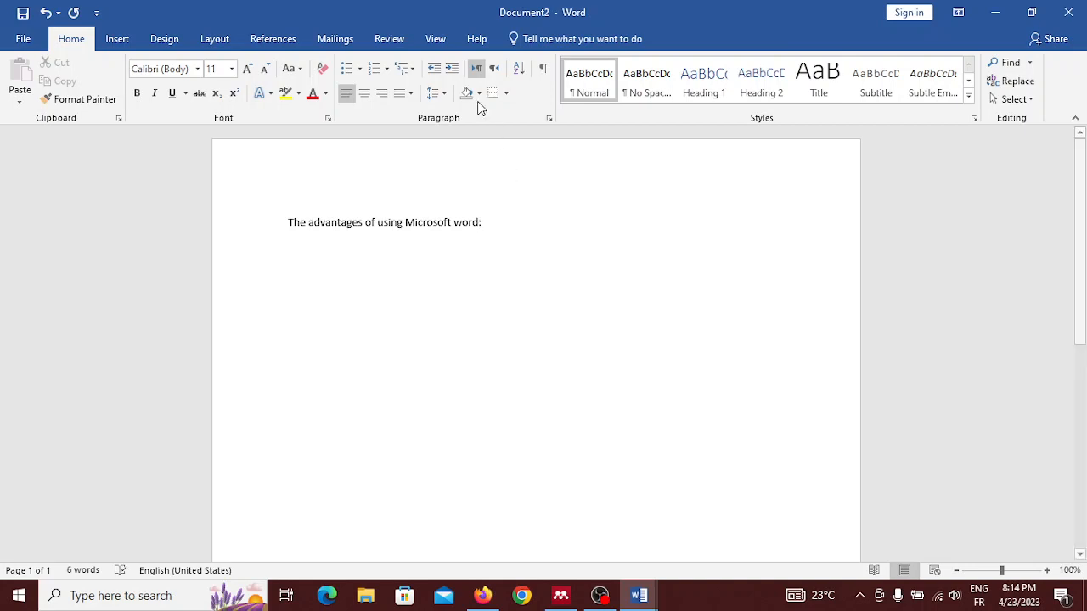
Step: Start a bulleted list below the introductory line with the first item "It is really easy to use."
{"action": "key", "text": "Return"}
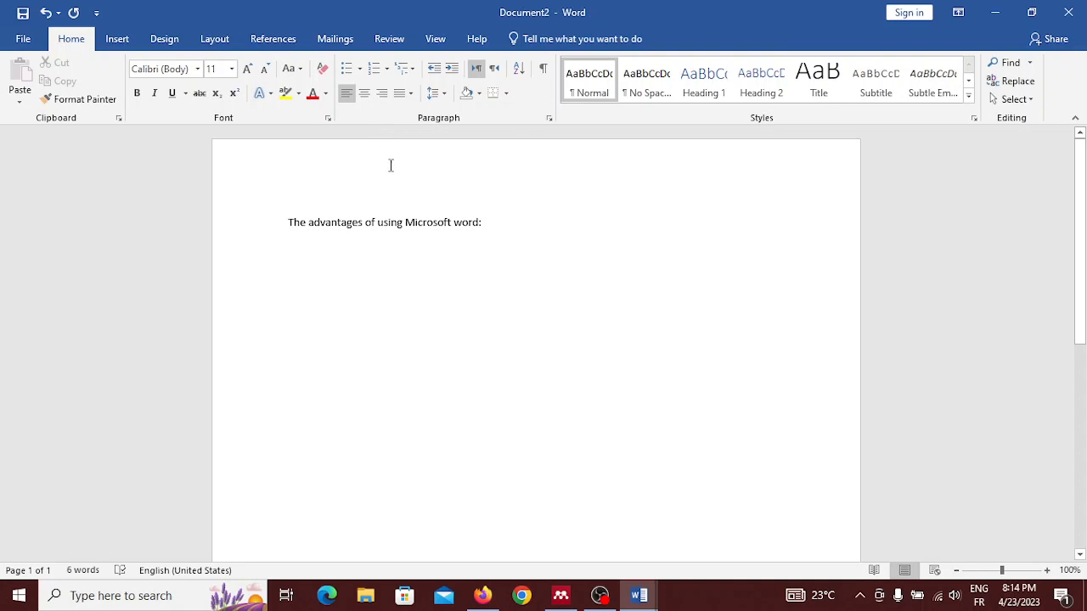
{"action": "left_click", "coordinate": [346, 72]}
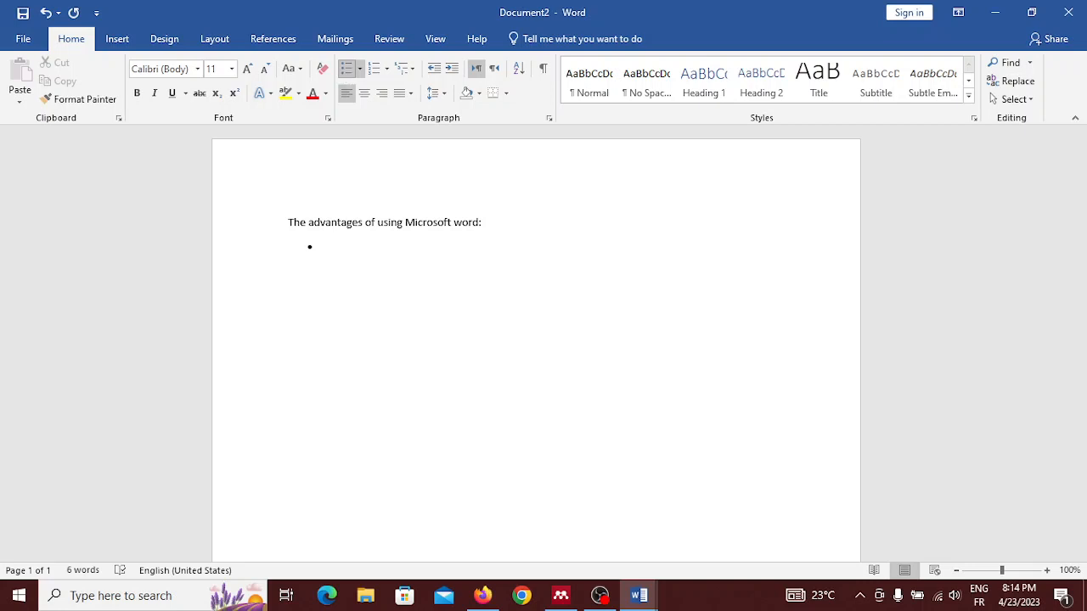
{"action": "type", "text": "It is really eas"}
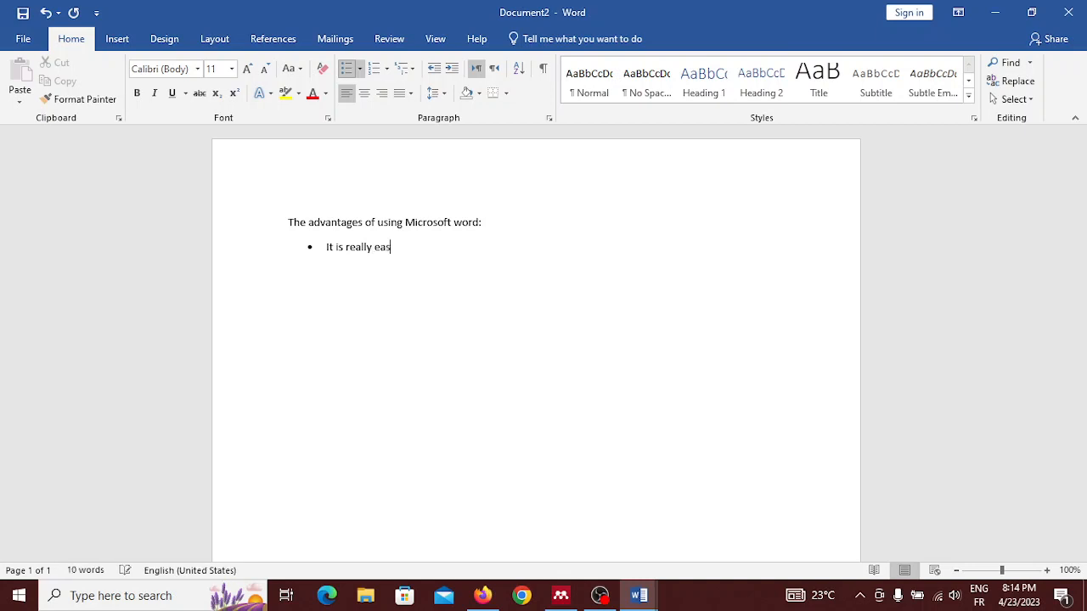
{"action": "type", "text": "y to "}
{"action": "type", "text": "use"}
{"action": "type", "text": "."}
Step: Add the second bullet "It is widely adopted."
{"action": "type", "text": "It is "}
{"action": "type", "text": "widel"}
{"action": "type", "text": "y a"}
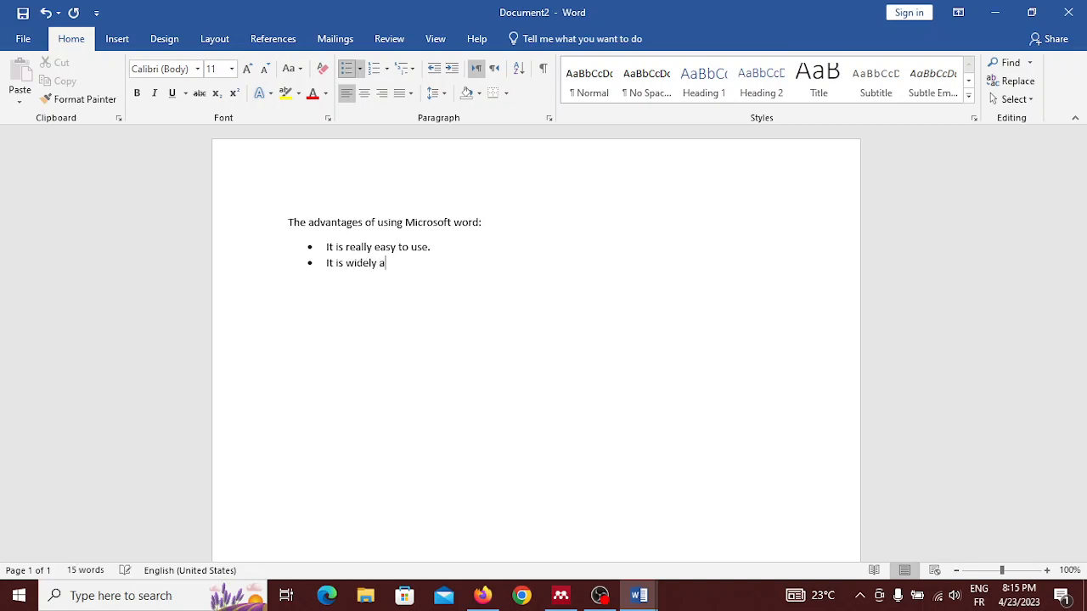
{"action": "type", "text": "dopted. "}
{"action": "type", "text": "There a"}
{"action": "type", "text": "re man"}
{"action": "type", "text": "t"}
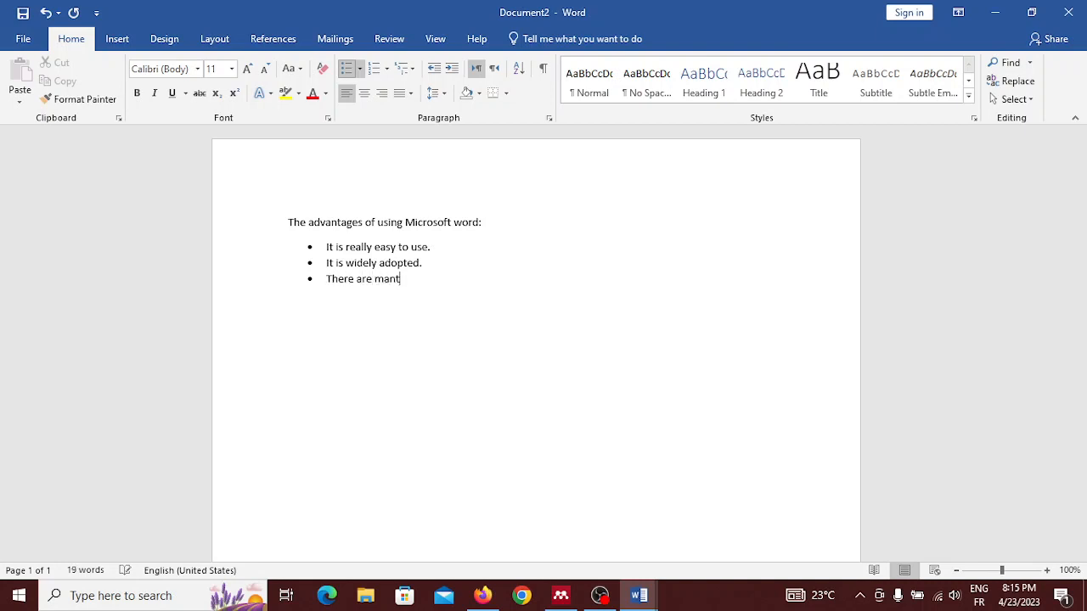
Step: Add the third bullet "There are many online resources to learn from"
{"action": "key", "text": "BackSpace"}
{"action": "type", "text": "y online resources to lea"}
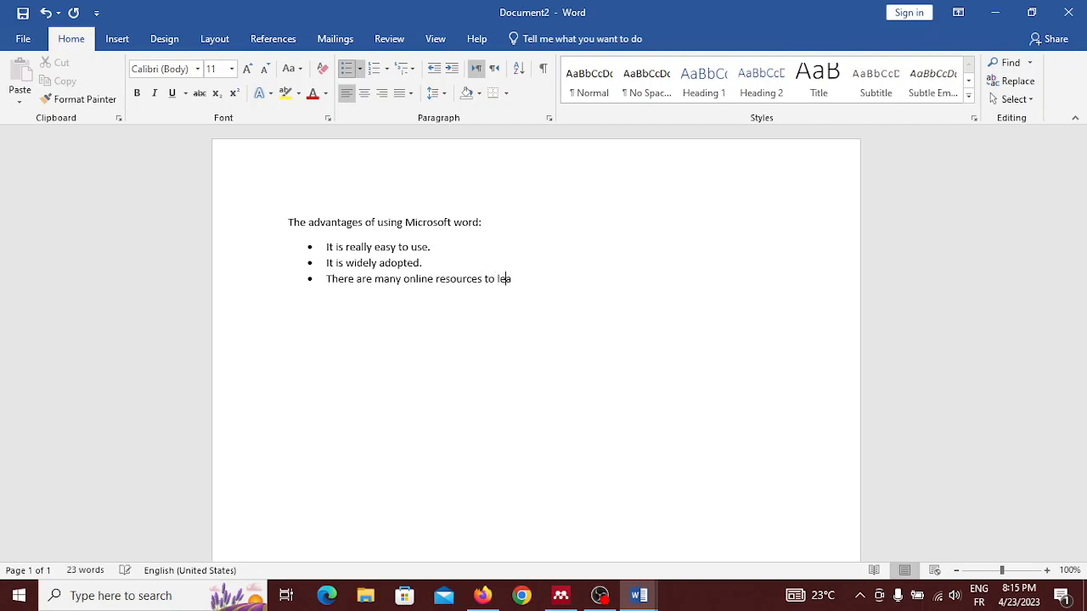
{"action": "type", "text": "rn from"}
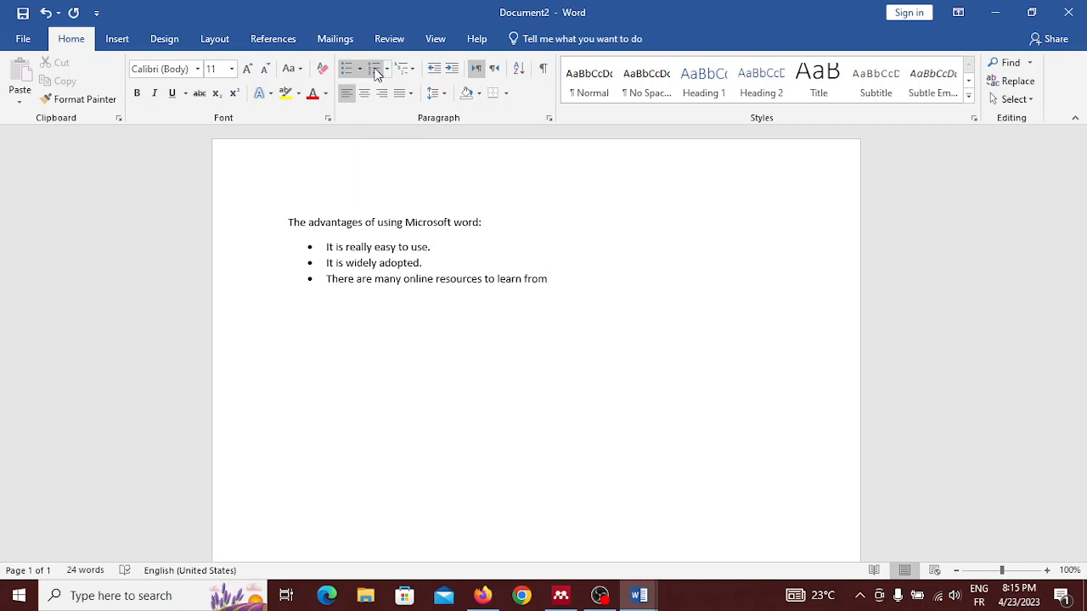
Step: Convert the bulleted list to a 1. 2. 3. numbered list and view the available number formats
{"action": "left_click", "coordinate": [375, 71]}
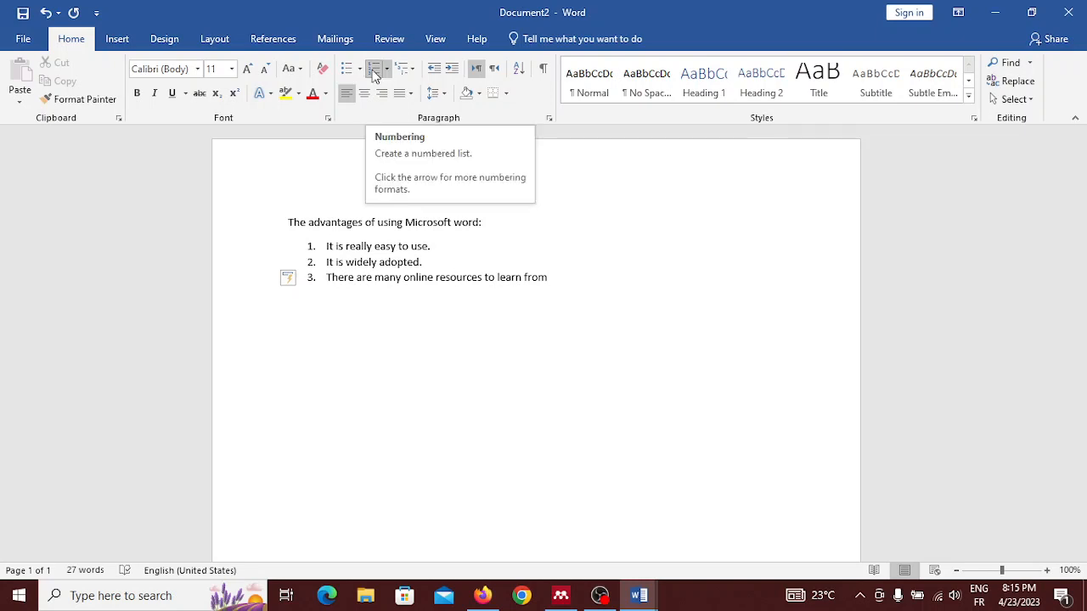
{"action": "left_click", "coordinate": [387, 69]}
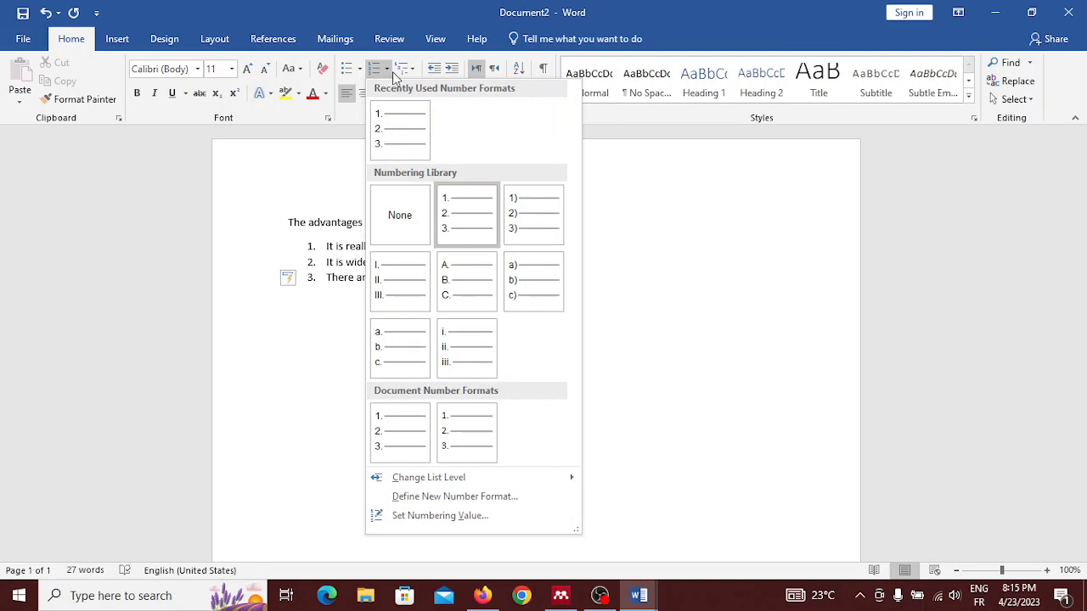
{"action": "left_click", "coordinate": [393, 71]}
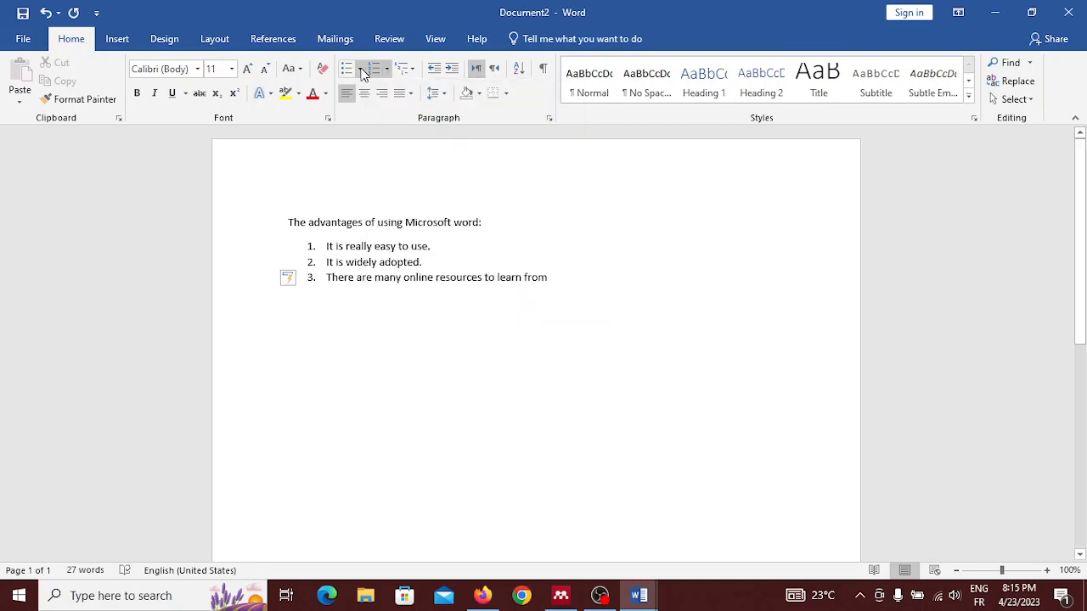
Step: Change the three list items to arrowhead bullets from the bullet library
{"action": "left_click", "coordinate": [362, 72]}
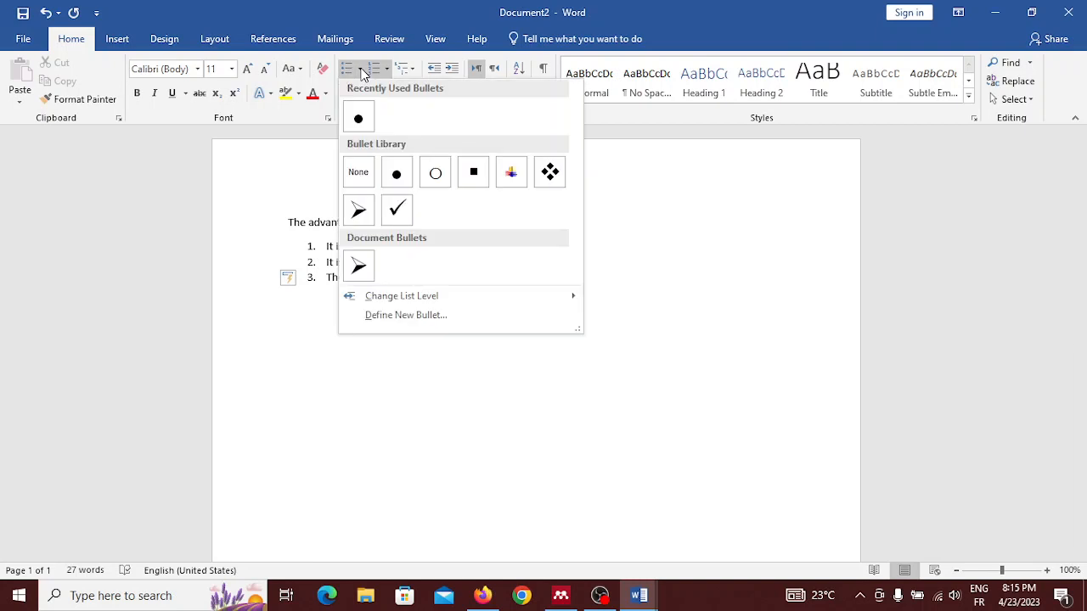
{"action": "left_click", "coordinate": [360, 210]}
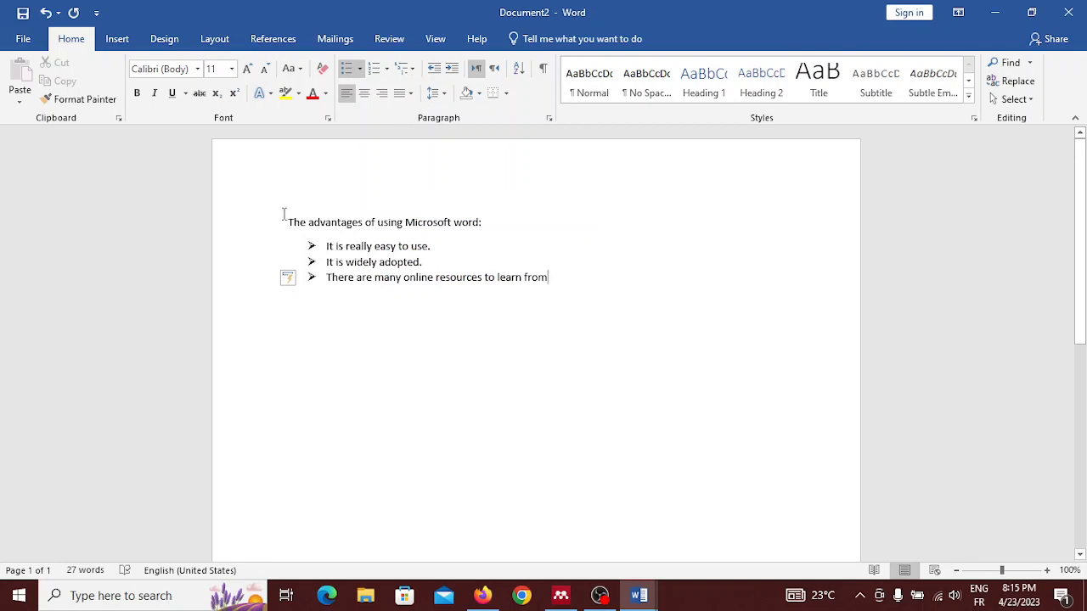
Step: Set the heading line and all three bullet items to font size 14
{"action": "left_click_drag", "start_coordinate": [281, 215], "coordinate": [583, 308]}
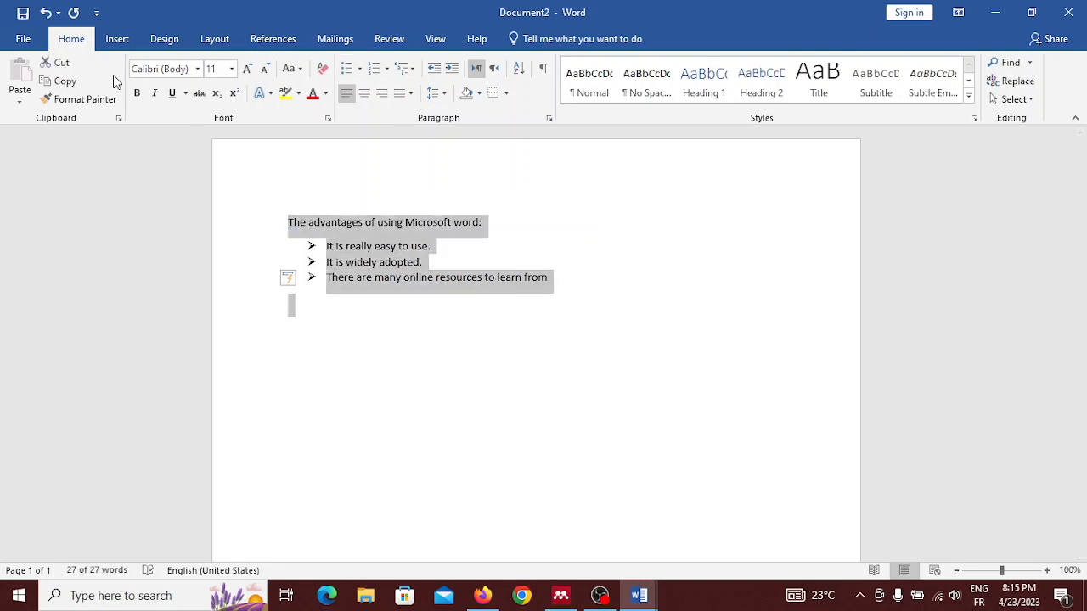
{"action": "left_click", "coordinate": [231, 69]}
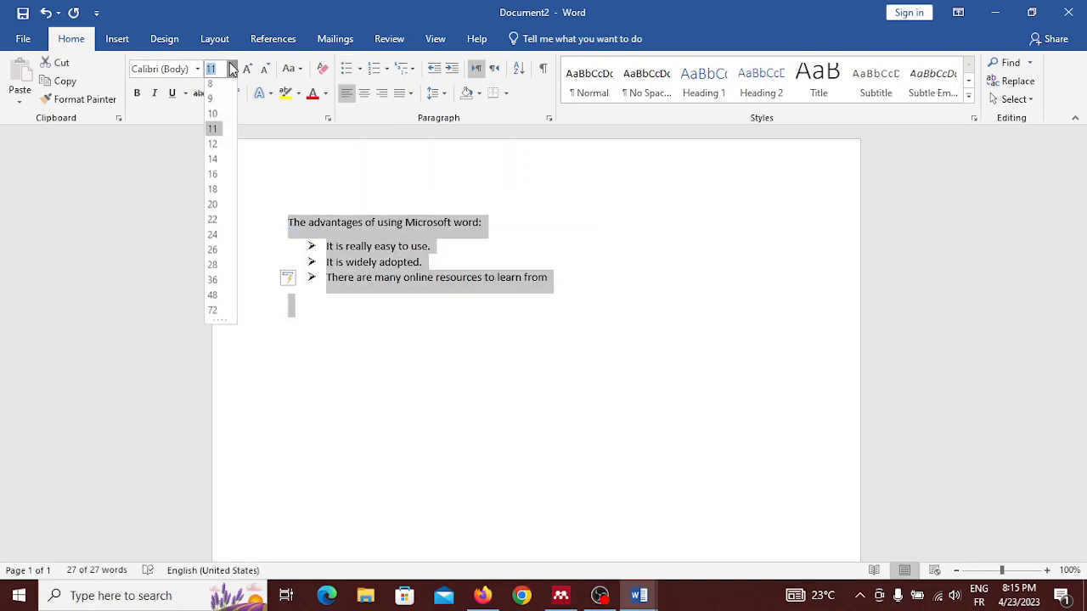
{"action": "left_click", "coordinate": [216, 163]}
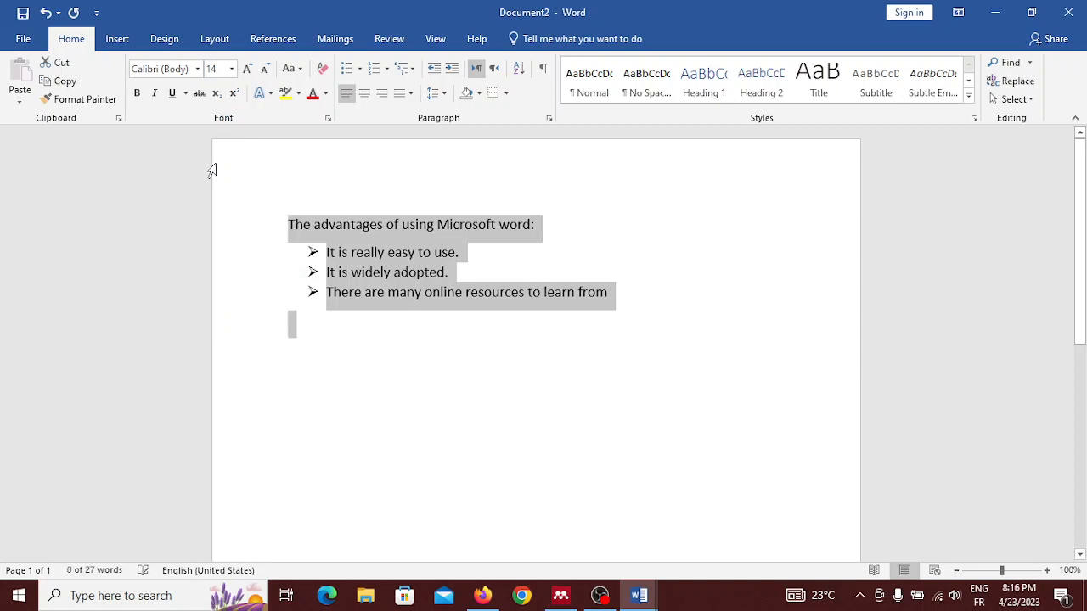
Step: End the third bullet with a period and start an empty bullet below it
{"action": "left_click", "coordinate": [638, 299]}
{"action": "type", "text": "."}
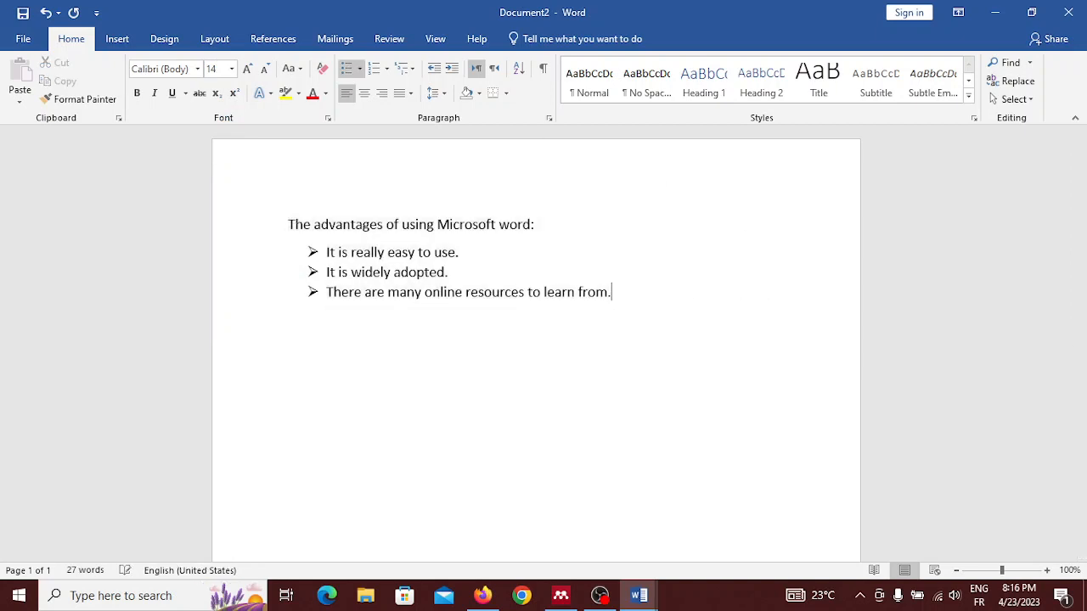
{"action": "key", "text": "Return"}
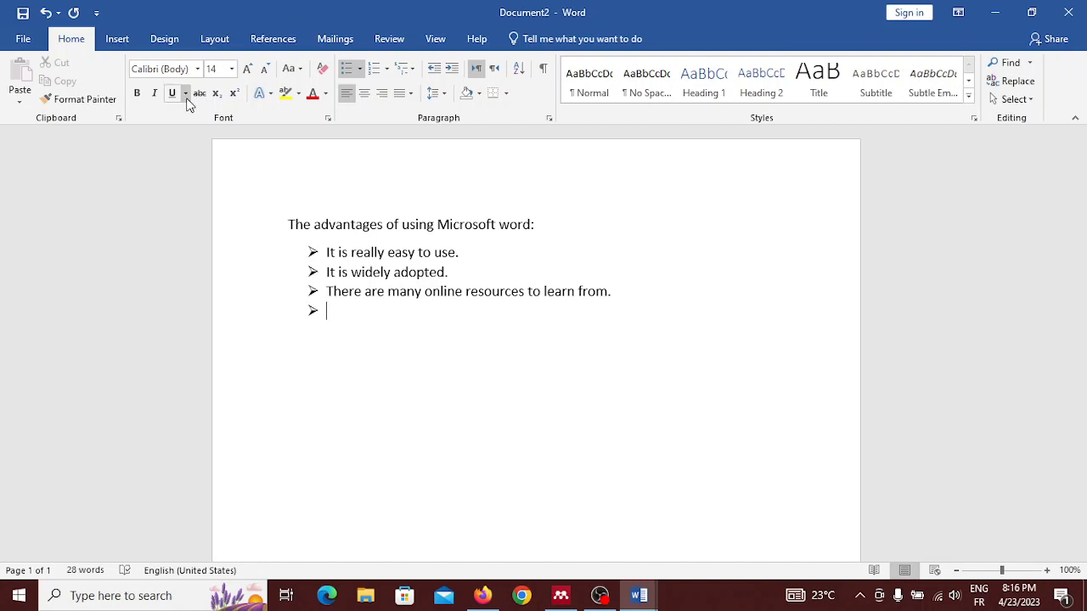
Step: Insert the picture Screenshot (4) from the Screenshots folder at the empty bullet
{"action": "left_click", "coordinate": [118, 39]}
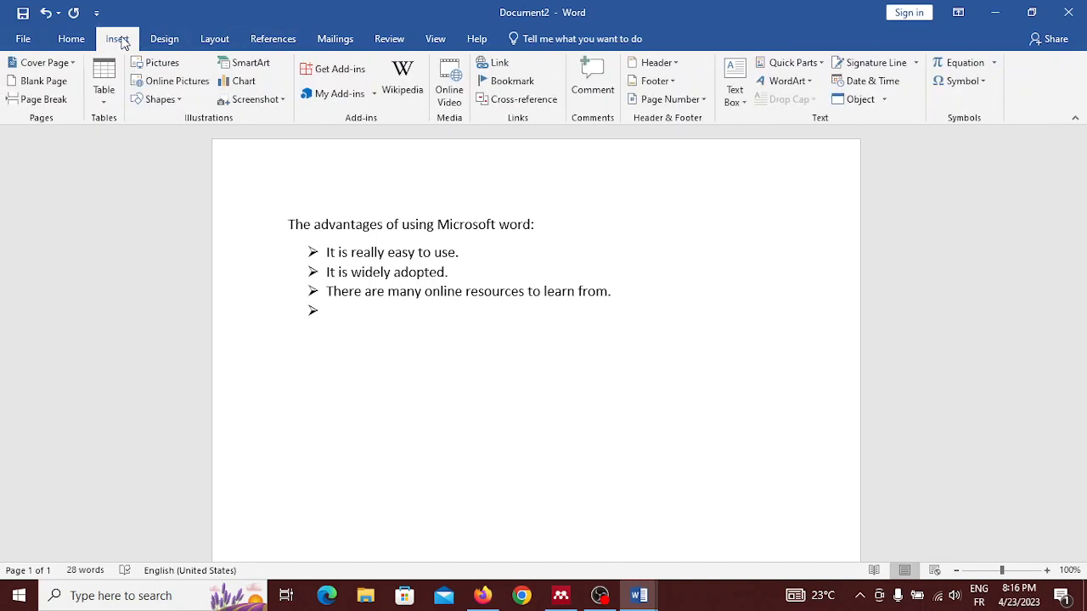
{"action": "left_click", "coordinate": [161, 63]}
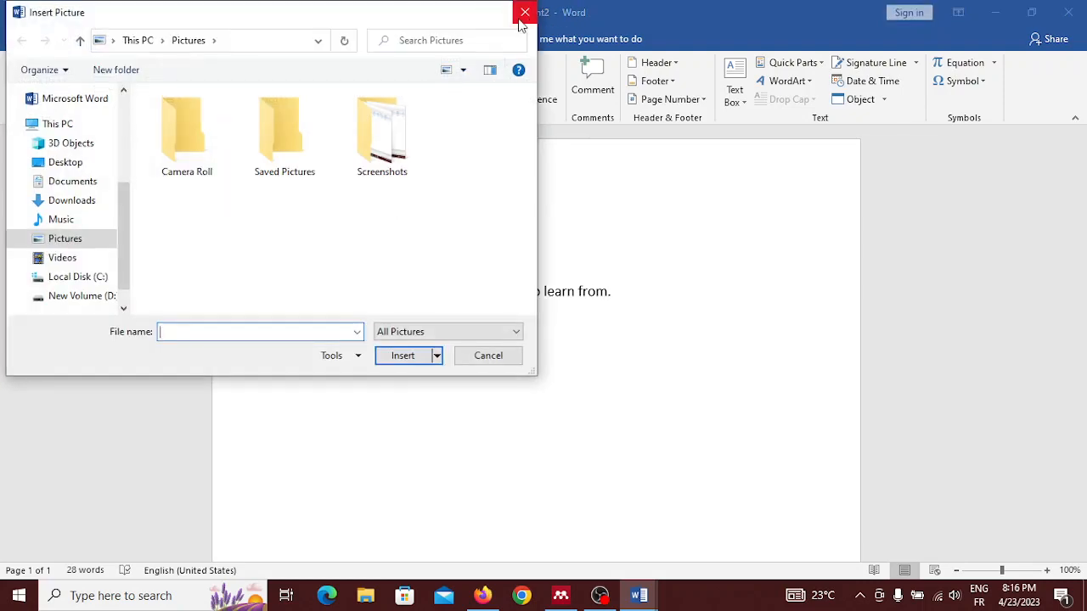
{"action": "left_click", "coordinate": [524, 13]}
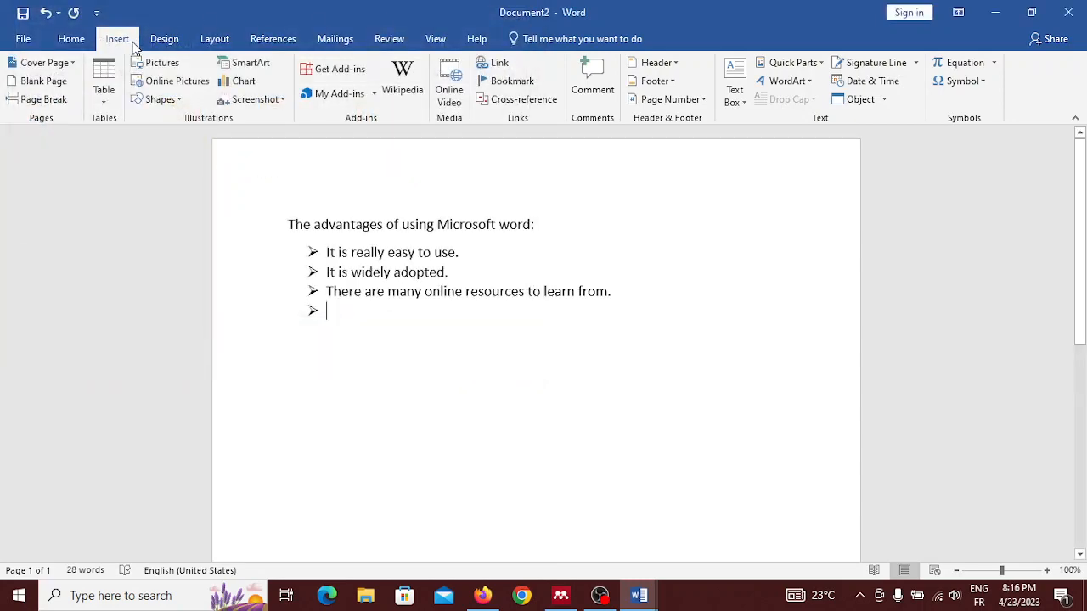
{"action": "left_click", "coordinate": [155, 64]}
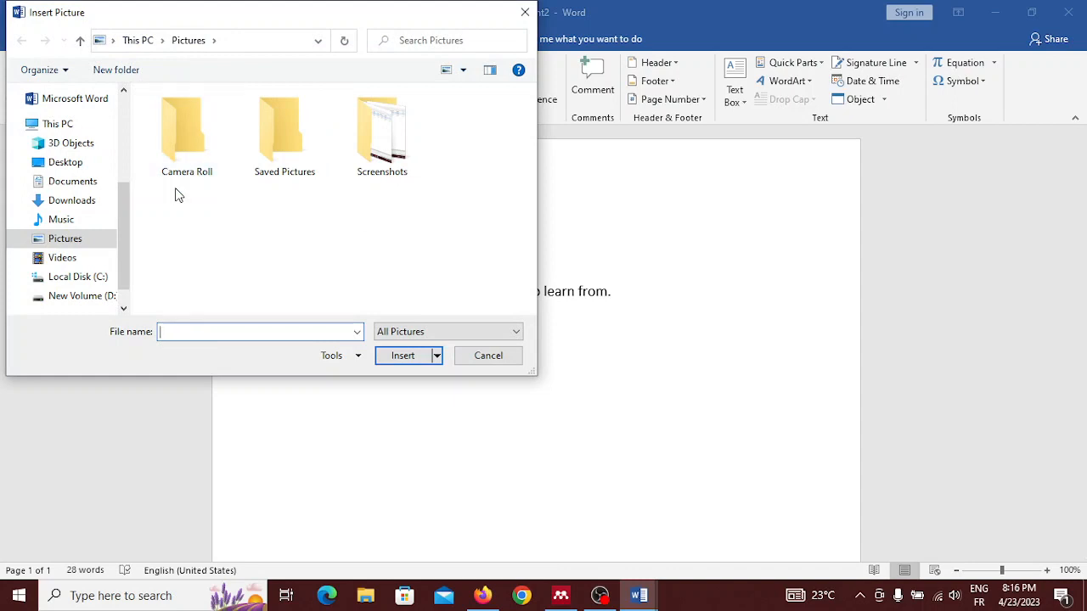
{"action": "double_click", "coordinate": [413, 160]}
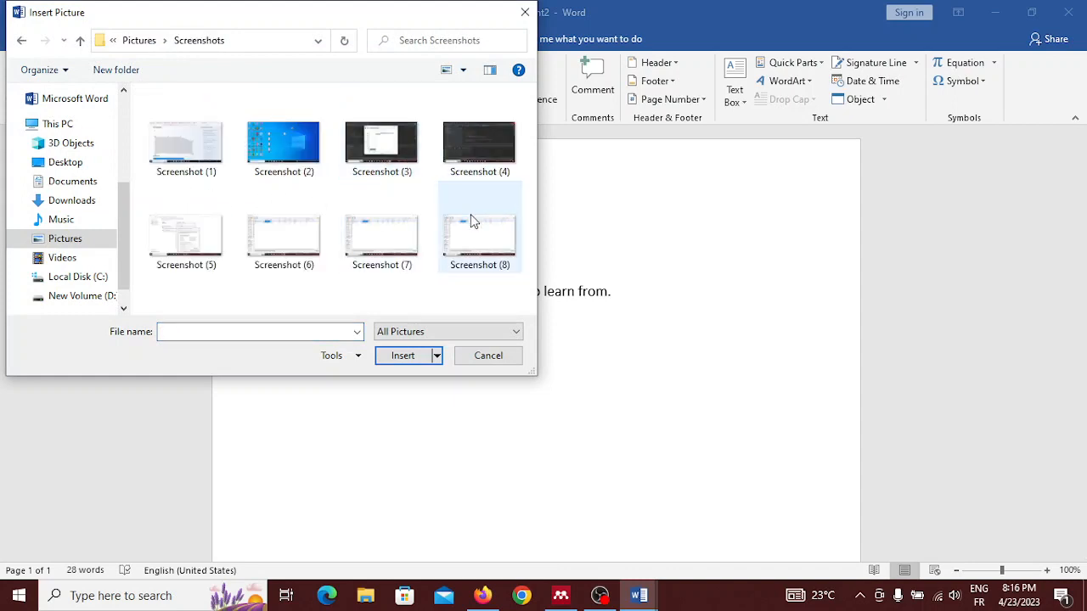
{"action": "left_click", "coordinate": [473, 181]}
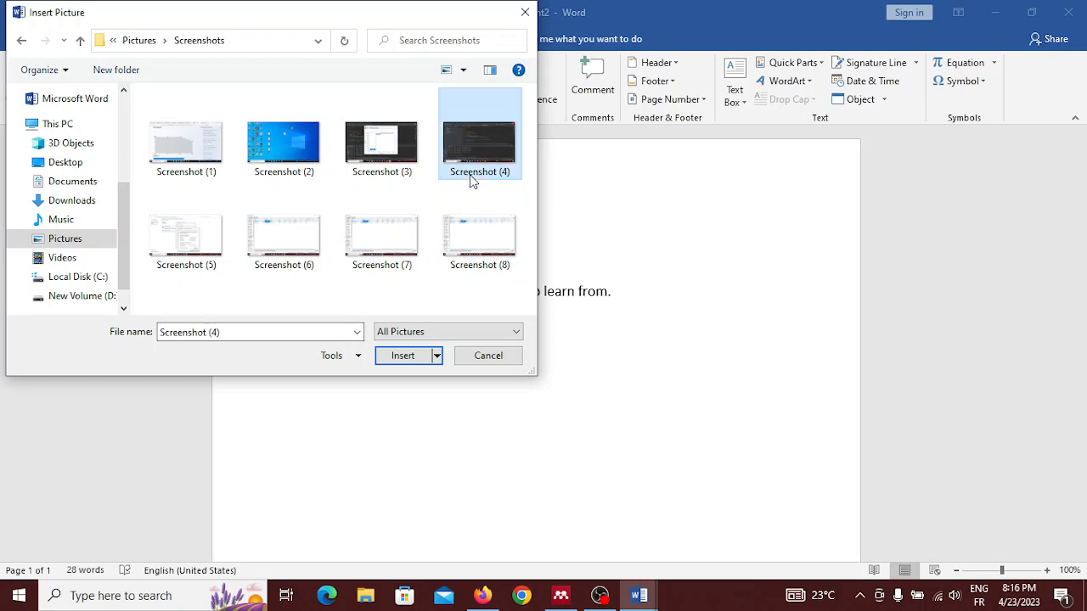
{"action": "double_click", "coordinate": [473, 179]}
Step: Resize the inserted screenshot freehand to about 4.11" high and 6.37" wide
{"action": "scroll", "coordinate": [471, 175], "scroll_direction": "down", "scroll_amount": 2}
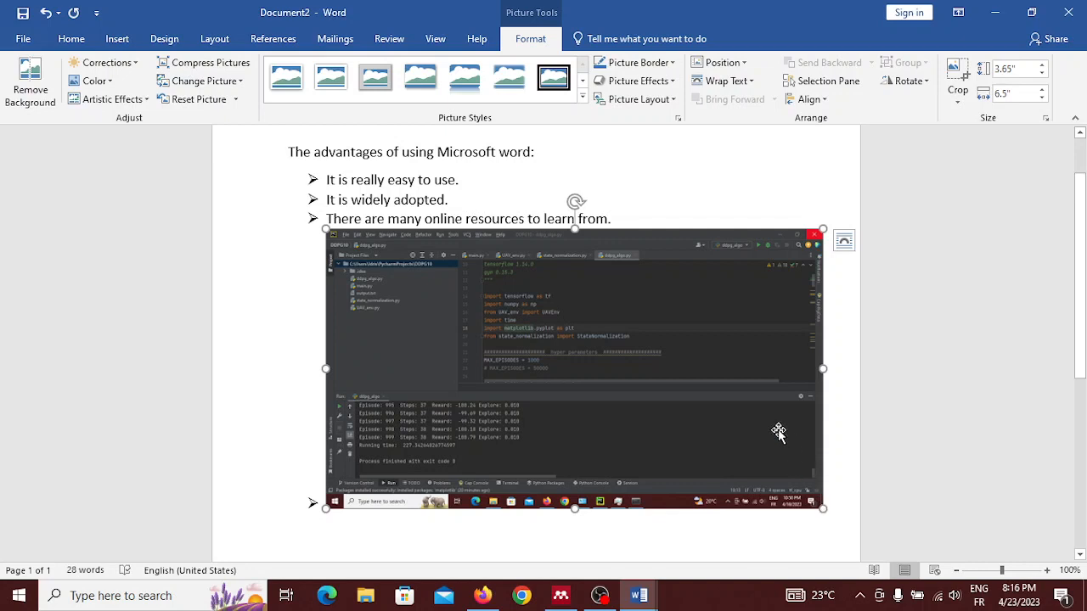
{"action": "left_click_drag", "start_coordinate": [707, 403], "coordinate": [706, 445]}
{"action": "left_click_drag", "start_coordinate": [820, 366], "coordinate": [781, 347]}
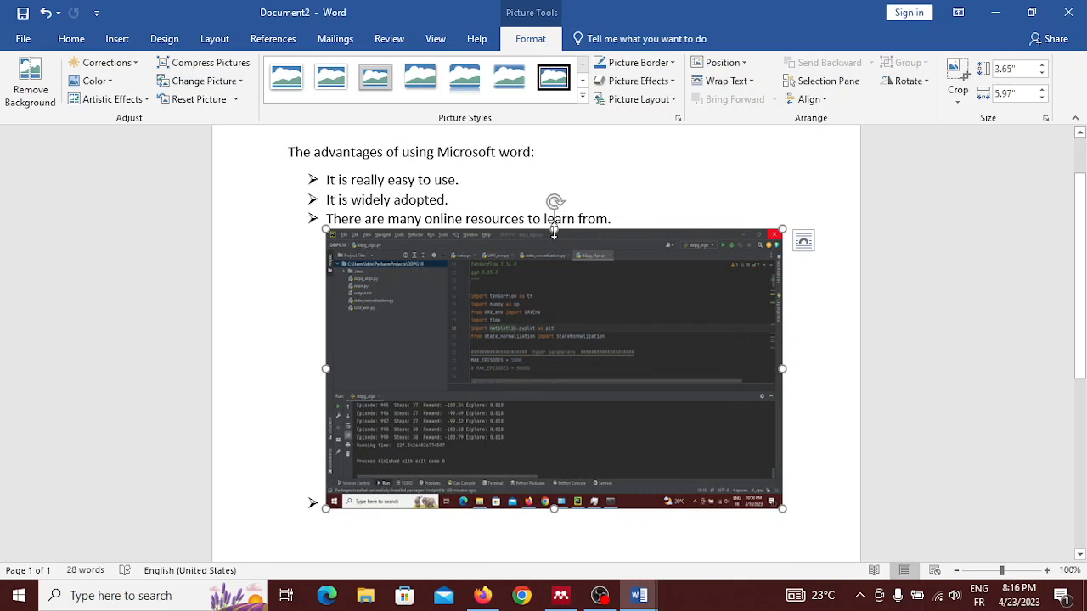
{"action": "left_click_drag", "start_coordinate": [554, 231], "coordinate": [519, 211]}
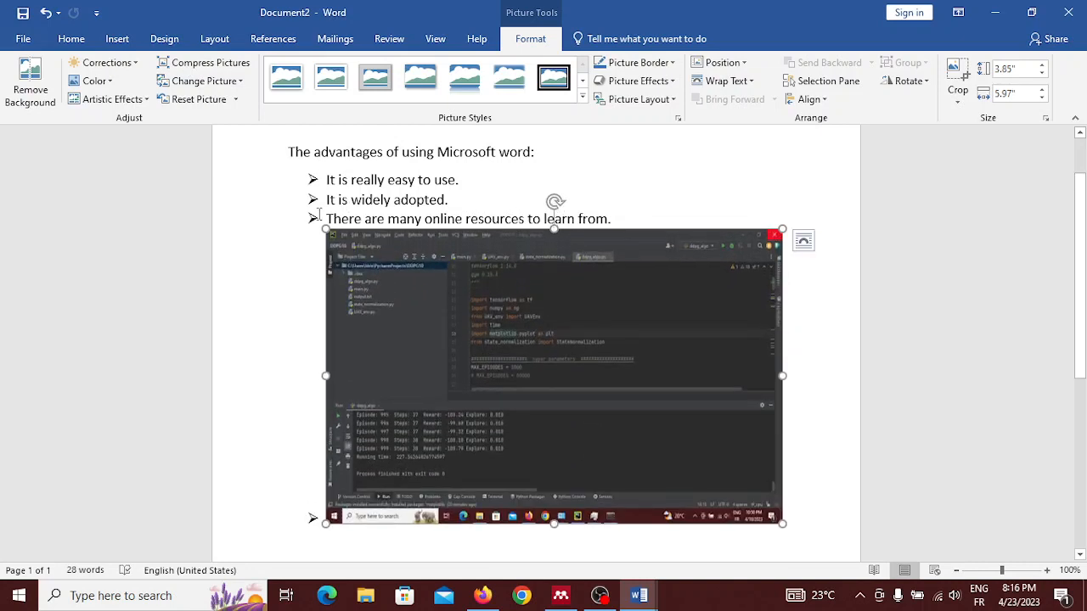
{"action": "left_click_drag", "start_coordinate": [325, 227], "coordinate": [294, 250]}
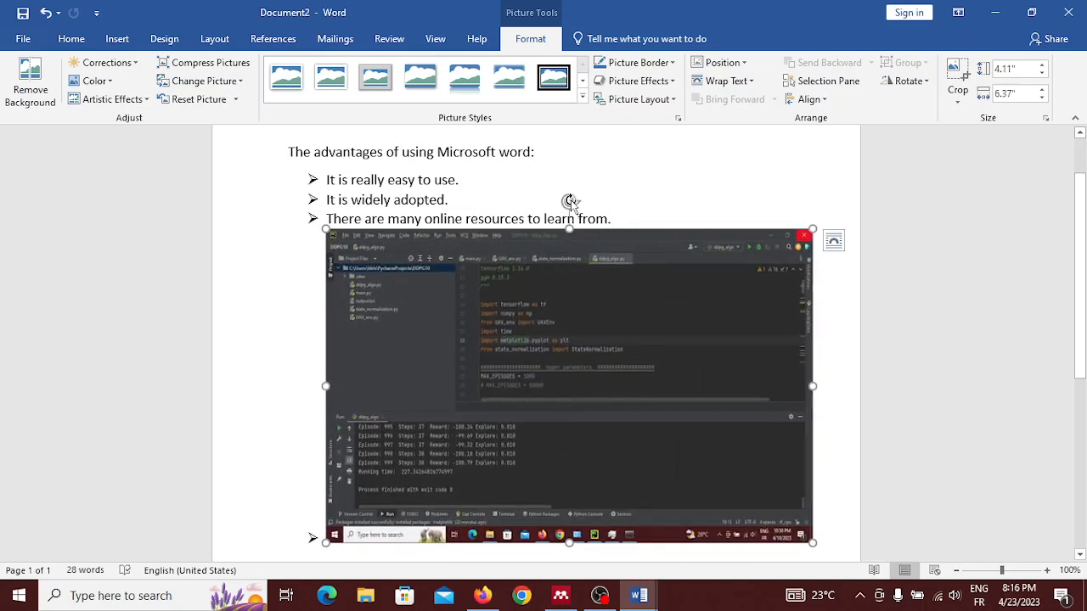
Step: Rotate the inserted screenshot counterclockwise to a steep tilt
{"action": "left_click_drag", "start_coordinate": [569, 201], "coordinate": [408, 306]}
{"action": "scroll", "coordinate": [408, 308], "scroll_direction": "down", "scroll_amount": 1}
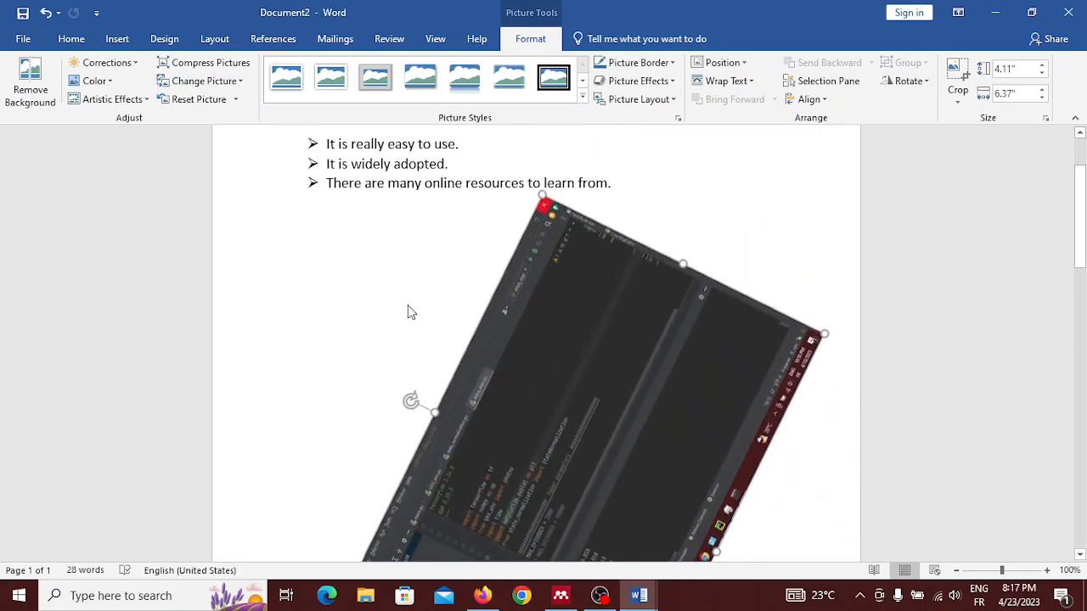
{"action": "scroll", "coordinate": [408, 307], "scroll_direction": "down", "scroll_amount": 6}
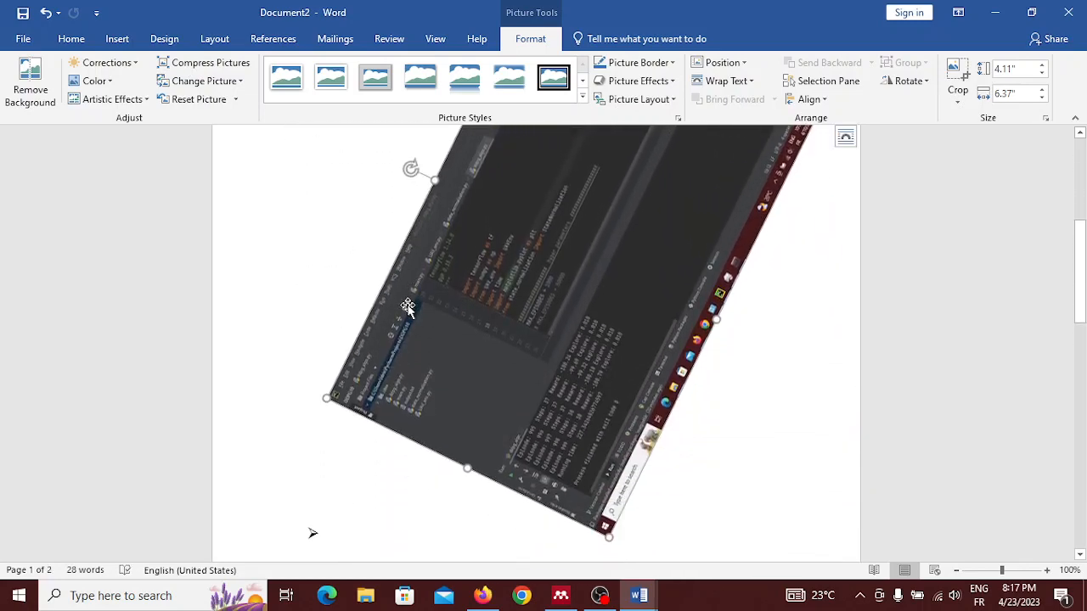
Step: Delete the rotated picture and remove the empty bullet below the third list item
{"action": "key", "text": "Delete"}
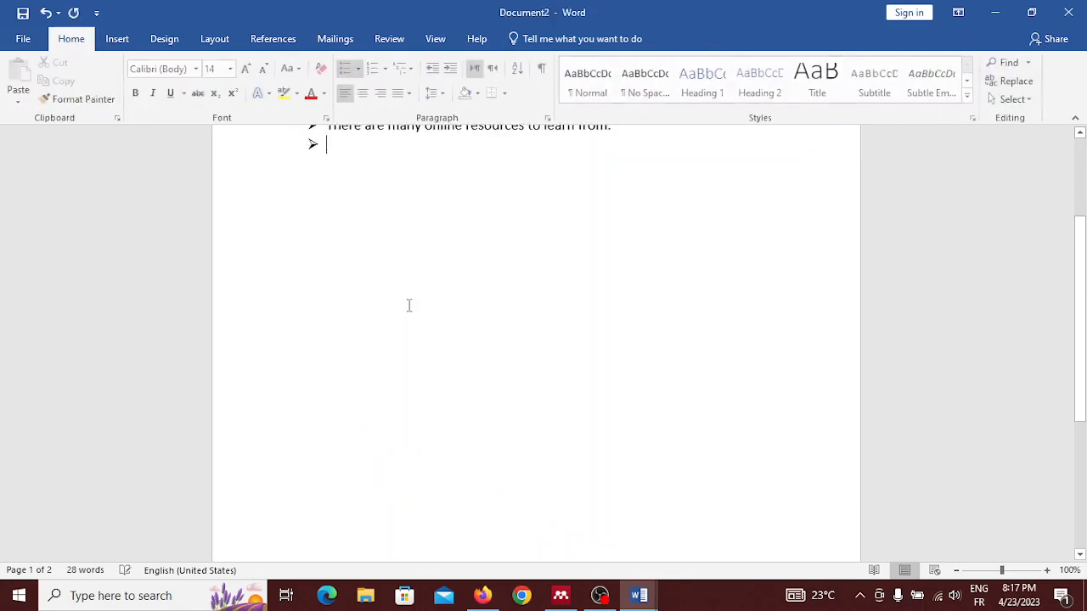
{"action": "scroll", "coordinate": [408, 306], "scroll_direction": "up", "scroll_amount": 3}
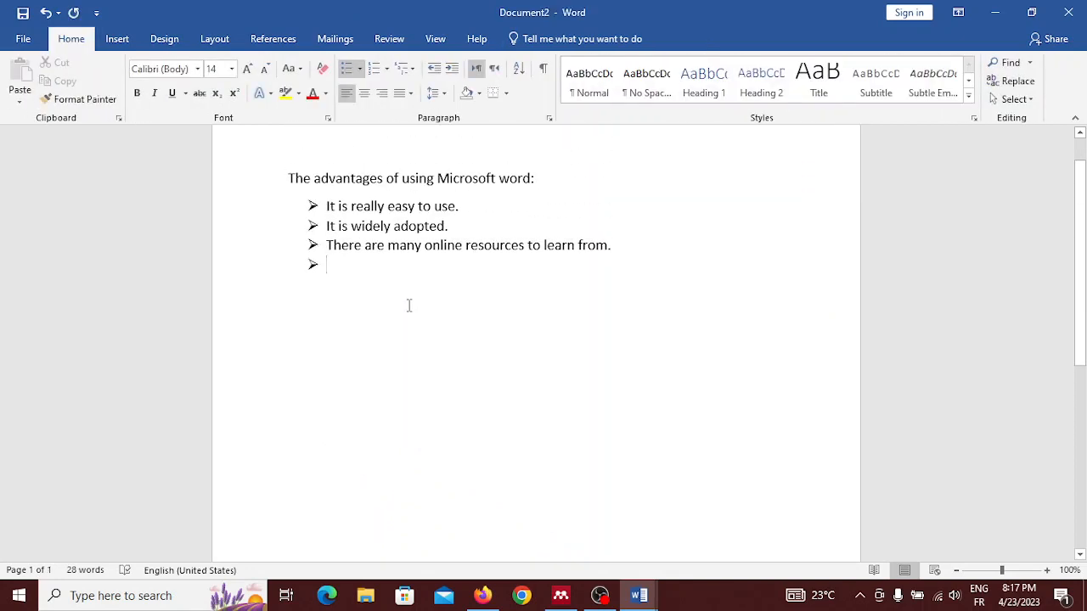
{"action": "key", "text": "BackSpace"}
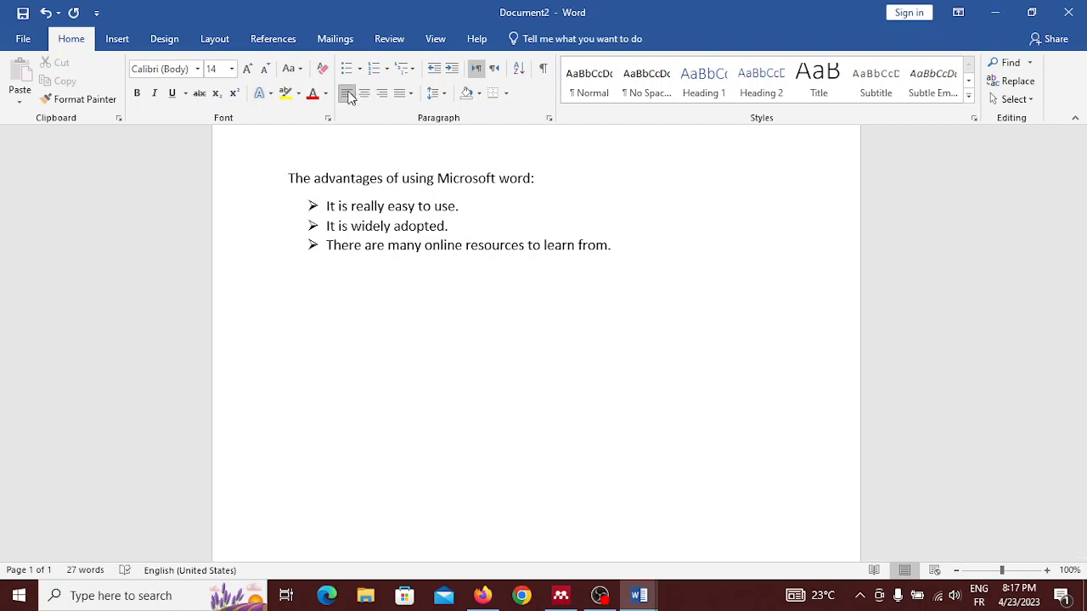
{"action": "key", "text": "BackSpace"}
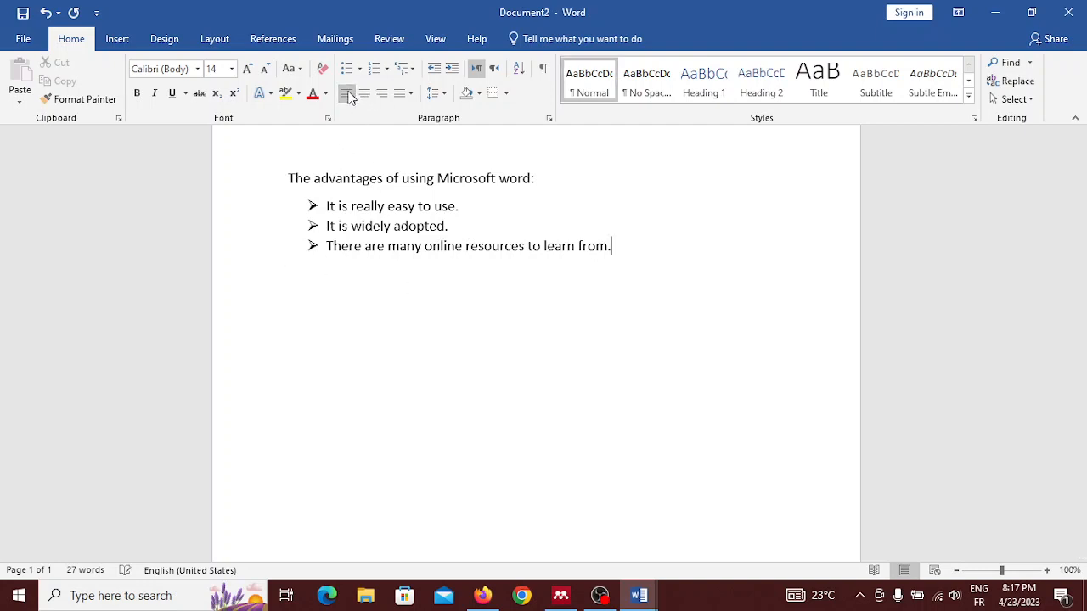
Step: Start a blank, unbulleted paragraph in the Normal style below the list
{"action": "key", "text": "Return"}
{"action": "key", "text": "BackSpace"}
{"action": "key", "text": "BackSpace"}
{"action": "left_click", "coordinate": [584, 85]}
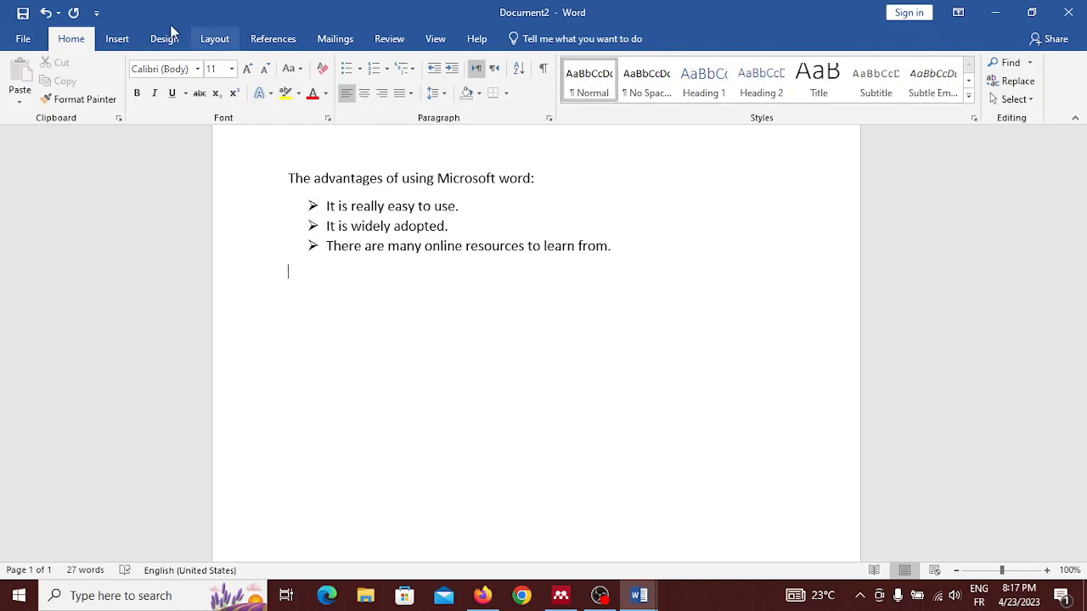
Step: Draw an oval shape about 3.91" wide and 2.22" high below the list
{"action": "left_click", "coordinate": [124, 39]}
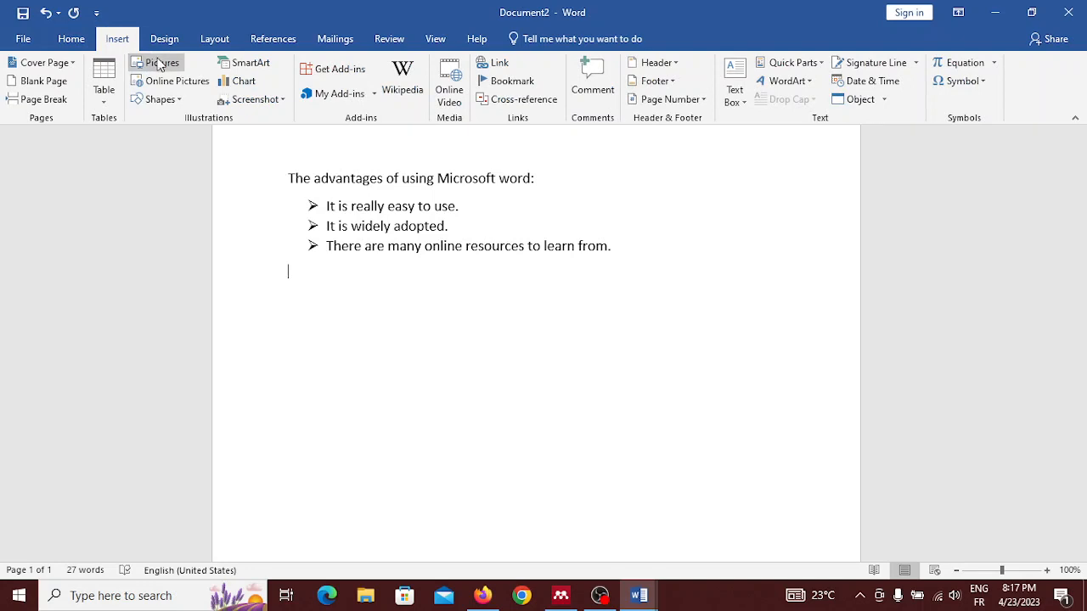
{"action": "left_click", "coordinate": [169, 100]}
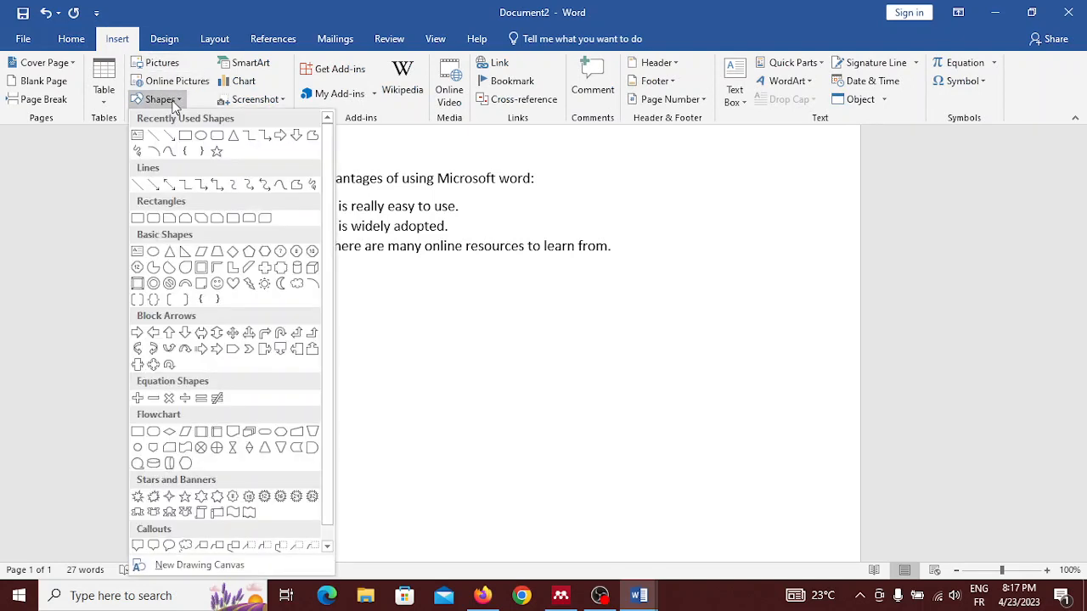
{"action": "left_click", "coordinate": [202, 137]}
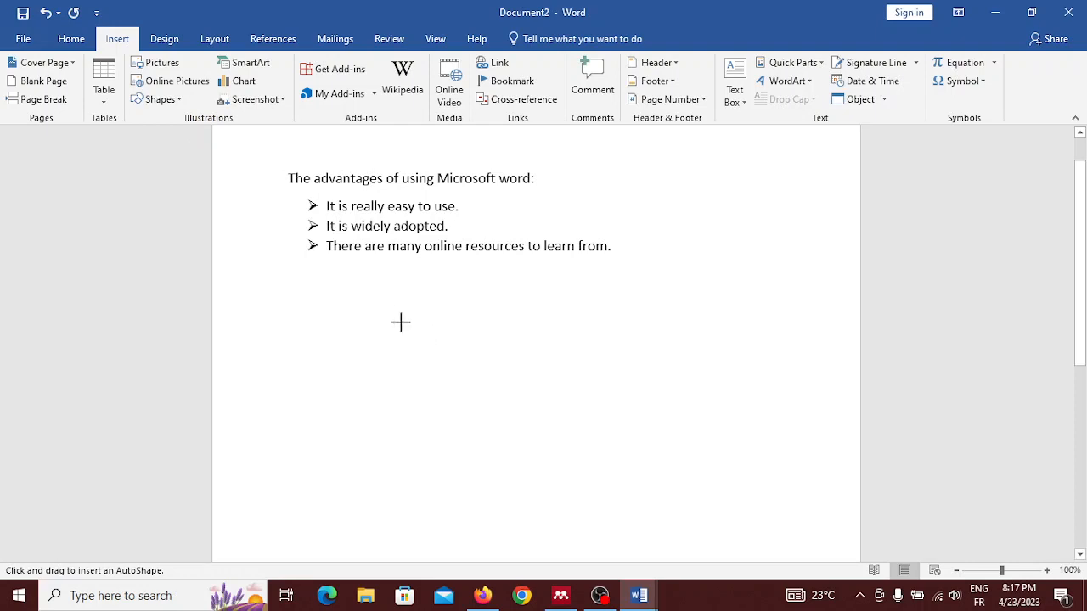
{"action": "mouse_move", "coordinate": [400, 322]}
{"action": "left_mouse_down"}
{"action": "mouse_move", "coordinate": [619, 479]}
{"action": "mouse_move", "coordinate": [700, 492]}
{"action": "left_mouse_up"}
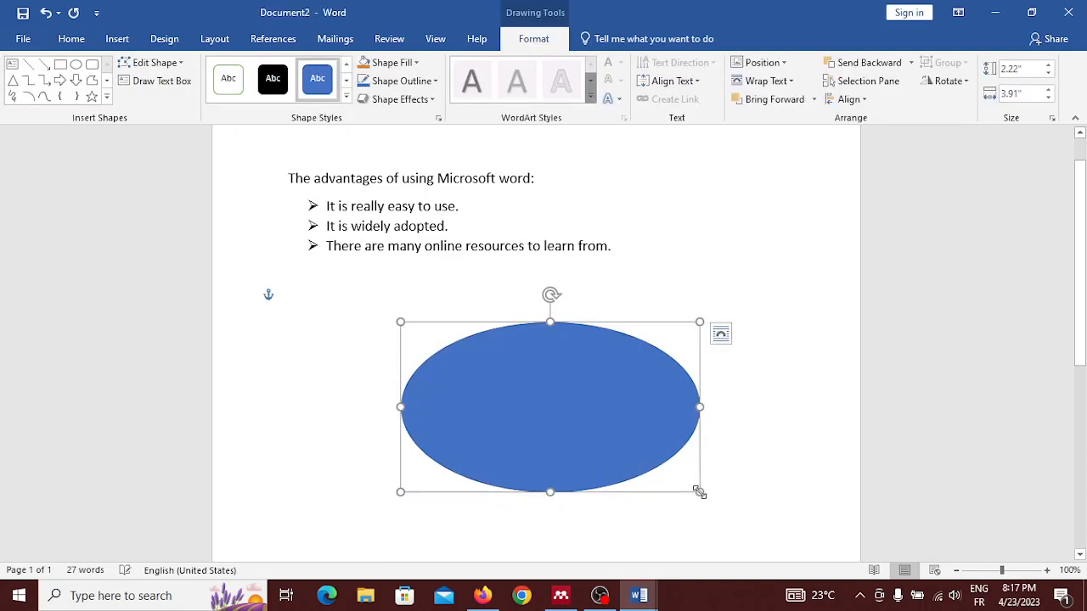
Step: Move the oval slightly up and to the left, closer to the list
{"action": "left_click_drag", "start_coordinate": [549, 414], "coordinate": [519, 395]}
{"action": "scroll", "coordinate": [518, 396], "scroll_direction": "down", "scroll_amount": 2}
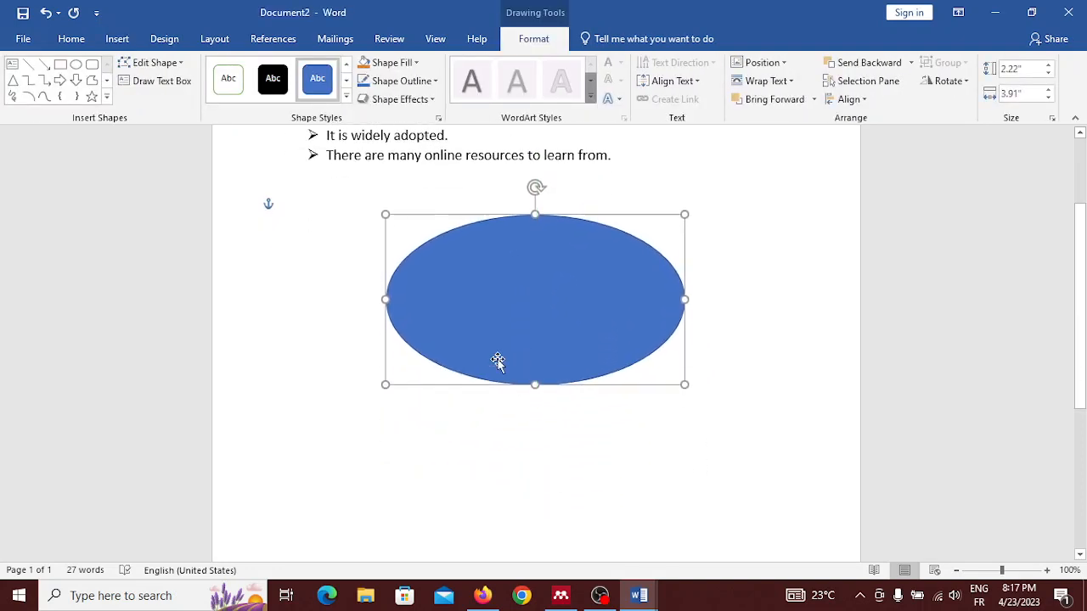
{"action": "scroll", "coordinate": [444, 311], "scroll_direction": "up", "scroll_amount": 1}
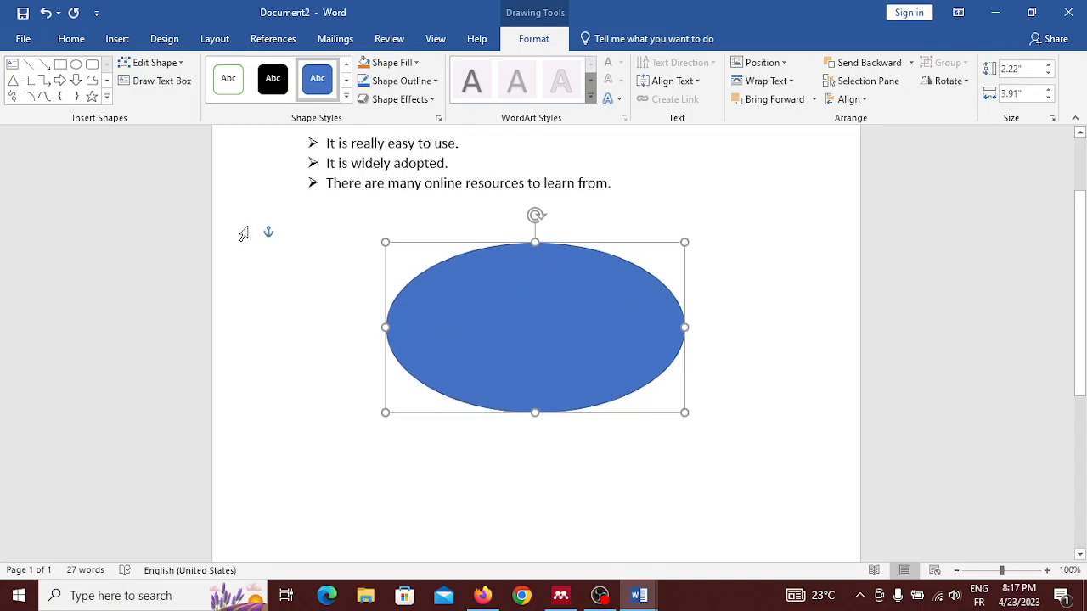
{"action": "scroll", "coordinate": [243, 234], "scroll_direction": "up", "scroll_amount": 1}
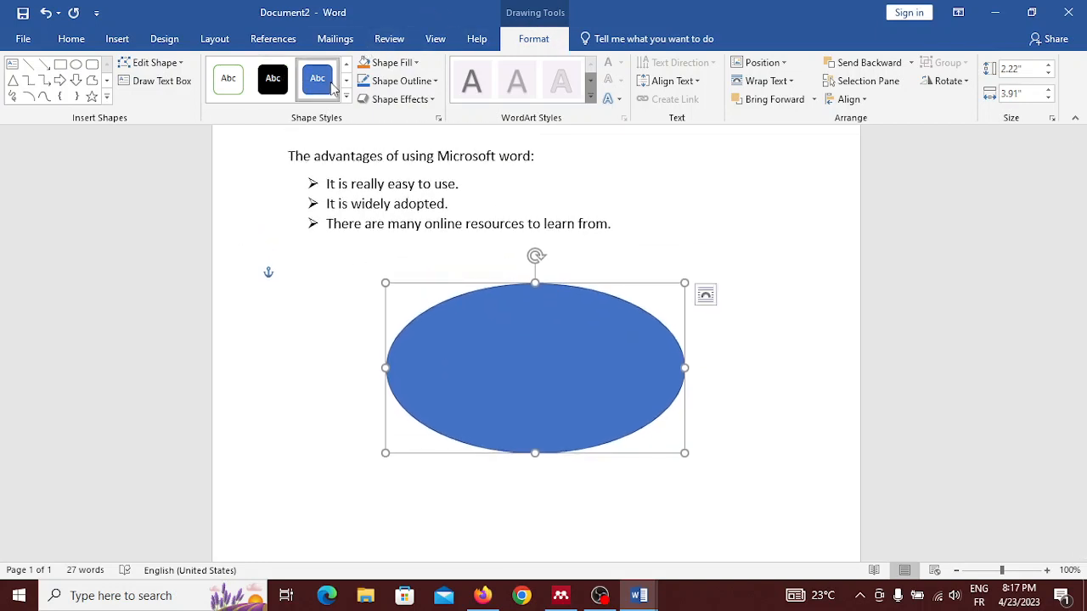
Step: Fill the oval with the standard green color
{"action": "left_click", "coordinate": [432, 81]}
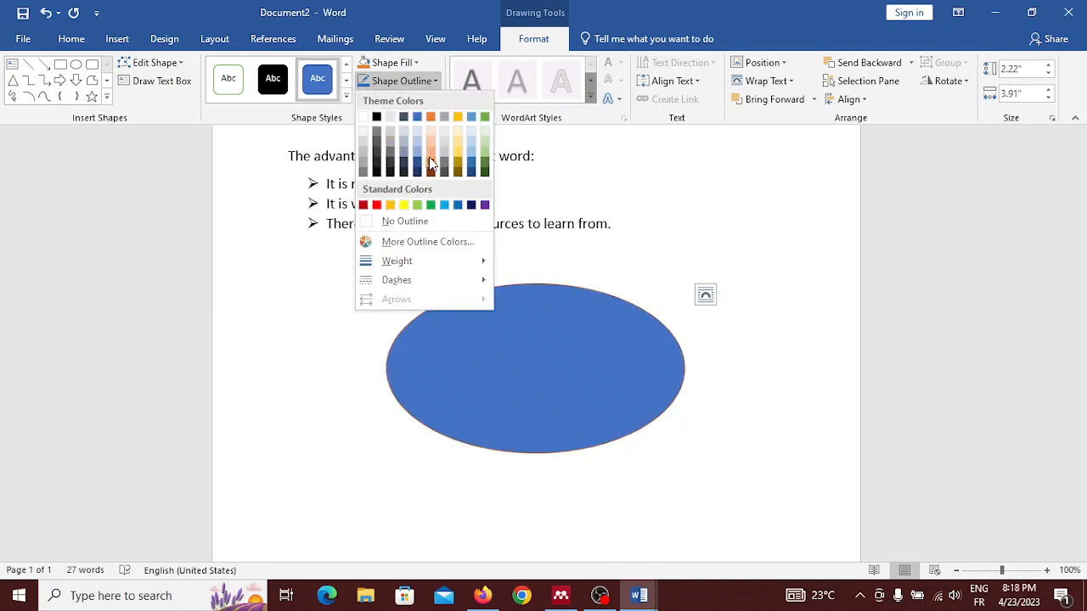
{"action": "left_click", "coordinate": [420, 64]}
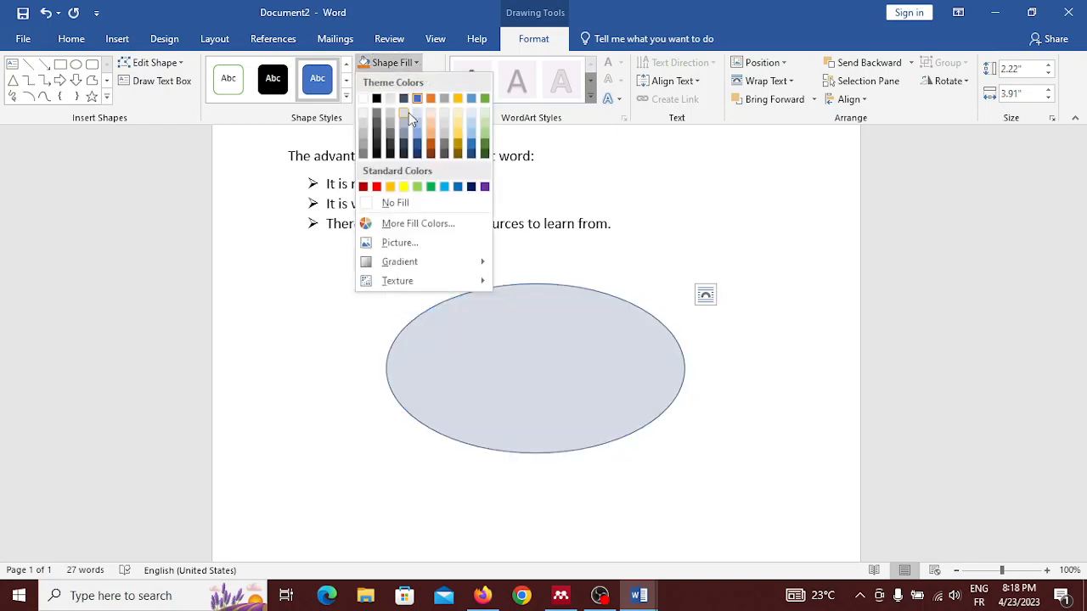
{"action": "left_click", "coordinate": [430, 187]}
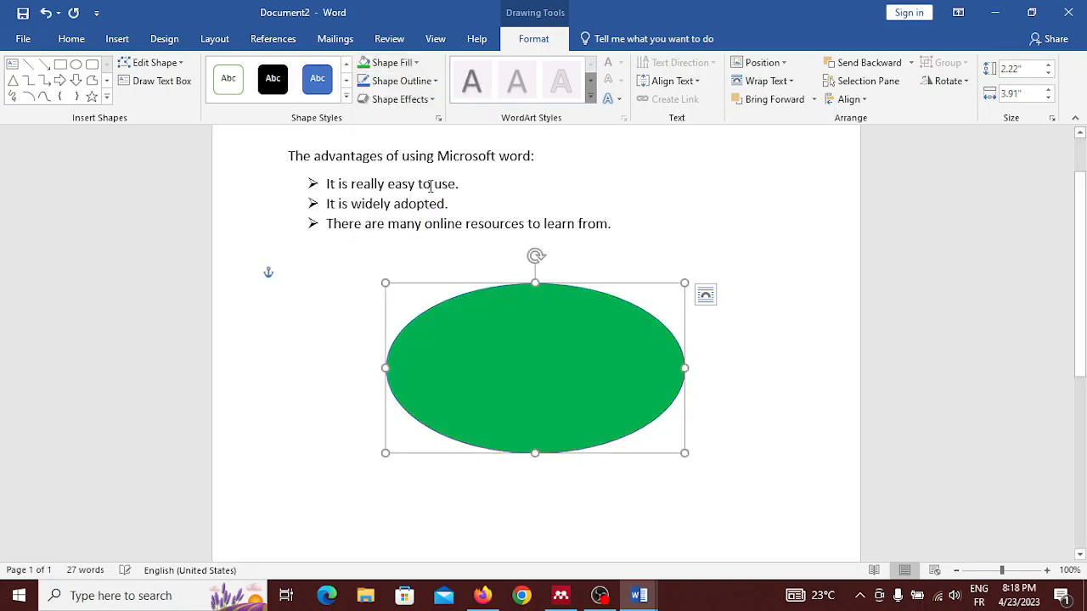
Step: Add the text "Hello!" inside the green oval
{"action": "right_click", "coordinate": [549, 405]}
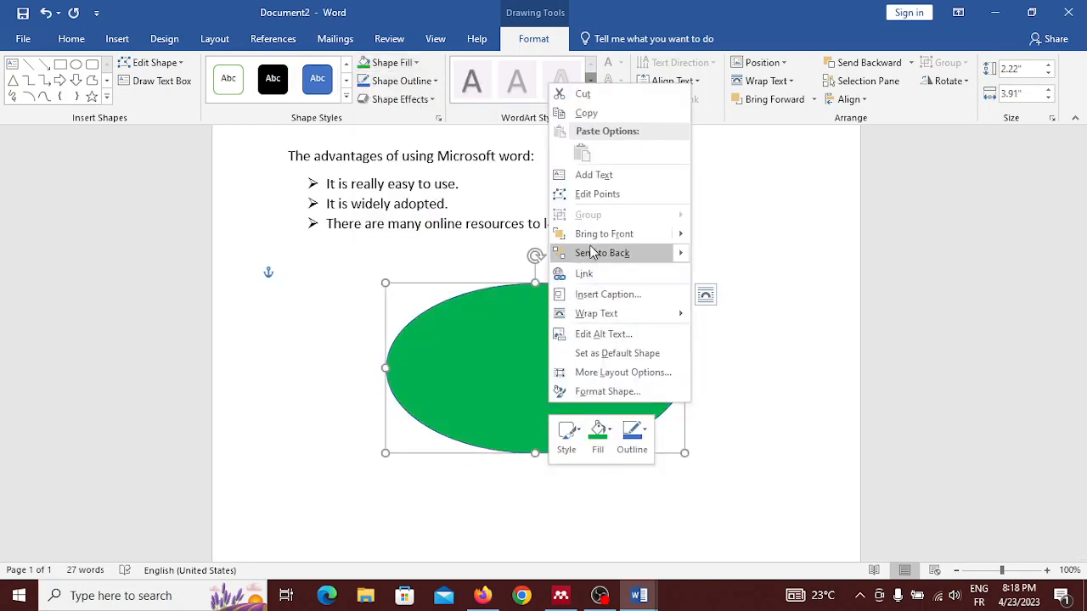
{"action": "left_click", "coordinate": [607, 175]}
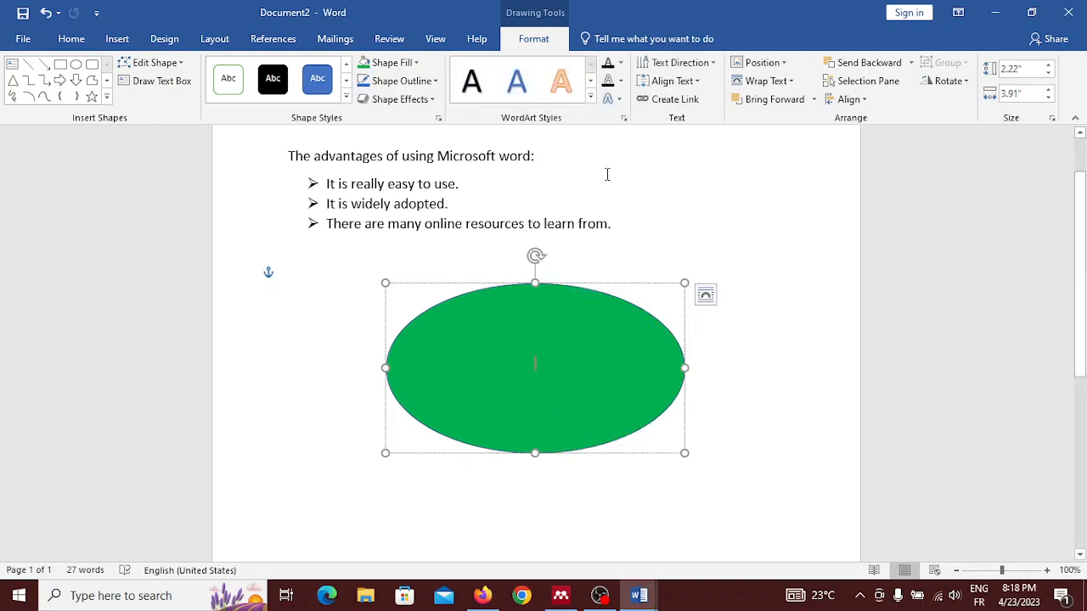
{"action": "right_click", "coordinate": [520, 348]}
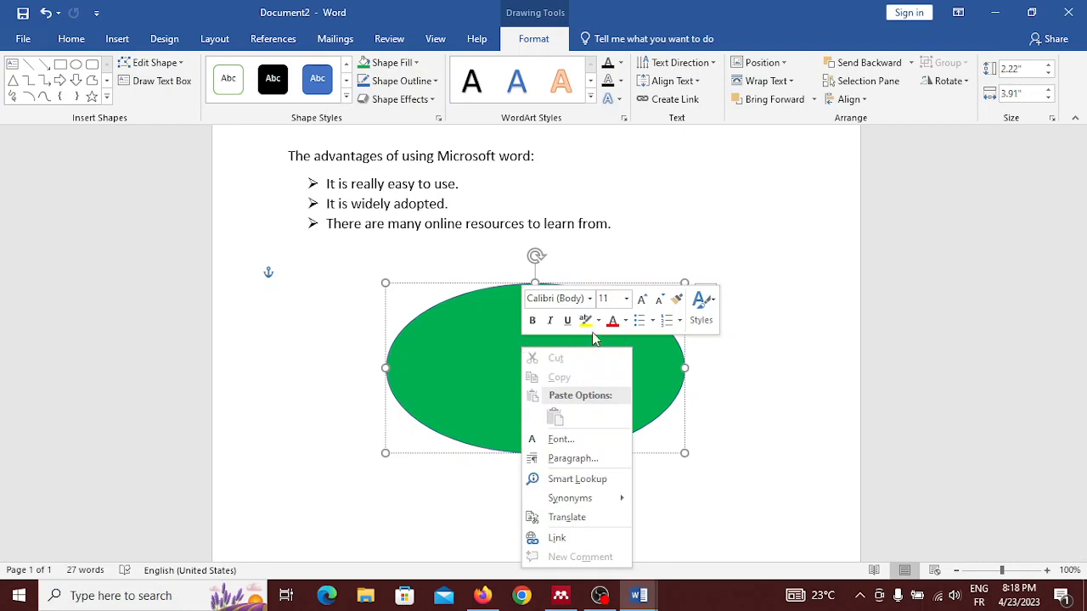
{"action": "left_click", "coordinate": [316, 294]}
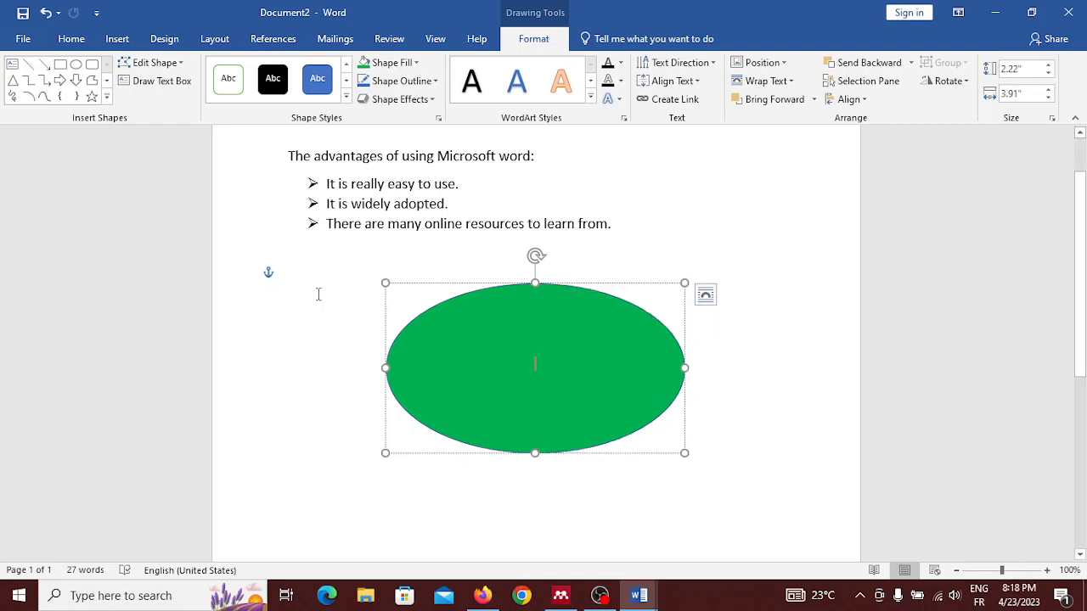
{"action": "left_click", "coordinate": [315, 300]}
{"action": "left_click", "coordinate": [449, 340]}
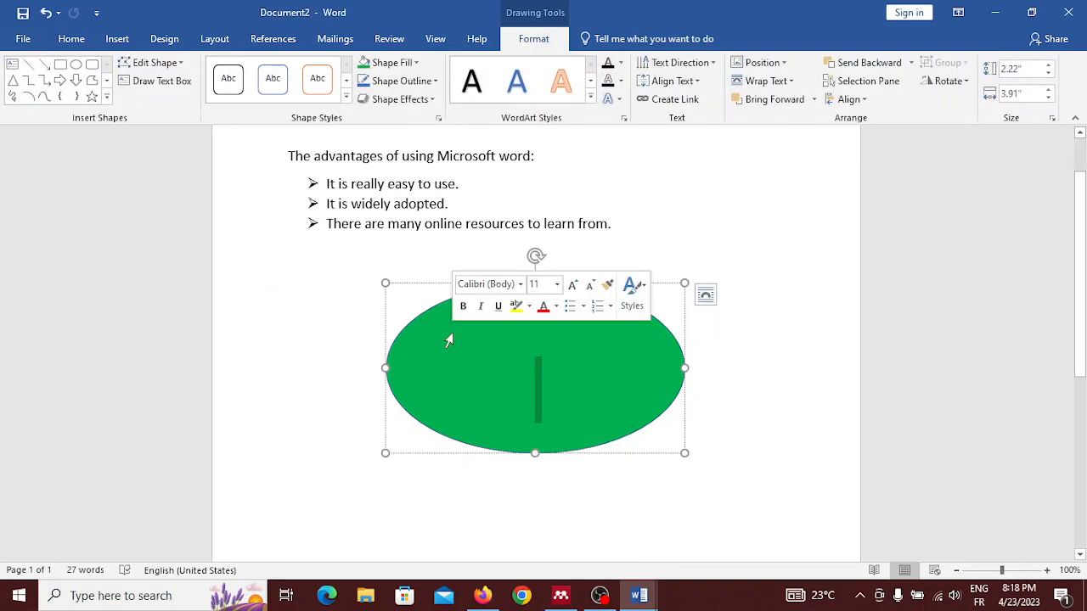
{"action": "right_click", "coordinate": [554, 364]}
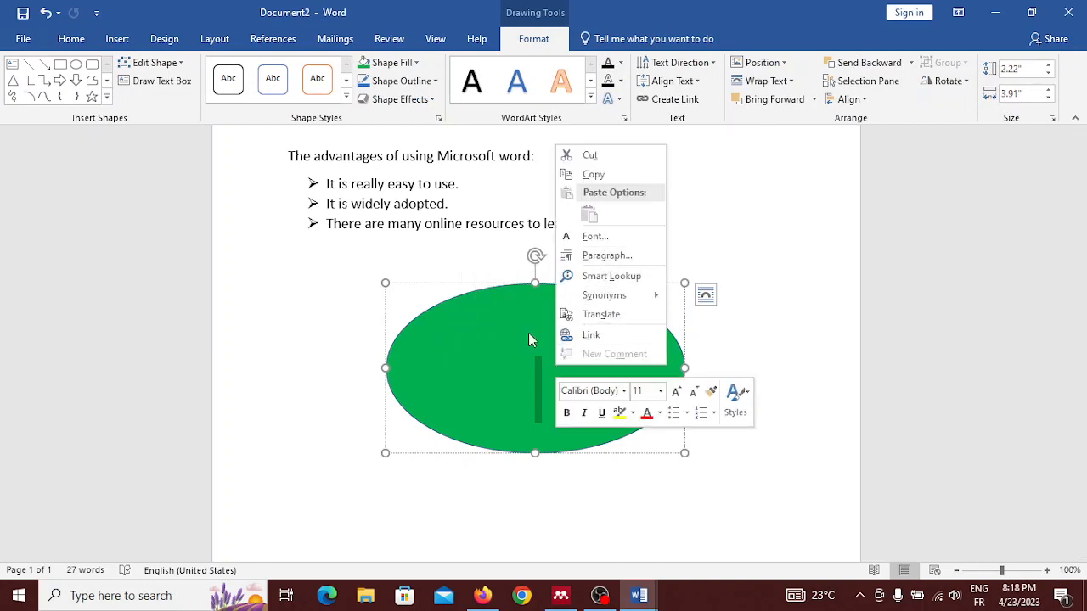
{"action": "left_click", "coordinate": [502, 357]}
{"action": "right_click", "coordinate": [652, 355]}
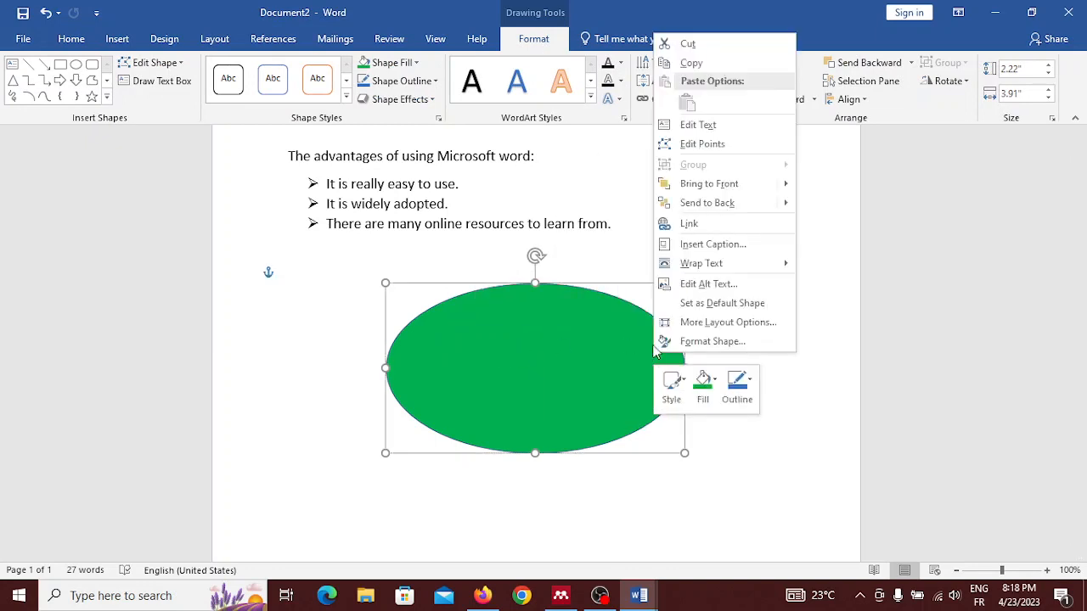
{"action": "left_click", "coordinate": [704, 128]}
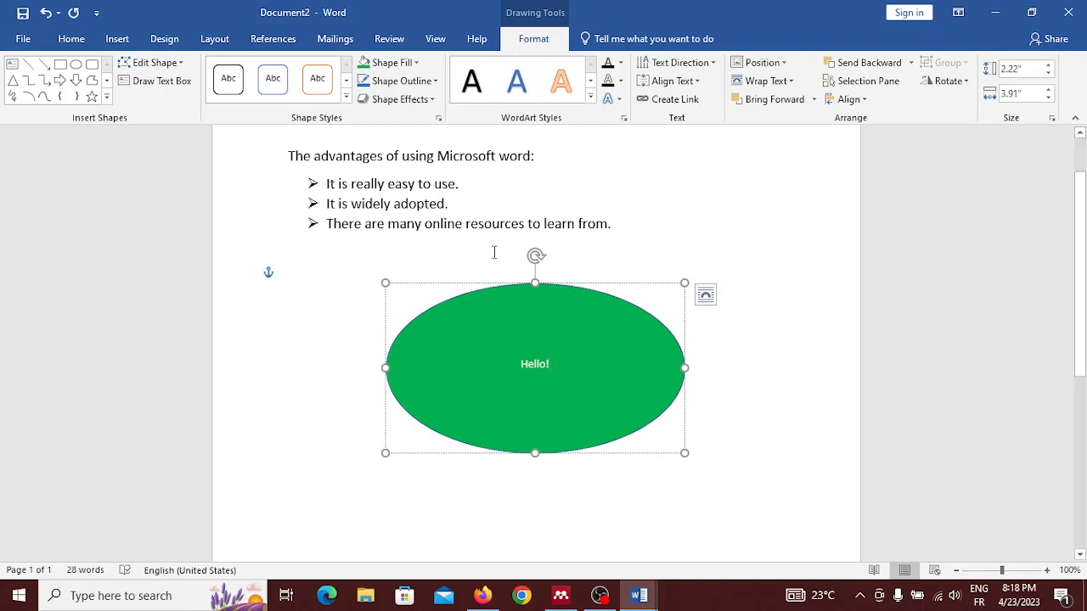
Step: Enlarge the "Hello!" text in the oval to font size 48
{"action": "left_click_drag", "start_coordinate": [520, 365], "coordinate": [560, 366]}
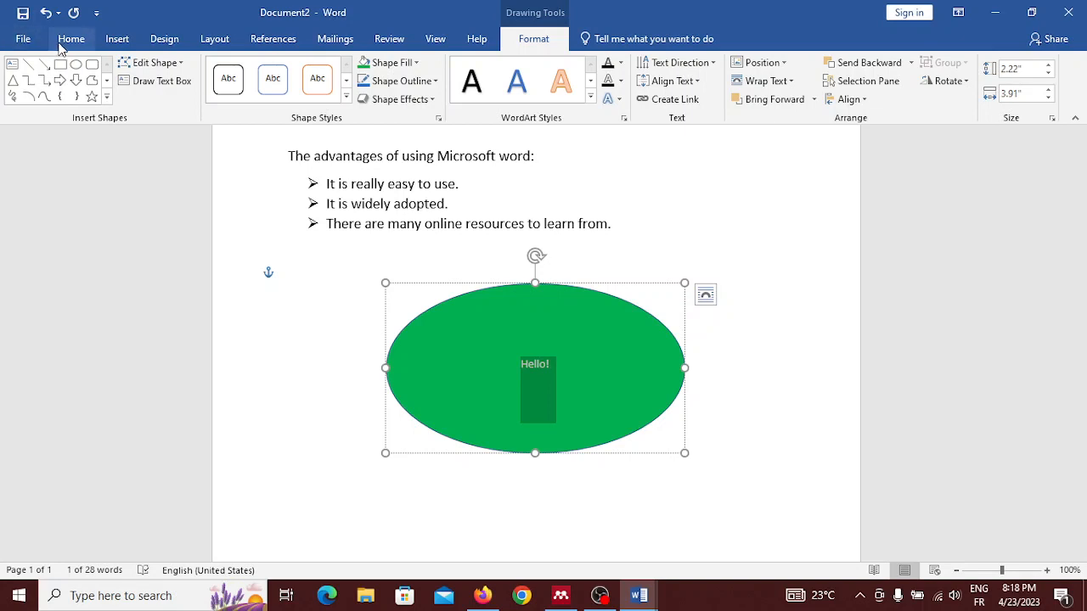
{"action": "left_click", "coordinate": [61, 42]}
{"action": "left_click", "coordinate": [247, 68]}
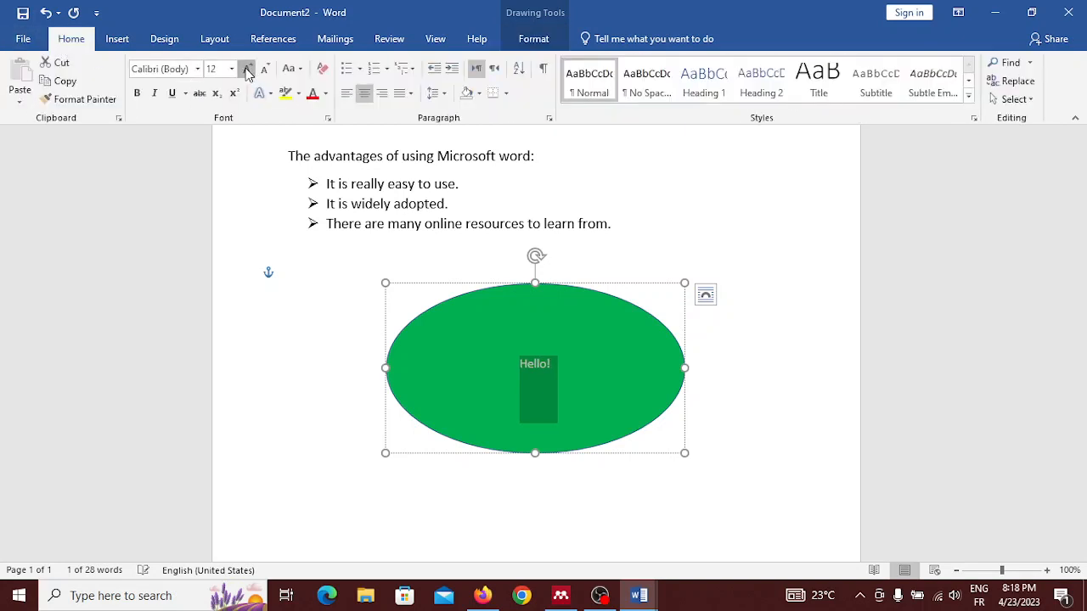
{"action": "left_click", "coordinate": [247, 68]}
{"action": "left_click", "coordinate": [247, 69]}
{"action": "left_click", "coordinate": [248, 69]}
{"action": "left_click", "coordinate": [247, 69]}
{"action": "left_click", "coordinate": [247, 68]}
{"action": "left_click", "coordinate": [247, 69]}
{"action": "left_click", "coordinate": [247, 69]}
{"action": "left_click", "coordinate": [247, 69]}
{"action": "left_click", "coordinate": [247, 69]}
{"action": "left_click", "coordinate": [247, 69]}
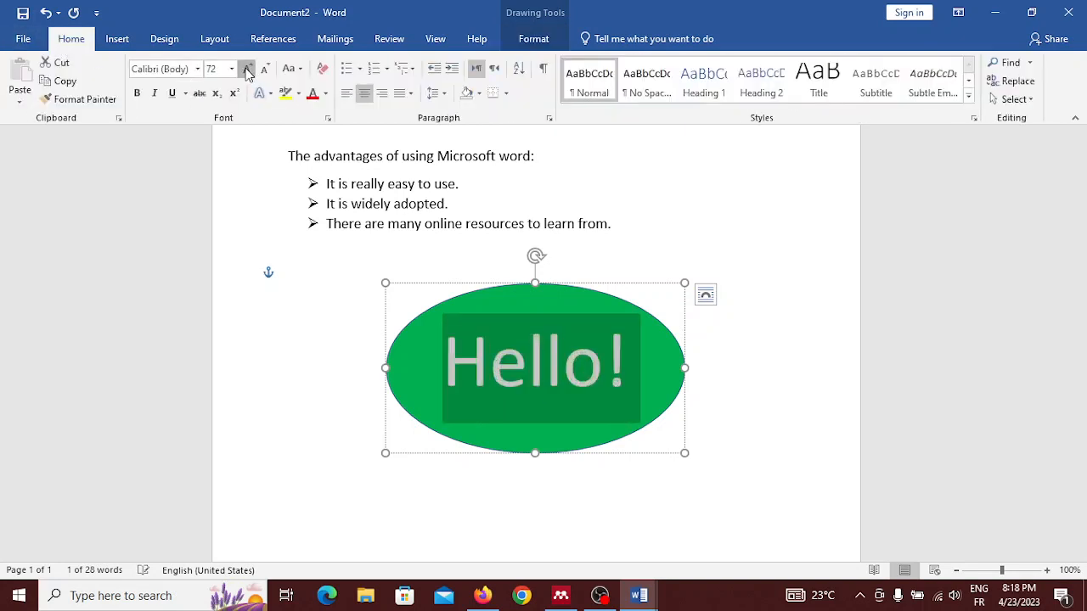
{"action": "left_click", "coordinate": [247, 69]}
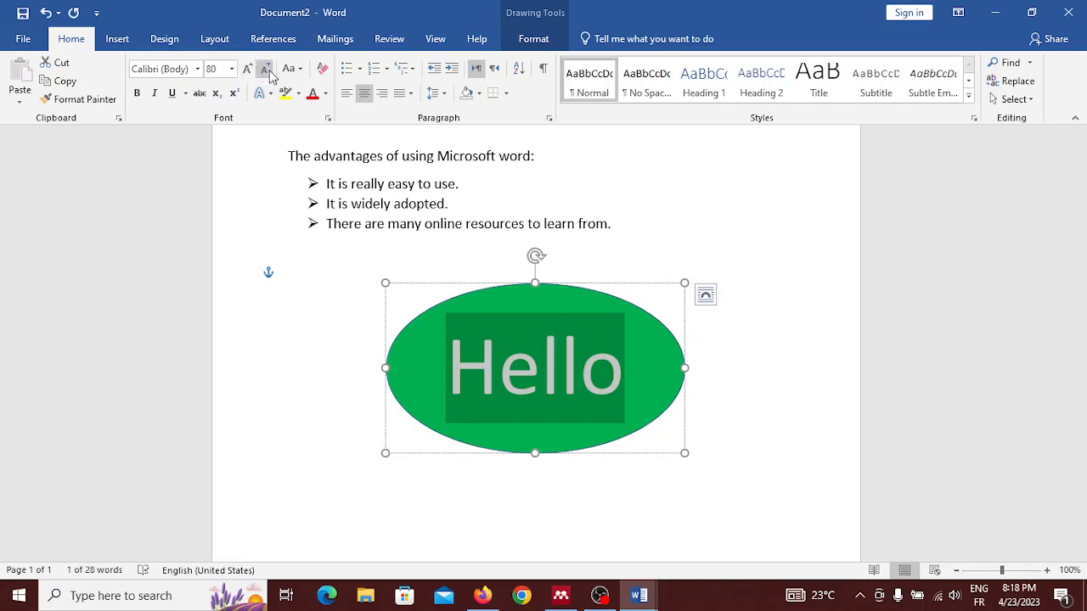
{"action": "left_click", "coordinate": [266, 69]}
{"action": "left_click", "coordinate": [266, 69]}
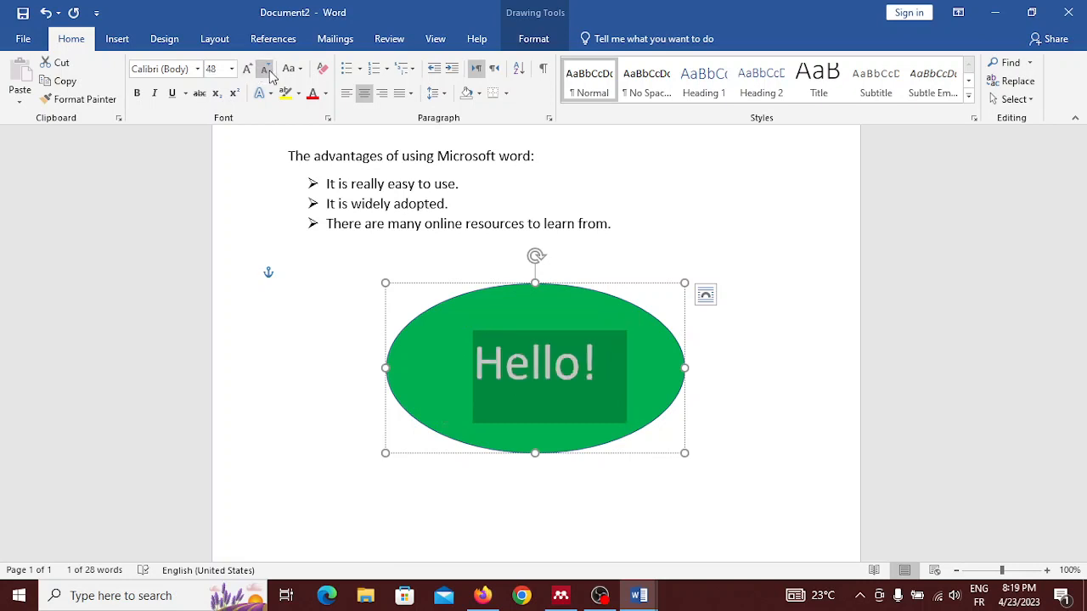
{"action": "left_click", "coordinate": [557, 376]}
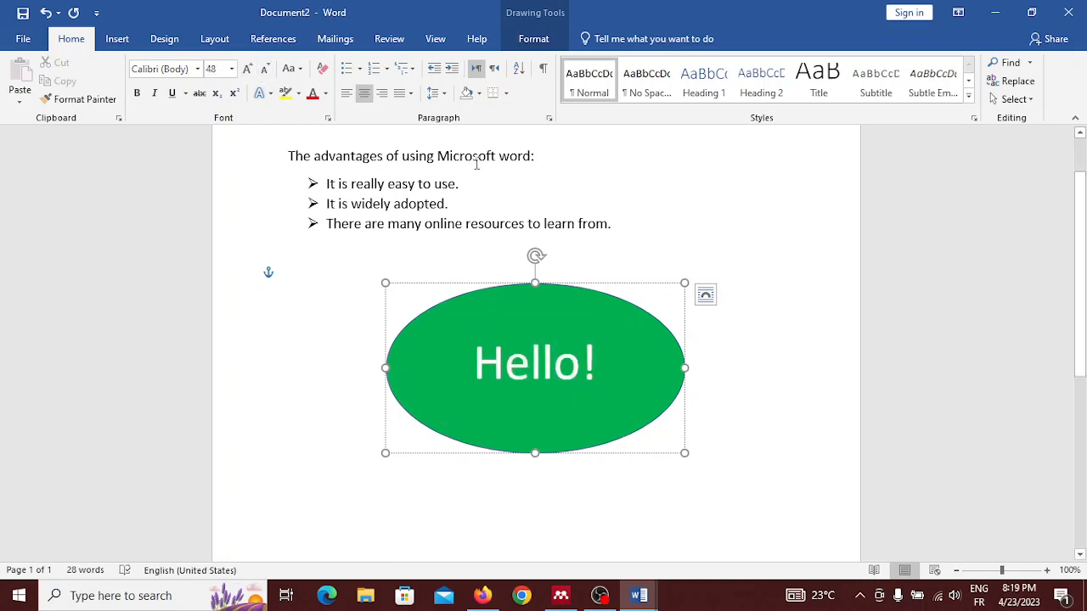
Step: Draw a down block arrow about 0.74" wide and 1.16" high, centred directly beneath the oval
{"action": "left_click", "coordinate": [112, 41]}
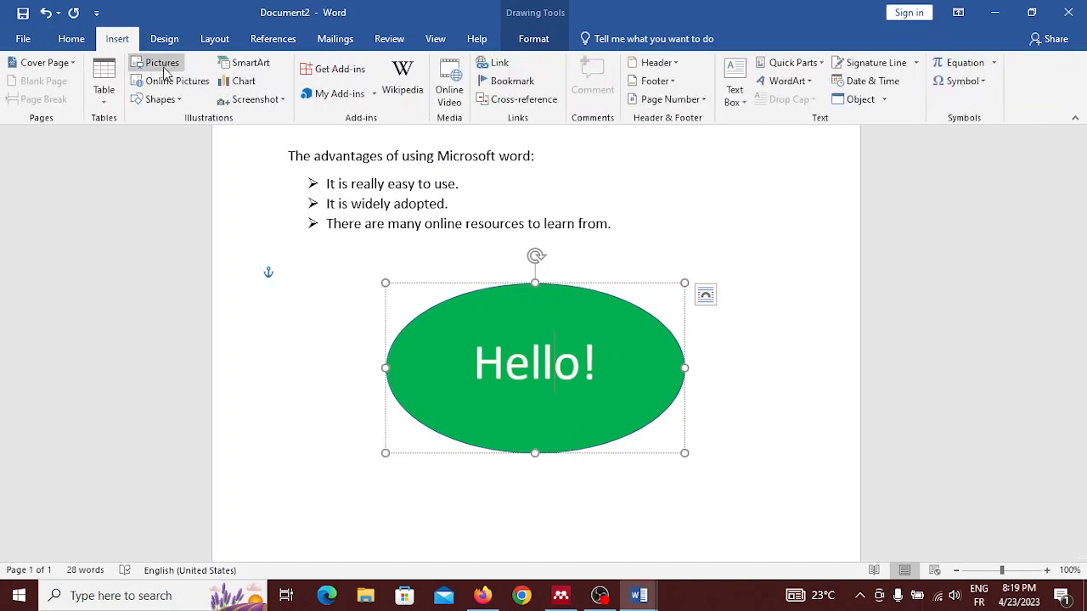
{"action": "left_click", "coordinate": [158, 99]}
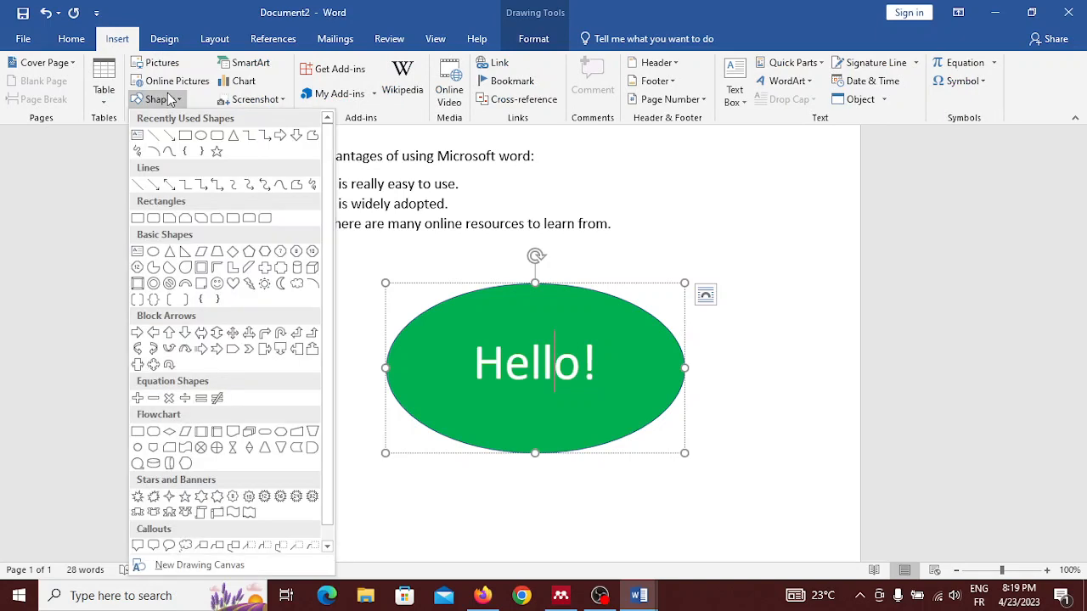
{"action": "left_click", "coordinate": [296, 138]}
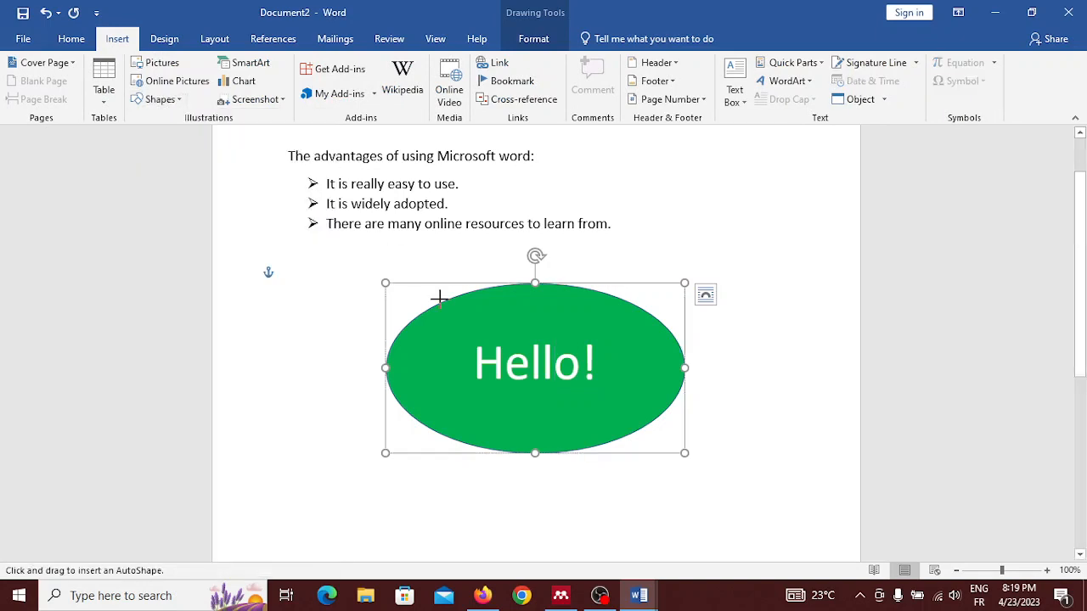
{"action": "scroll", "coordinate": [439, 299], "scroll_direction": "down", "scroll_amount": 3}
{"action": "scroll", "coordinate": [439, 299], "scroll_direction": "up", "scroll_amount": 1}
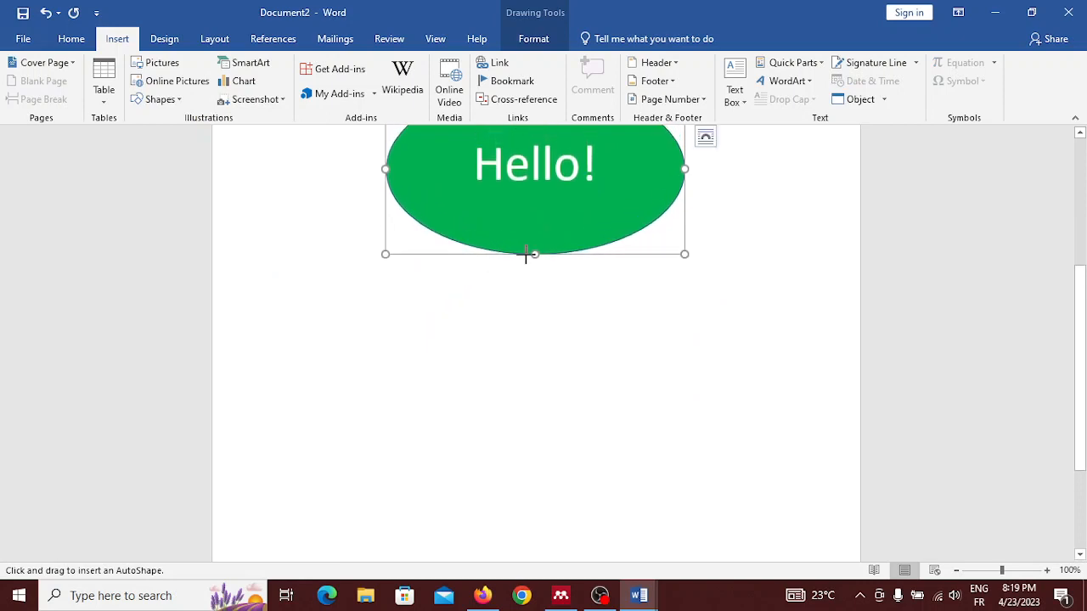
{"action": "left_click_drag", "start_coordinate": [525, 256], "coordinate": [581, 343]}
{"action": "left_click_drag", "start_coordinate": [551, 302], "coordinate": [537, 299]}
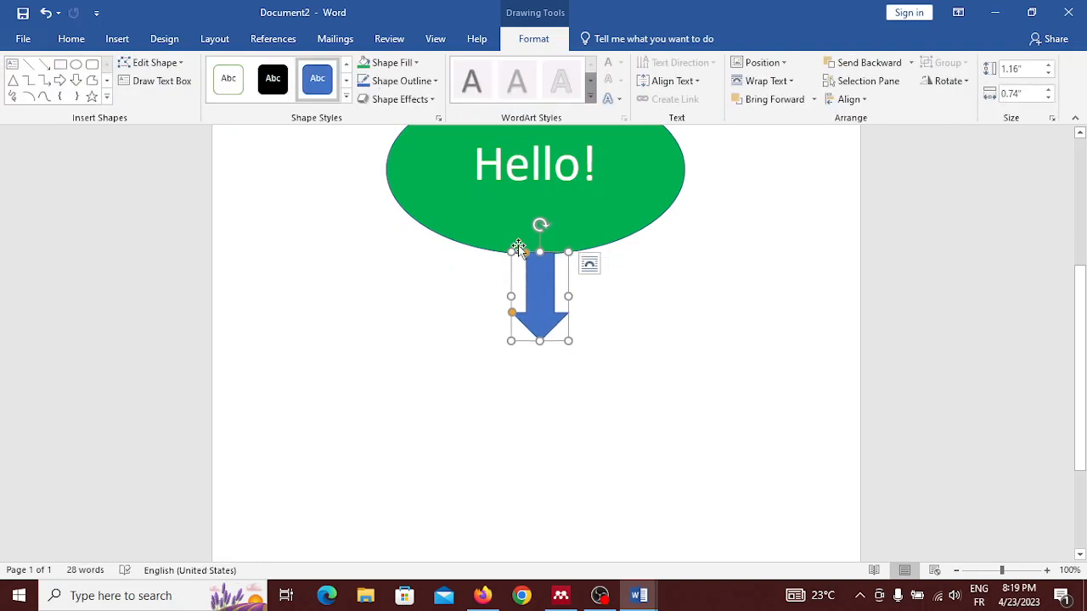
Step: Group the oval and the down arrow into one object and move the group slightly down
{"action": "scroll", "coordinate": [423, 304], "scroll_direction": "up", "scroll_amount": 1}
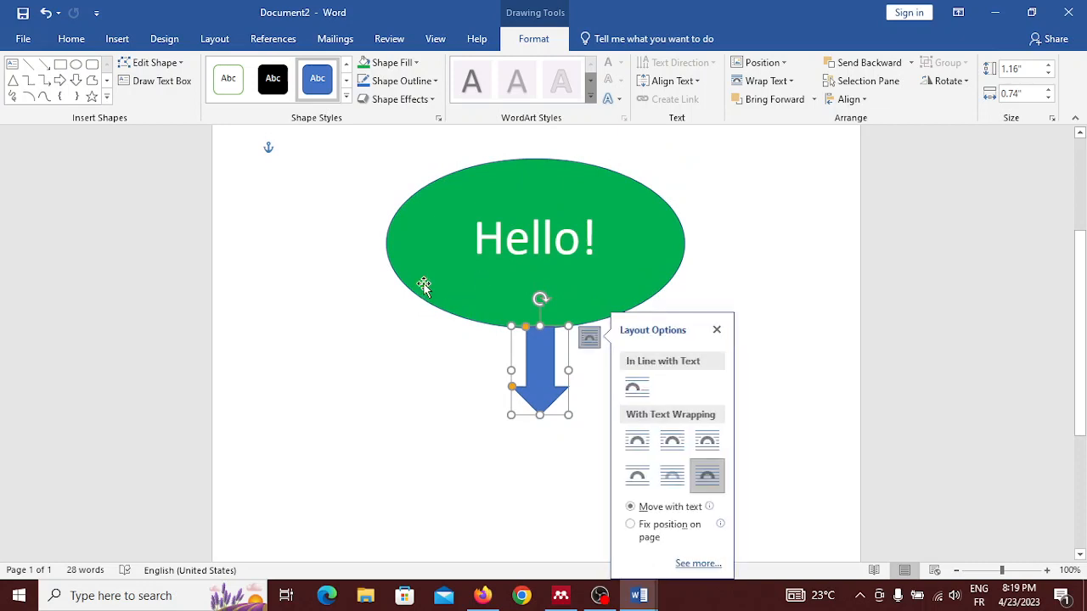
{"action": "left_click", "coordinate": [304, 304]}
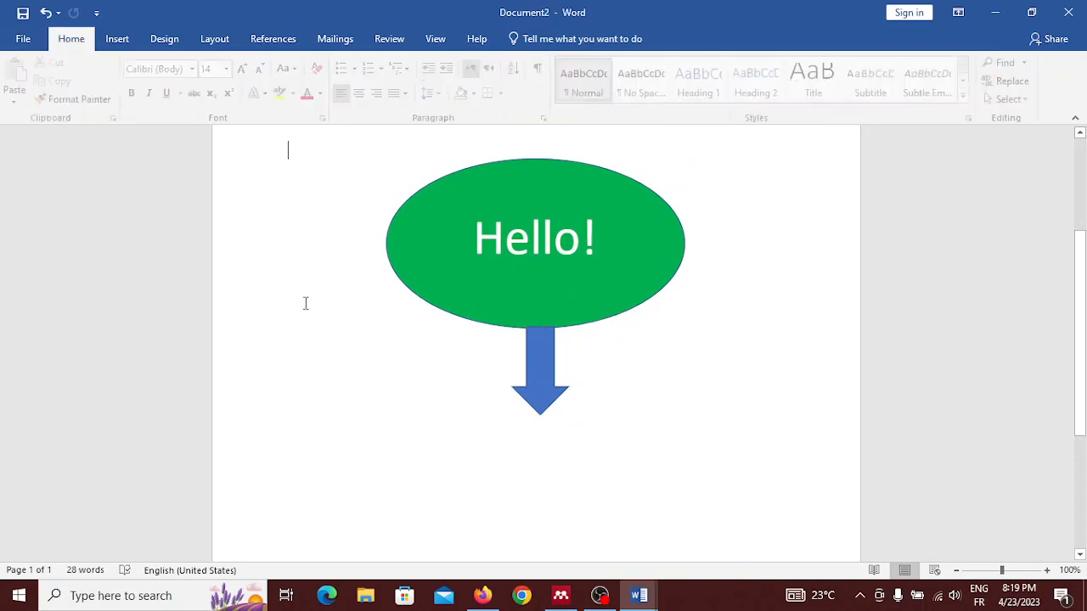
{"action": "left_click", "coordinate": [403, 258]}
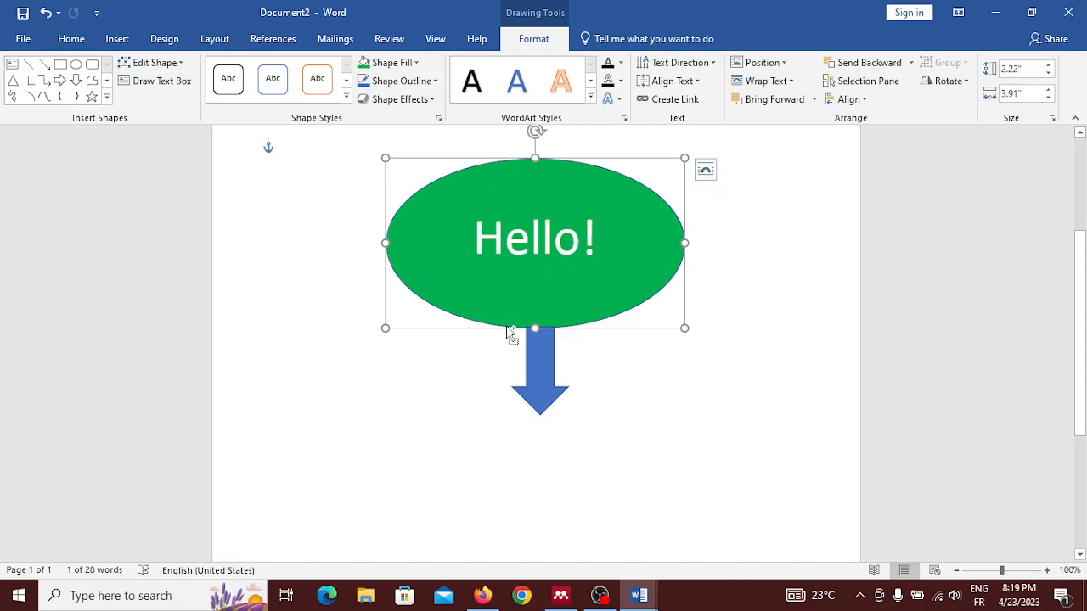
{"action": "left_click", "coordinate": [532, 356], "text": "shift"}
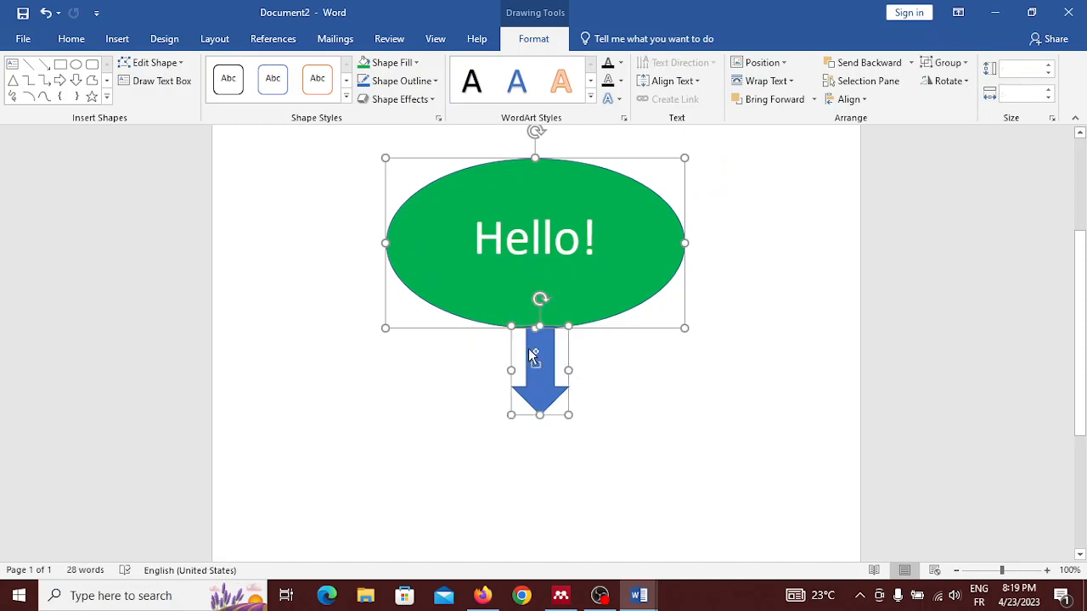
{"action": "right_click", "coordinate": [531, 356]}
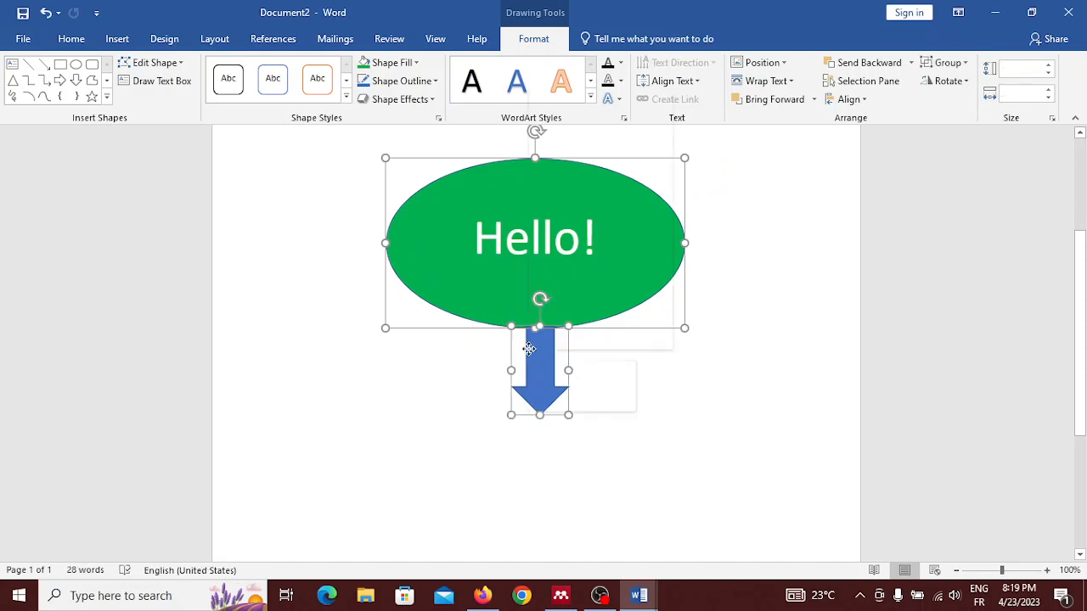
{"action": "mouse_move", "coordinate": [629, 181]}
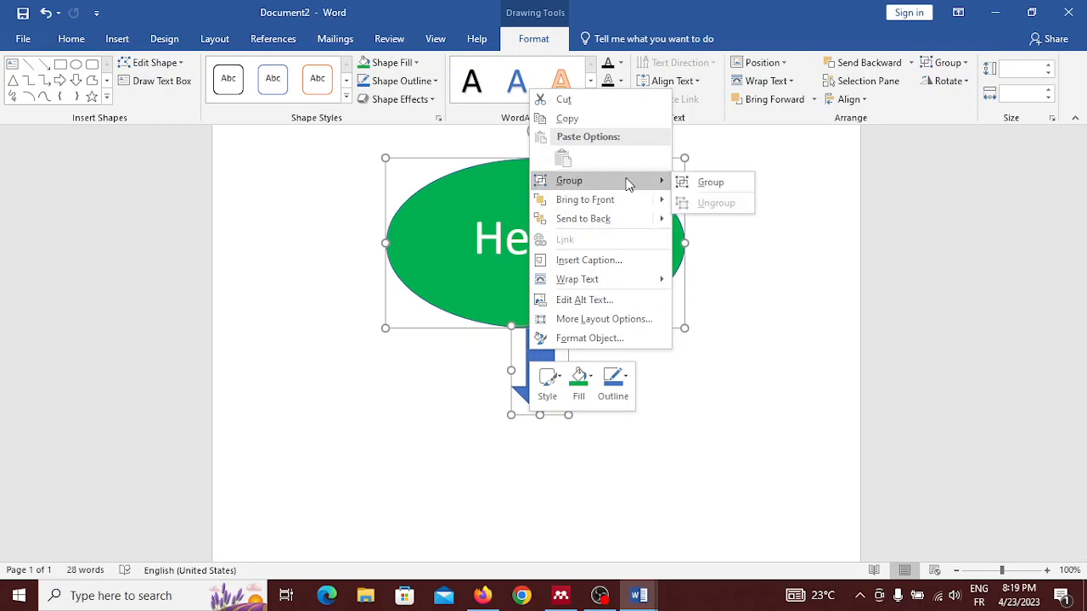
{"action": "left_click", "coordinate": [695, 184]}
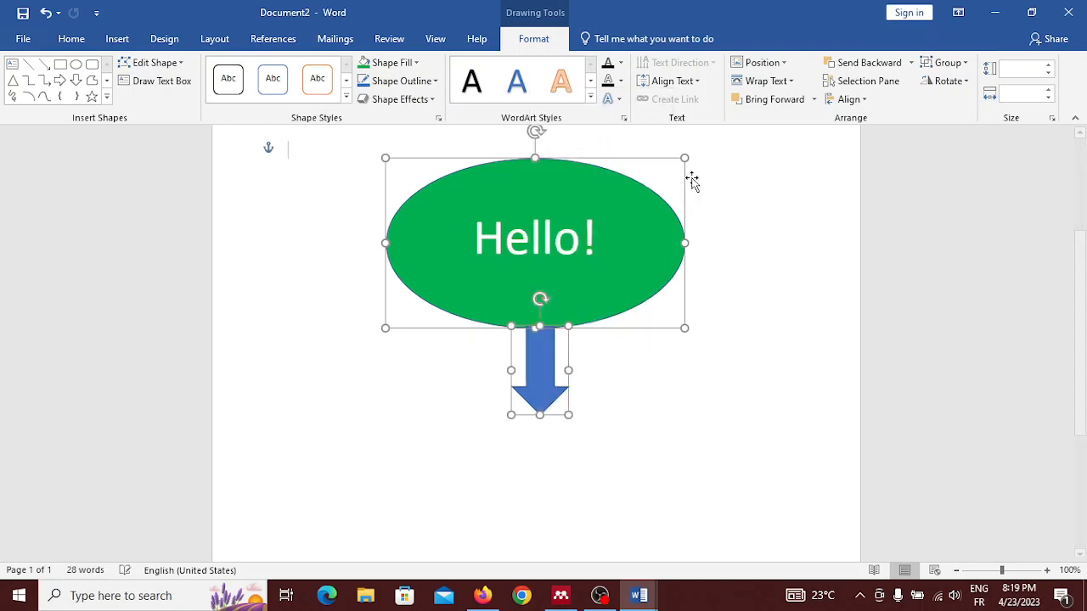
{"action": "left_click", "coordinate": [520, 284]}
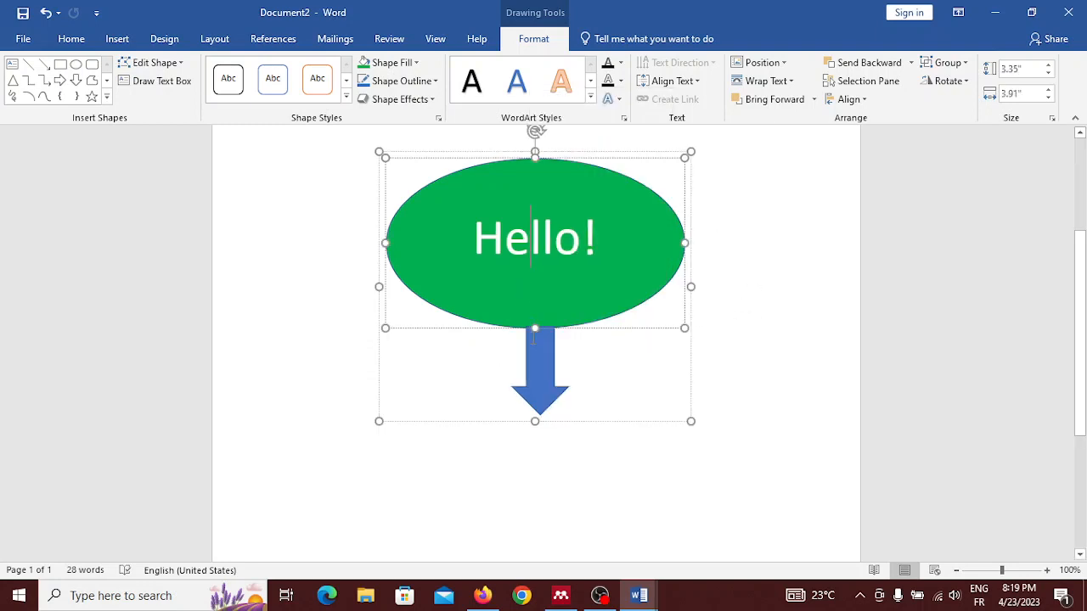
{"action": "left_click", "coordinate": [289, 344]}
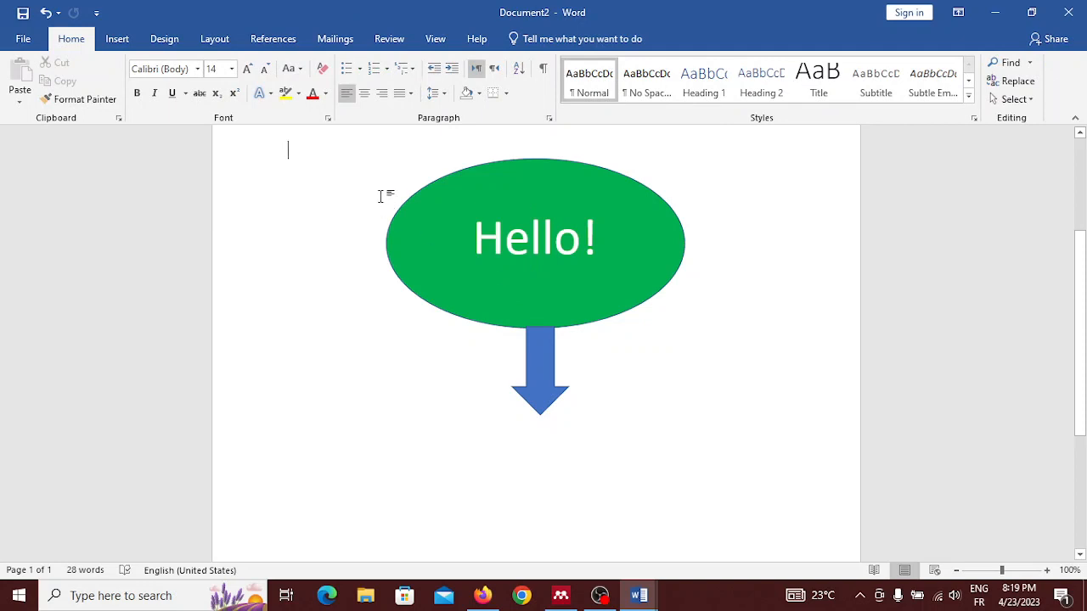
{"action": "left_click", "coordinate": [418, 239]}
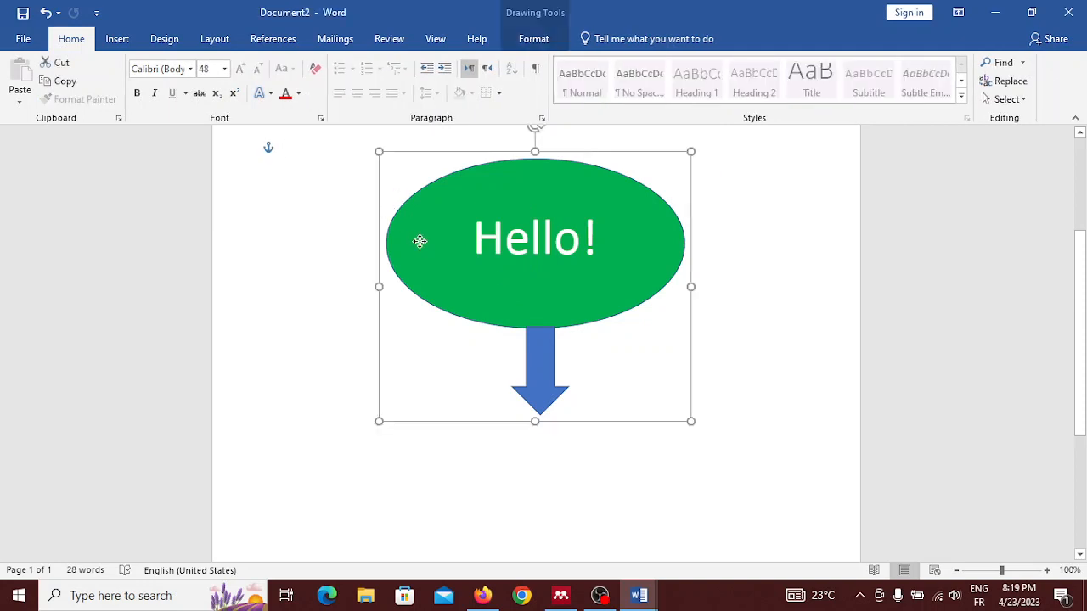
{"action": "left_click_drag", "start_coordinate": [420, 241], "coordinate": [423, 264]}
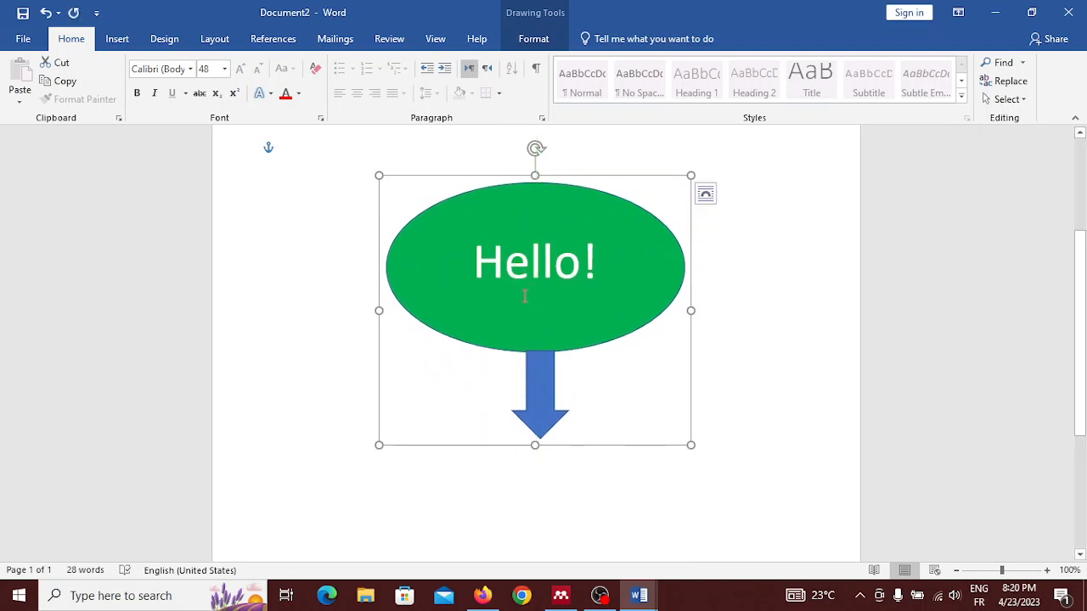
Step: Look up the Ungroup option for the grouped shapes without applying it
{"action": "right_click", "coordinate": [670, 180]}
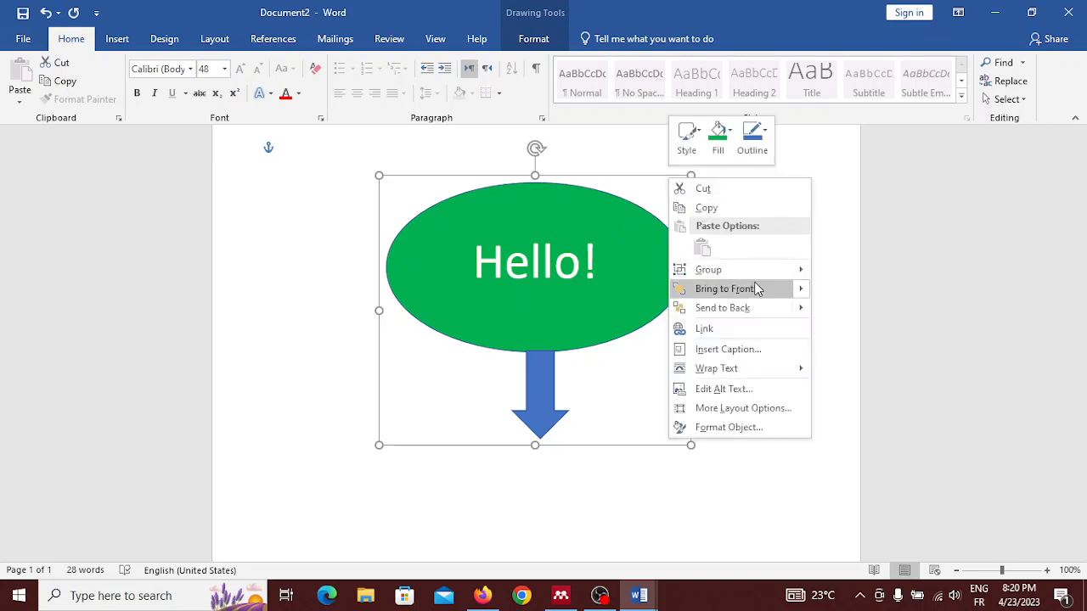
{"action": "mouse_move", "coordinate": [775, 269]}
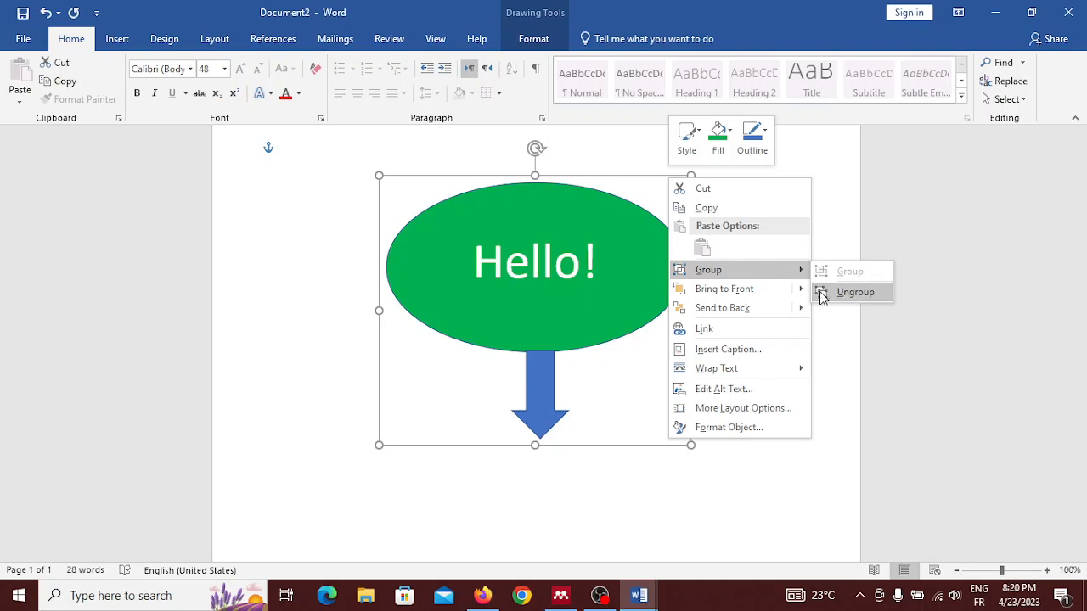
{"action": "left_click", "coordinate": [293, 327]}
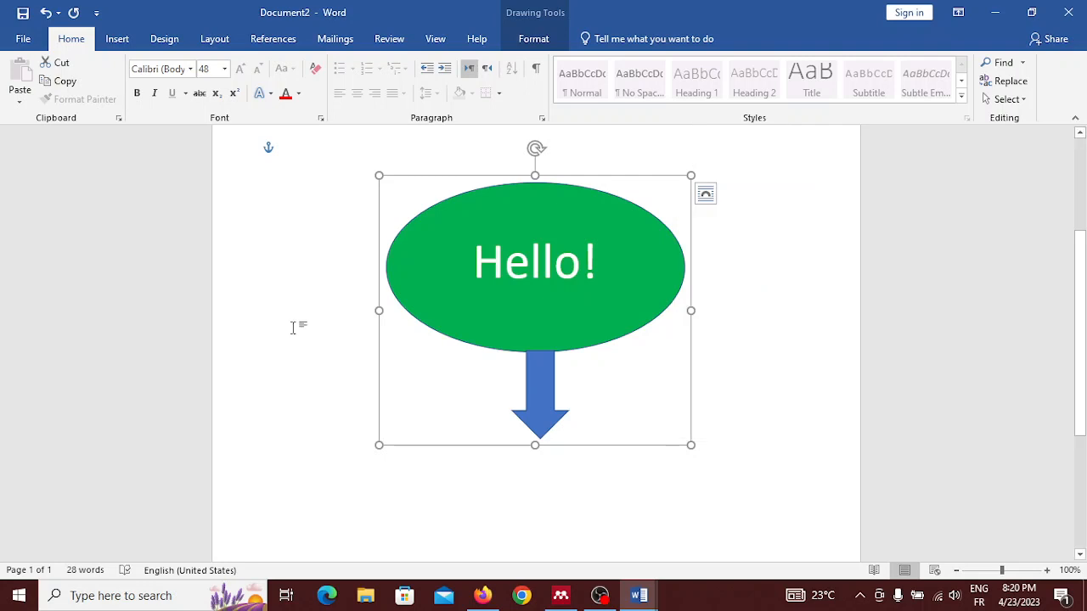
Step: Delete the grouped oval and arrow, and erase the Microsoft word advantages line together with its bulleted list
{"action": "key", "text": "Delete"}
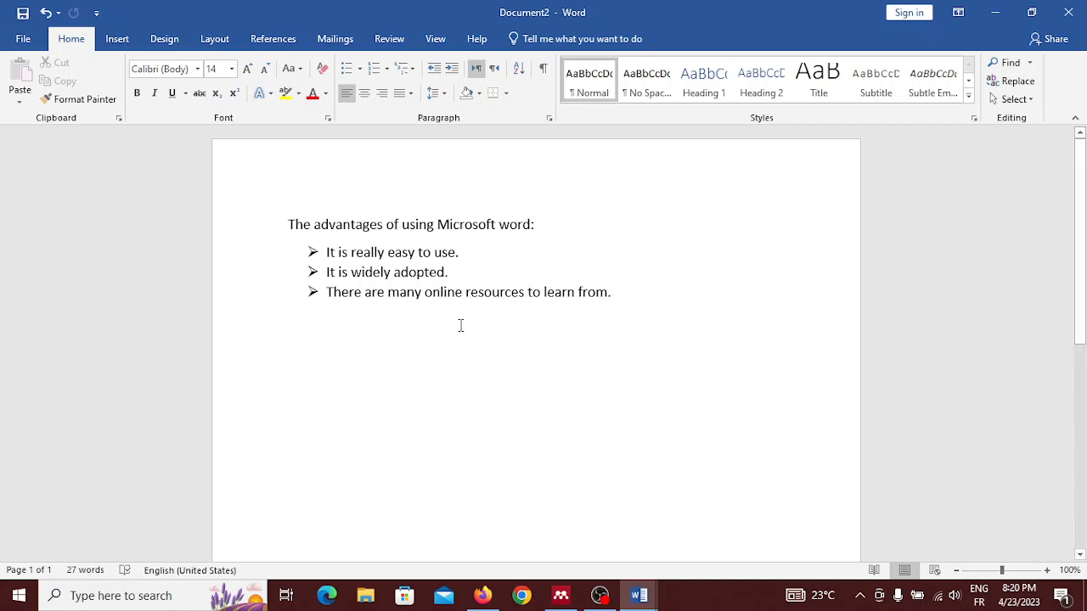
{"action": "key", "text": "BackSpace"}
{"action": "key", "text": "BackSpace"}
{"action": "key", "text": "BackSpace"}
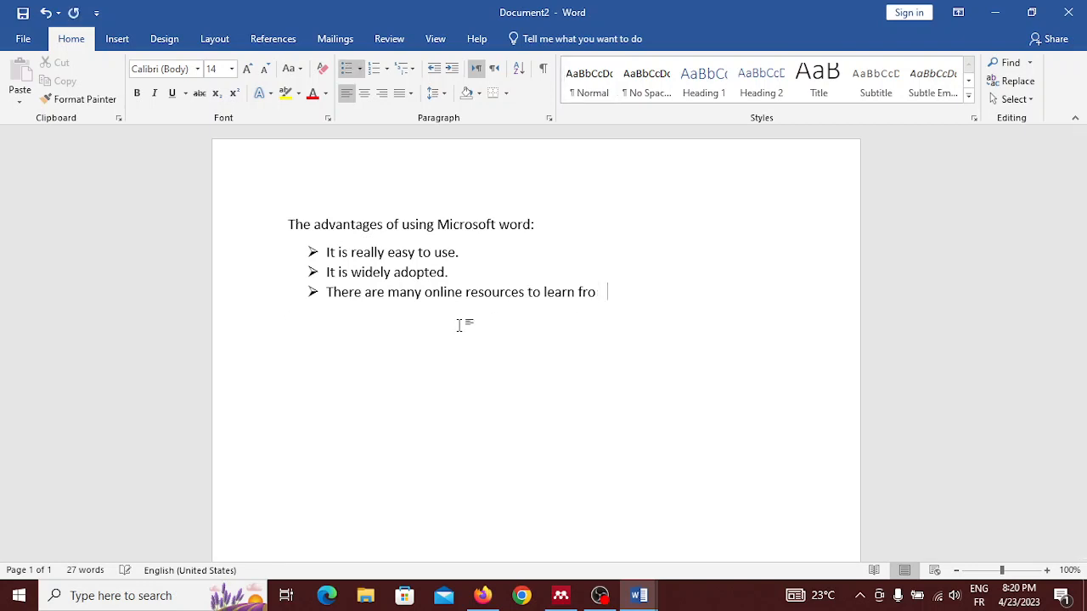
{"action": "key", "text": "BackSpace"}
{"action": "key", "text": "BackSpace"}
{"action": "key", "text": "BackSpace"}
{"action": "key", "text": "BackSpace"}
{"action": "key", "text": "BackSpace"}
{"action": "key", "text": "BackSpace"}
{"action": "key", "text": "BackSpace"}
{"action": "key", "text": "BackSpace"}
{"action": "key", "text": "BackSpace"}
{"action": "key", "text": "BackSpace"}
{"action": "key", "text": "BackSpace"}
{"action": "key", "text": "BackSpace"}
{"action": "key", "text": "BackSpace"}
{"action": "key", "text": "BackSpace"}
{"action": "key", "text": "BackSpace"}
{"action": "key", "text": "BackSpace"}
{"action": "key", "text": "BackSpace"}
{"action": "key", "text": "BackSpace"}
{"action": "key", "text": "BackSpace"}
{"action": "key", "text": "BackSpace"}
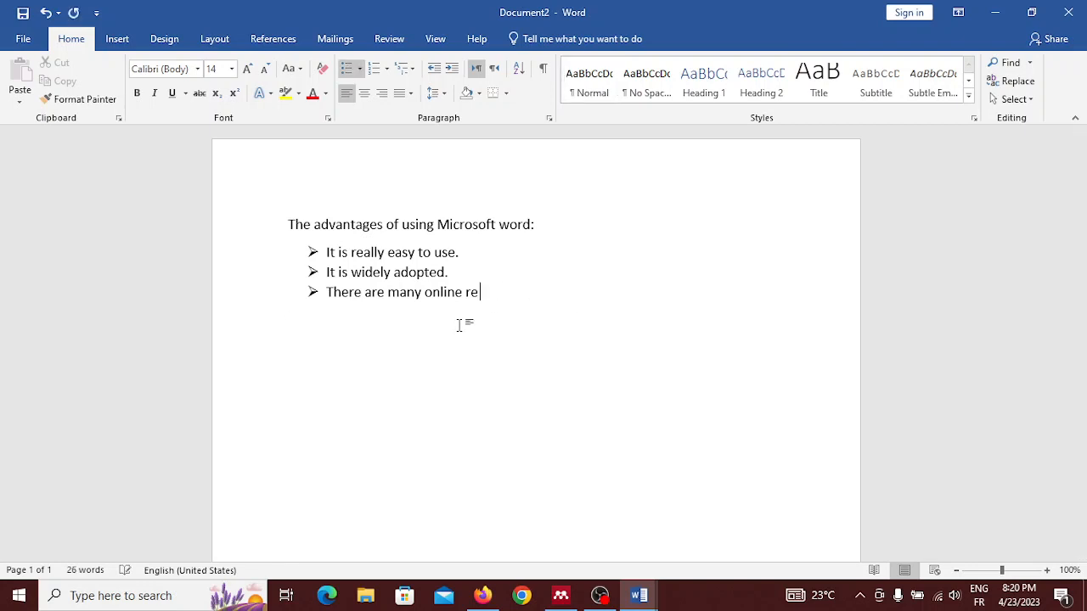
{"action": "key", "text": "BackSpace"}
{"action": "key", "text": "BackSpace"}
{"action": "key", "text": "BackSpace"}
{"action": "key", "text": "BackSpace"}
{"action": "key", "text": "BackSpace"}
{"action": "key", "text": "BackSpace"}
{"action": "key", "text": "BackSpace"}
{"action": "key", "text": "BackSpace"}
{"action": "key", "text": "BackSpace"}
{"action": "key", "text": "BackSpace"}
{"action": "key", "text": "BackSpace"}
{"action": "key", "text": "BackSpace"}
{"action": "key", "text": "BackSpace"}
{"action": "key", "text": "BackSpace"}
{"action": "key", "text": "BackSpace"}
{"action": "key", "text": "BackSpace"}
{"action": "key", "text": "BackSpace"}
{"action": "key", "text": "BackSpace"}
{"action": "key", "text": "BackSpace"}
{"action": "key", "text": "BackSpace"}
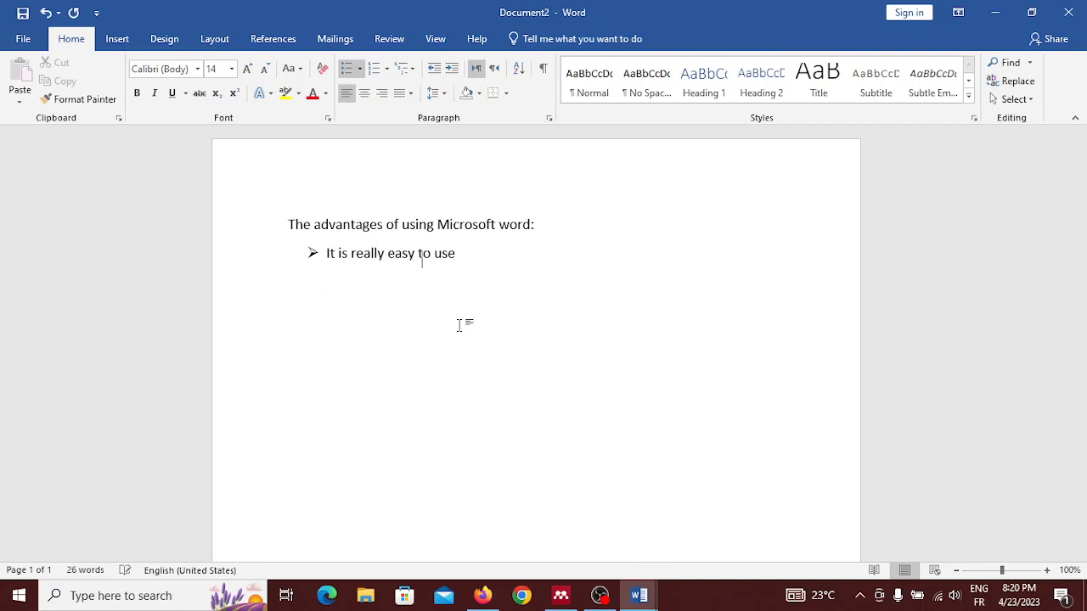
{"action": "key", "text": "BackSpace"}
{"action": "key", "text": "BackSpace"}
{"action": "key", "text": "BackSpace"}
{"action": "key", "text": "BackSpace"}
{"action": "key", "text": "BackSpace"}
{"action": "key", "text": "BackSpace"}
{"action": "key", "text": "BackSpace"}
{"action": "key", "text": "BackSpace"}
{"action": "key", "text": "BackSpace"}
{"action": "key", "text": "BackSpace"}
{"action": "key", "text": "BackSpace"}
{"action": "key", "text": "BackSpace"}
{"action": "key", "text": "BackSpace"}
{"action": "key", "text": "BackSpace"}
{"action": "key", "text": "BackSpace"}
{"action": "key", "text": "BackSpace"}
{"action": "key", "text": "BackSpace"}
{"action": "key", "text": "BackSpace"}
{"action": "key", "text": "BackSpace"}
{"action": "key", "text": "BackSpace"}
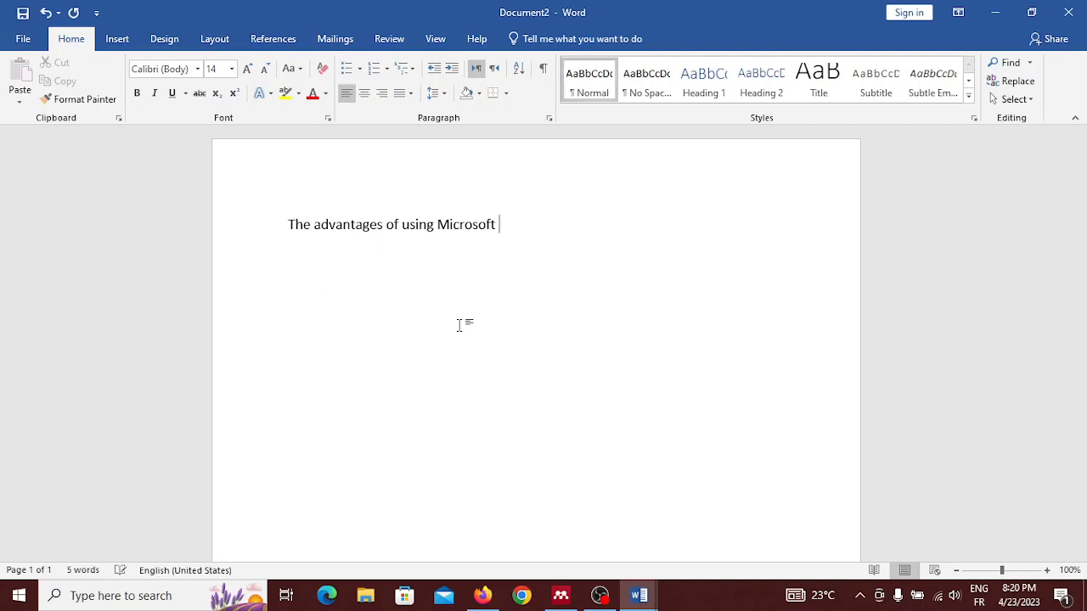
{"action": "key", "text": "BackSpace"}
{"action": "key", "text": "BackSpace"}
{"action": "key", "text": "BackSpace"}
{"action": "key", "text": "BackSpace"}
{"action": "key", "text": "BackSpace"}
{"action": "key", "text": "BackSpace"}
{"action": "key", "text": "BackSpace"}
{"action": "key", "text": "BackSpace"}
{"action": "key", "text": "BackSpace"}
{"action": "key", "text": "BackSpace"}
{"action": "key", "text": "BackSpace"}
{"action": "key", "text": "BackSpace"}
{"action": "key", "text": "BackSpace"}
{"action": "key", "text": "BackSpace"}
{"action": "key", "text": "BackSpace"}
{"action": "key", "text": "BackSpace"}
{"action": "key", "text": "BackSpace"}
{"action": "key", "text": "BackSpace"}
{"action": "key", "text": "BackSpace"}
{"action": "key", "text": "BackSpace"}
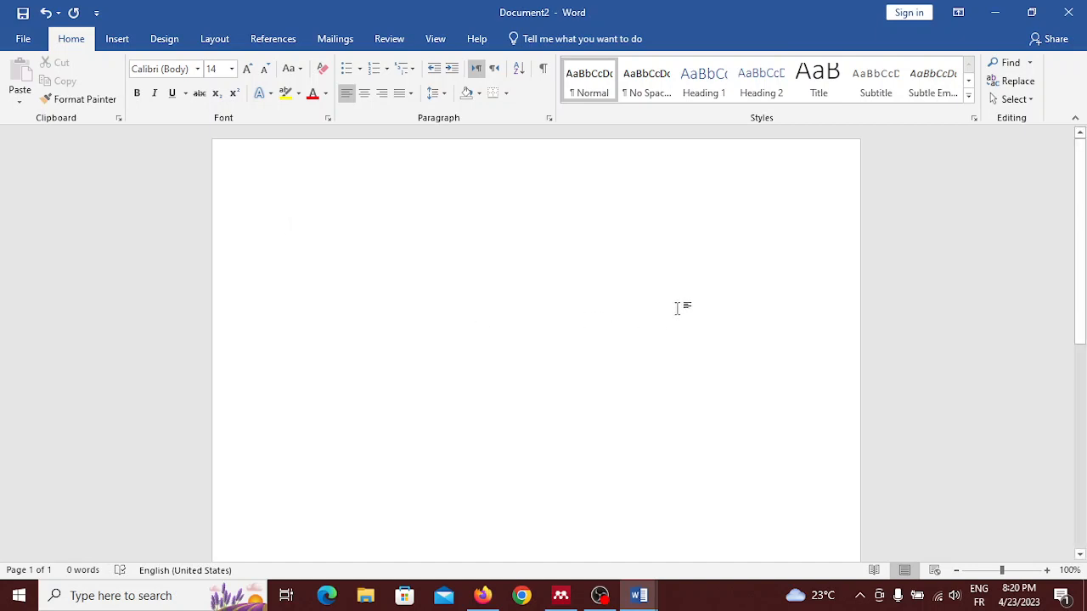
Step: Apply the Heading 1 style to the empty first line and modify the style to bold and underlined
{"action": "left_click", "coordinate": [702, 92]}
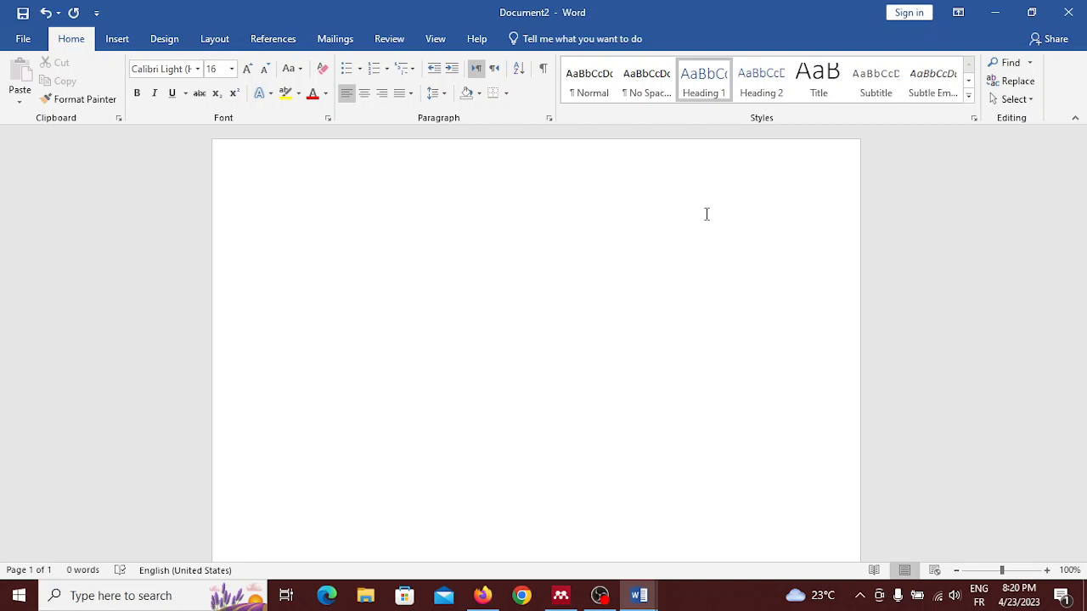
{"action": "right_click", "coordinate": [699, 76]}
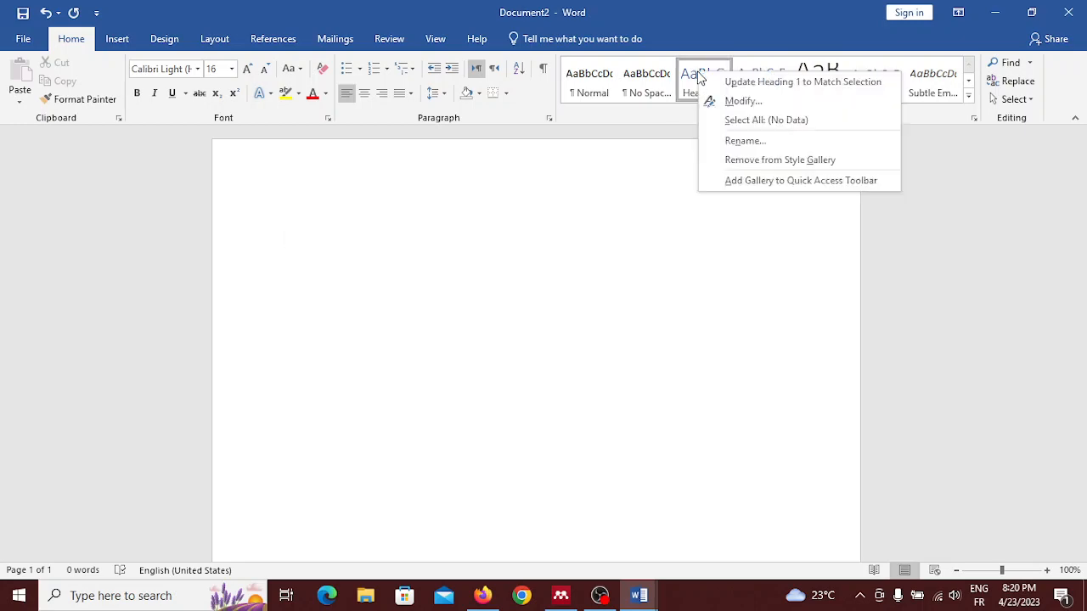
{"action": "left_click", "coordinate": [737, 108]}
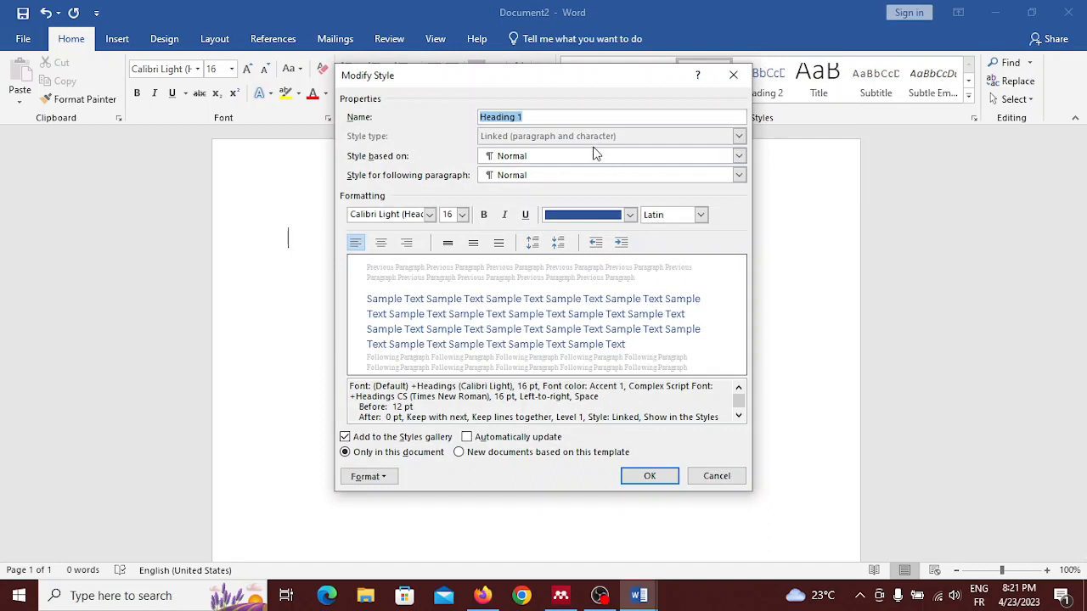
{"action": "left_click", "coordinate": [486, 217]}
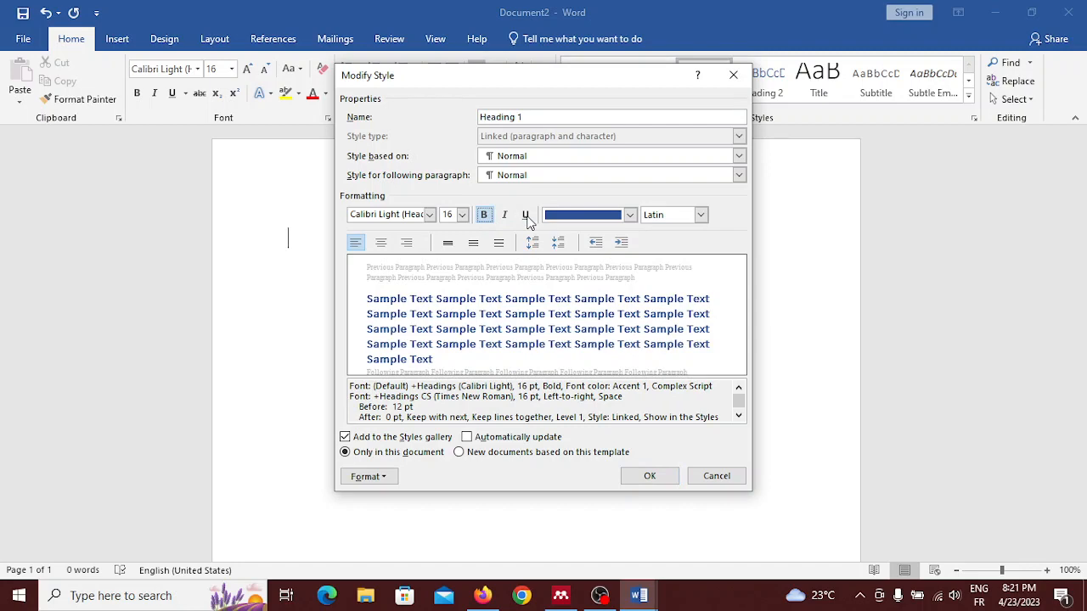
{"action": "left_click", "coordinate": [526, 218]}
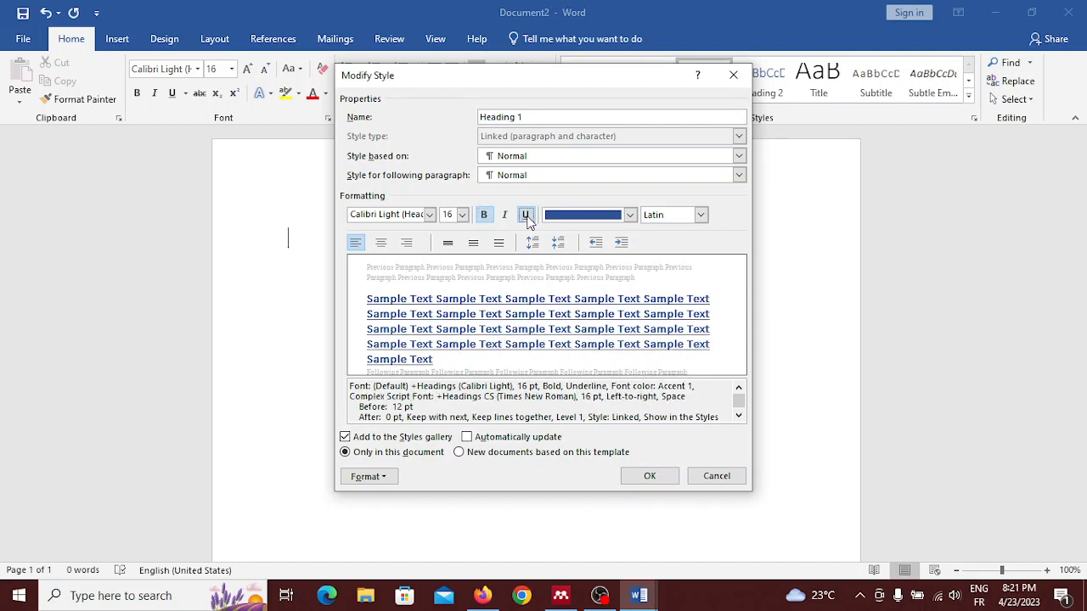
{"action": "left_click", "coordinate": [648, 473]}
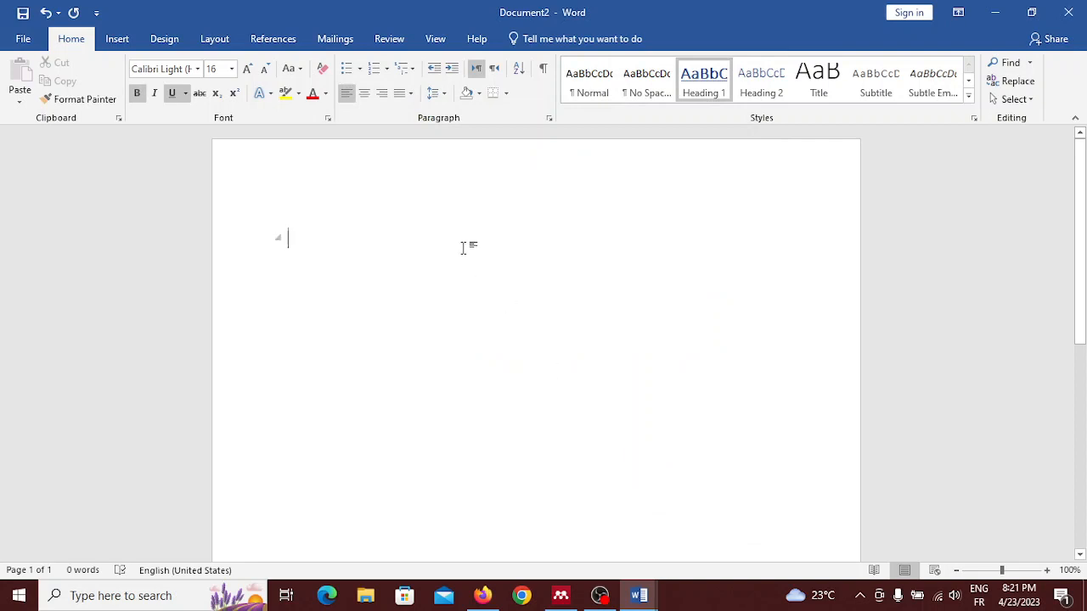
Step: Enter "Chapter 1:" as the Heading 1 title and start a new line below it
{"action": "type", "text": "Cha"}
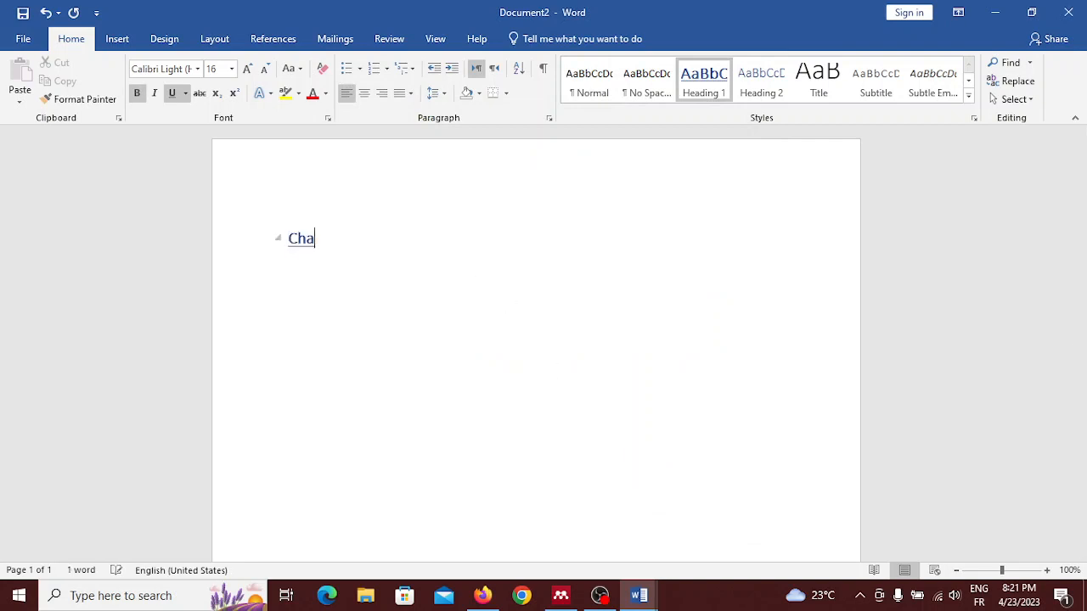
{"action": "type", "text": "pter 1"}
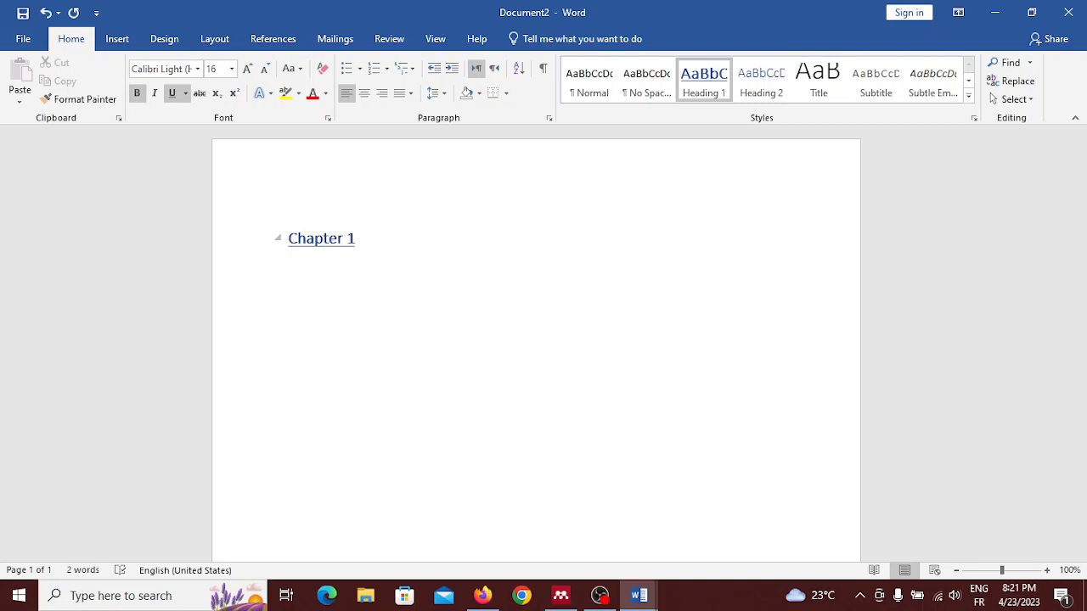
{"action": "type", "text": ":"}
{"action": "key", "text": "Return"}
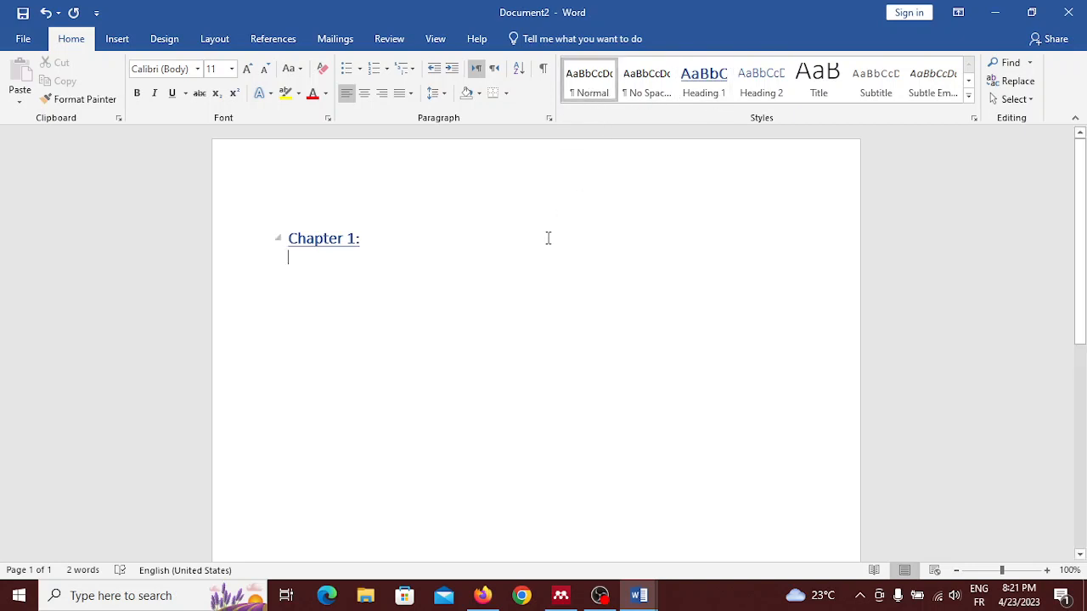
Step: Apply the Heading 2 style to the line below the chapter title and modify the style to bold and italic
{"action": "left_click", "coordinate": [763, 81]}
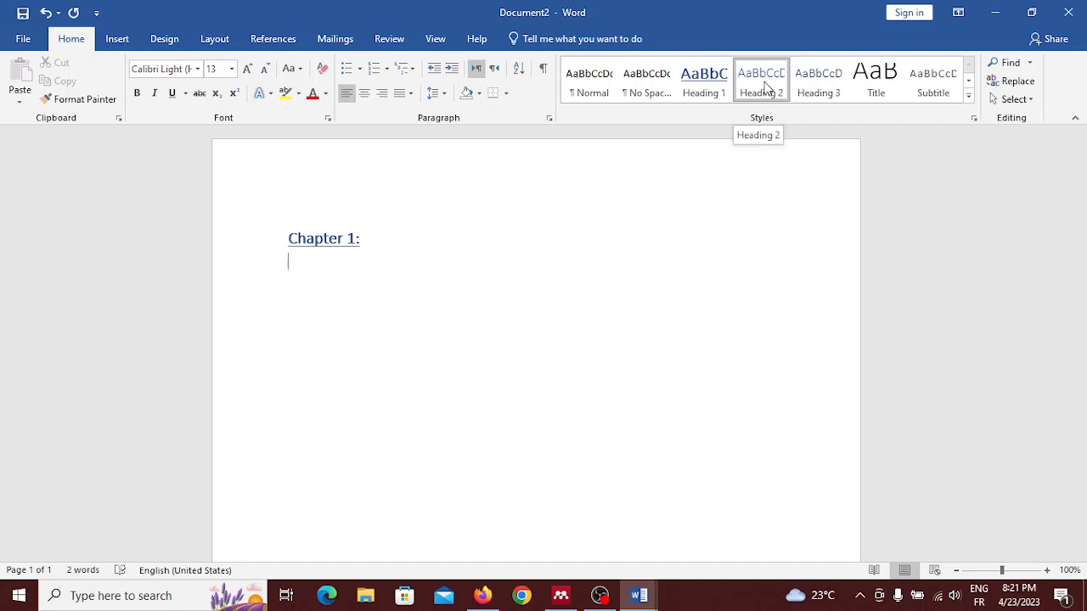
{"action": "right_click", "coordinate": [766, 86]}
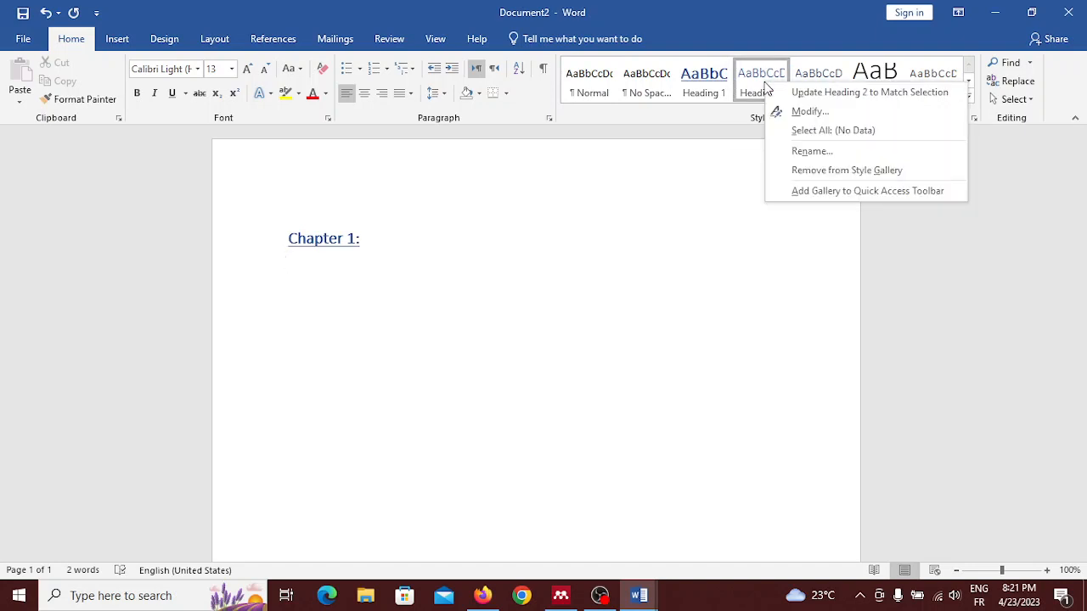
{"action": "left_click", "coordinate": [809, 111]}
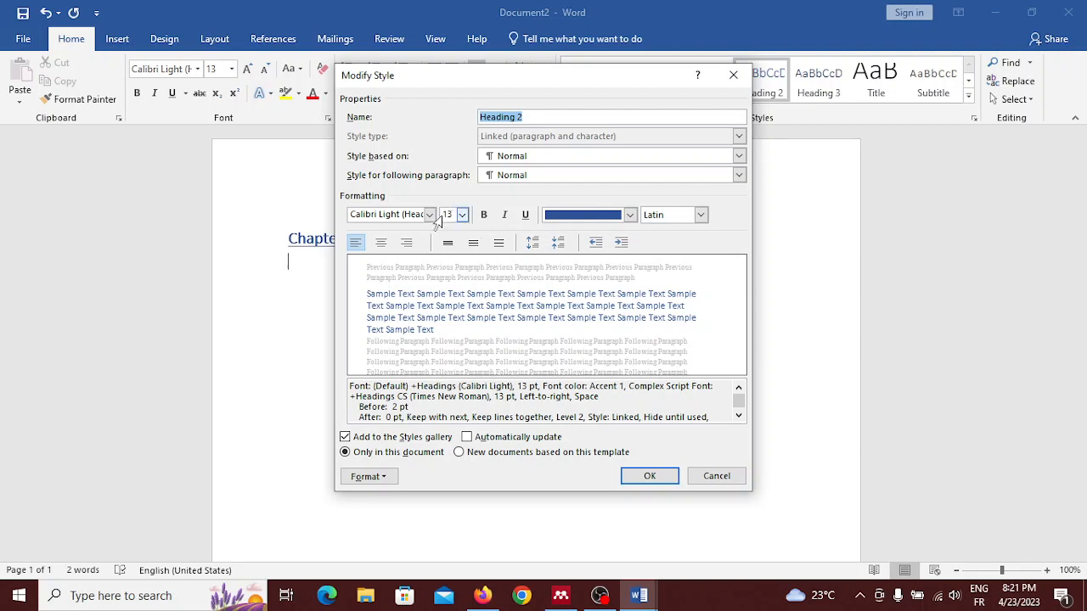
{"action": "left_click", "coordinate": [488, 219]}
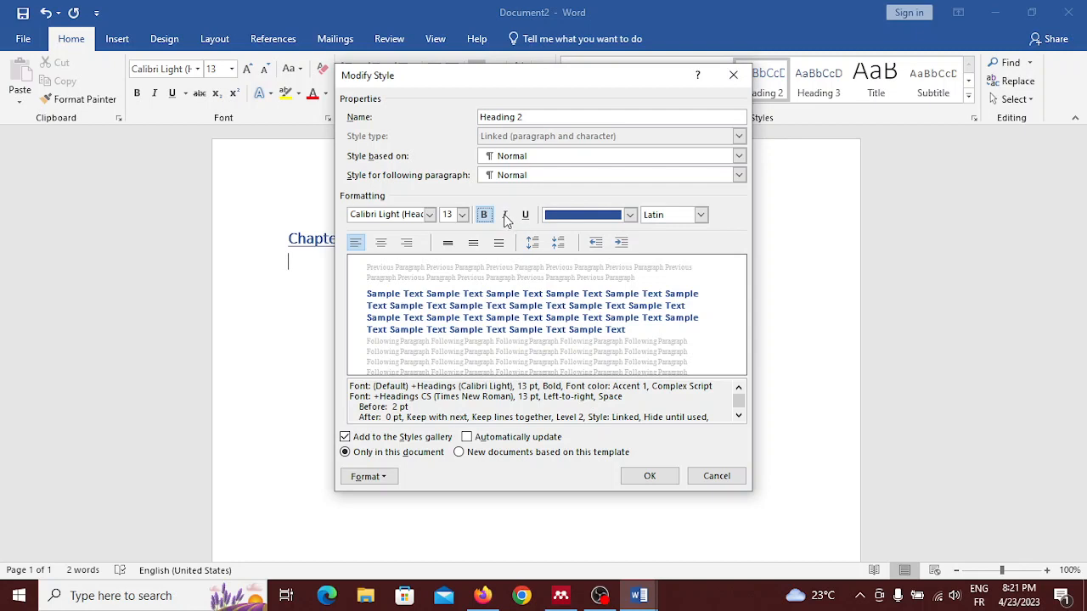
{"action": "left_click", "coordinate": [506, 216]}
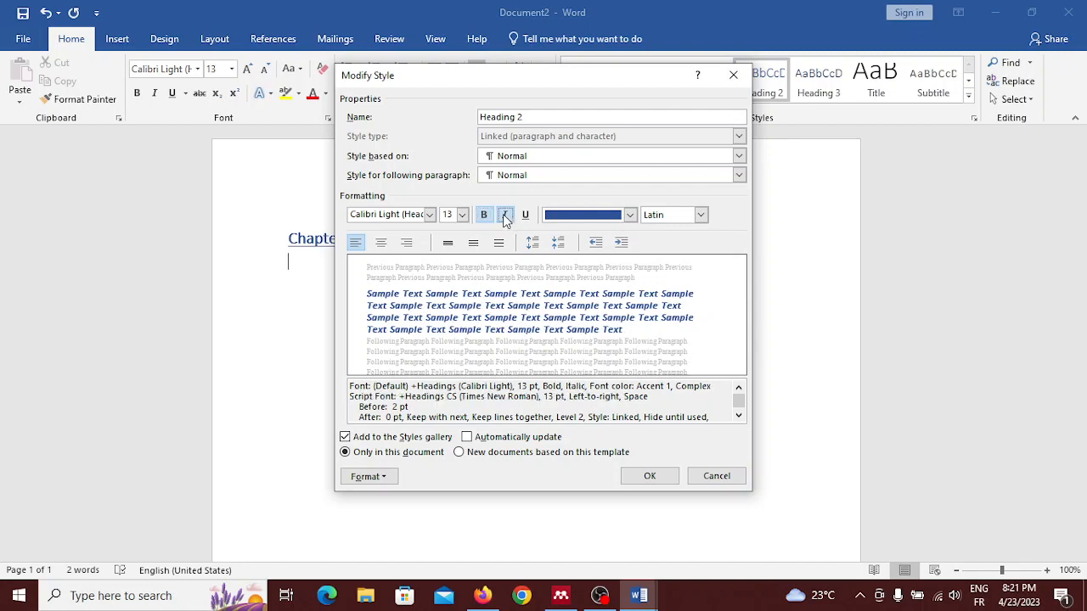
{"action": "left_click", "coordinate": [645, 478]}
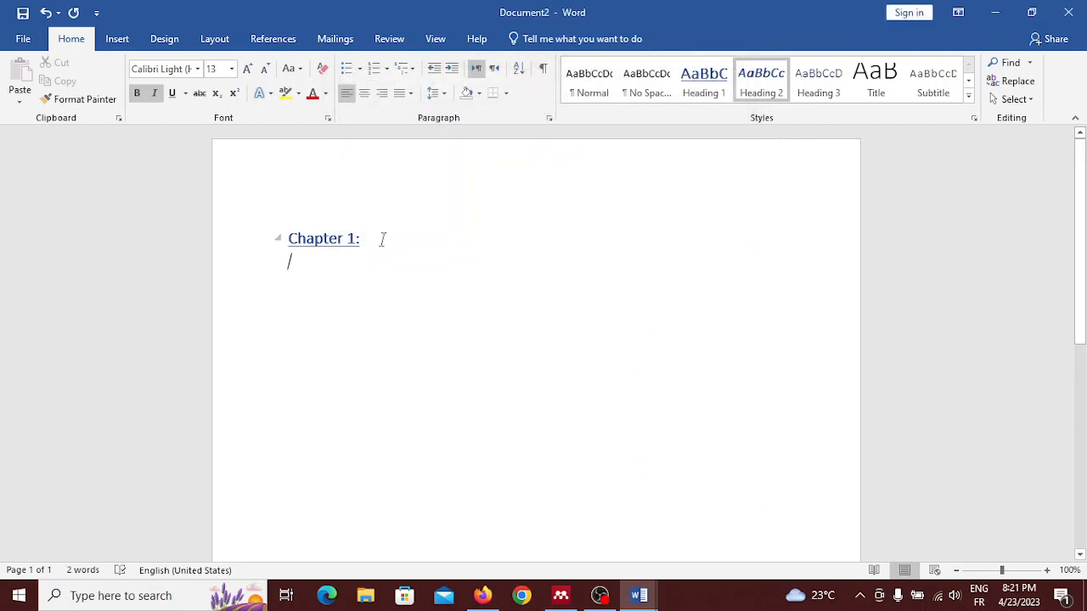
Step: Extend the chapter title to "Chapter 1: Microsoft" and start a Heading 2 line below it
{"action": "key", "text": "BackSpace"}
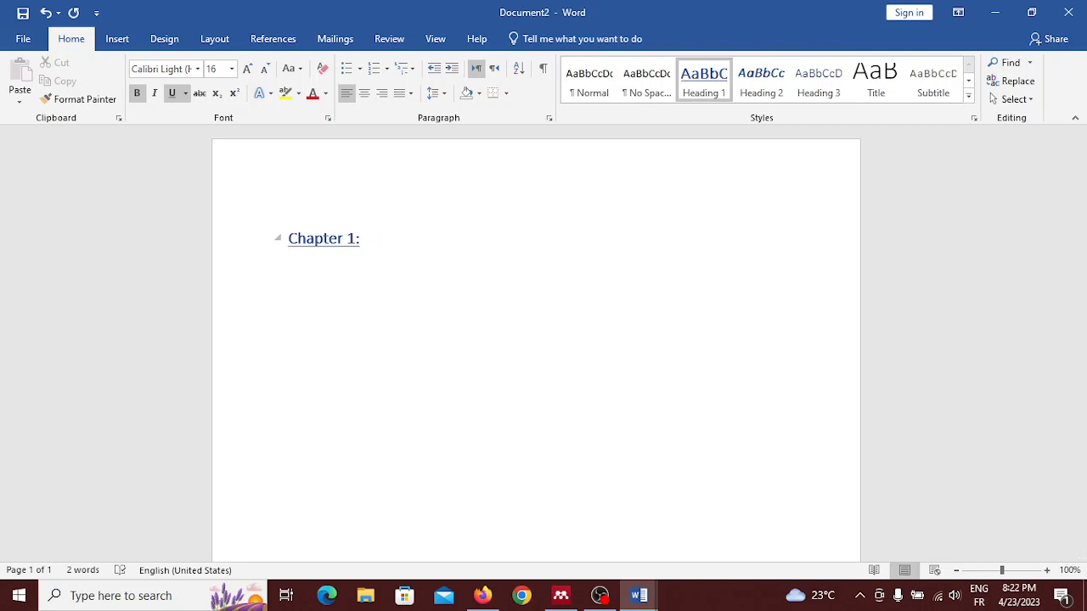
{"action": "type", "text": "Microsoft"}
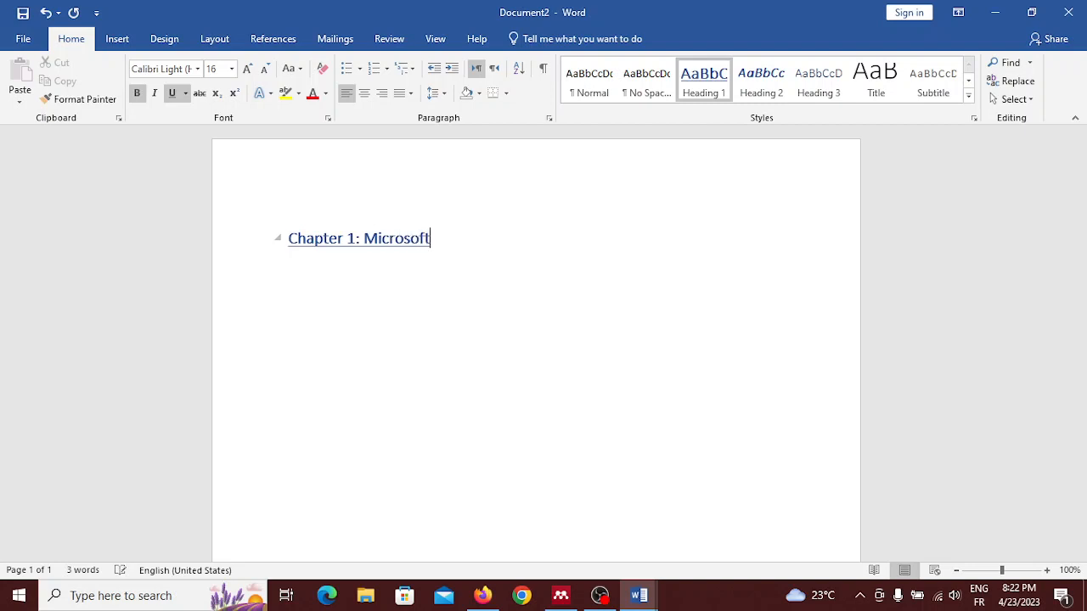
{"action": "key", "text": "Return"}
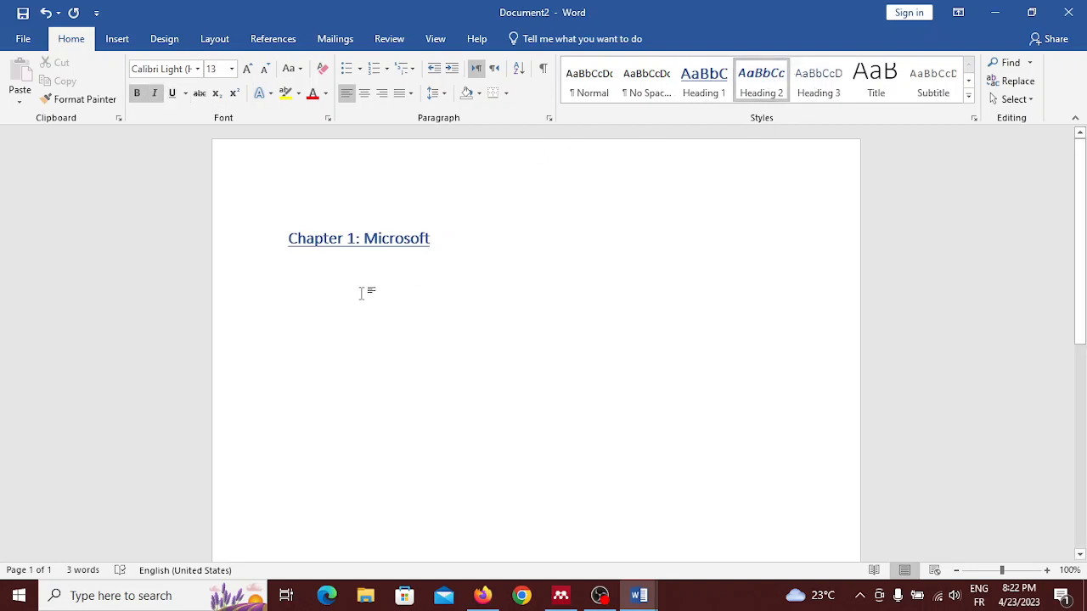
Step: Enter "Section 1: Microsoft word" as the Heading 2 subheading and start a body line beneath it
{"action": "type", "text": "Section"}
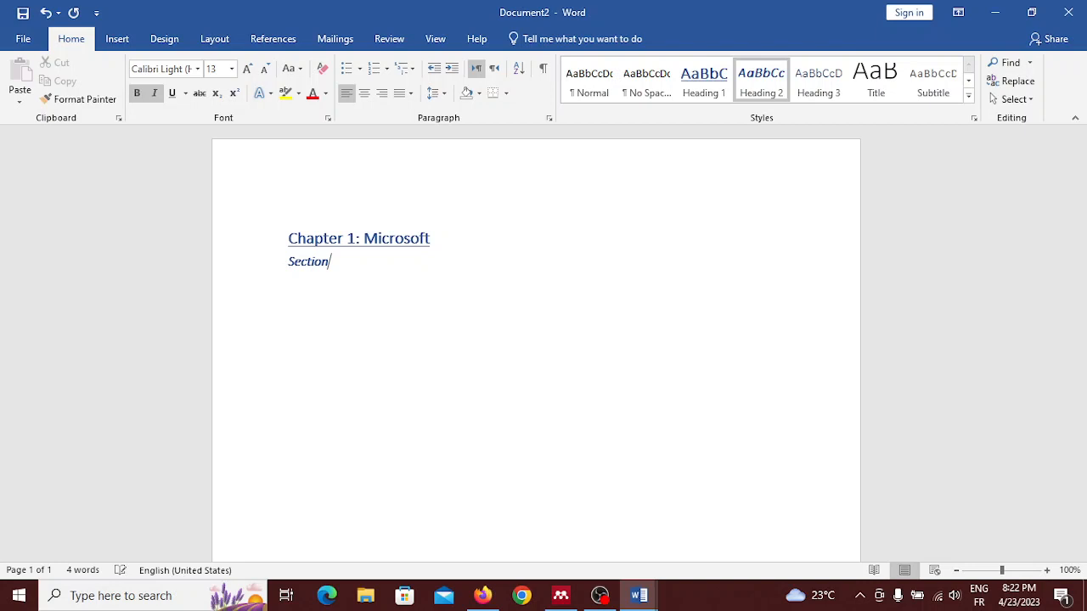
{"action": "type", "text": " 1: Microsoft word"}
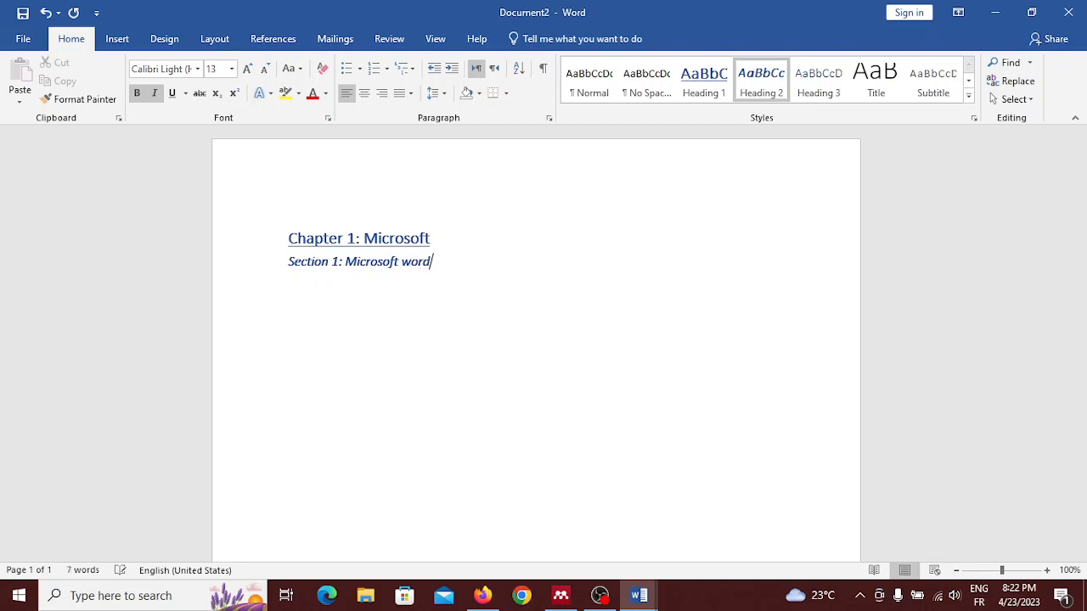
{"action": "type", "text": ":"}
{"action": "key", "text": "BackSpace"}
{"action": "key", "text": "Return"}
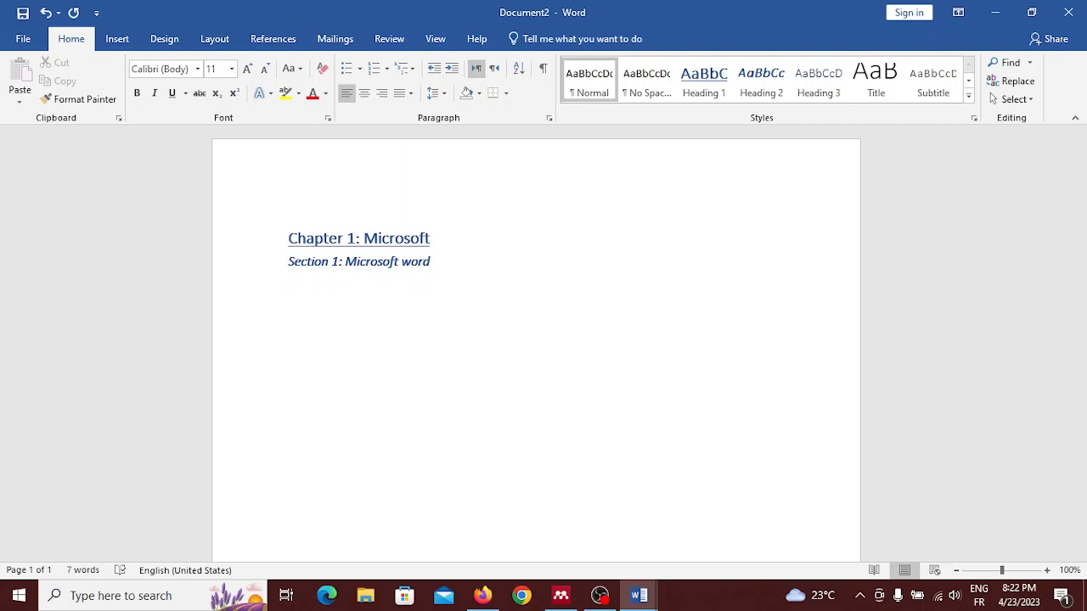
Step: Write the body sentence "Microsoft word is a program from the Microsoft office suite." under the section heading and start a new paragraph
{"action": "type", "text": "Microsoft word is"}
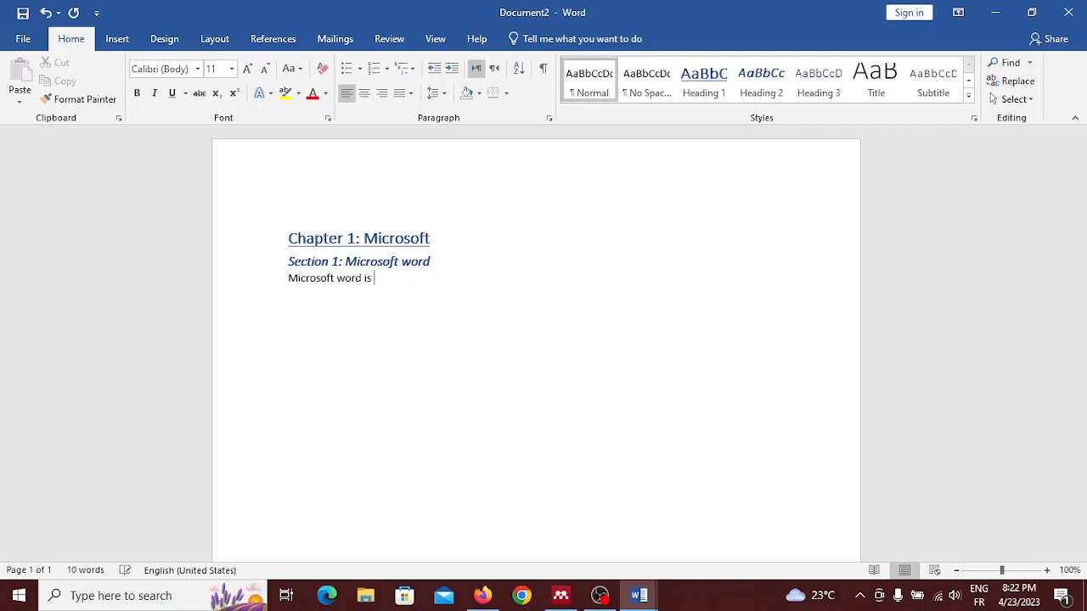
{"action": "type", "text": " a program from the mic"}
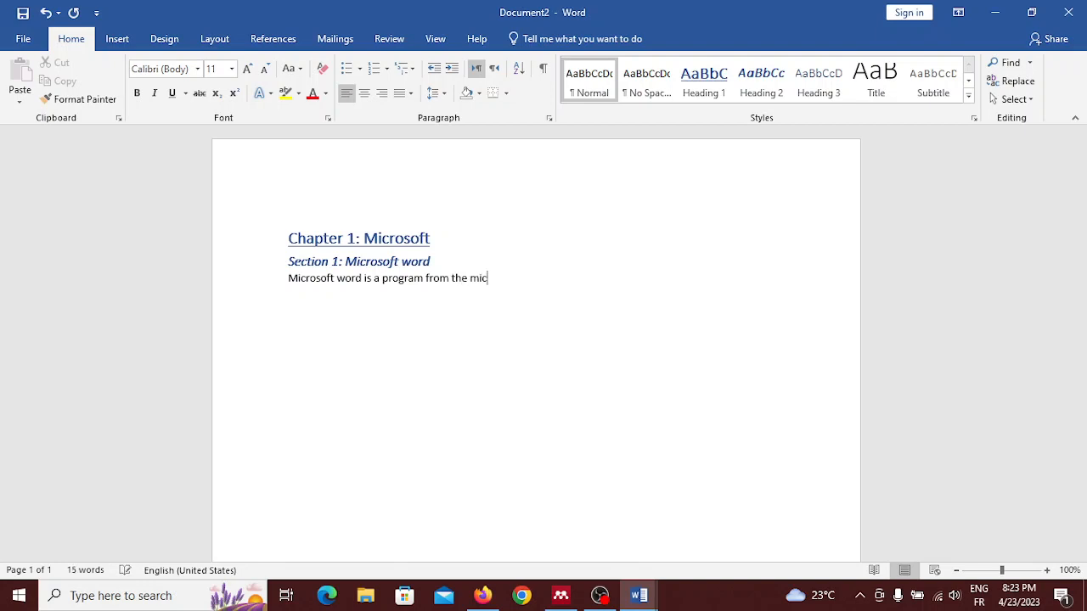
{"action": "type", "text": "rosodt"}
{"action": "key", "text": "BackSpace"}
{"action": "key", "text": "BackSpace"}
{"action": "type", "text": "ft office suite"}
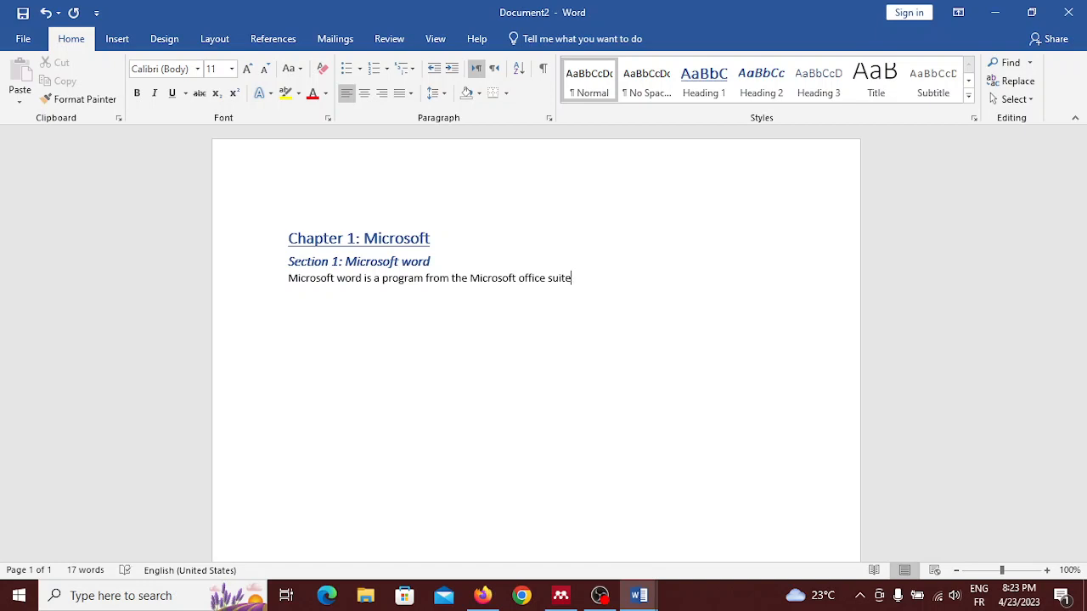
{"action": "type", "text": "."}
{"action": "key", "text": "Return"}
Step: Write the second body paragraph "It is used to write documents such as letters, journals .... Etc"
{"action": "type", "text": "It is used to write doc"}
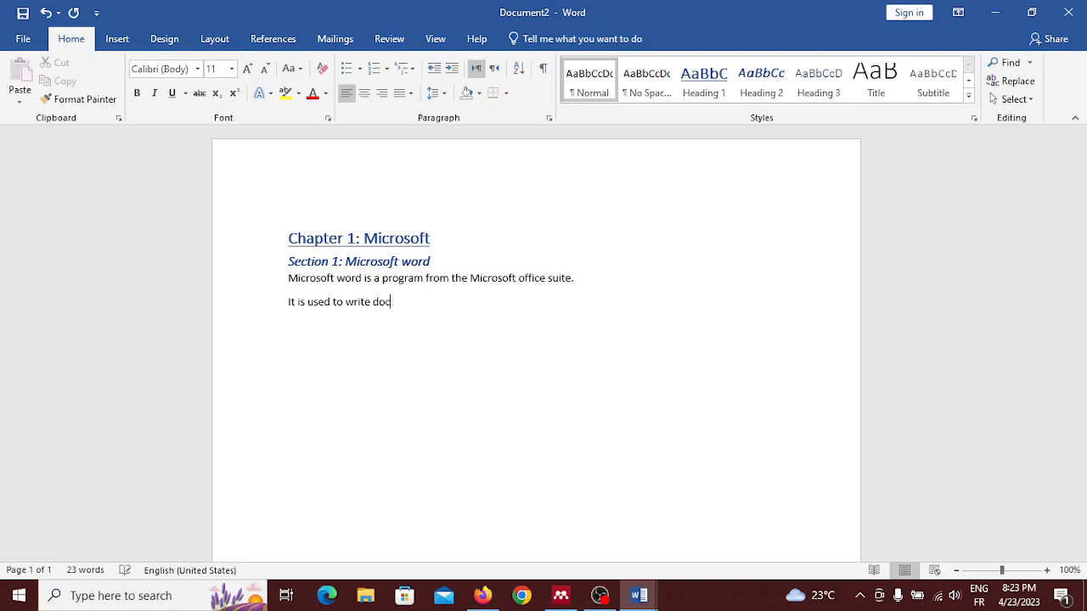
{"action": "type", "text": "uments such as letters"}
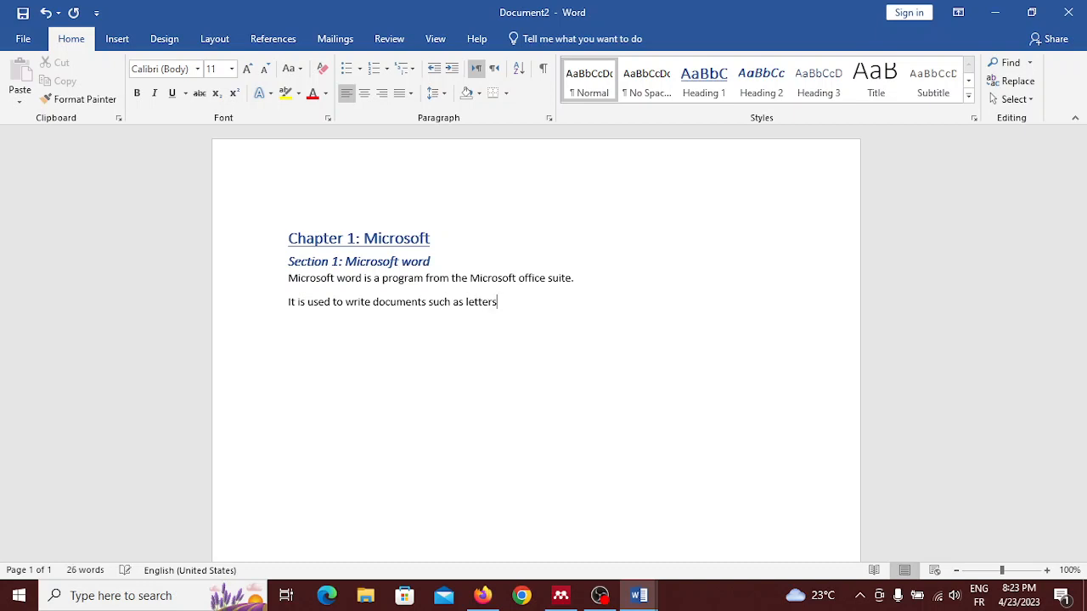
{"action": "type", "text": ", journals .... etc"}
{"action": "key", "text": "Return"}
Step: Replace the misspelled "Etc" at the end of the second paragraph with the suggested spelling "Etc."
{"action": "right_click", "coordinate": [564, 304]}
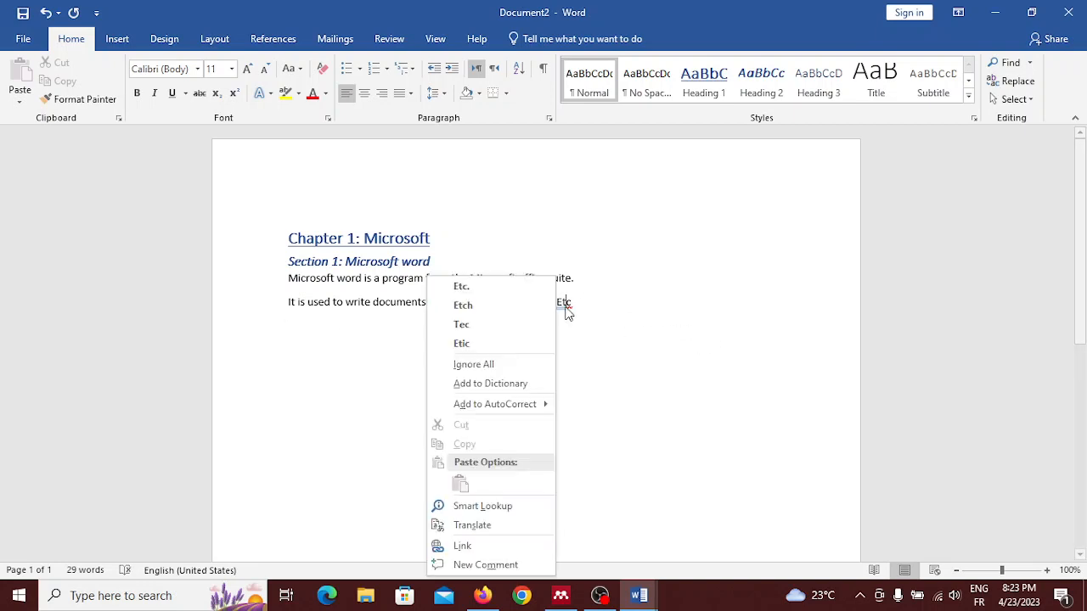
{"action": "left_click", "coordinate": [484, 293]}
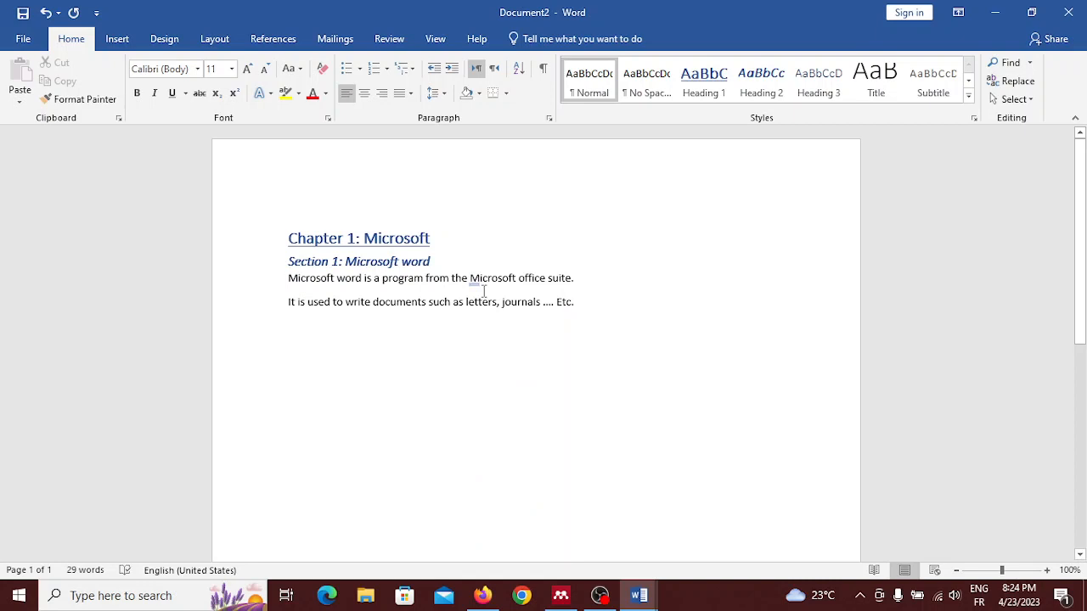
{"action": "key", "text": "Return"}
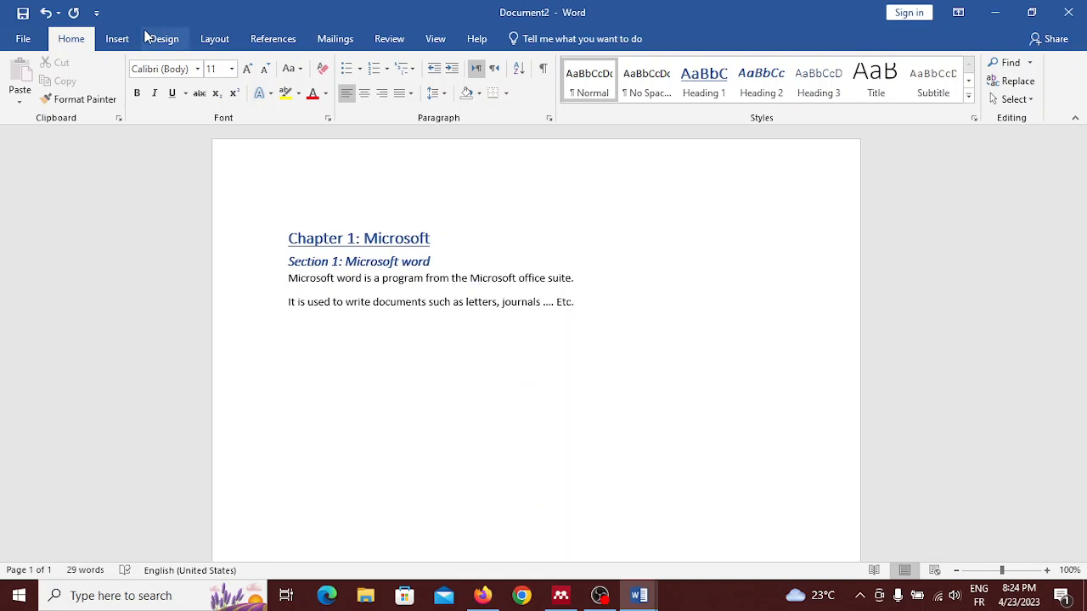
Step: Insert the picture Screenshot (2) from the Screenshots folder below the second body paragraph
{"action": "left_click", "coordinate": [117, 38]}
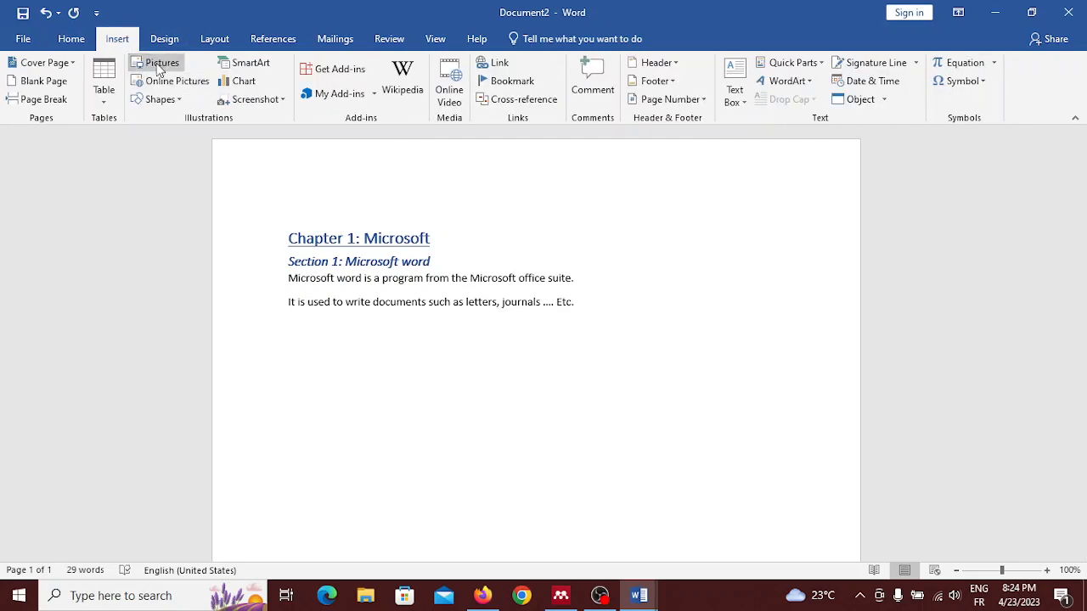
{"action": "left_click", "coordinate": [157, 65]}
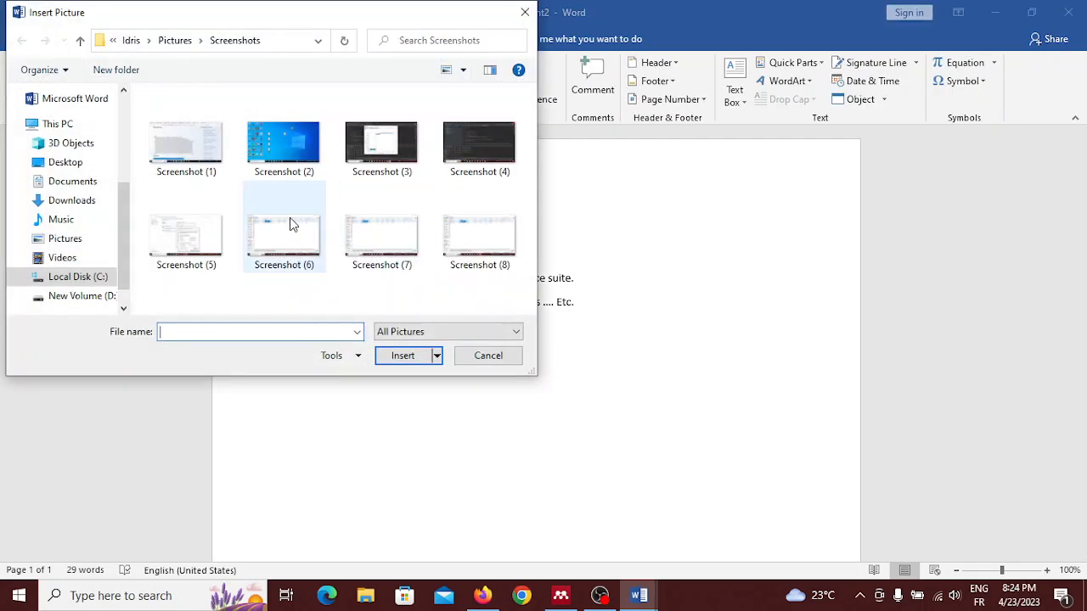
{"action": "left_click", "coordinate": [273, 167]}
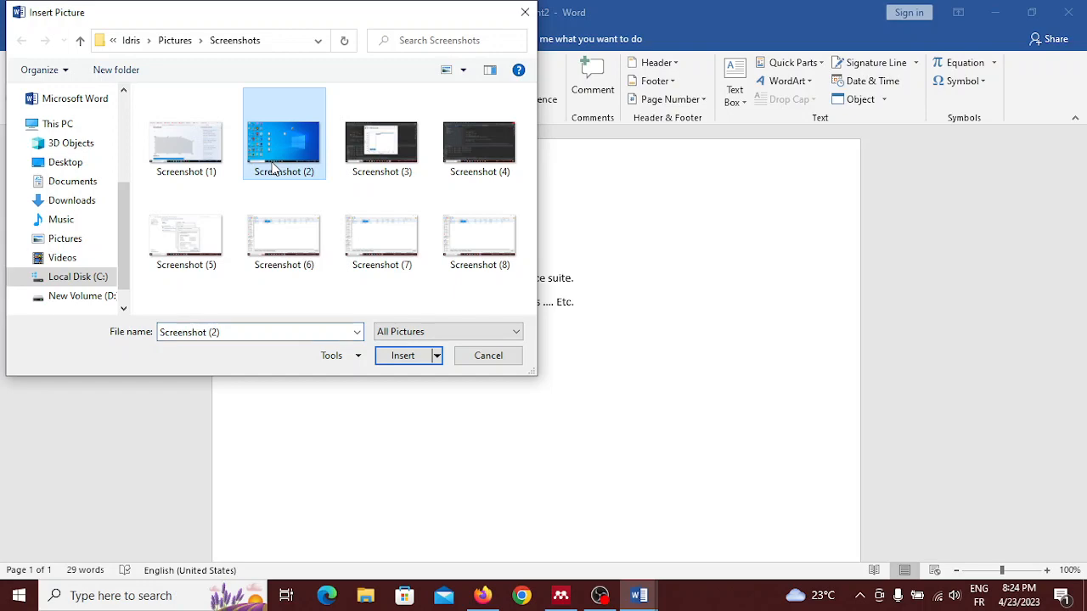
{"action": "double_click", "coordinate": [273, 166]}
{"action": "scroll", "coordinate": [266, 170], "scroll_direction": "down", "scroll_amount": 5}
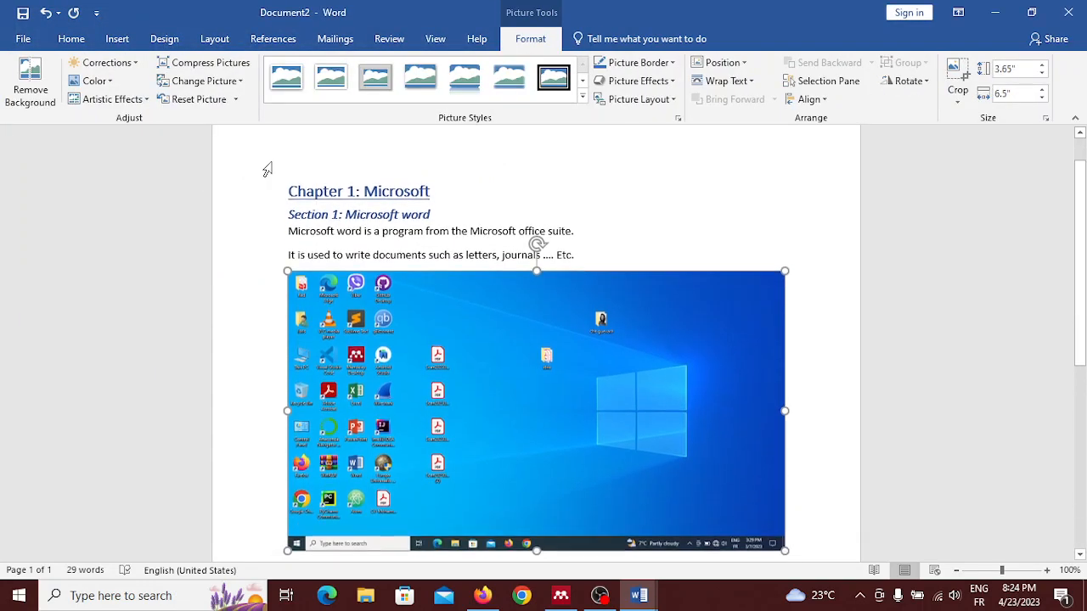
Step: Insert a page break on the empty line below the desktop picture to begin a new page
{"action": "left_click", "coordinate": [556, 297]}
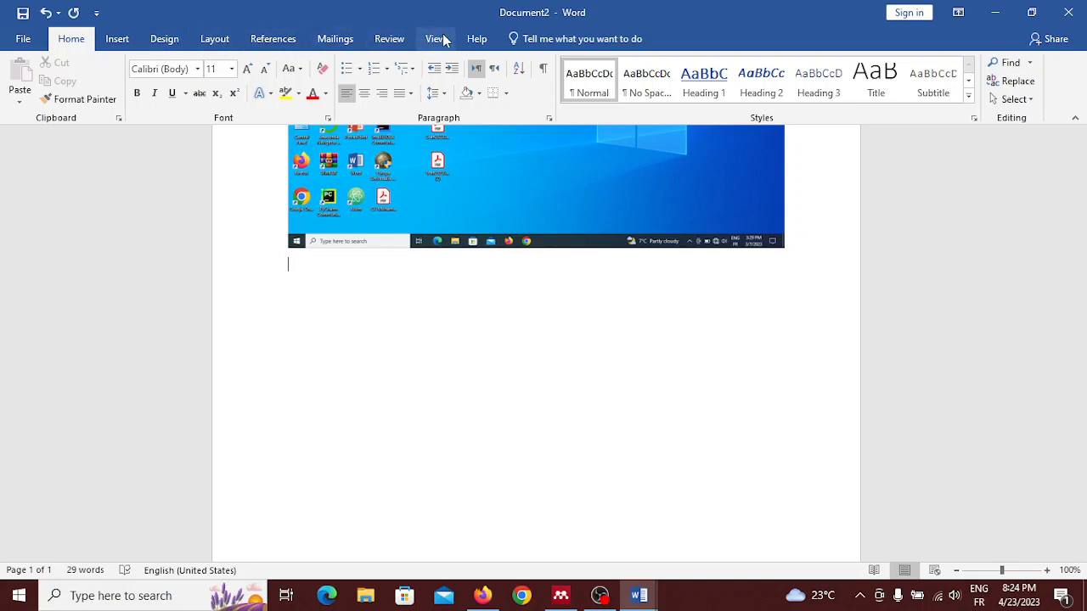
{"action": "left_click", "coordinate": [217, 41]}
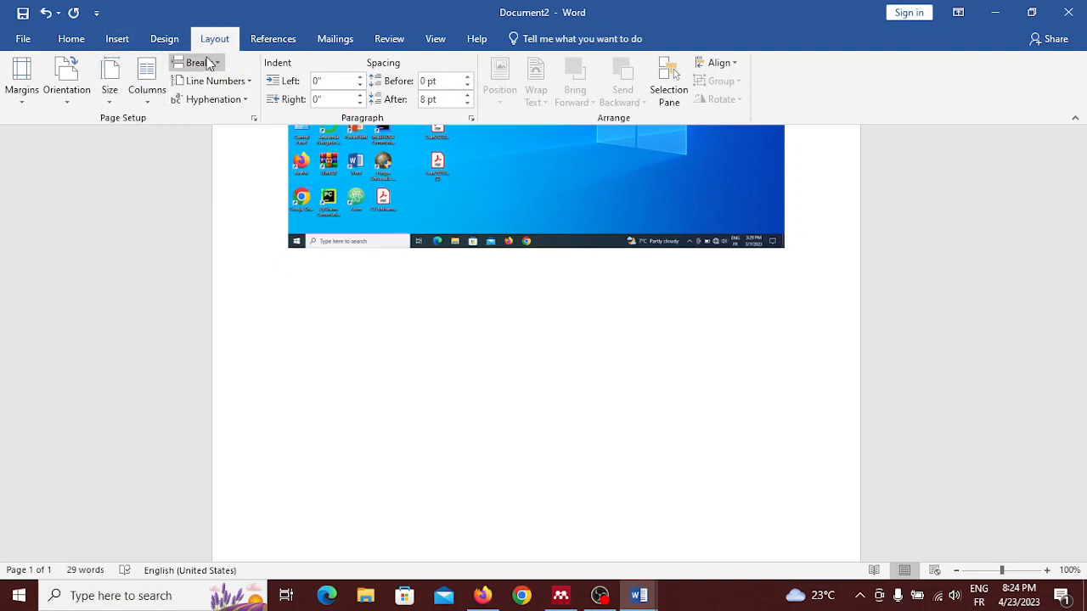
{"action": "left_click", "coordinate": [218, 63]}
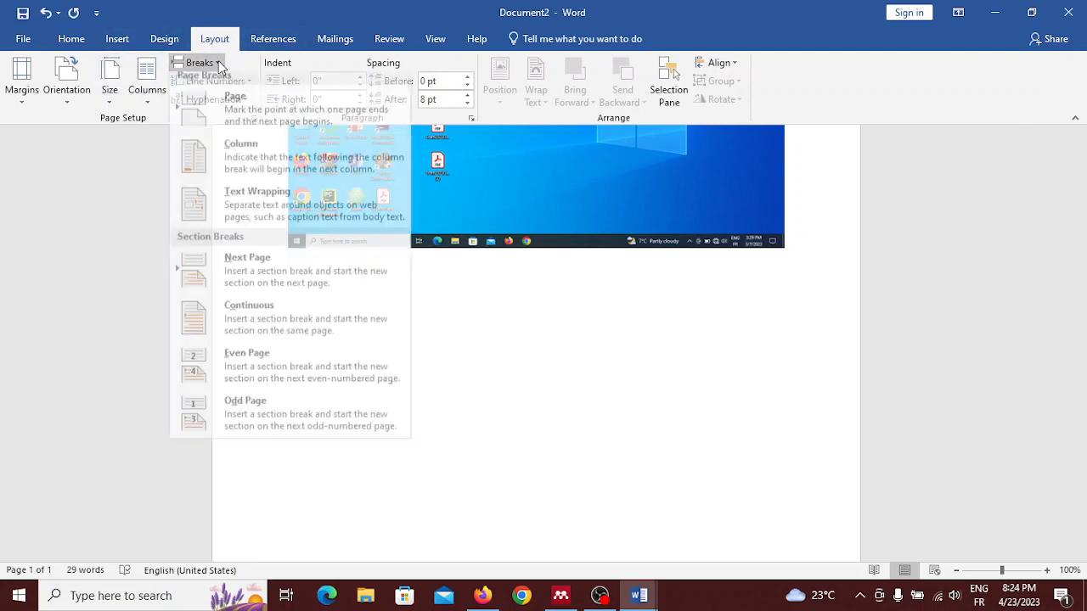
{"action": "left_click", "coordinate": [246, 103]}
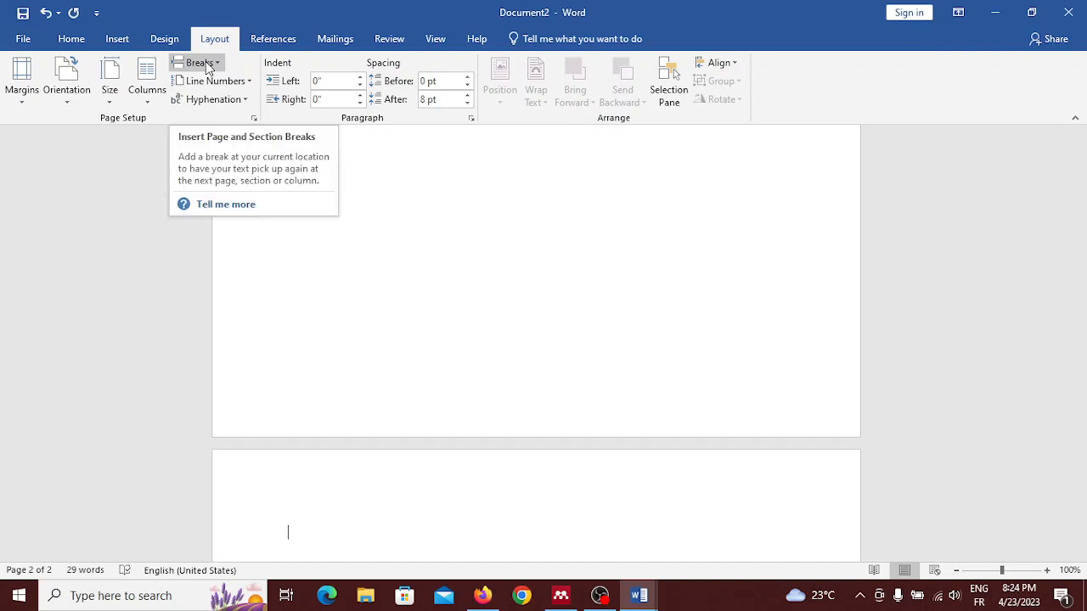
{"action": "scroll", "coordinate": [265, 262], "scroll_direction": "down", "scroll_amount": 2}
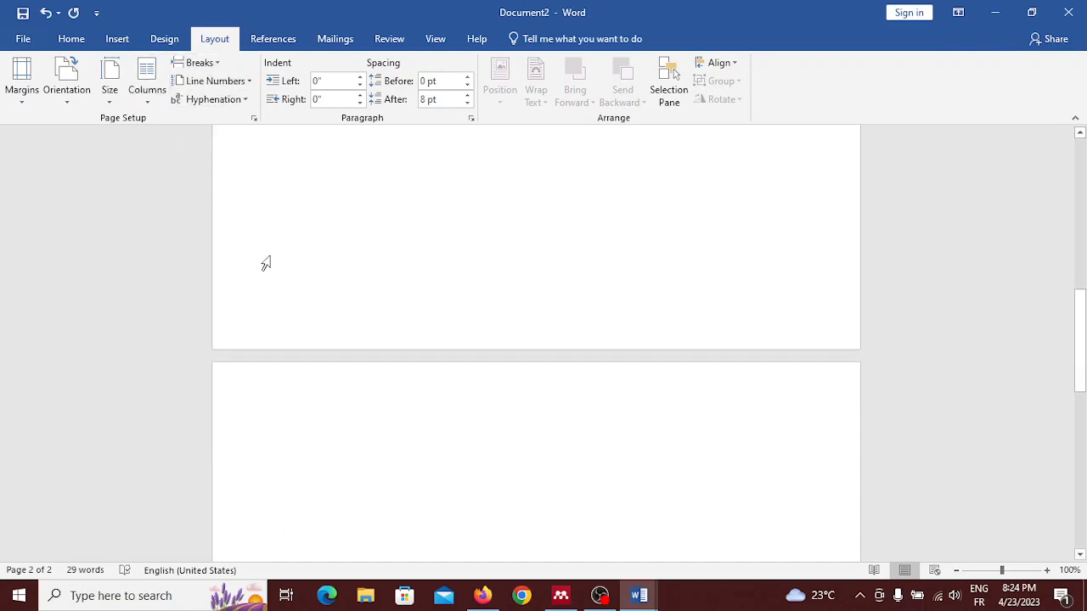
{"action": "scroll", "coordinate": [395, 370], "scroll_direction": "down", "scroll_amount": 2}
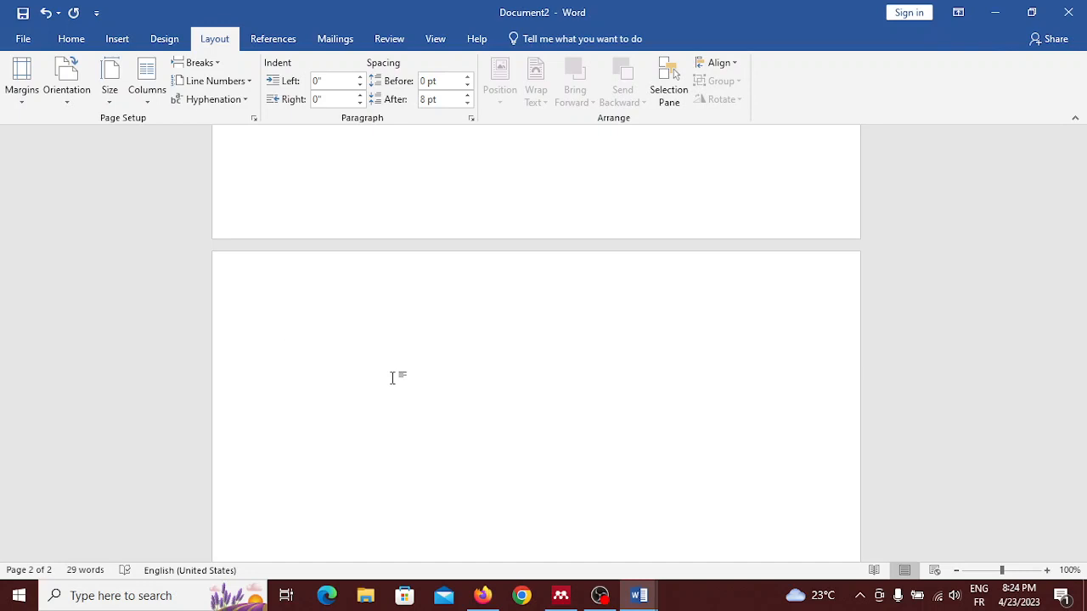
Step: Enter "Chapter 2: Microsoft Excel" as a Heading 1 title on the new page and start a body line beneath it
{"action": "left_click", "coordinate": [71, 41]}
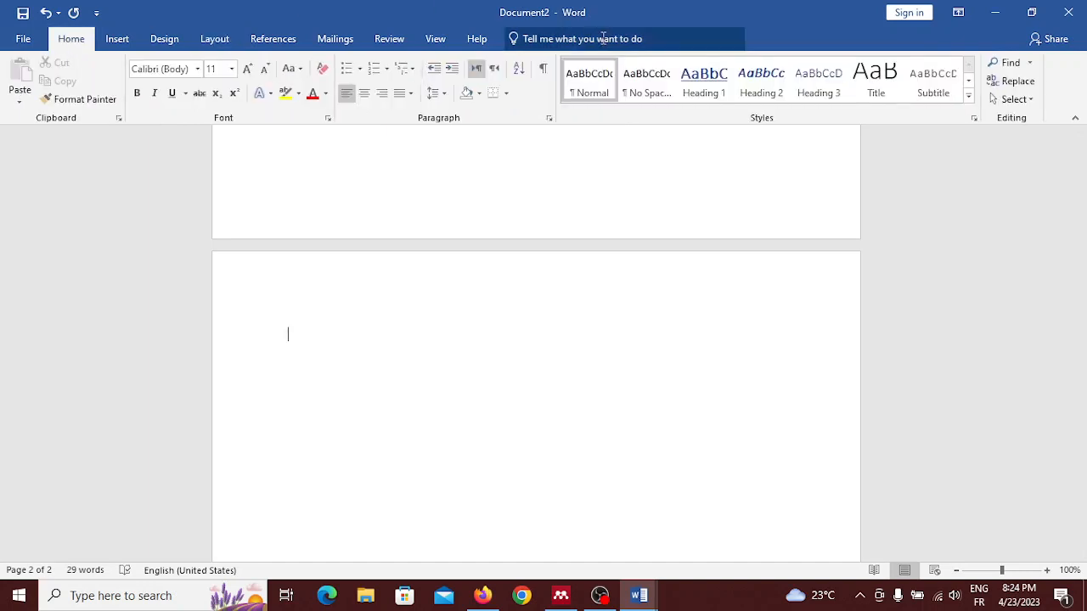
{"action": "left_click", "coordinate": [712, 93]}
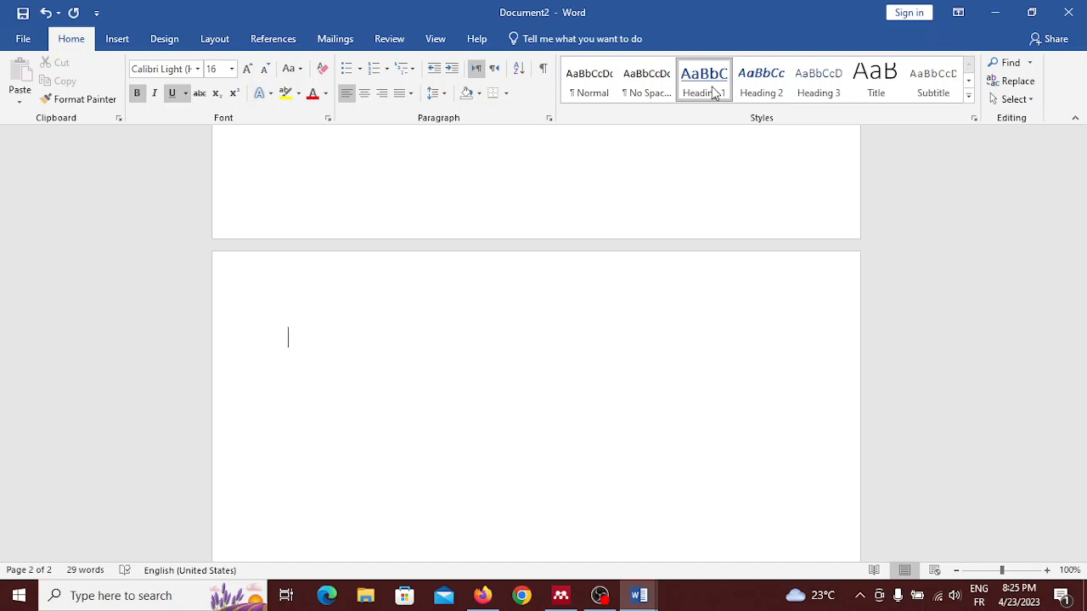
{"action": "type", "text": "Chapter"}
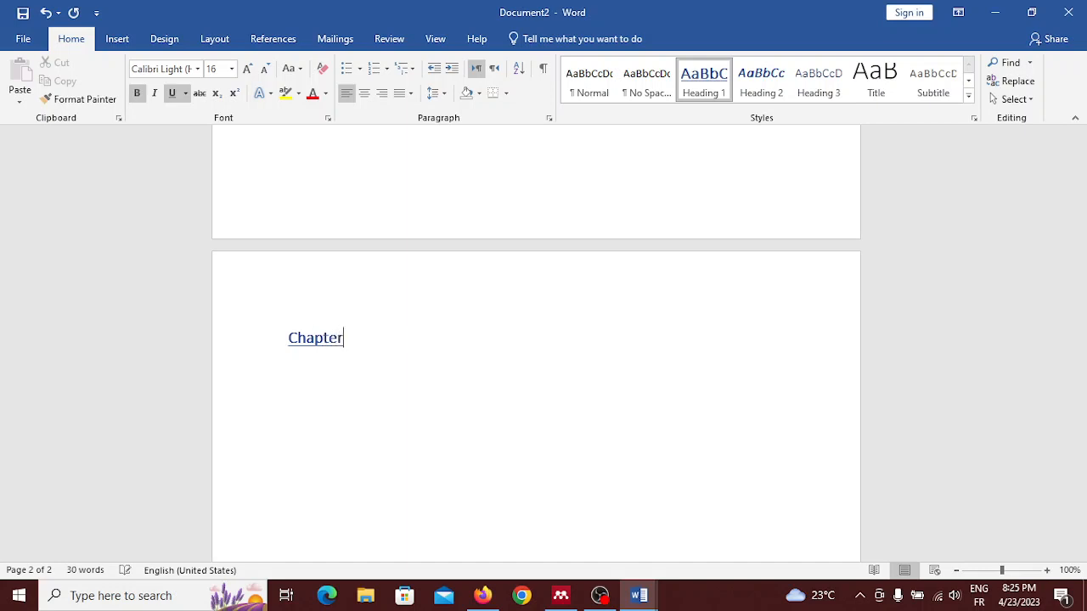
{"action": "type", "text": " 2: Microsoft "}
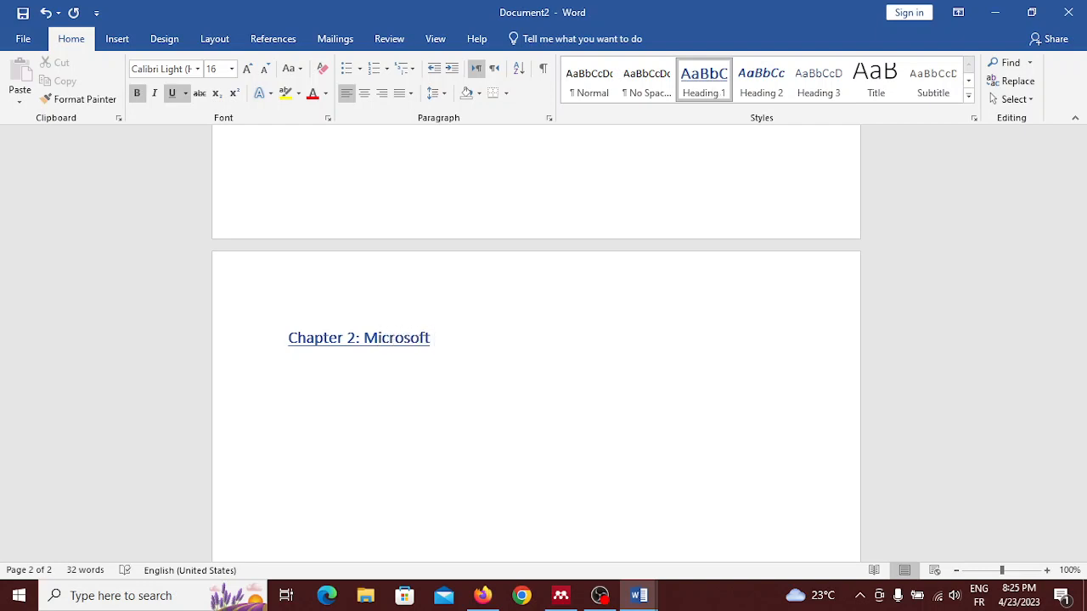
{"action": "type", "text": "Excel"}
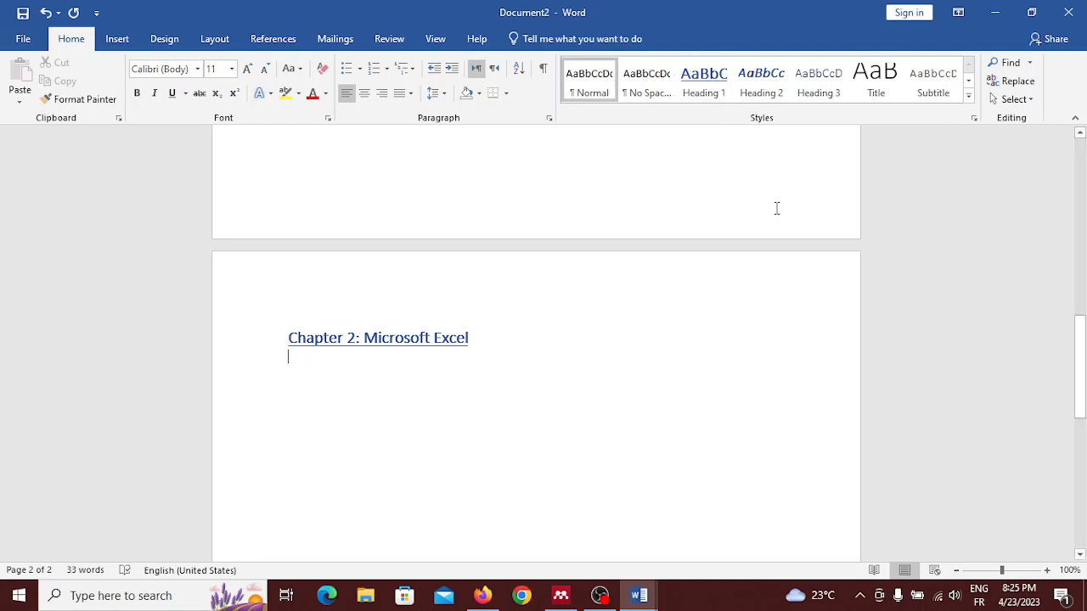
{"action": "scroll", "coordinate": [674, 342], "scroll_direction": "down", "scroll_amount": 1}
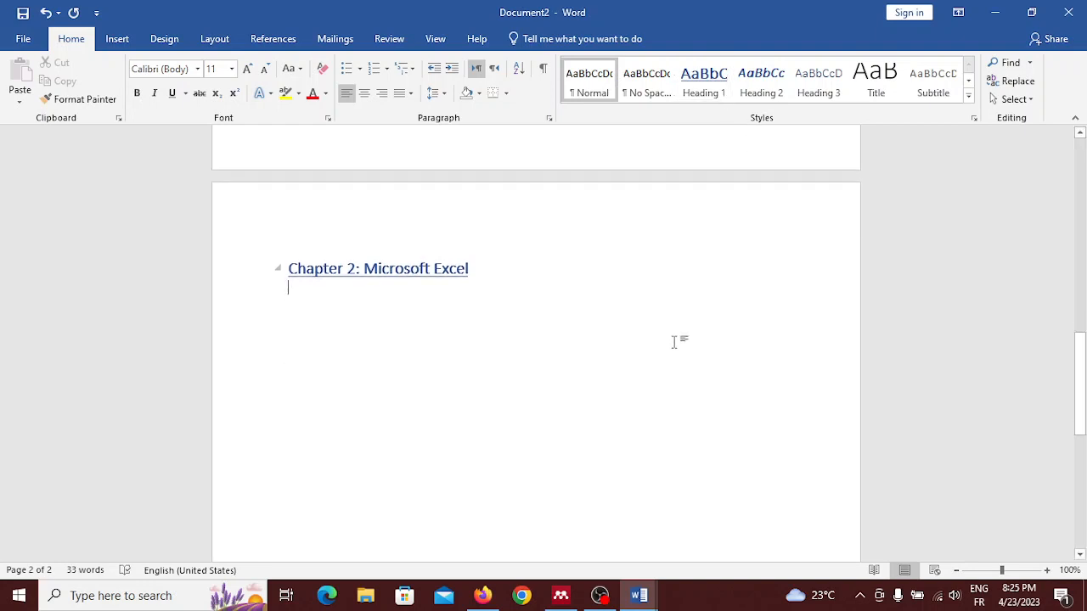
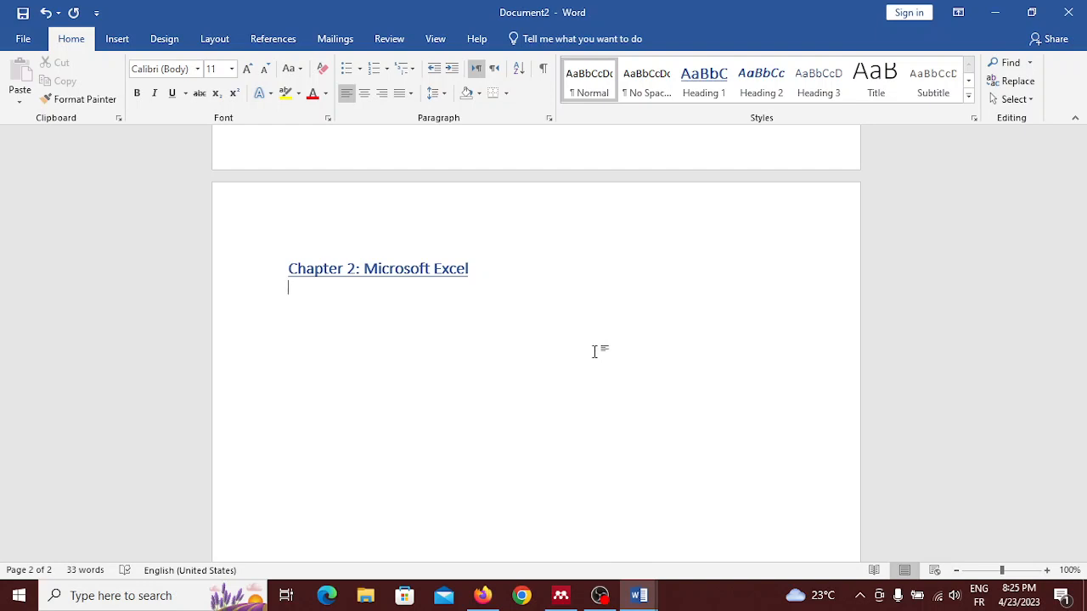
Step: Add the Heading 2 line "Section 1: Definition:" below the Chapter 2 title
{"action": "left_click", "coordinate": [761, 88]}
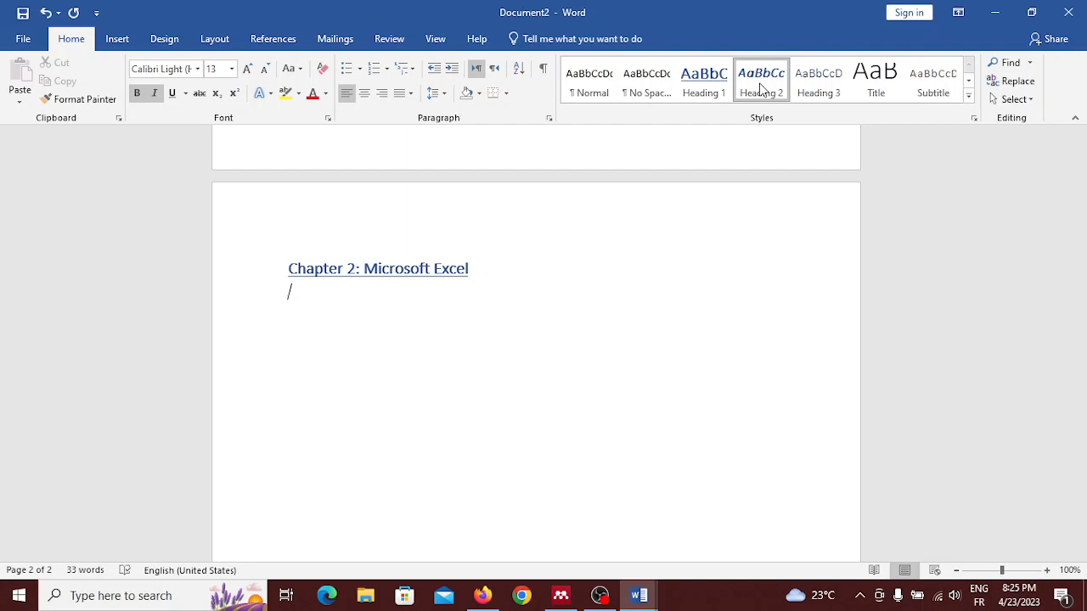
{"action": "type", "text": "se"}
{"action": "type", "text": "ction "}
{"action": "type", "text": "1"}
{"action": "type", "text": ": D"}
{"action": "type", "text": "f"}
{"action": "key", "text": "BackSpace"}
{"action": "type", "text": "efini"}
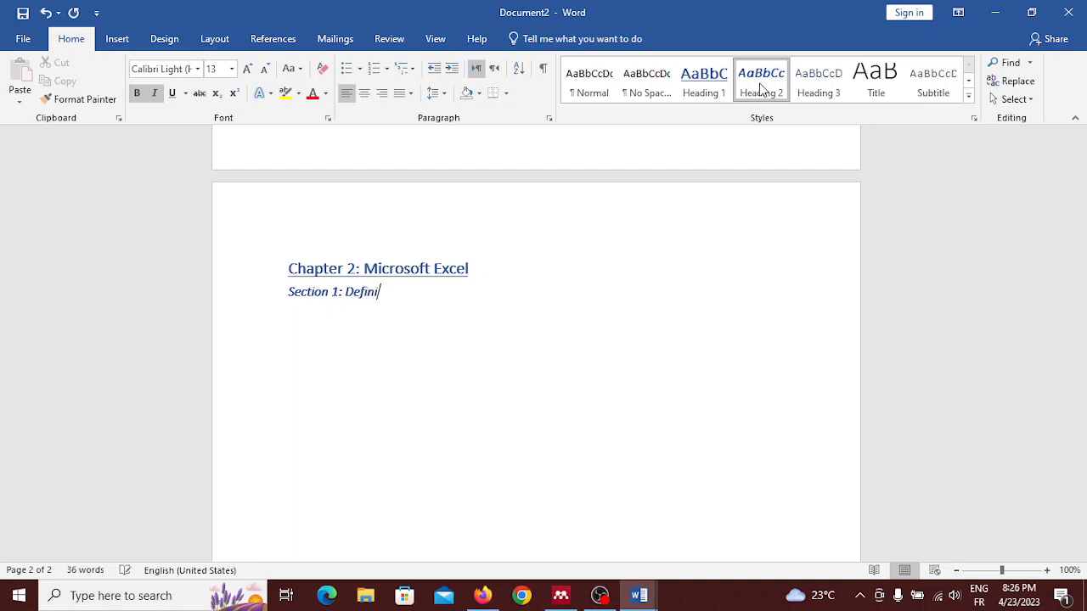
{"action": "type", "text": "tion:"}
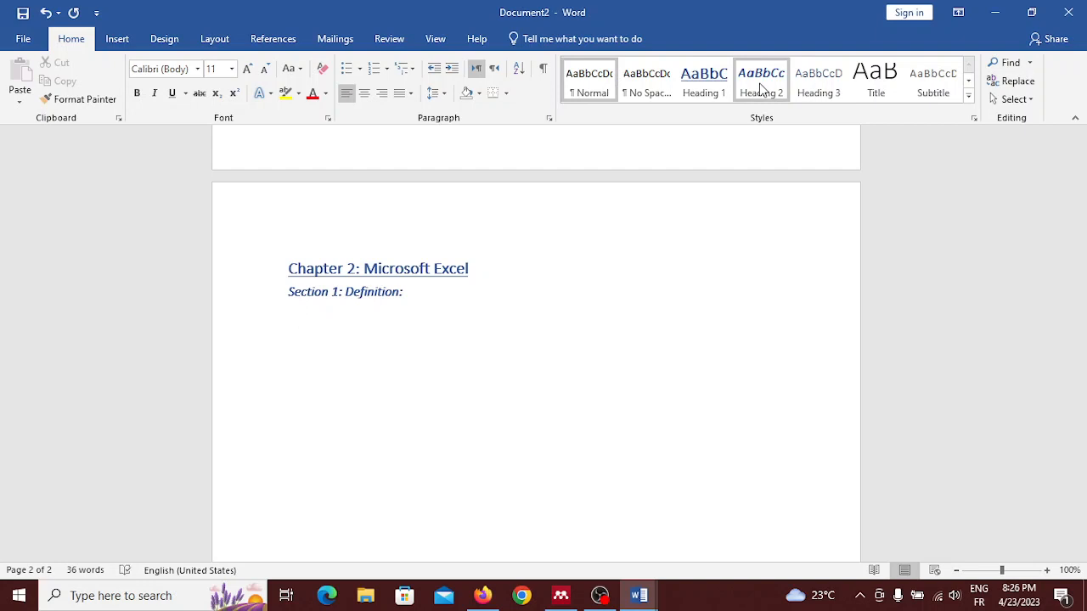
Step: Write "Microsoft excel is one of the many programs in the Microsoft office suite of products." as body text under the Section 1 heading
{"action": "type", "text": "Microsoft excel is a "}
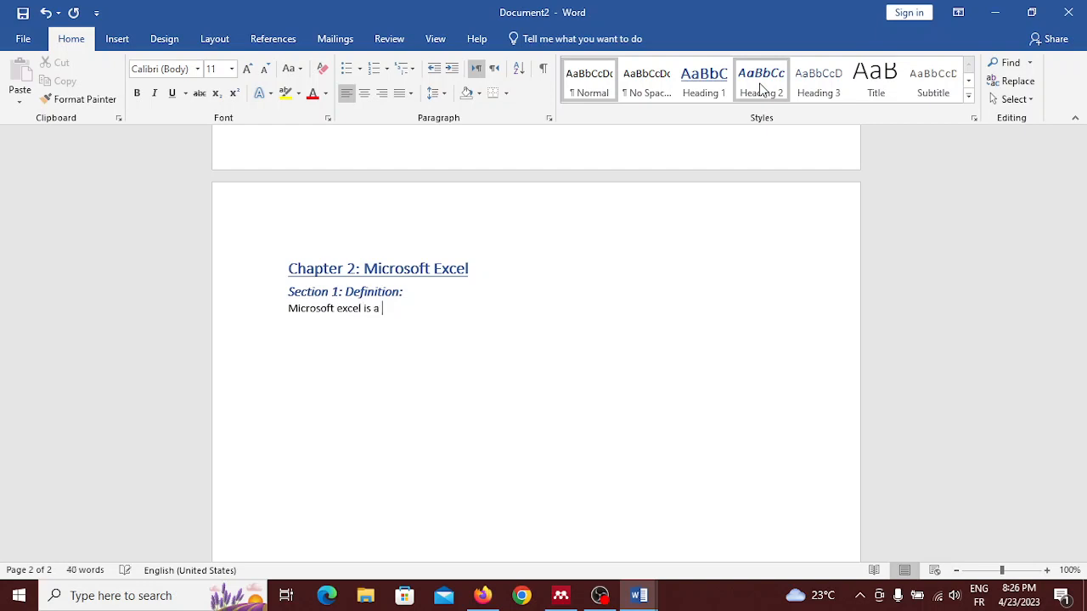
{"action": "type", "text": "programs"}
{"action": "key", "text": "BackSpace"}
{"action": "key", "text": "BackSpace"}
{"action": "key", "text": "BackSpace"}
{"action": "key", "text": "BackSpace"}
{"action": "key", "text": "BackSpace"}
{"action": "key", "text": "BackSpace"}
{"action": "key", "text": "BackSpace"}
{"action": "key", "text": "BackSpace"}
{"action": "key", "text": "BackSpace"}
{"action": "key", "text": "BackSpace"}
{"action": "key", "text": "BackSpace"}
{"action": "type", "text": "one of the l"}
{"action": "key", "text": "BackSpace"}
{"action": "type", "text": "many pr"}
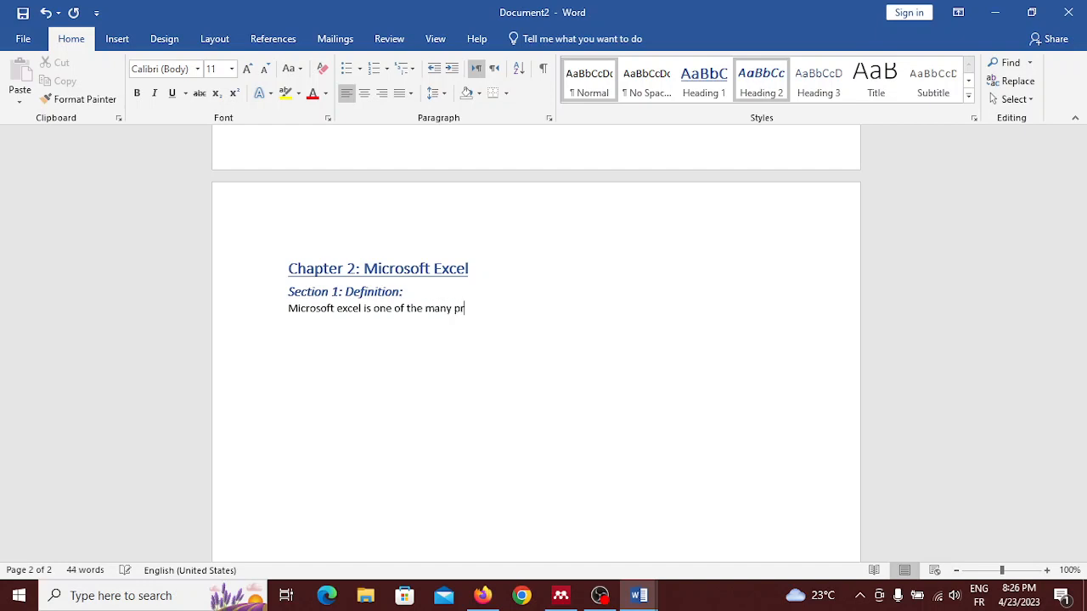
{"action": "type", "text": "ograms in the micr"}
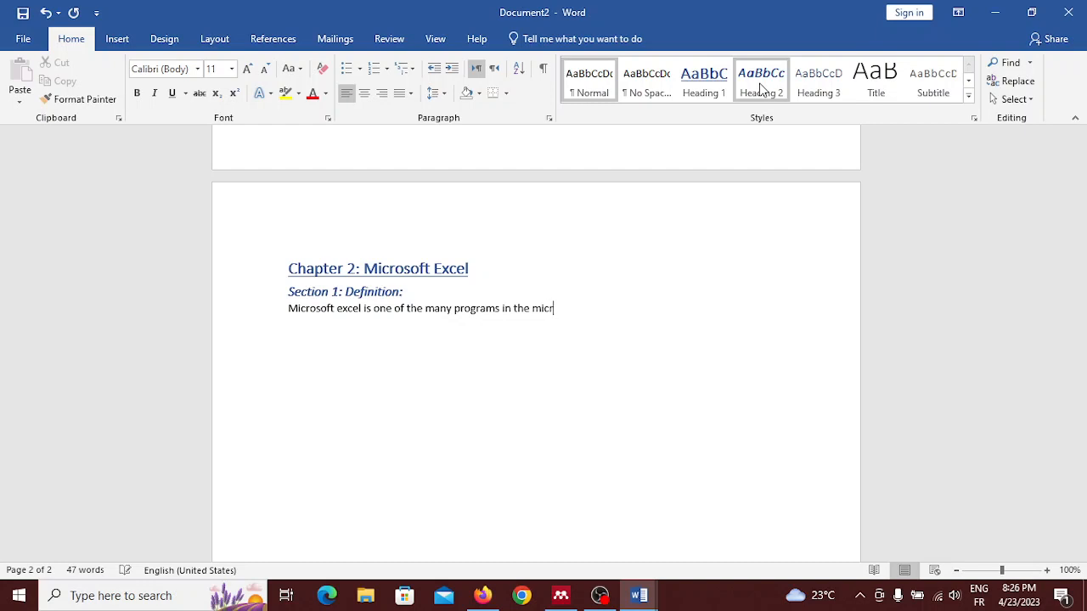
{"action": "type", "text": "osoft"}
{"action": "type", "text": " offiv"}
{"action": "type", "text": "e sui"}
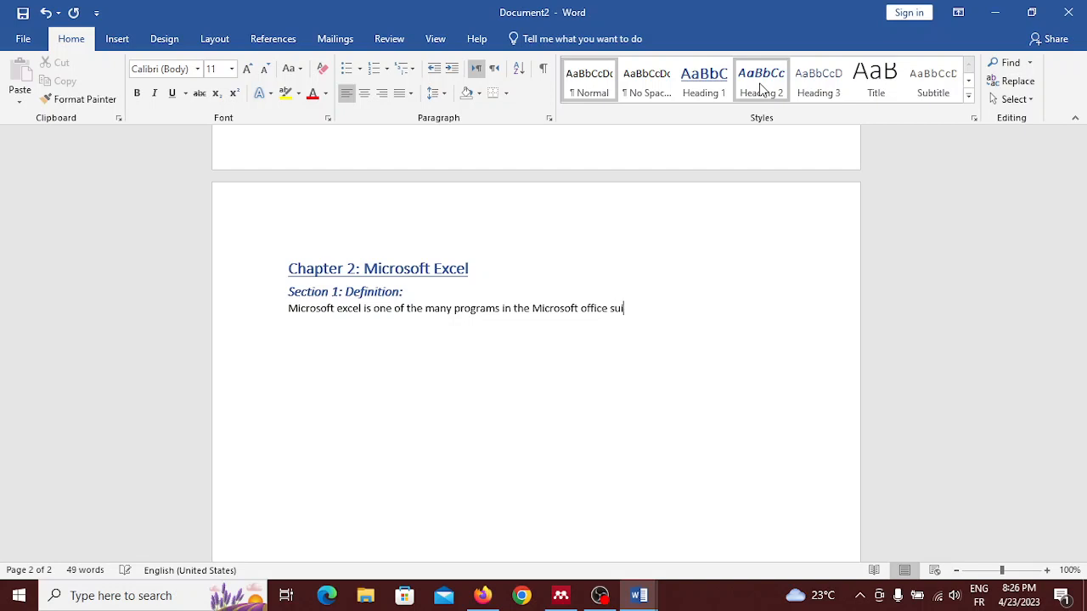
{"action": "type", "text": "te of products."}
{"action": "key", "text": "Return"}
Step: Insert a page break on the empty line after the Section 1 definition to start a new page
{"action": "scroll", "coordinate": [440, 242], "scroll_direction": "down", "scroll_amount": 1}
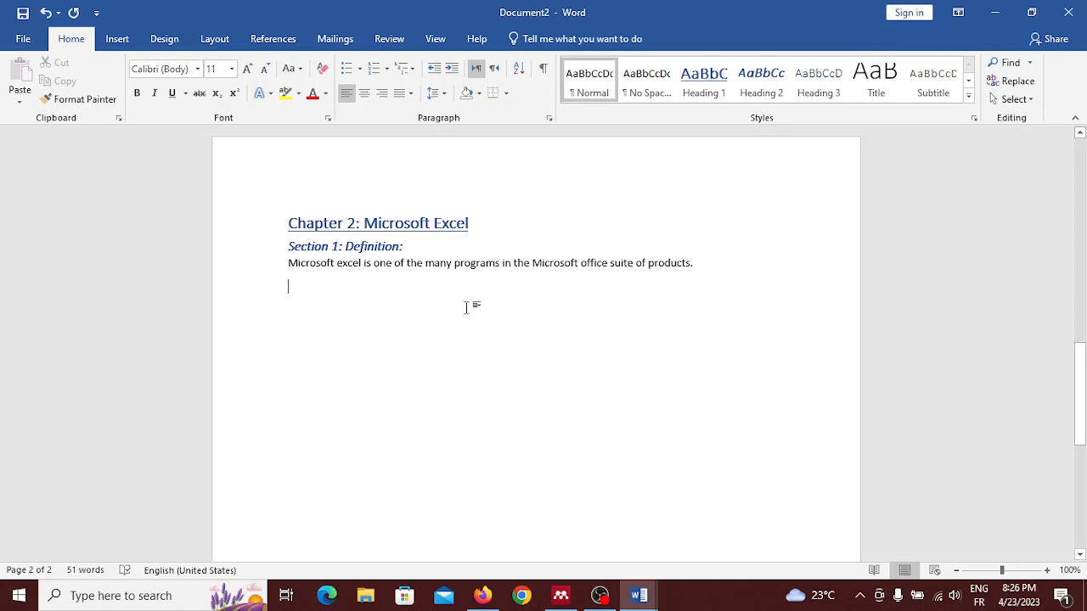
{"action": "left_click", "coordinate": [213, 43]}
{"action": "left_click", "coordinate": [202, 63]}
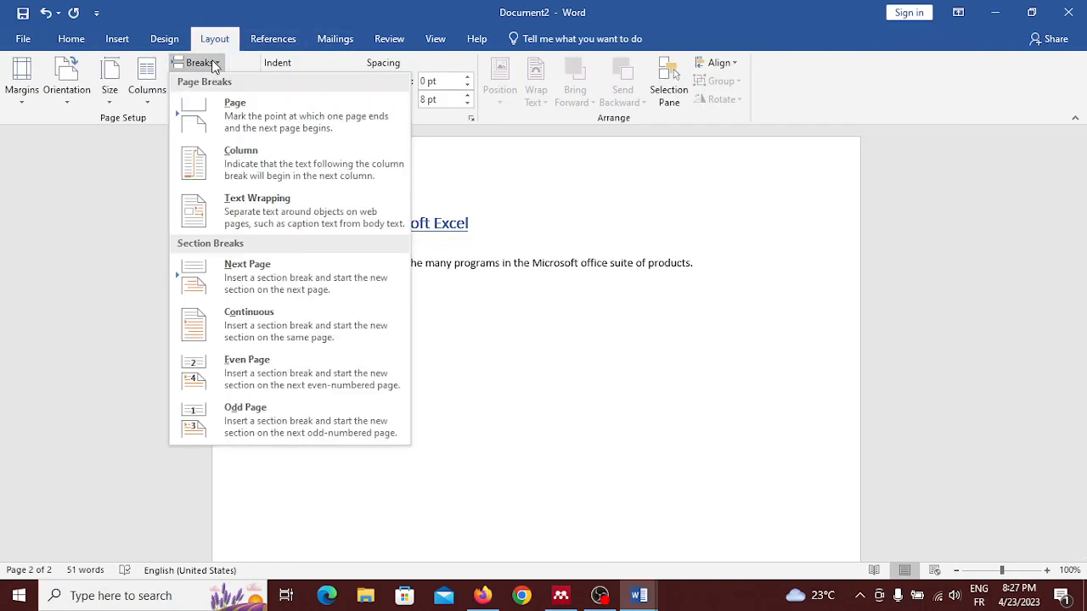
{"action": "left_click", "coordinate": [253, 114]}
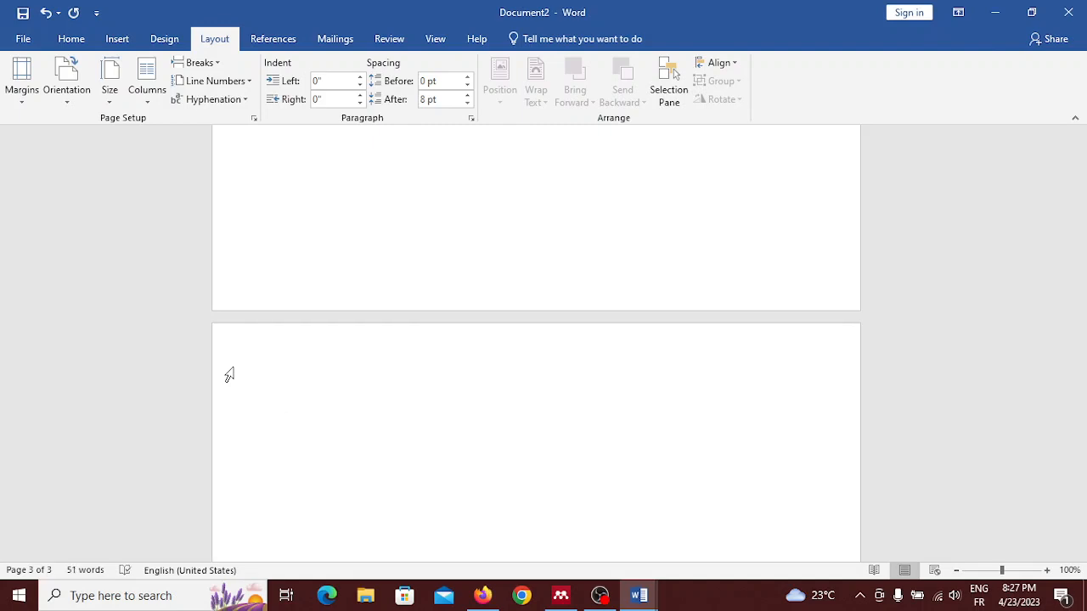
Step: Add the Heading 2 line "Section 2: The uses of Microsoft excel" on the new page and start a line beneath it
{"action": "left_click", "coordinate": [72, 44]}
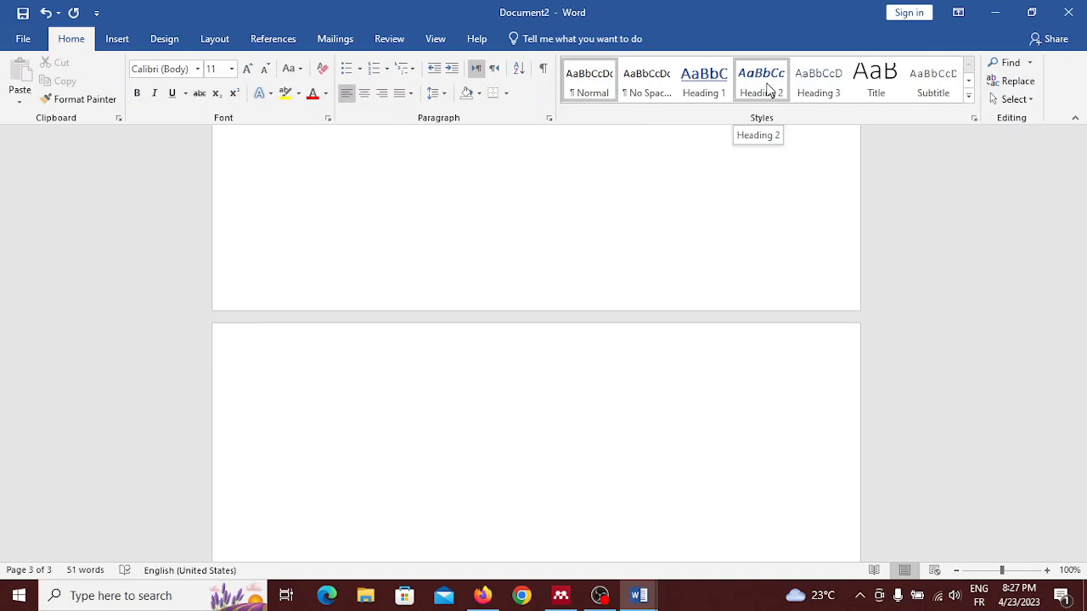
{"action": "left_click", "coordinate": [769, 89]}
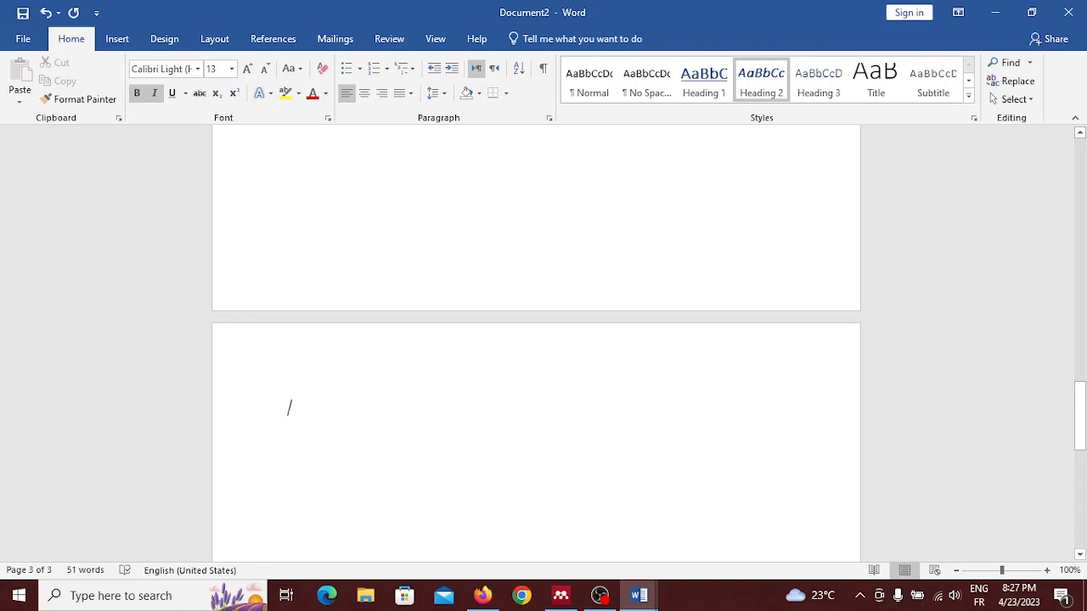
{"action": "type", "text": "Sec"}
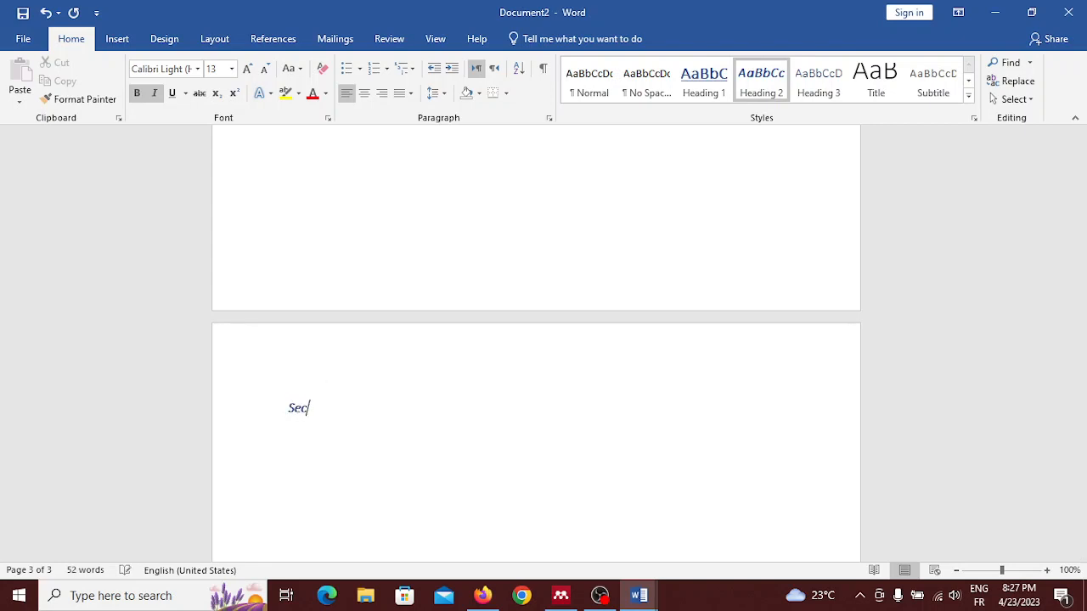
{"action": "type", "text": "tion 2: The uses of mic"}
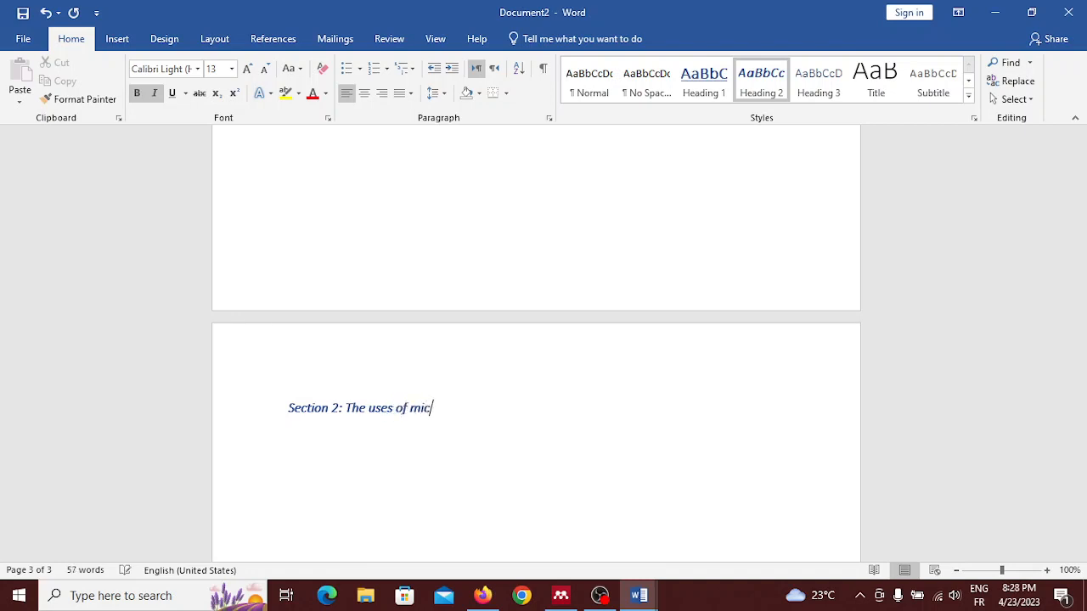
{"action": "type", "text": "rosoft excel"}
{"action": "key", "text": "Return"}
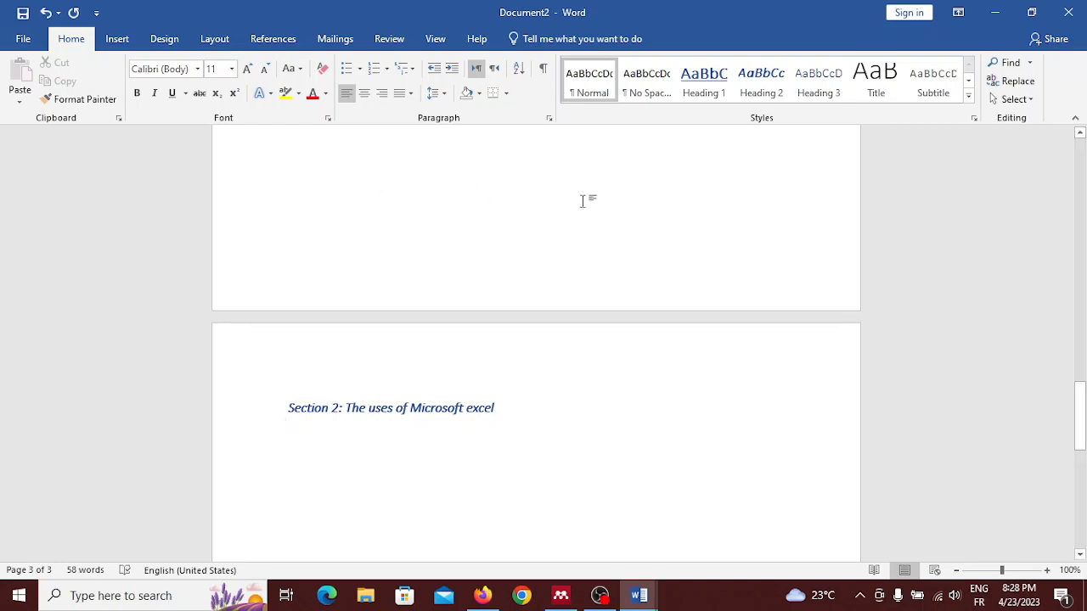
Step: Apply Heading 3 to the empty line below the Section 2 heading and modify the style to 11 pt with underline
{"action": "left_click", "coordinate": [798, 93]}
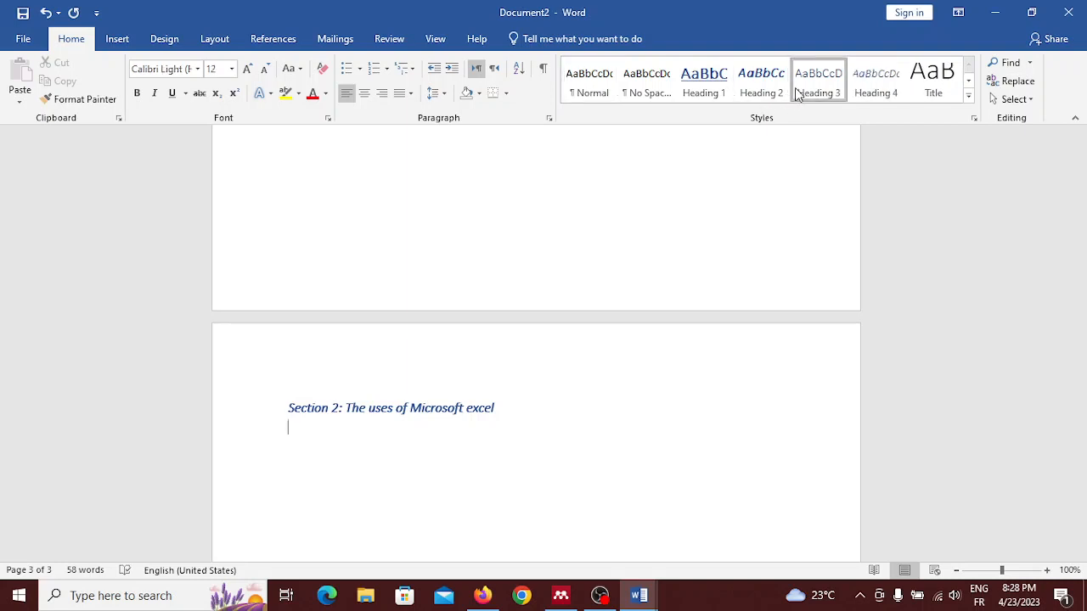
{"action": "right_click", "coordinate": [798, 93]}
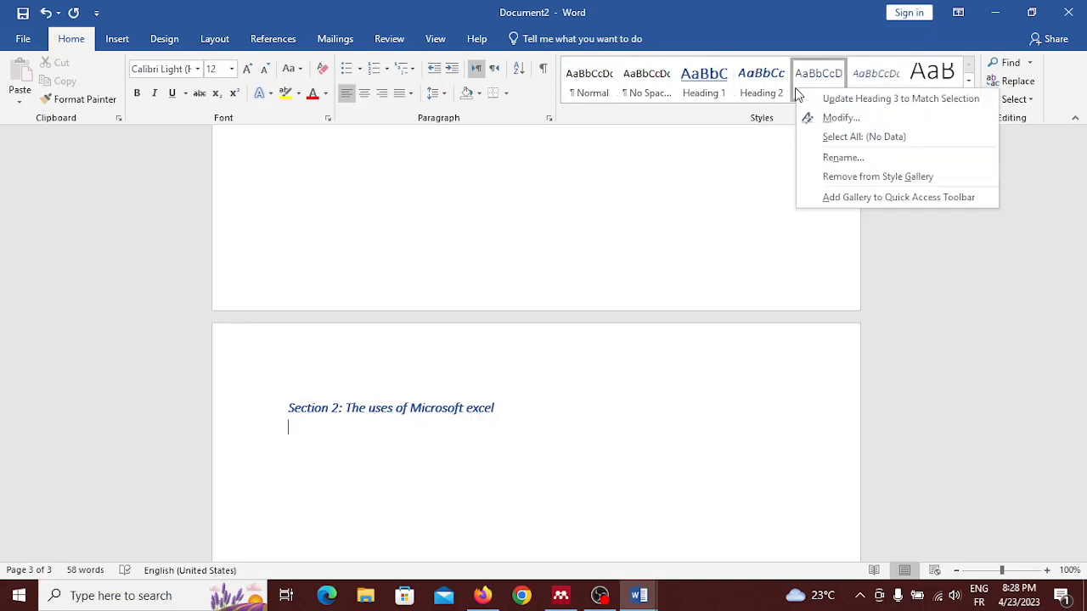
{"action": "left_click", "coordinate": [835, 120]}
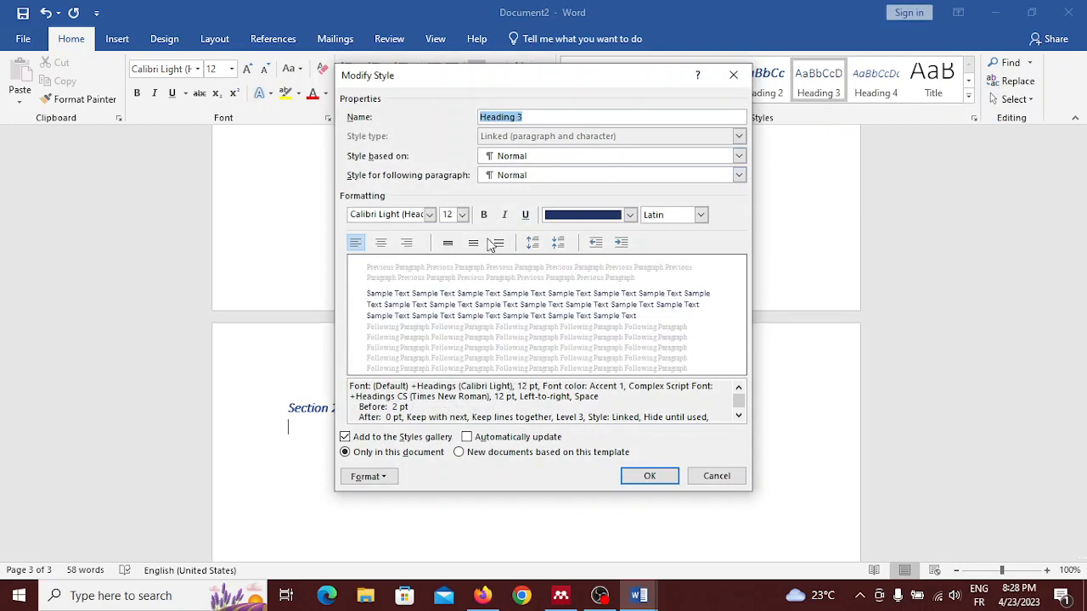
{"action": "left_click", "coordinate": [463, 218]}
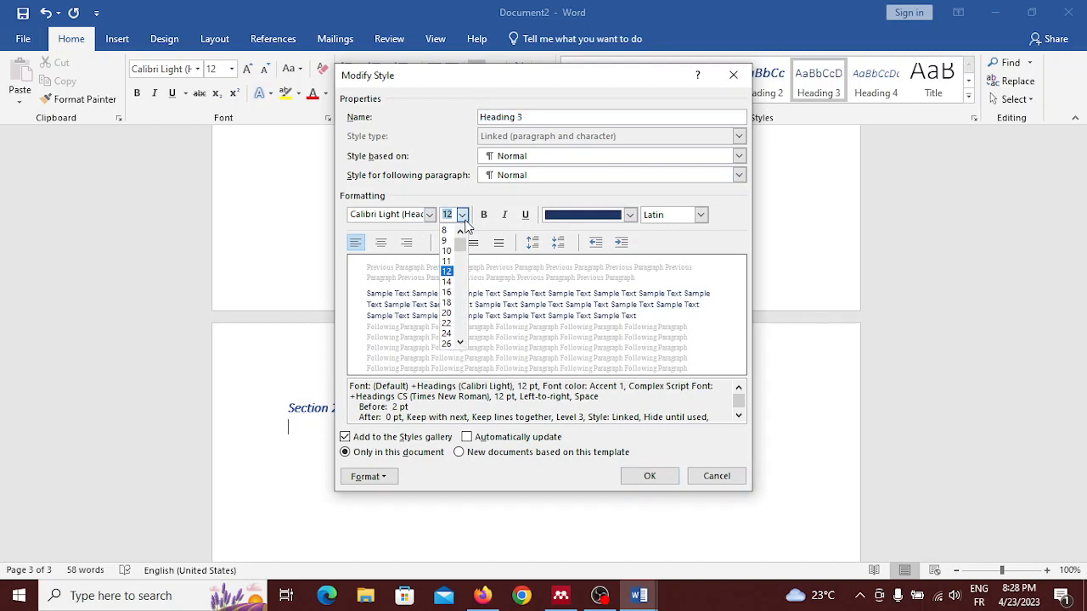
{"action": "left_click", "coordinate": [449, 261]}
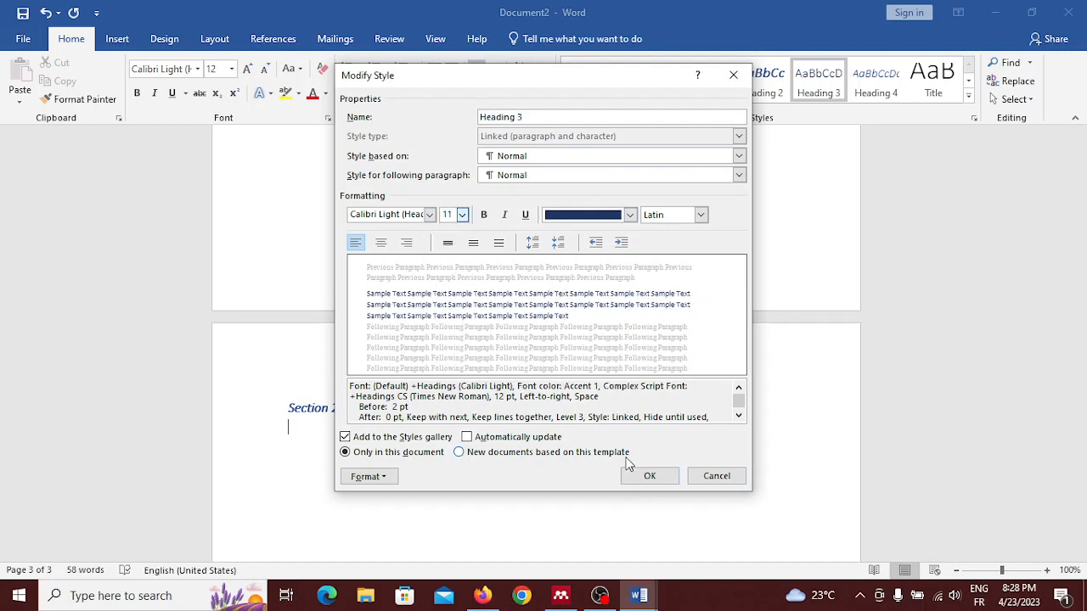
{"action": "left_click", "coordinate": [525, 217]}
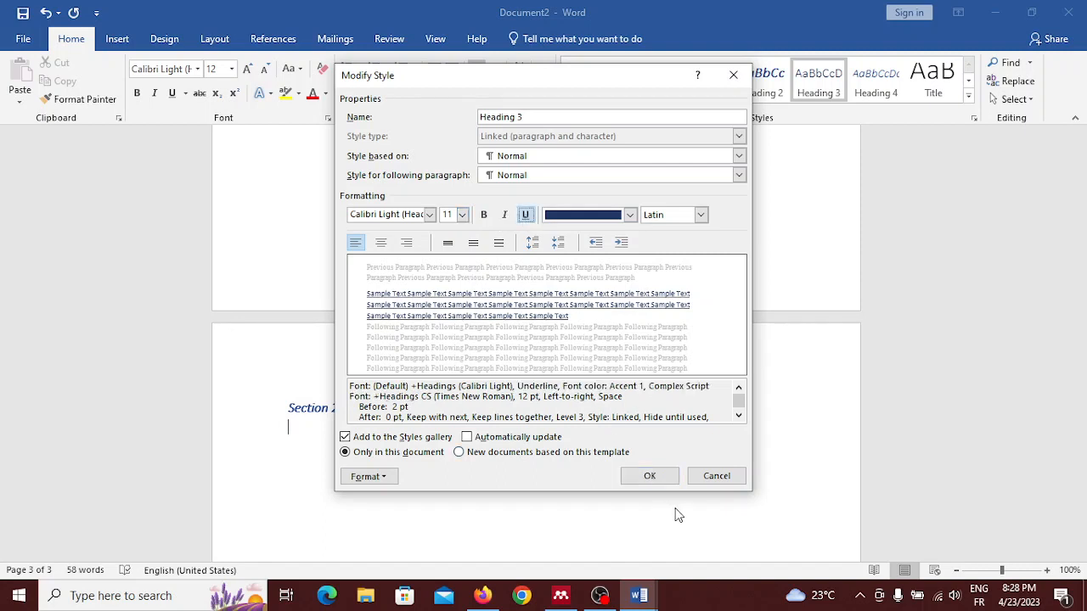
{"action": "left_click", "coordinate": [650, 478]}
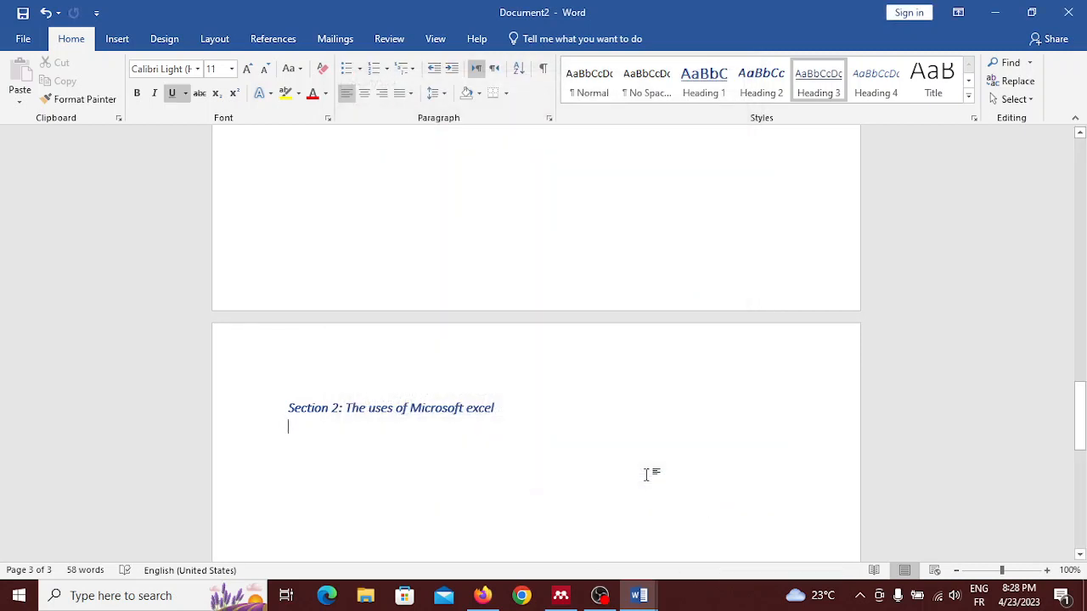
Step: Enter "Calculations:" as the Heading 3 subheading under Section 2 and start a body line beneath it
{"action": "key", "text": "Return"}
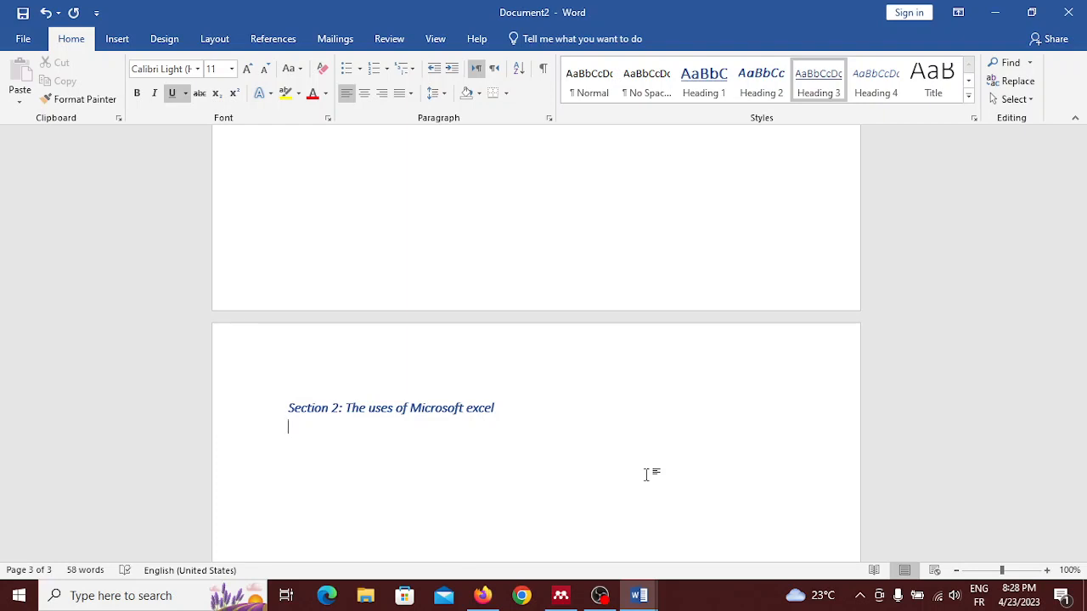
{"action": "type", "text": "d"}
{"action": "type", "text": "al"}
{"action": "type", "text": "cula"}
{"action": "type", "text": "tions"}
{"action": "type", "text": ":"}
{"action": "key", "text": "Return"}
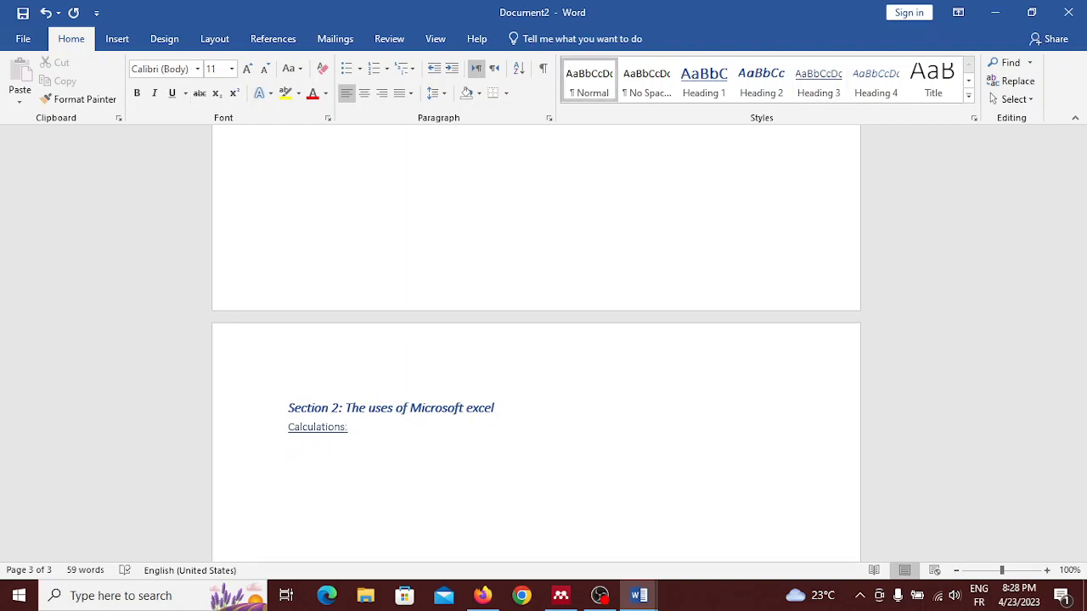
Step: Write the sentence "Microsoft excel is a powerful tool for calculations." under the Calculations subheading
{"action": "type", "text": "Mic"}
{"action": "type", "text": "ros"}
{"action": "type", "text": "oft of"}
{"action": "key", "text": "BackSpace"}
{"action": "key", "text": "BackSpace"}
{"action": "type", "text": "excel is a "}
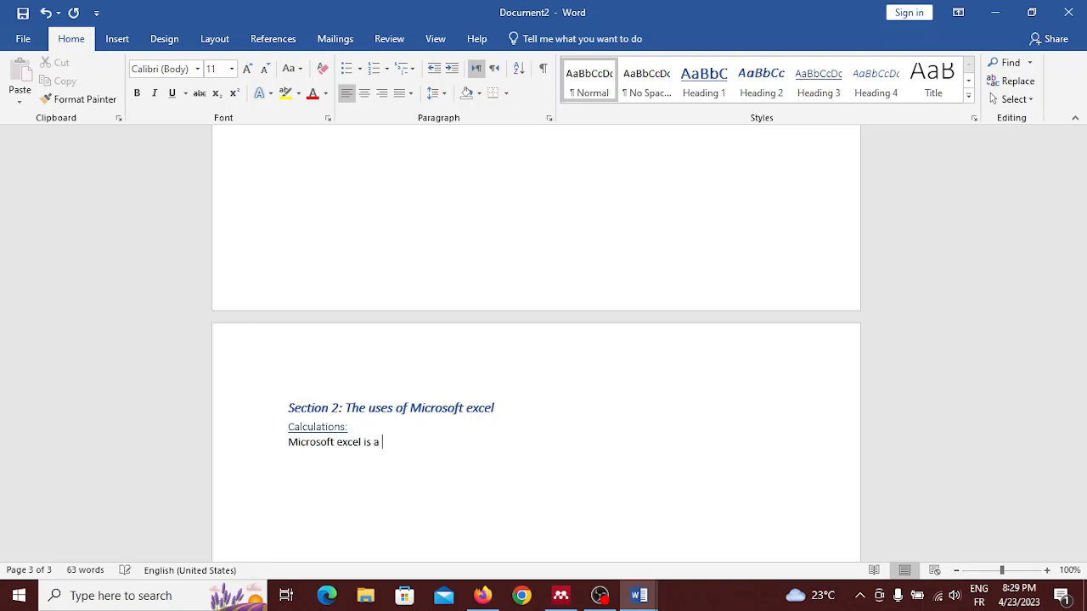
{"action": "type", "text": "powerful tool for calculatio"}
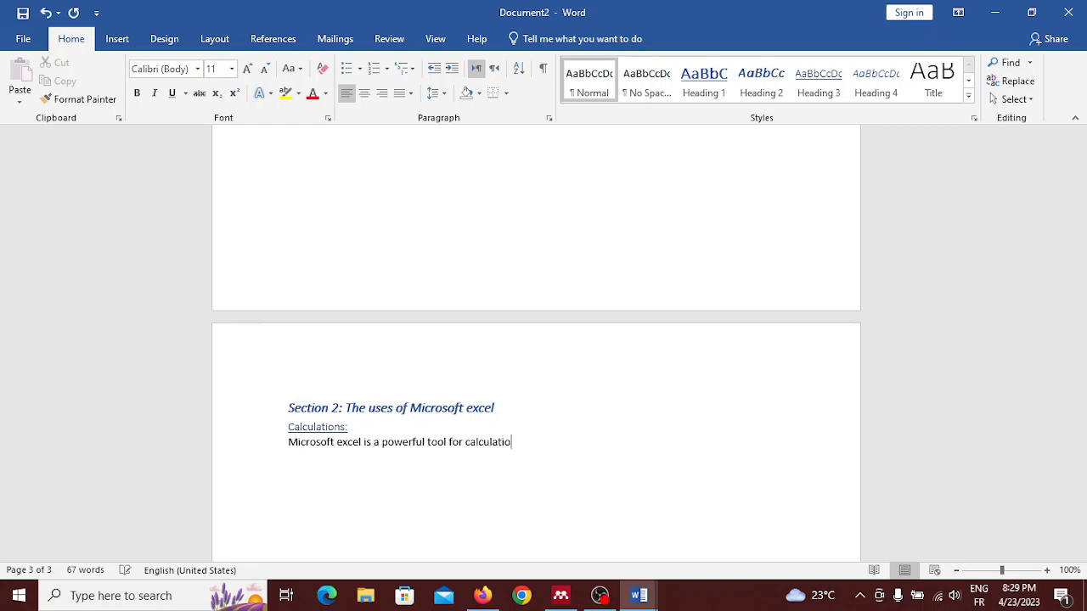
{"action": "type", "text": "ns."}
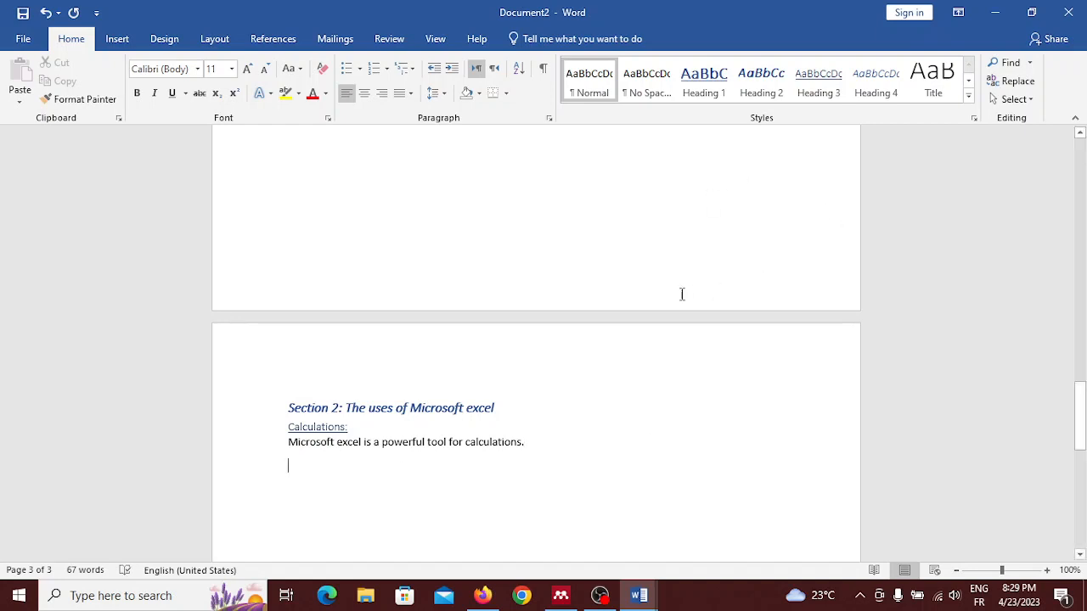
Step: Add the Heading 3 subheading "Tables:" below the calculations sentence and start a body line beneath it
{"action": "left_click", "coordinate": [836, 88]}
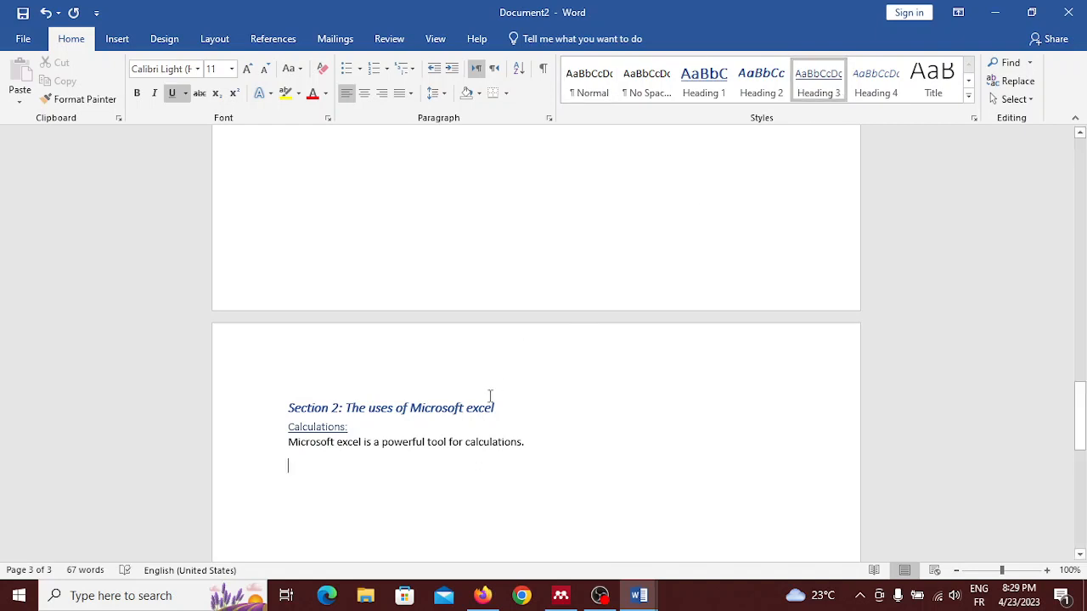
{"action": "type", "text": "Ta"}
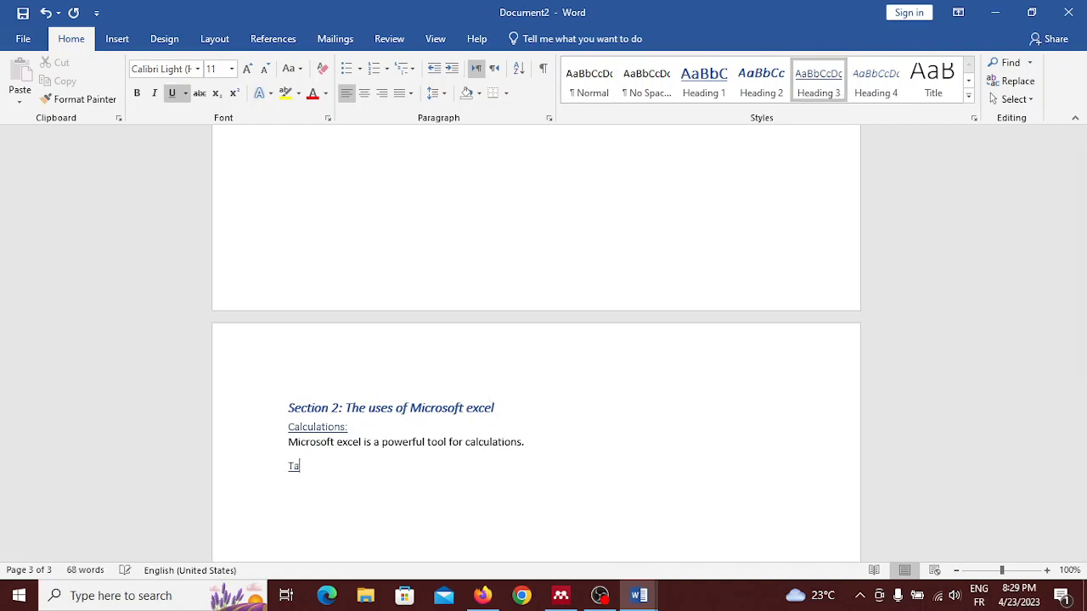
{"action": "type", "text": "bles:"}
{"action": "key", "text": "Return"}
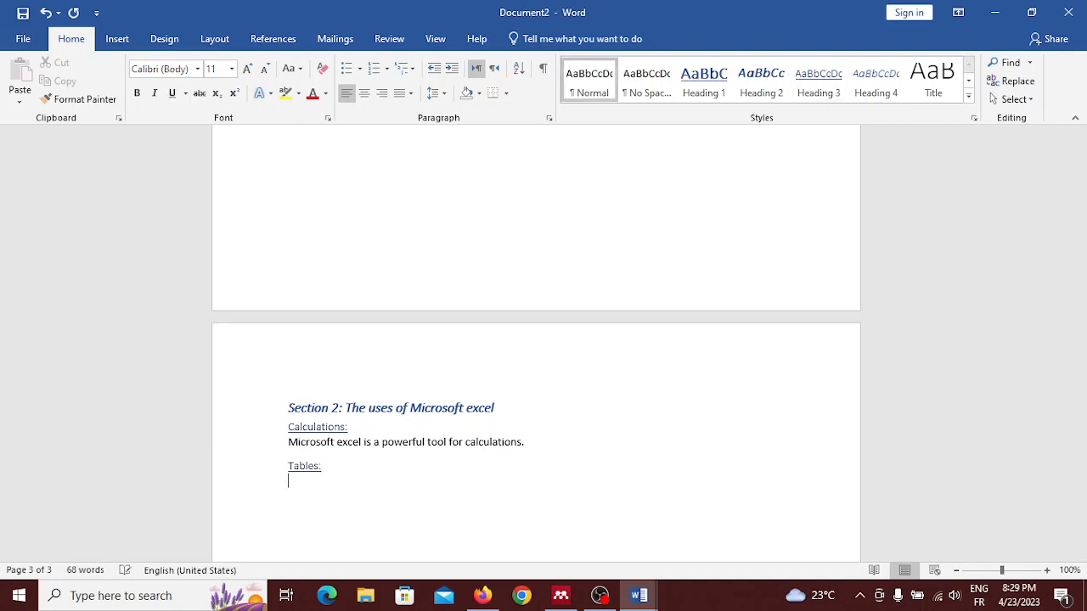
Step: Write "Microsoft Excel can also be used to create and manage tables like so:" under the Tables subheading and start a new line
{"action": "type", "text": "Microsoft Ec"}
{"action": "key", "text": "BackSpace"}
{"action": "type", "text": "xcel can also"}
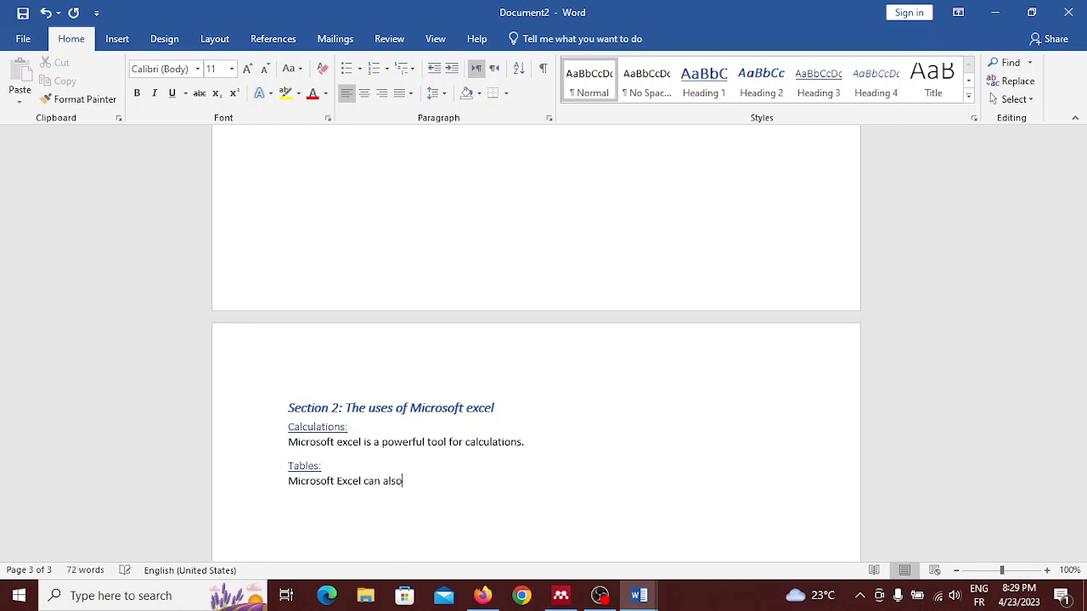
{"action": "type", "text": " be used to create and "}
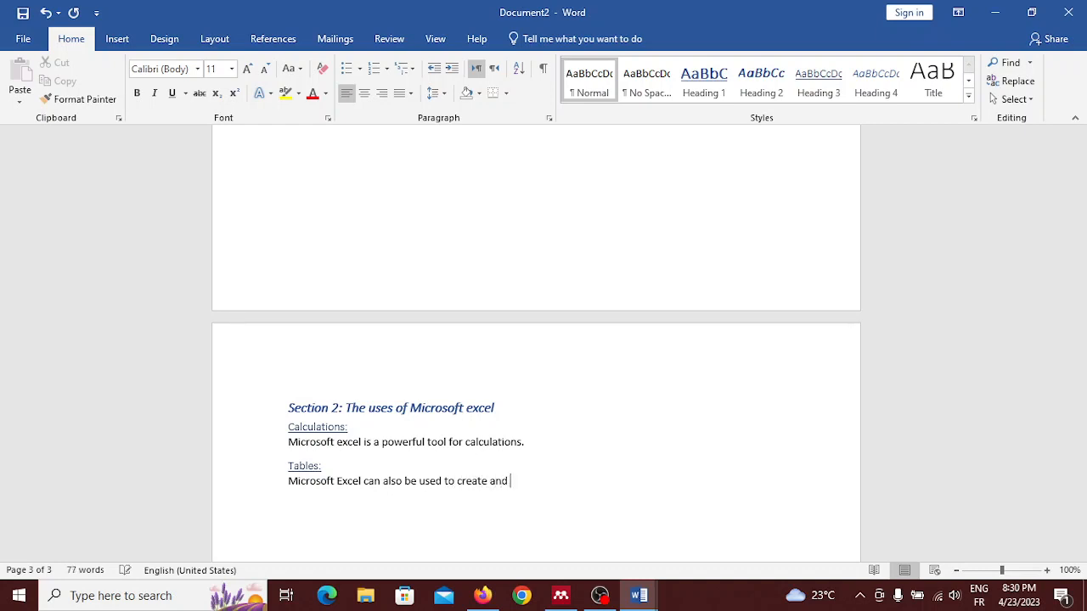
{"action": "type", "text": "manage tables like so:"}
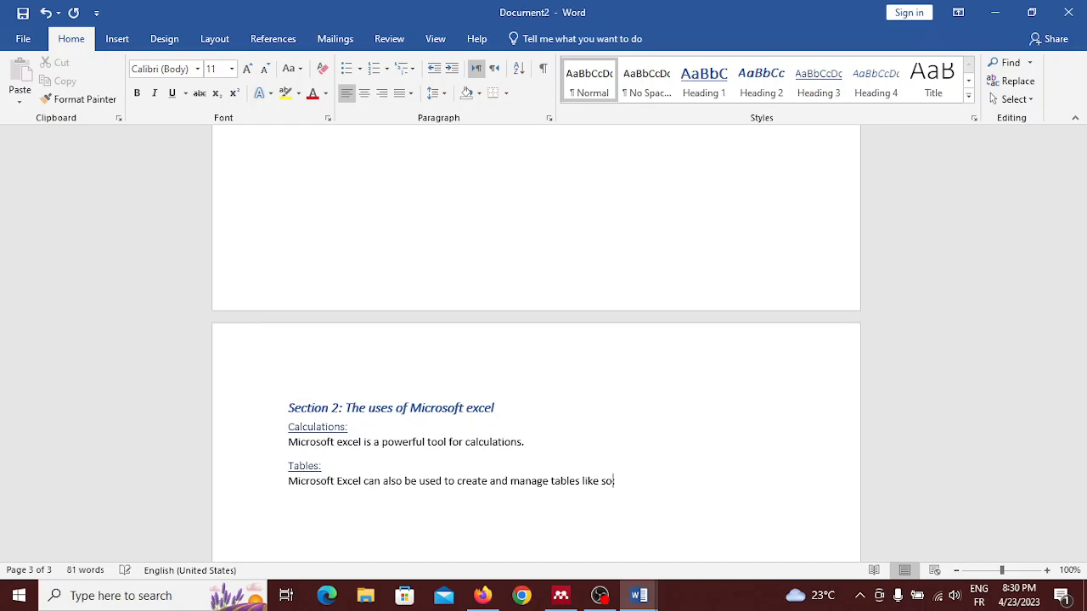
{"action": "scroll", "coordinate": [543, 340], "scroll_direction": "down", "scroll_amount": 3}
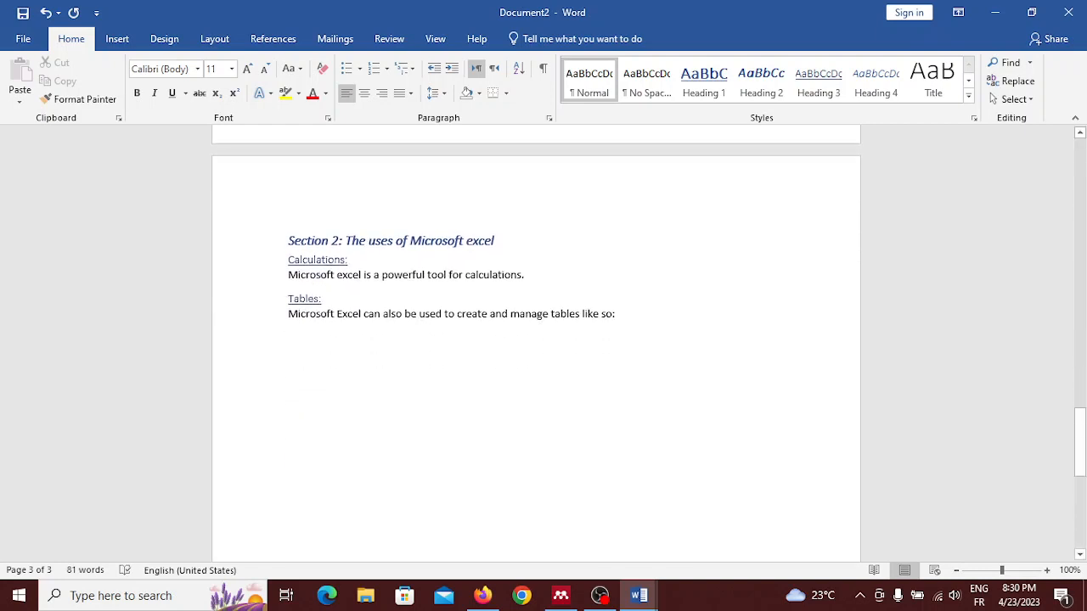
{"action": "scroll", "coordinate": [281, 532], "scroll_direction": "down", "scroll_amount": 1}
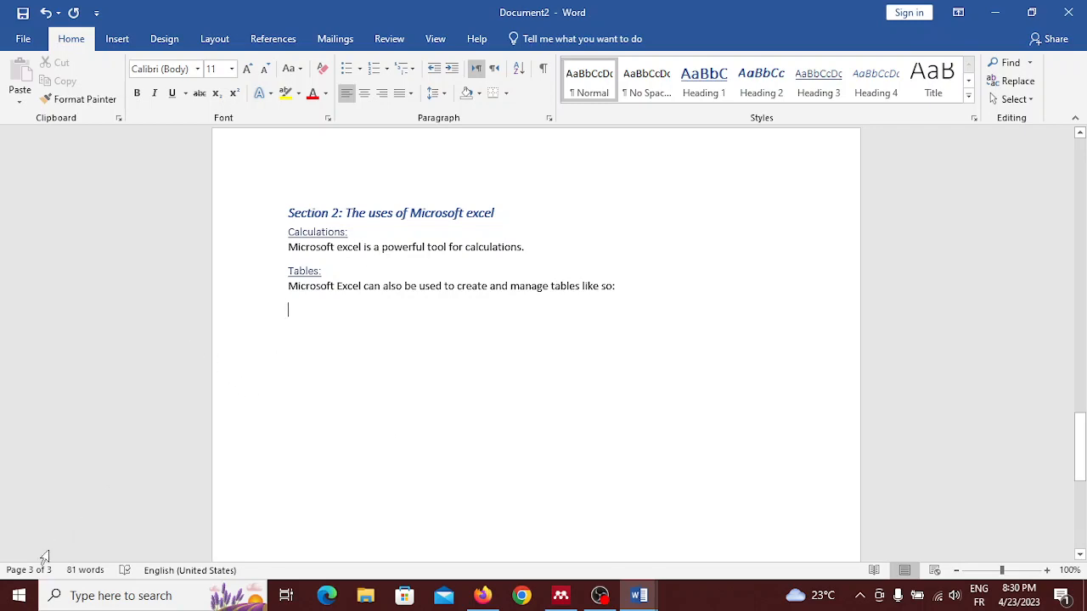
Step: Switch to Excel, open the recent workbook "demo", take a screenshot of its grade table, and close Excel
{"action": "left_click", "coordinate": [19, 595]}
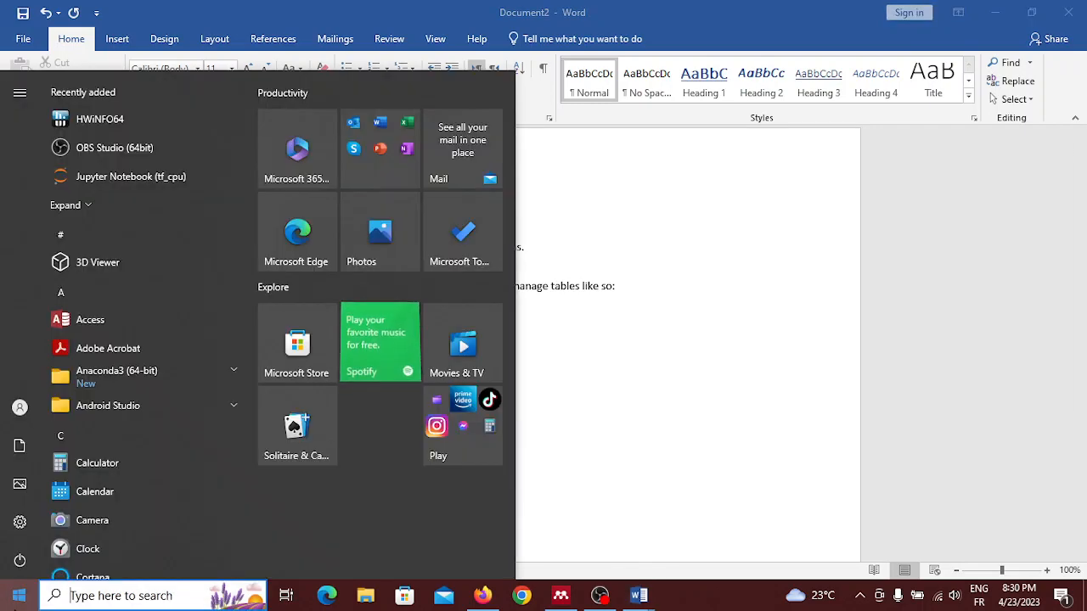
{"action": "type", "text": "e"}
{"action": "key", "text": "Return"}
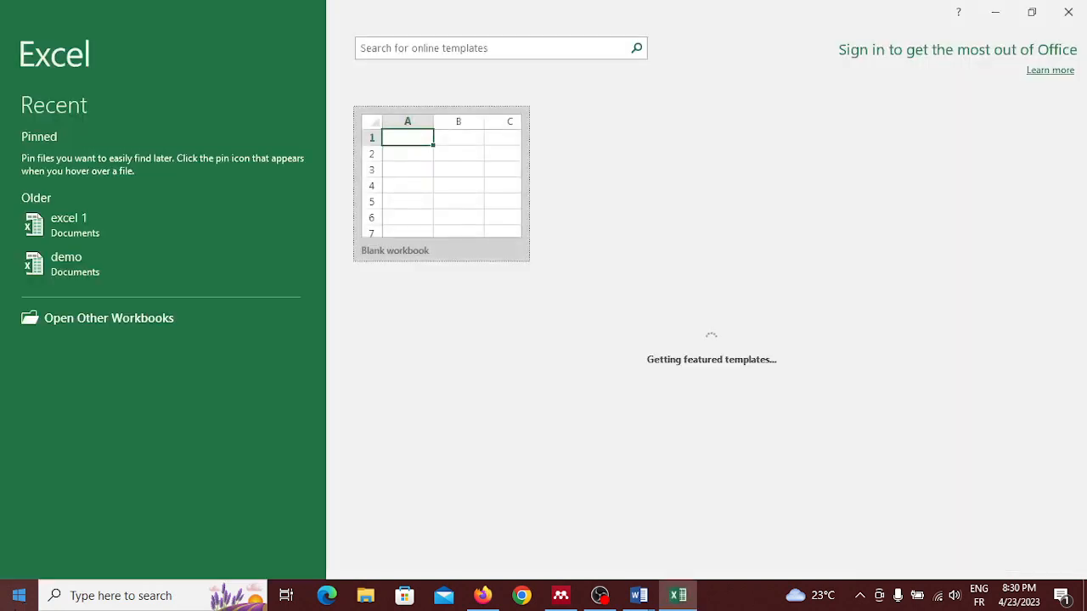
{"action": "left_click", "coordinate": [109, 259]}
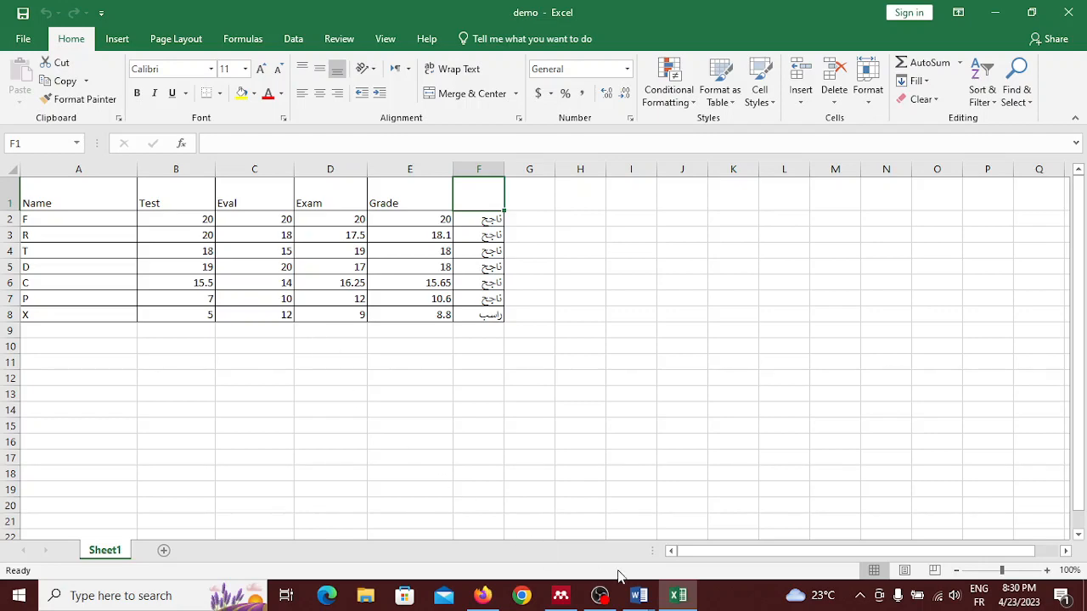
{"action": "left_click", "coordinate": [1068, 13]}
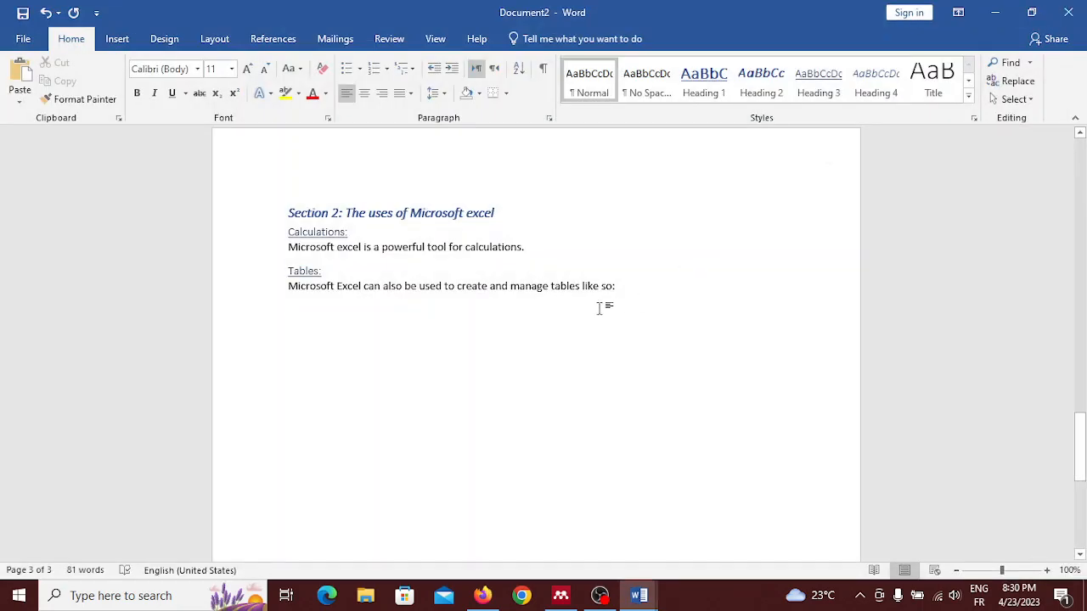
Step: Insert the picture Screenshot (9) under the Tables sentence and stretch it vertically to about 5.34" high
{"action": "left_click", "coordinate": [117, 38]}
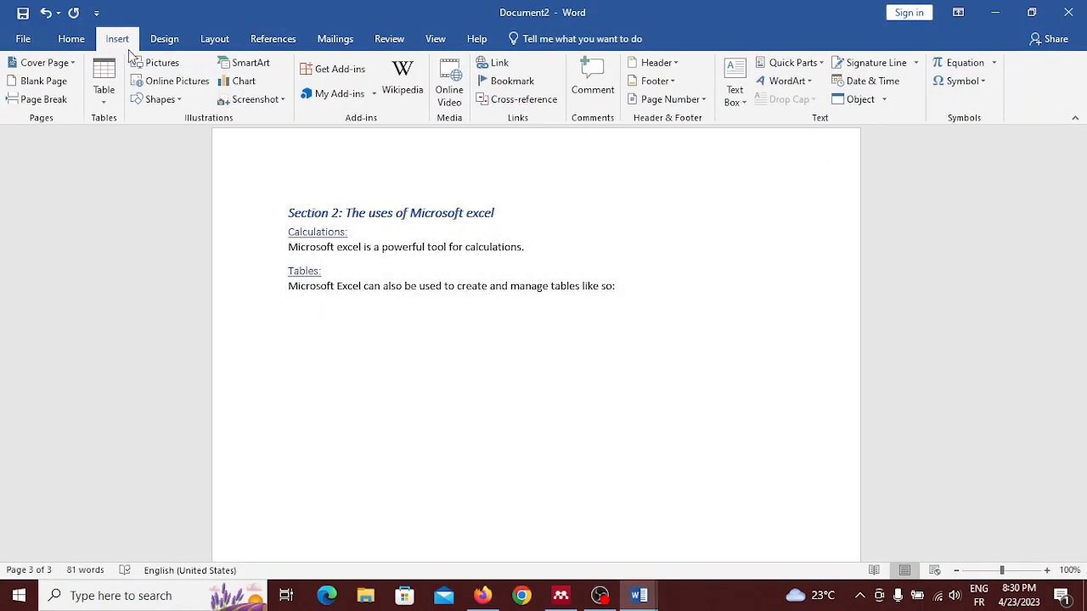
{"action": "left_click", "coordinate": [159, 66]}
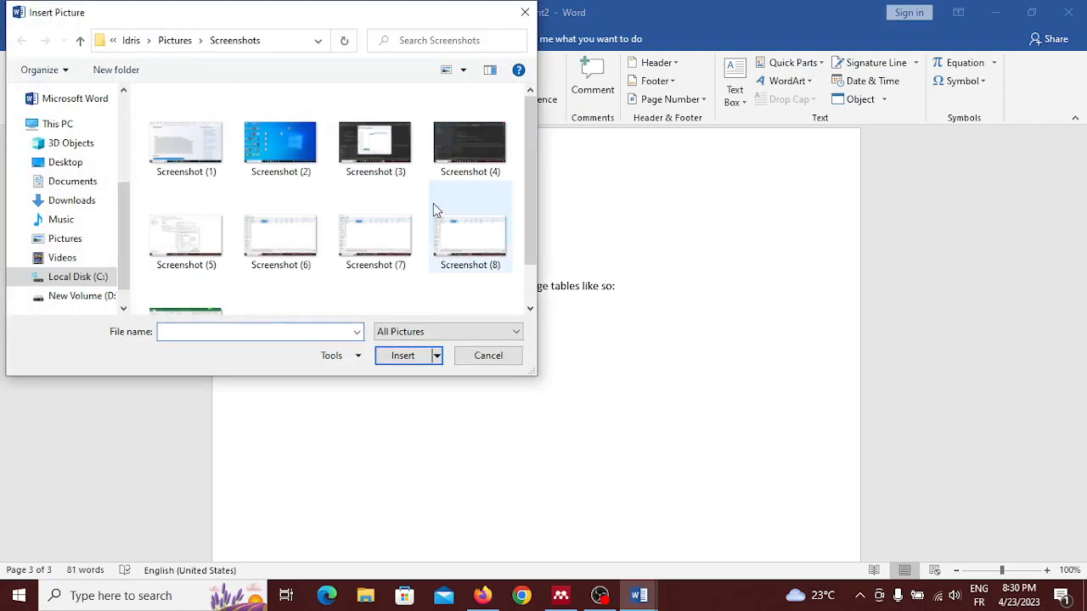
{"action": "scroll", "coordinate": [433, 204], "scroll_direction": "down", "scroll_amount": 1}
{"action": "double_click", "coordinate": [177, 291]}
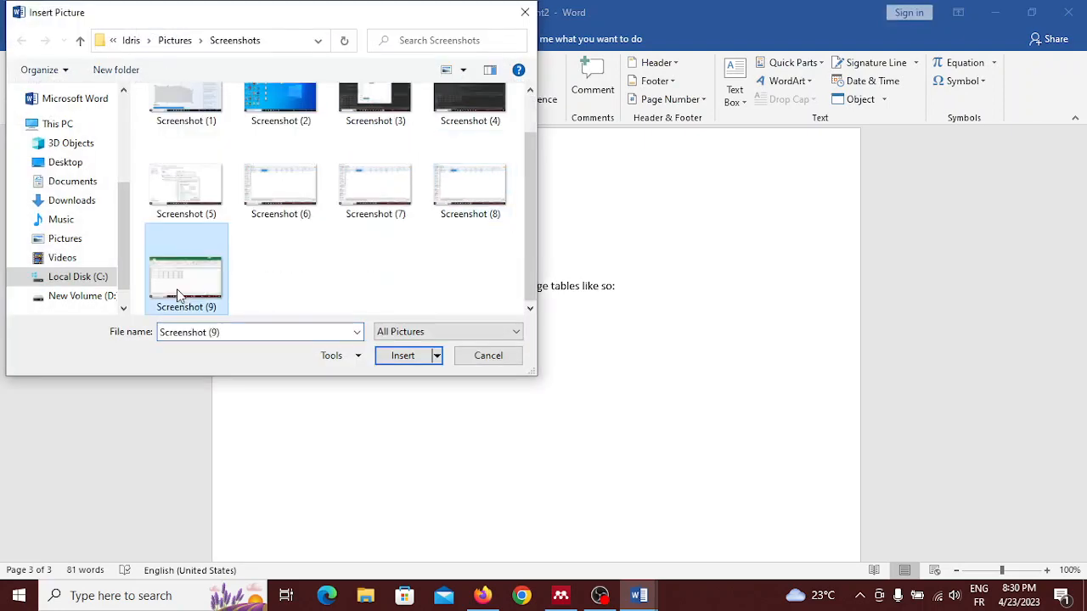
{"action": "scroll", "coordinate": [172, 296], "scroll_direction": "down", "scroll_amount": 6}
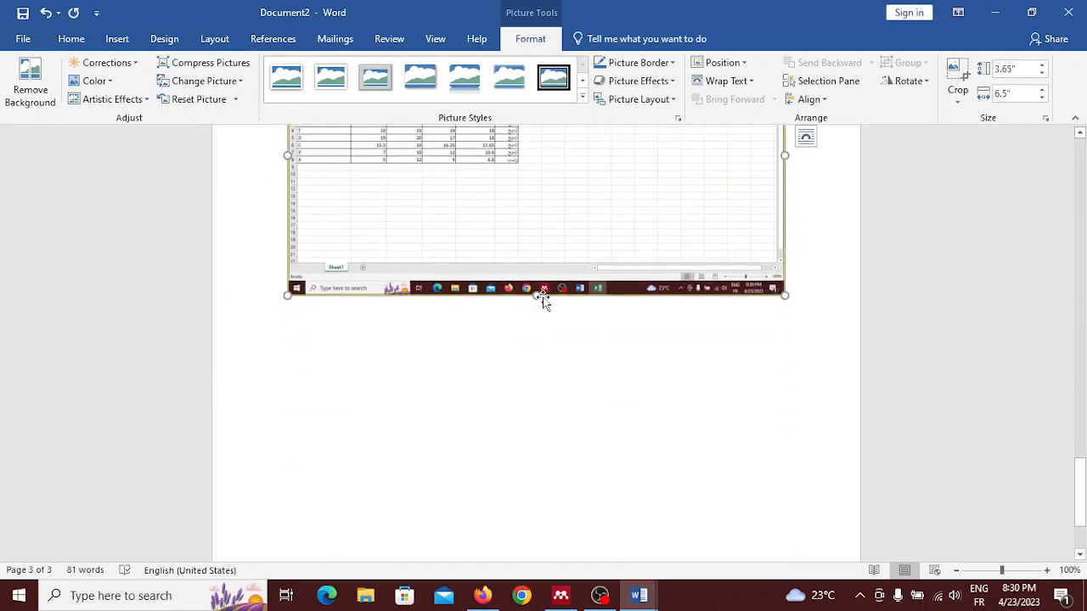
{"action": "left_click_drag", "start_coordinate": [535, 295], "coordinate": [544, 430]}
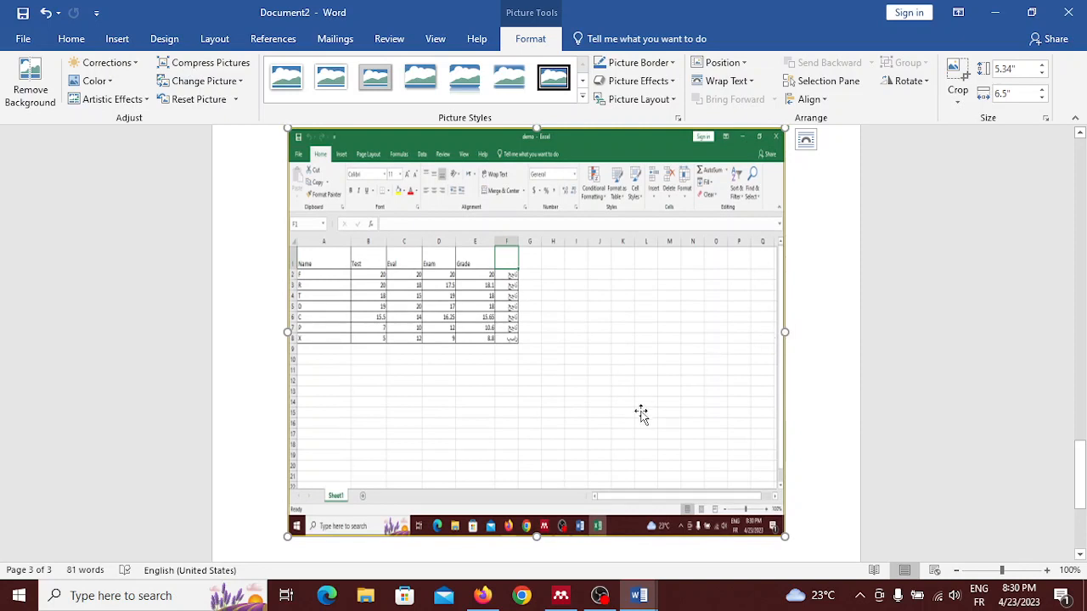
Step: Try inserting a page break while the Excel picture is selected, and undo it
{"action": "scroll", "coordinate": [642, 413], "scroll_direction": "up", "scroll_amount": 1}
{"action": "scroll", "coordinate": [643, 413], "scroll_direction": "down", "scroll_amount": 4}
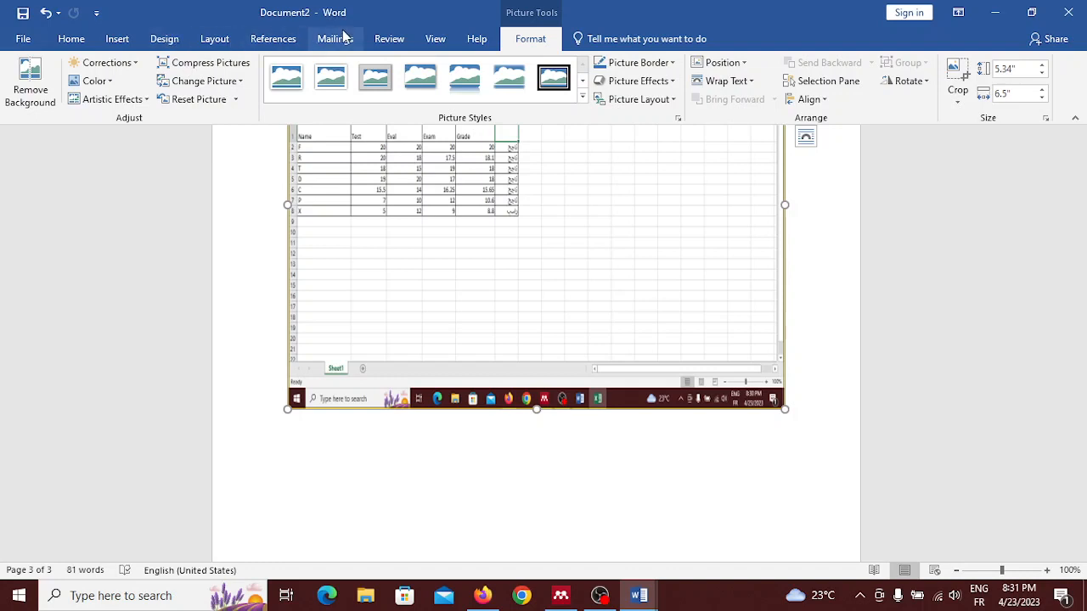
{"action": "left_click", "coordinate": [212, 39]}
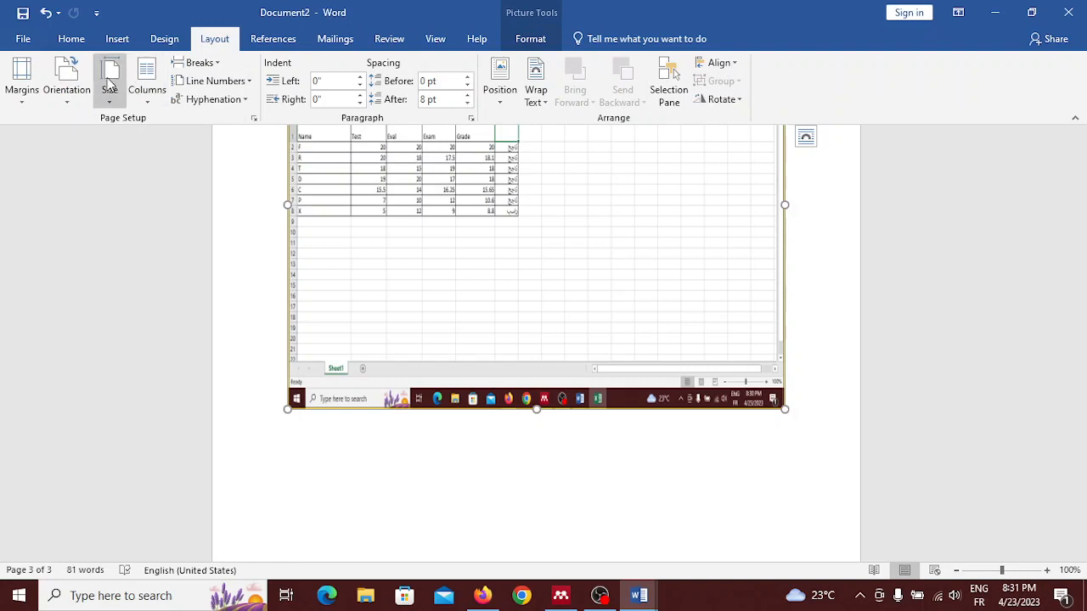
{"action": "left_click", "coordinate": [200, 64]}
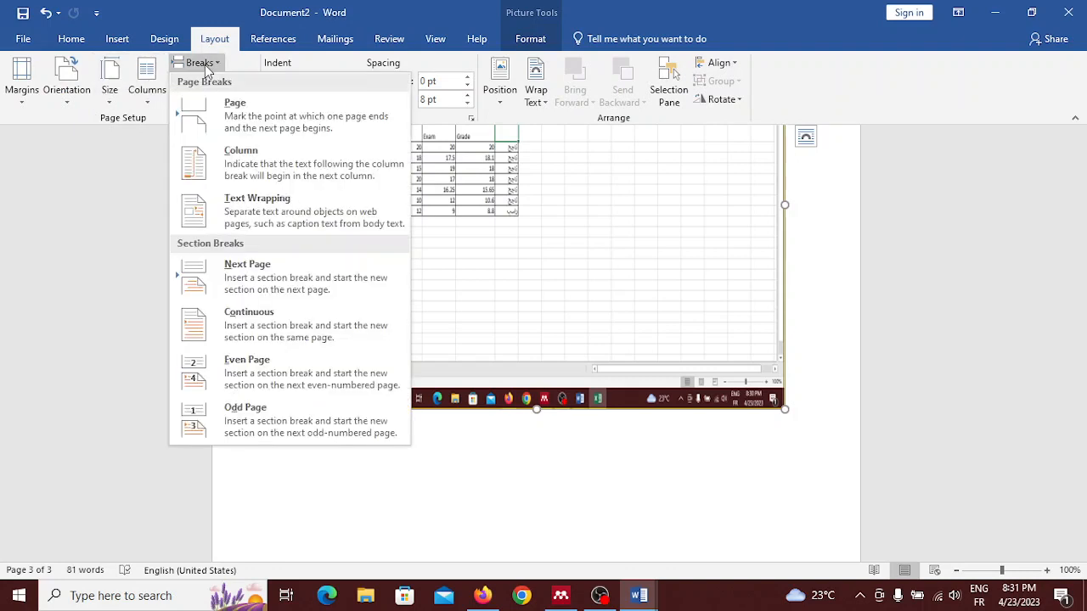
{"action": "left_click", "coordinate": [255, 127]}
{"action": "scroll", "coordinate": [255, 137], "scroll_direction": "up", "scroll_amount": 5}
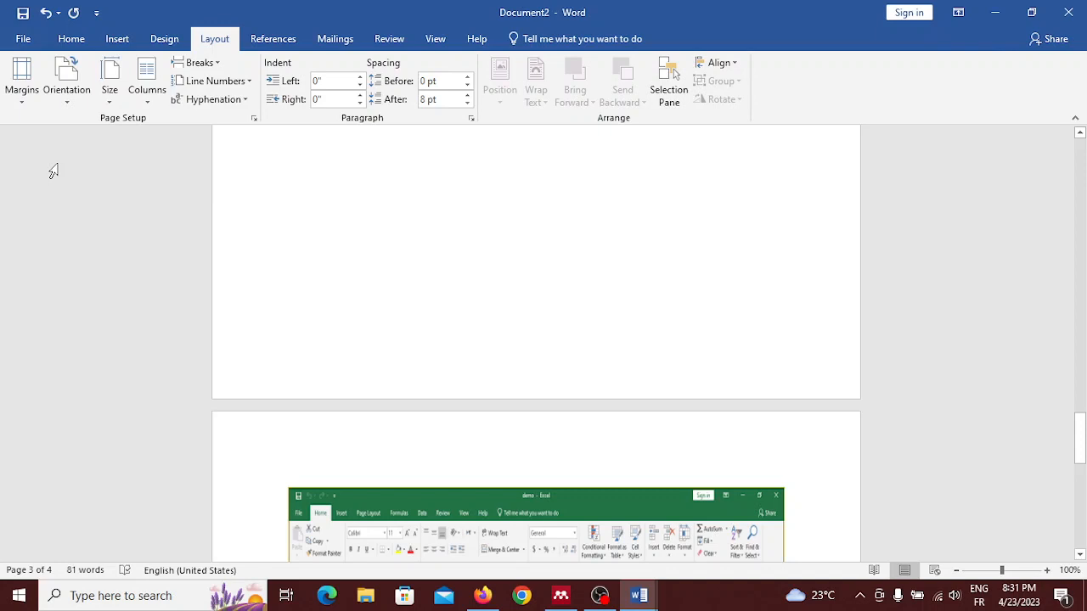
{"action": "left_click", "coordinate": [49, 15]}
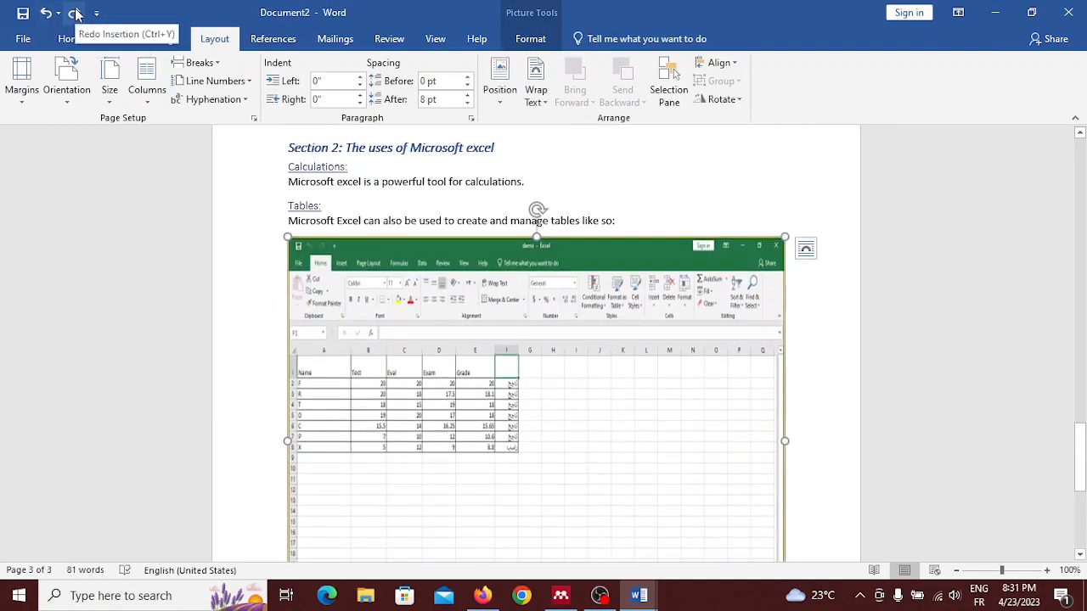
{"action": "left_click", "coordinate": [74, 13]}
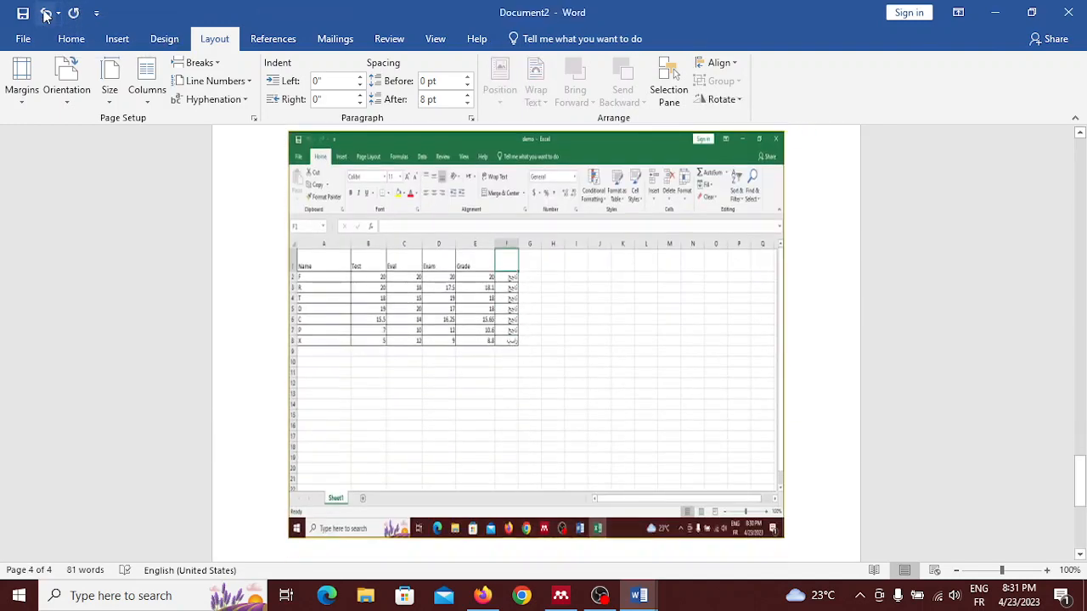
{"action": "left_click", "coordinate": [48, 15]}
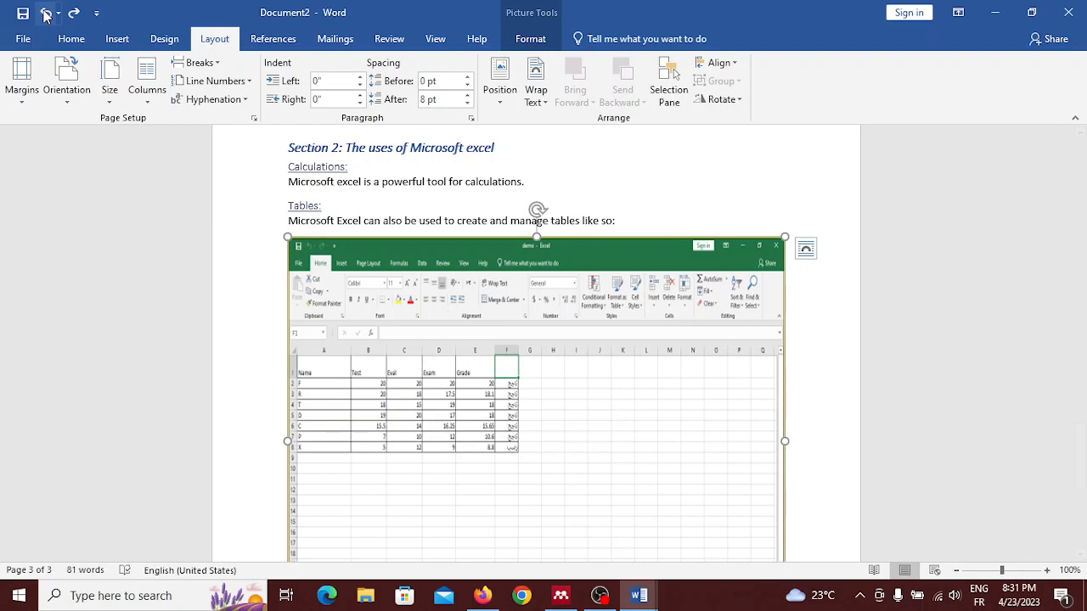
Step: Start a new line after the Excel picture and insert a page break there
{"action": "scroll", "coordinate": [224, 240], "scroll_direction": "down", "scroll_amount": 1}
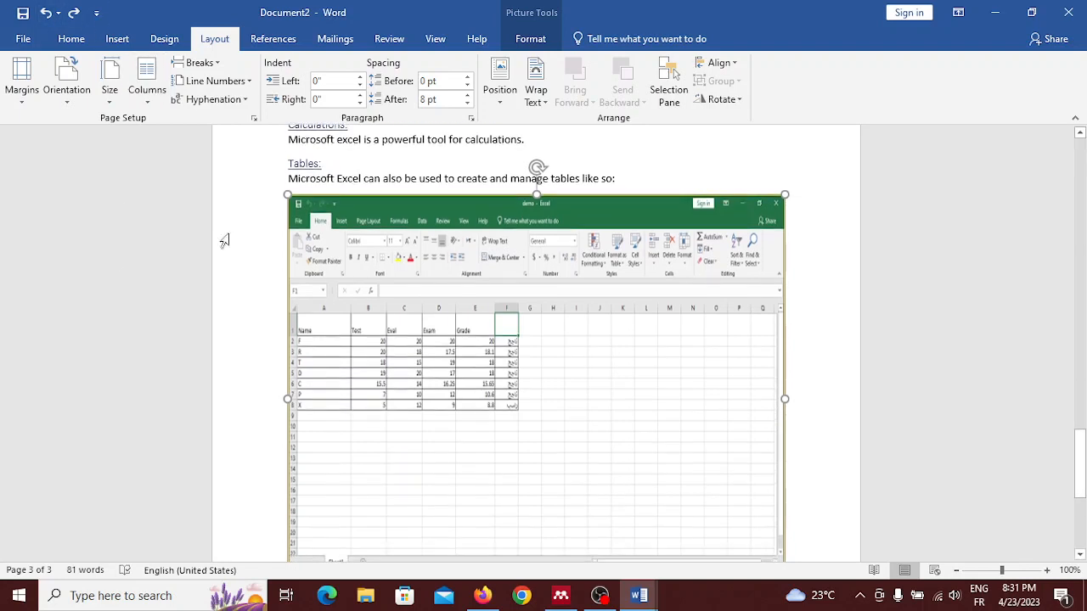
{"action": "scroll", "coordinate": [628, 252], "scroll_direction": "down", "scroll_amount": 5}
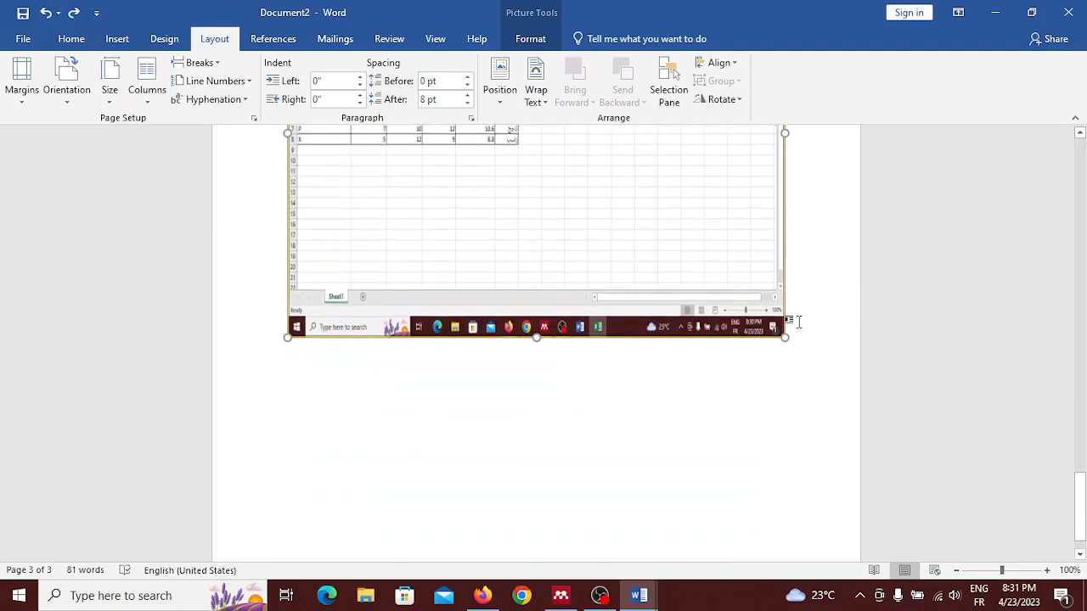
{"action": "left_click", "coordinate": [795, 321]}
{"action": "key", "text": "Return"}
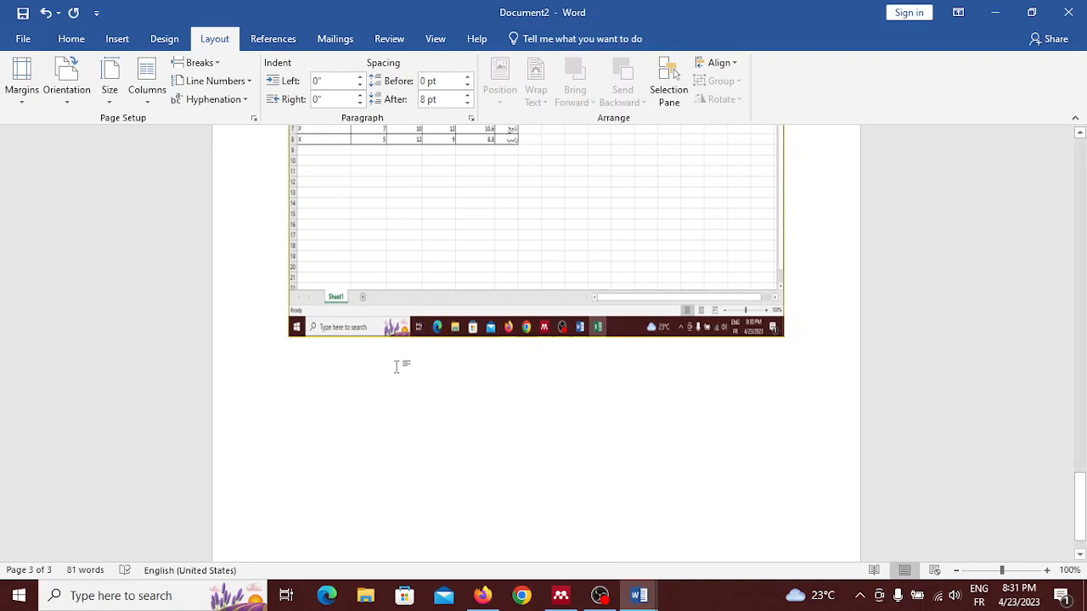
{"action": "scroll", "coordinate": [398, 363], "scroll_direction": "up", "scroll_amount": 1}
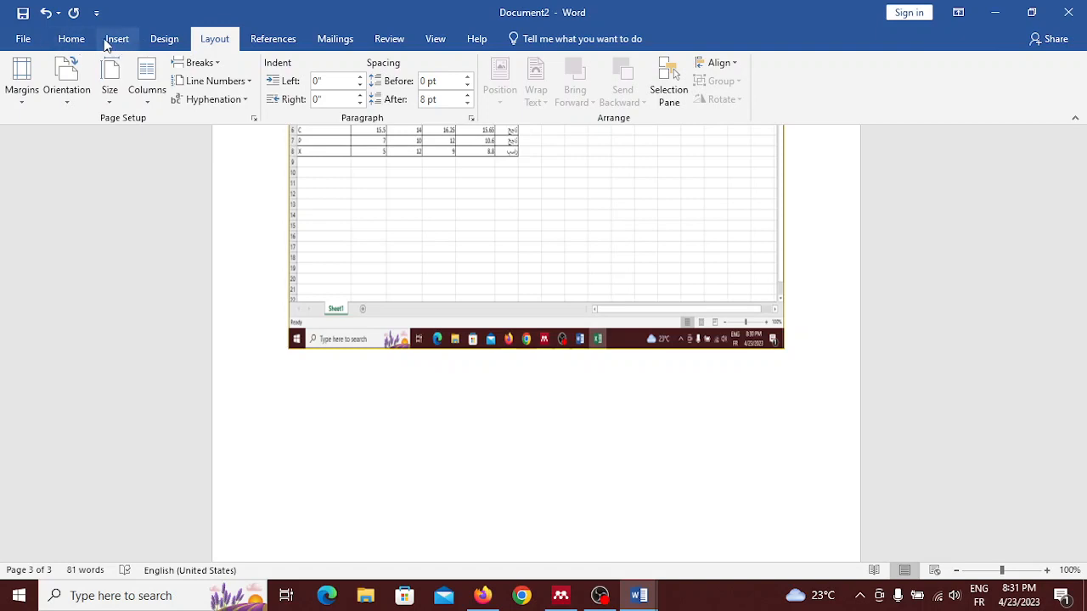
{"action": "left_click", "coordinate": [213, 68]}
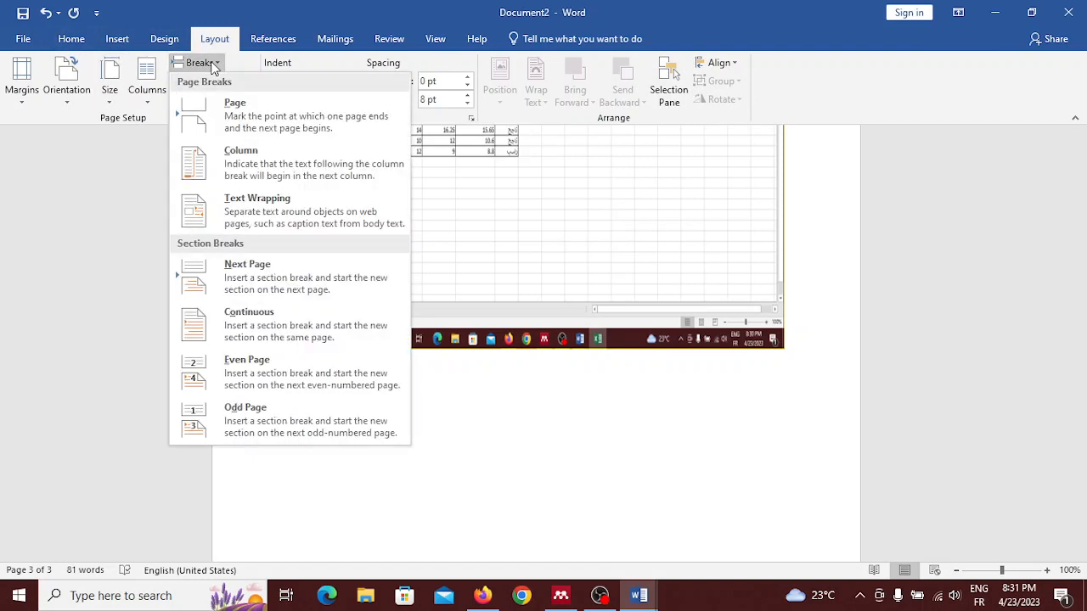
{"action": "left_click", "coordinate": [236, 117]}
Step: Apply the Heading 2 style to the empty line on the new page 4
{"action": "scroll", "coordinate": [236, 121], "scroll_direction": "down", "scroll_amount": 5}
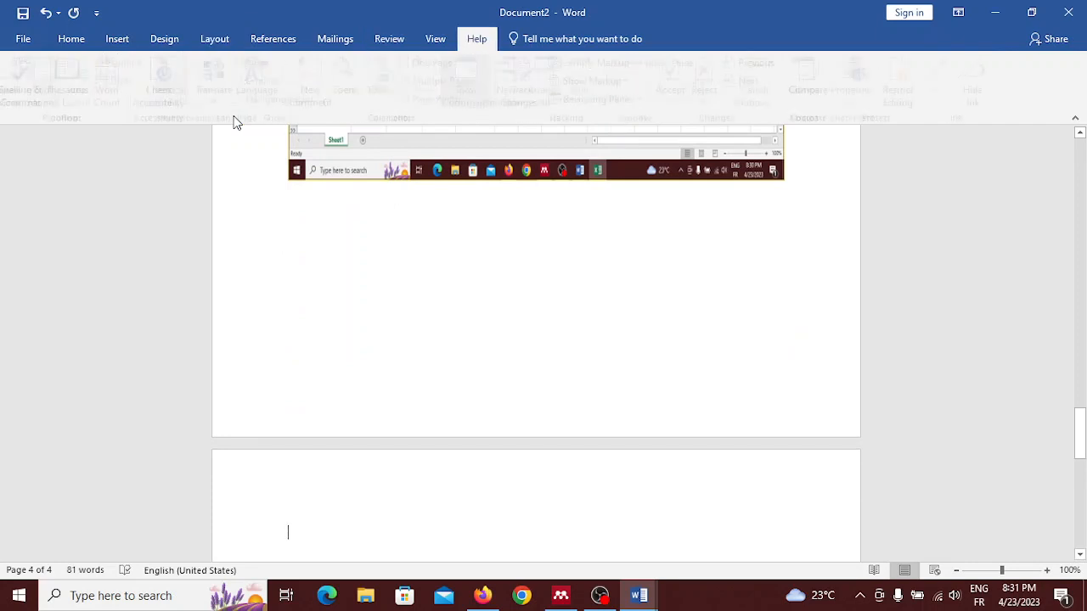
{"action": "scroll", "coordinate": [294, 431], "scroll_direction": "down", "scroll_amount": 2}
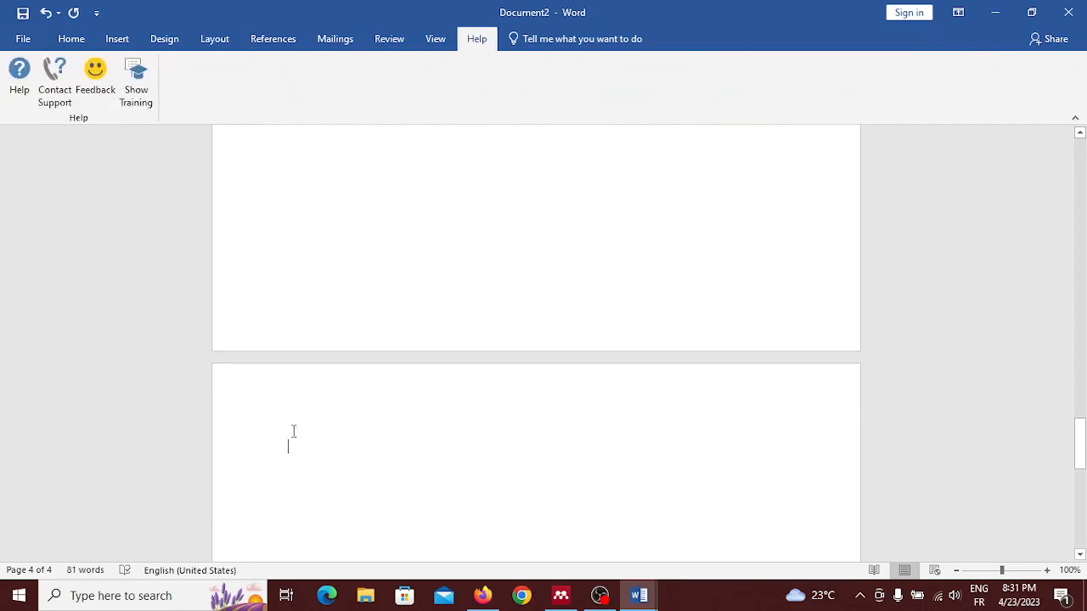
{"action": "left_click", "coordinate": [56, 40]}
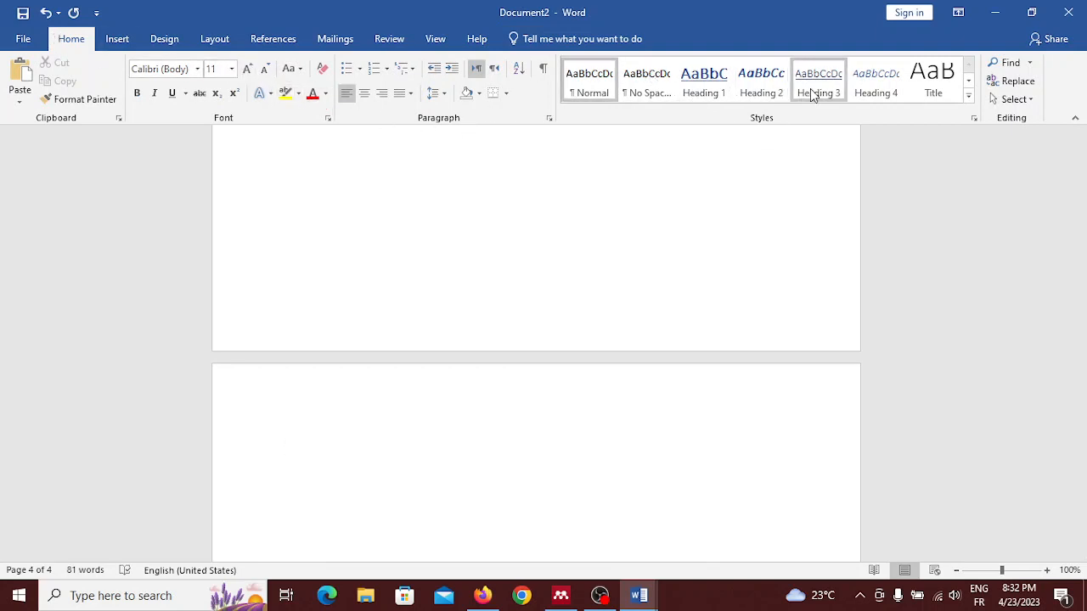
{"action": "left_click", "coordinate": [755, 84]}
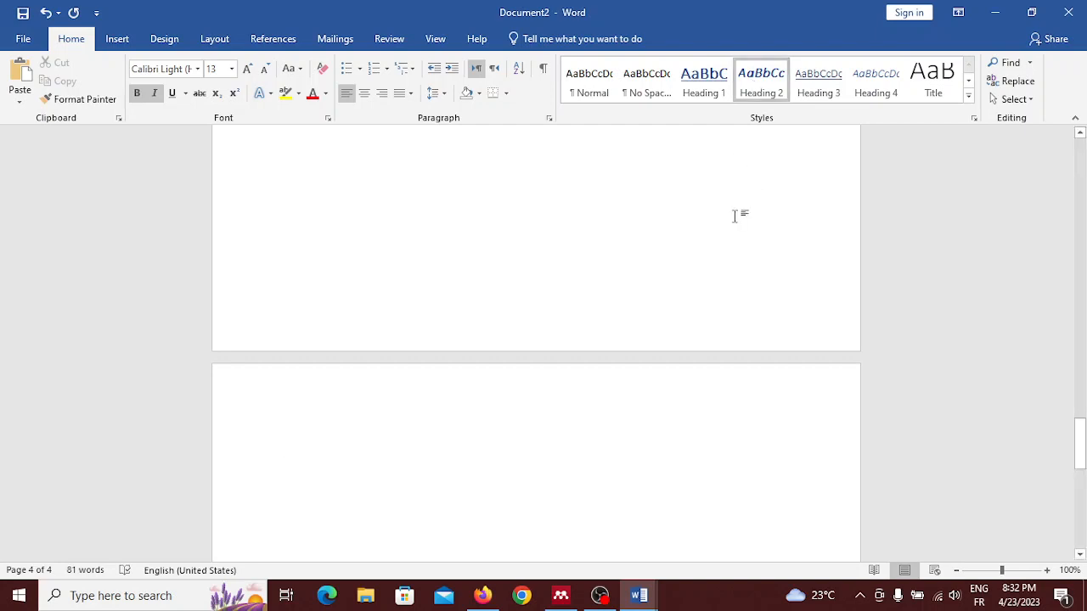
Step: Add an empty line above the "Chapter 1: Microsoft" heading on the first page and place the cursor in it
{"action": "scroll", "coordinate": [735, 215], "scroll_direction": "up", "scroll_amount": 20}
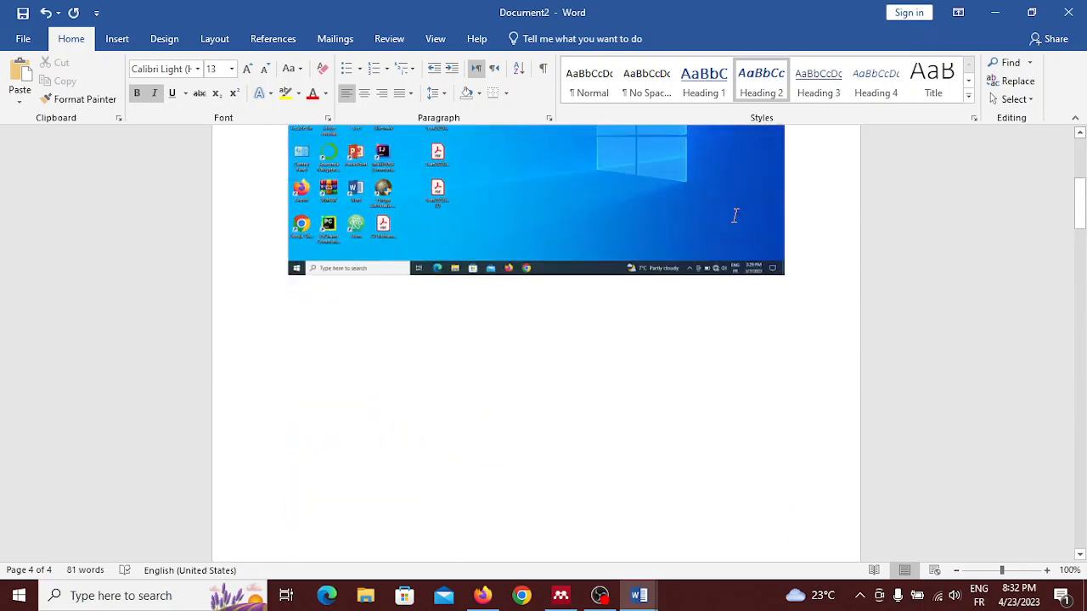
{"action": "scroll", "coordinate": [735, 216], "scroll_direction": "up", "scroll_amount": 5}
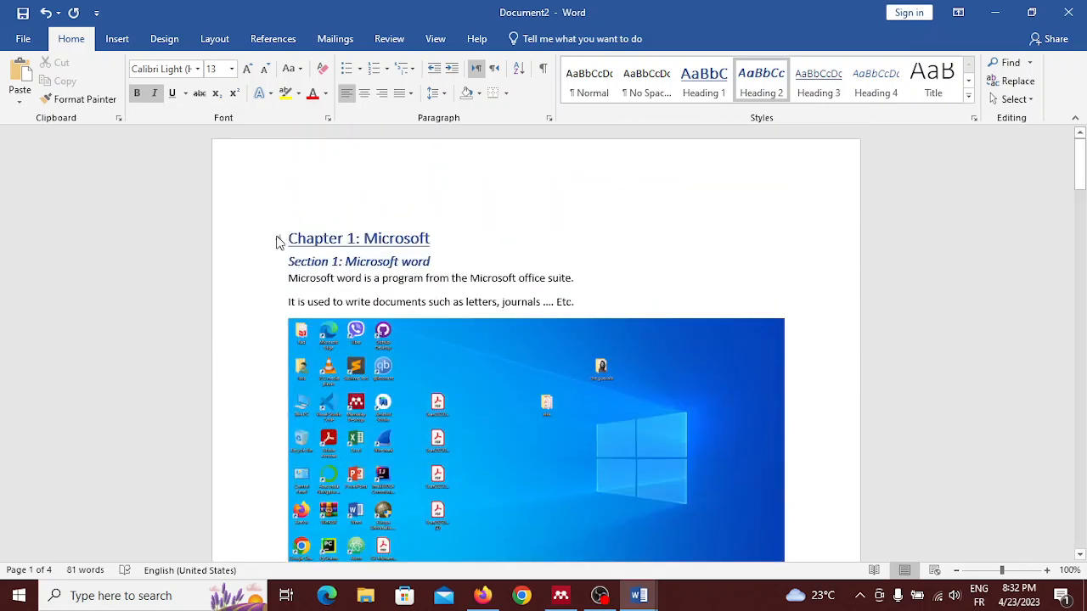
{"action": "left_click", "coordinate": [260, 242]}
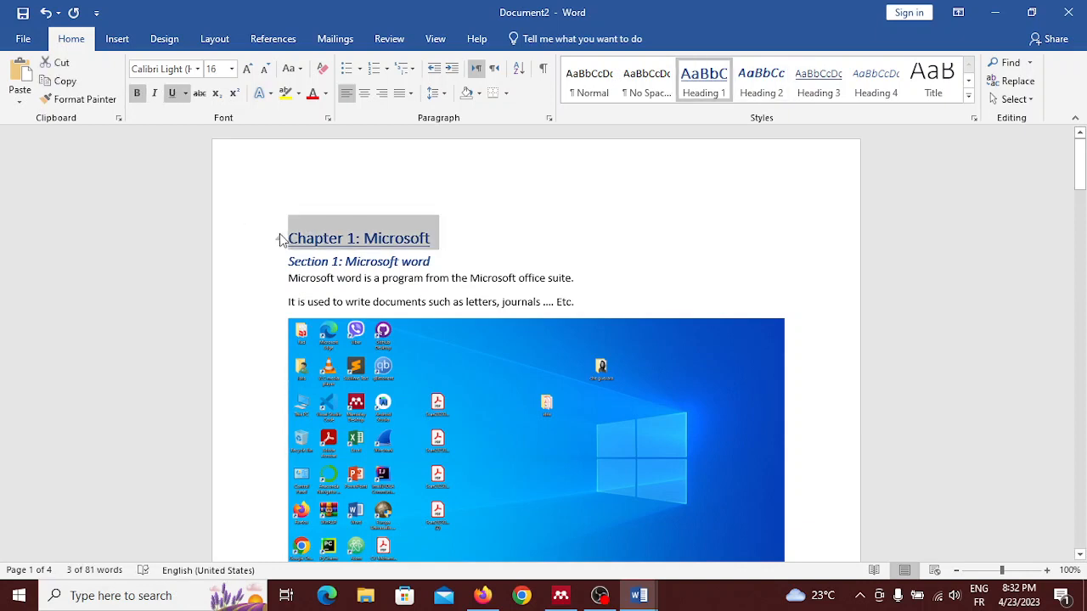
{"action": "left_click", "coordinate": [290, 237]}
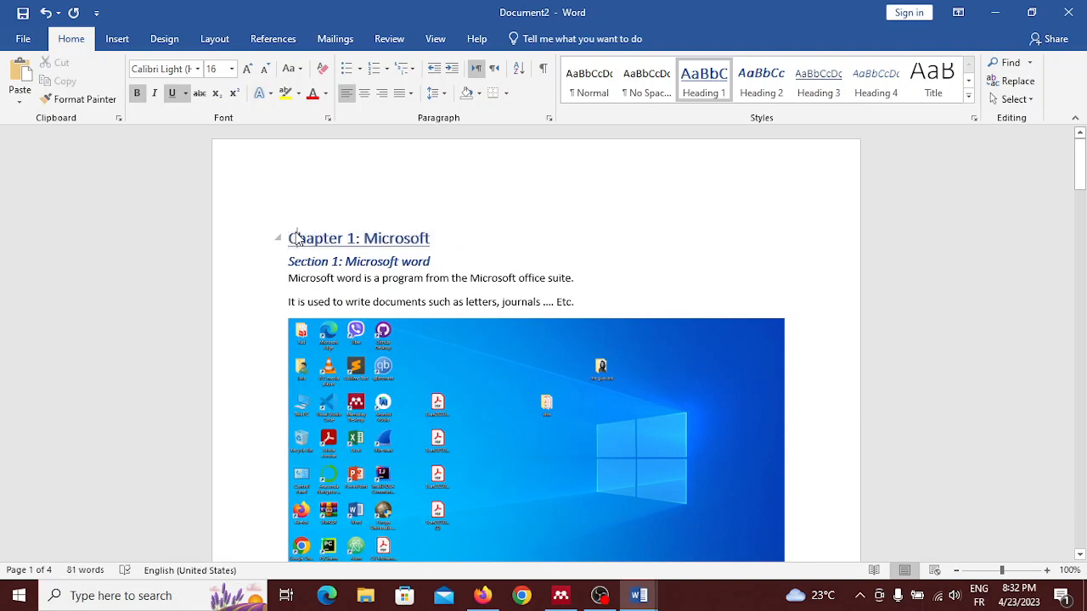
{"action": "key", "text": "Left"}
{"action": "key", "text": "Return"}
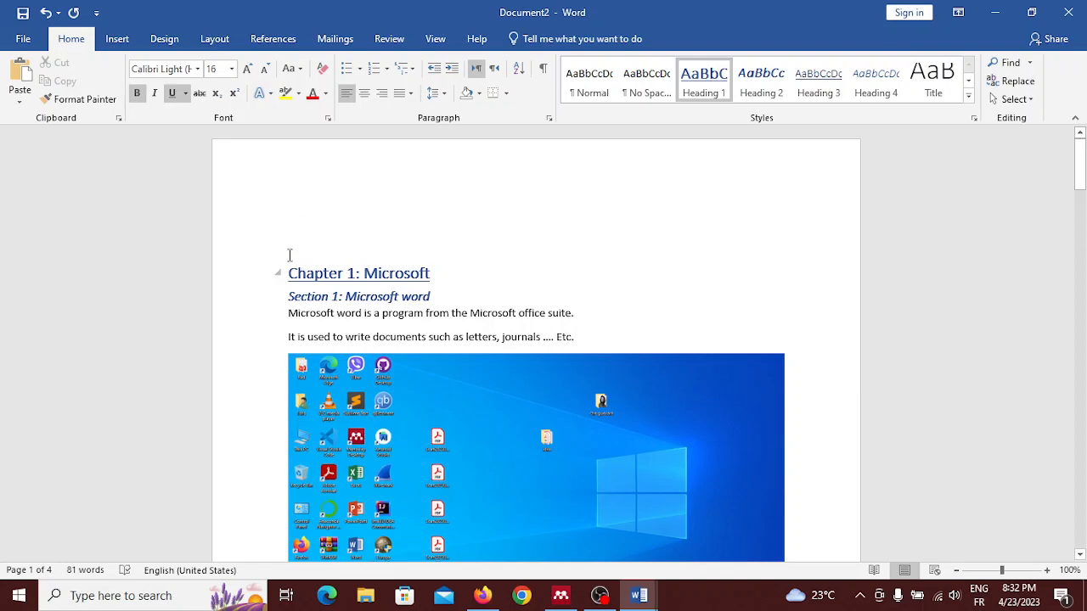
{"action": "left_click", "coordinate": [296, 238]}
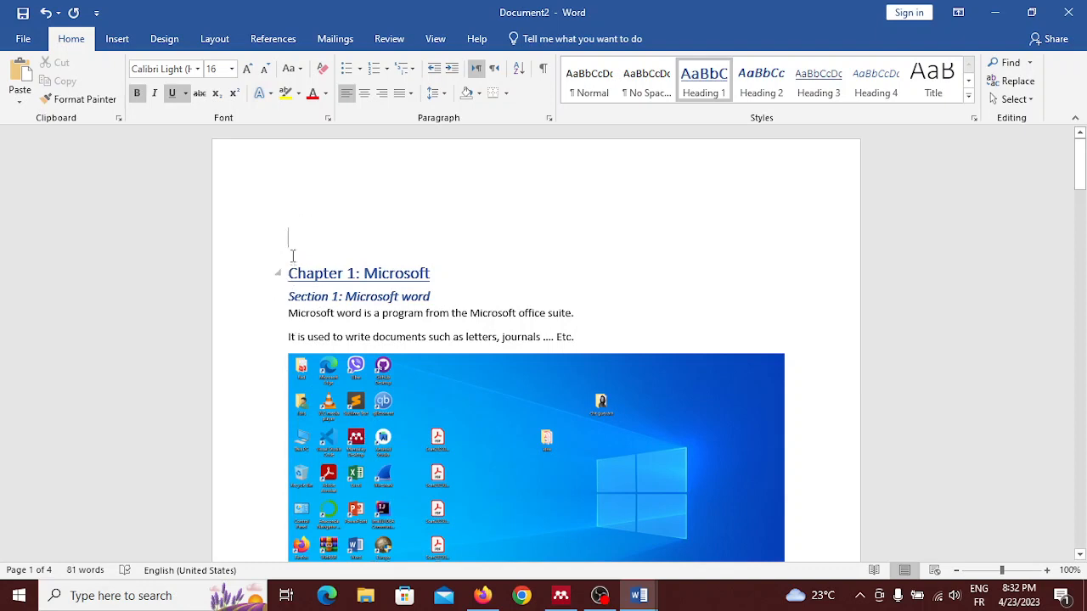
Step: Insert an Automatic Table 1 table of contents on the empty line above Chapter 1
{"action": "left_click", "coordinate": [274, 40]}
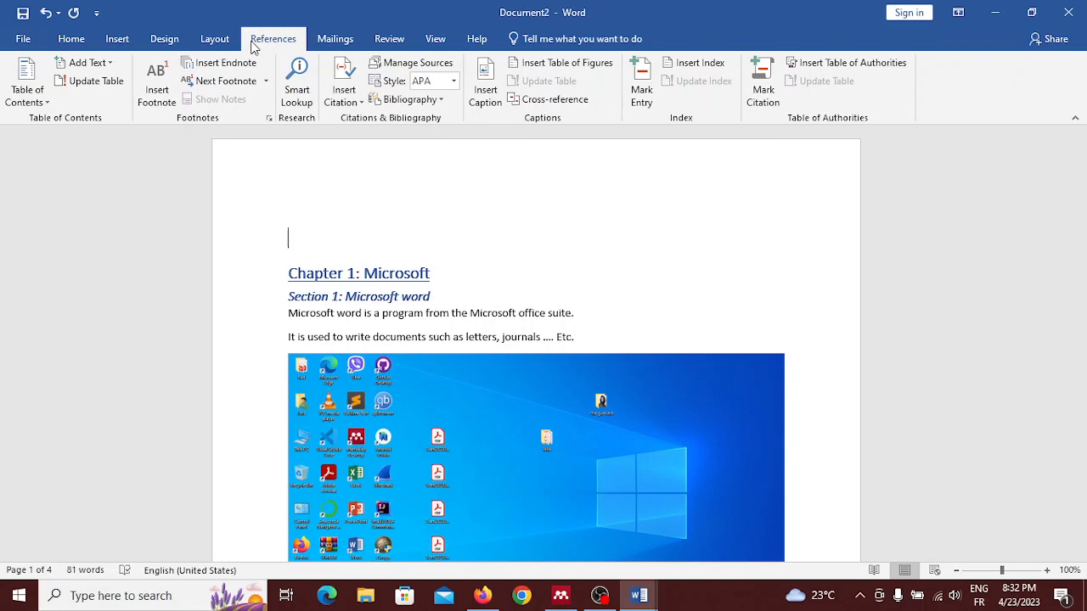
{"action": "left_click", "coordinate": [38, 99]}
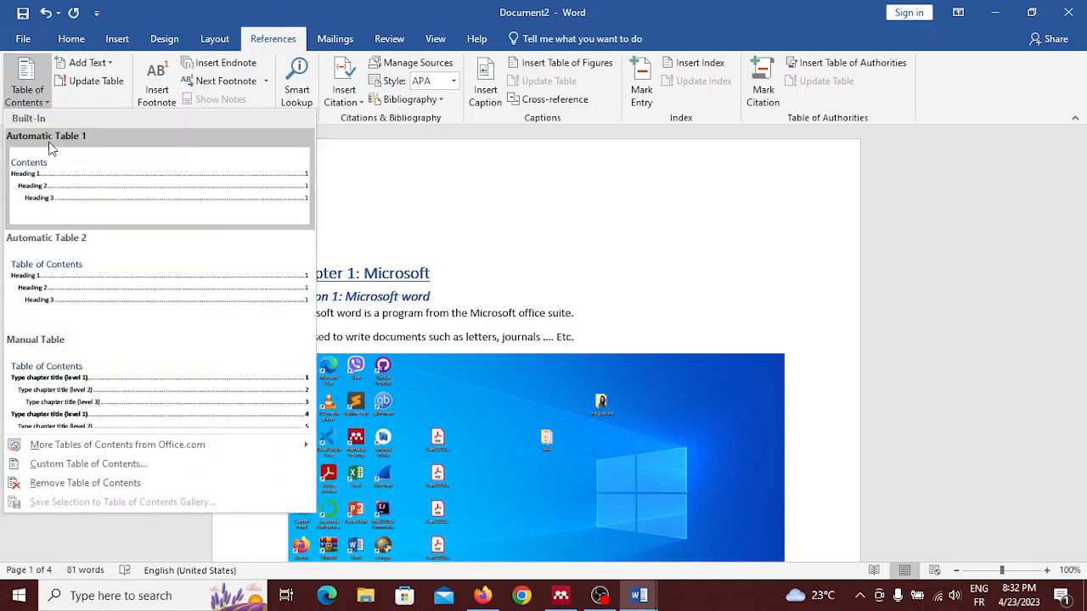
{"action": "left_click", "coordinate": [50, 202]}
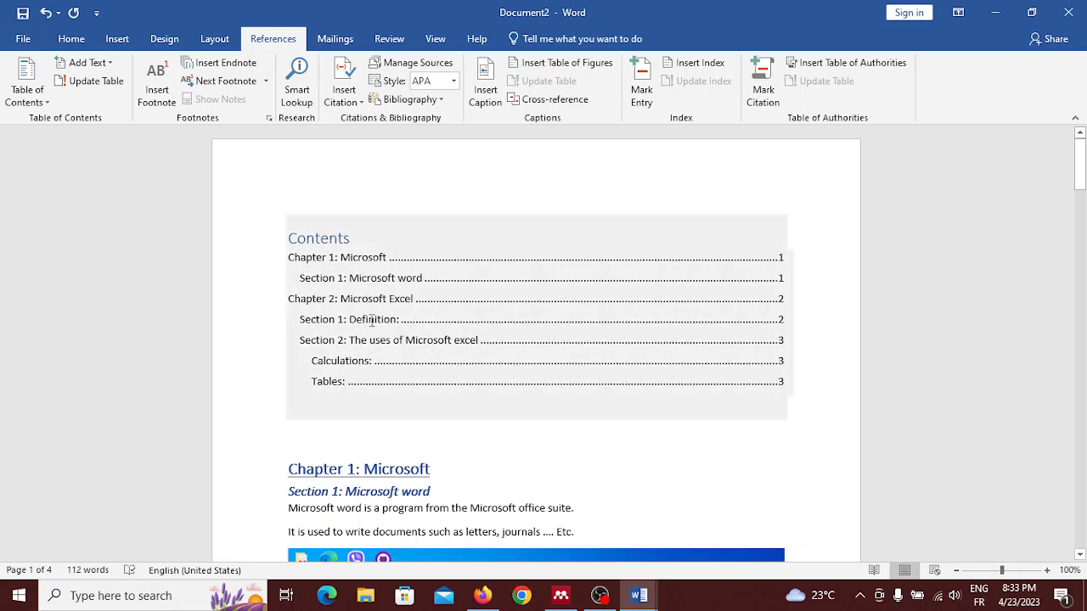
{"action": "scroll", "coordinate": [347, 321], "scroll_direction": "down", "scroll_amount": 1}
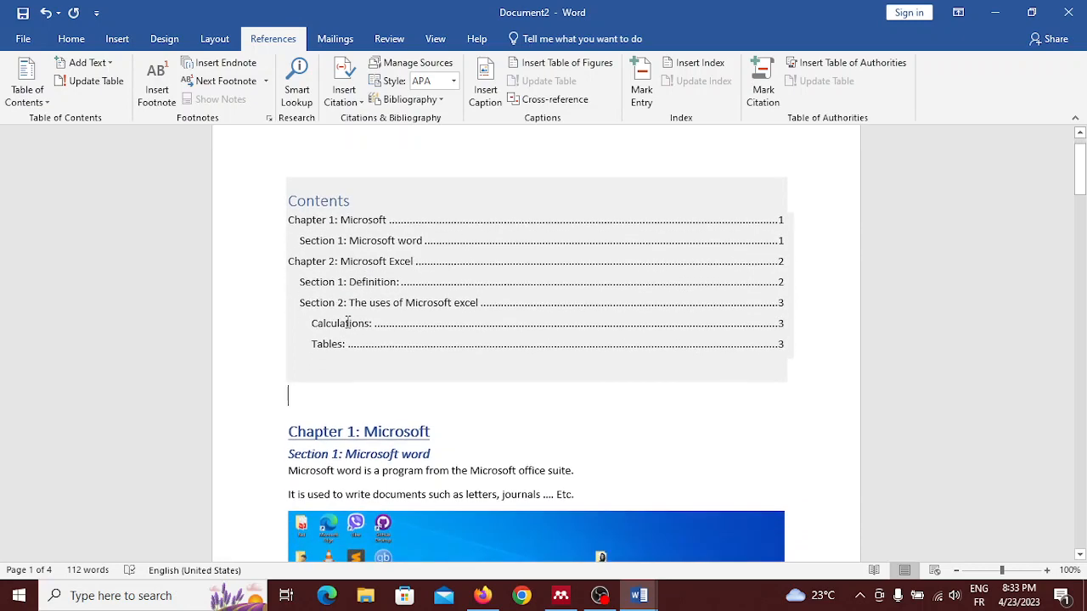
Step: Replace the automatic table of contents with the built-in Manual Table and try to update it
{"action": "left_click", "coordinate": [27, 94]}
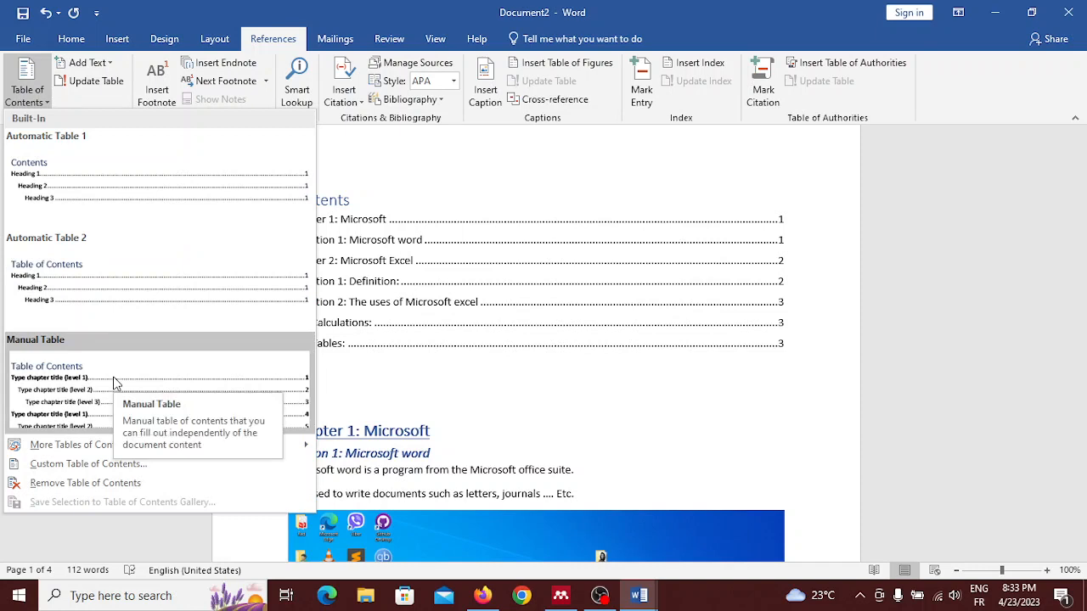
{"action": "left_click", "coordinate": [53, 399]}
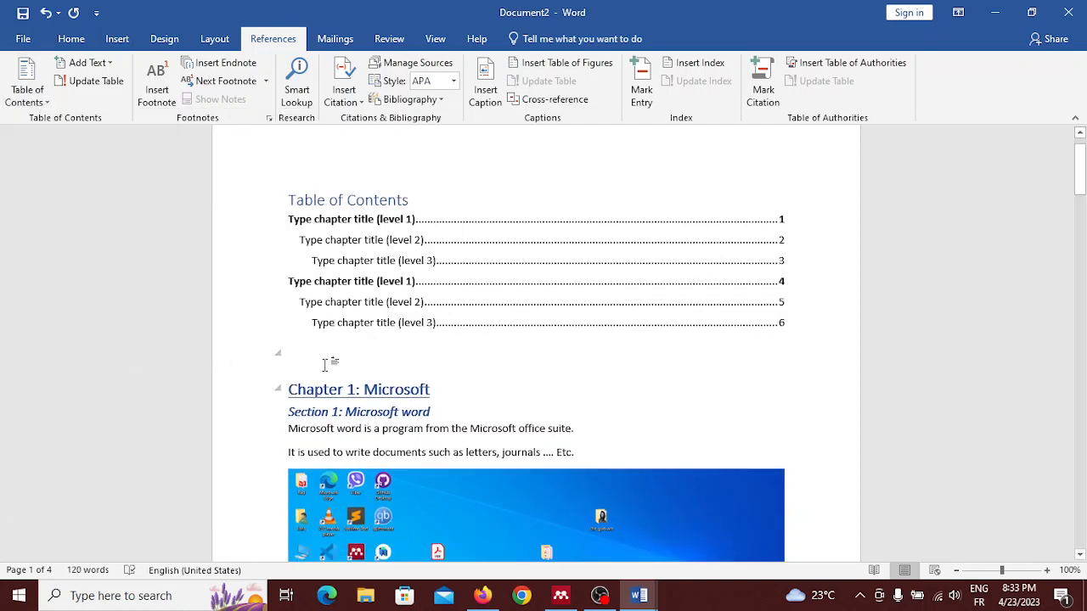
{"action": "left_click", "coordinate": [357, 220]}
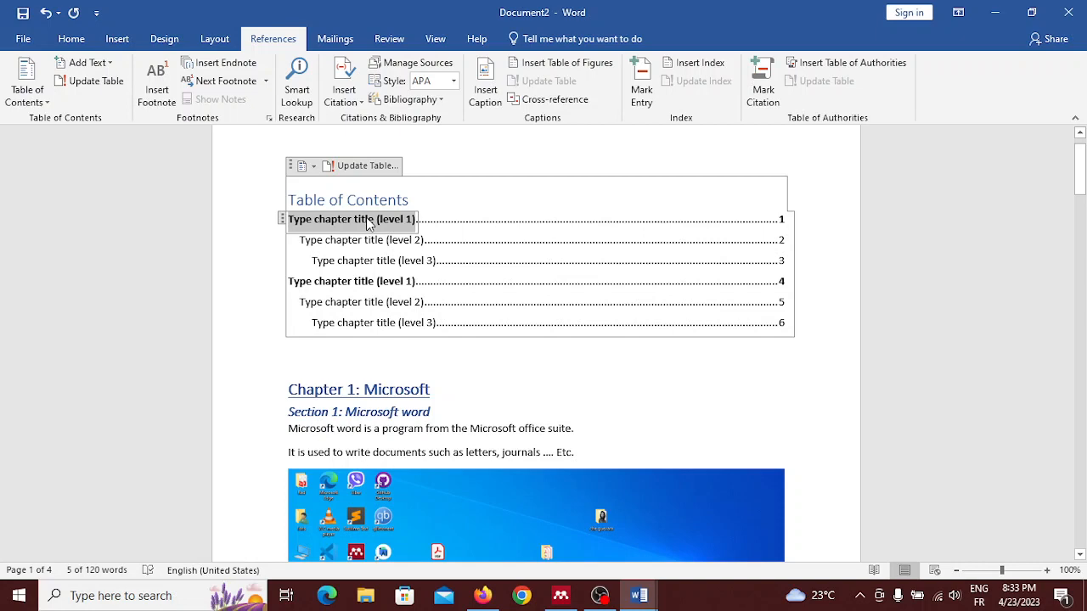
{"action": "left_click", "coordinate": [350, 168]}
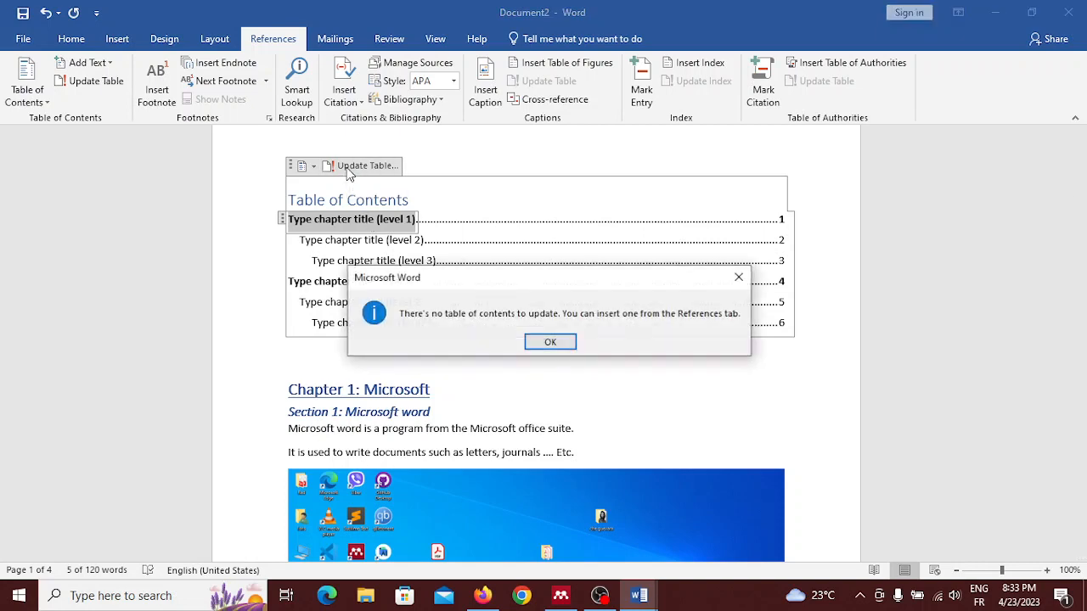
{"action": "left_click", "coordinate": [561, 344]}
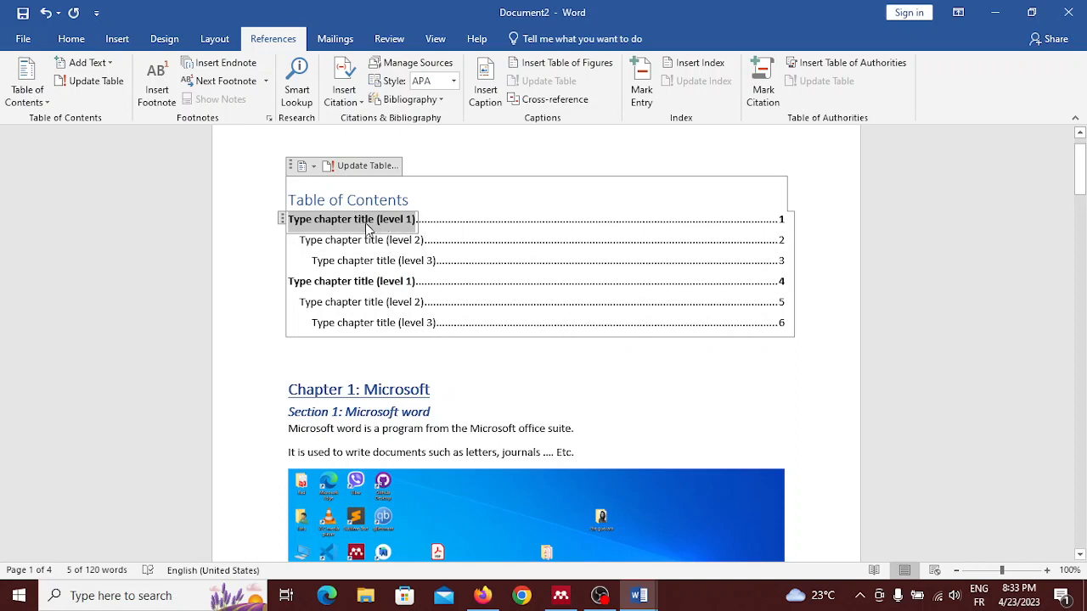
Step: Replace the first level 1 placeholder in the manual table of contents with "Microsoft"
{"action": "key", "text": "Delete"}
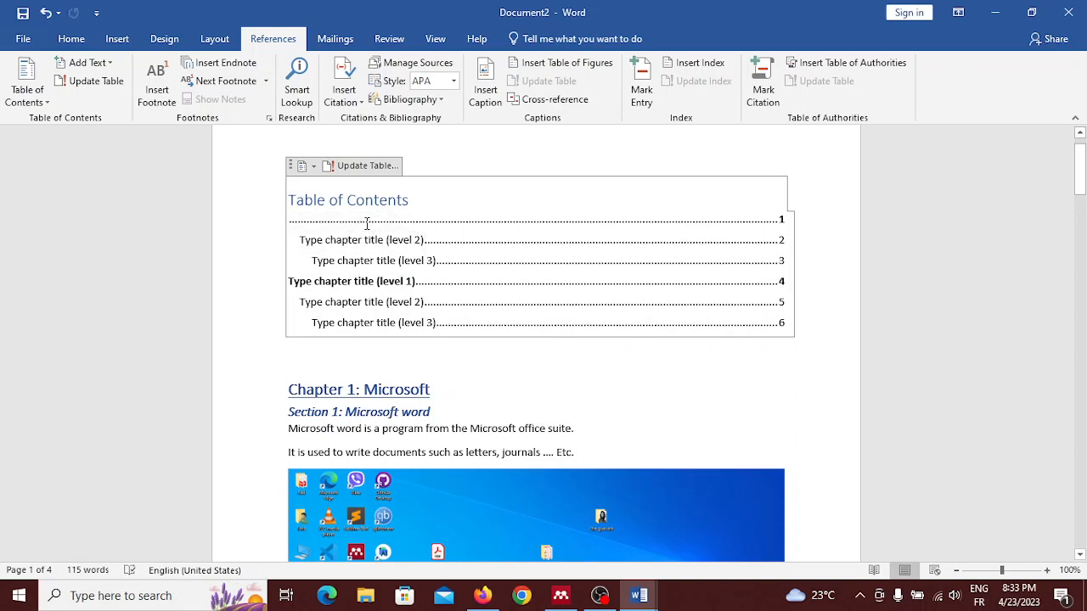
{"action": "type", "text": "M"}
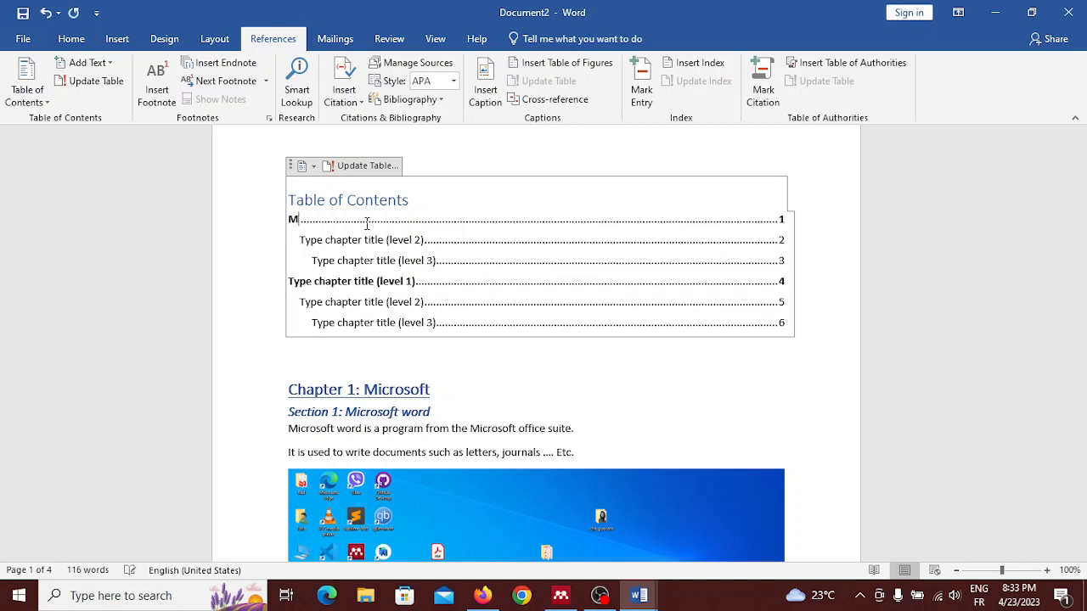
{"action": "type", "text": "icrosoft"}
Step: Replace the level 2 placeholder under the Microsoft entry with "Microsoft Word"
{"action": "left_click", "coordinate": [359, 245]}
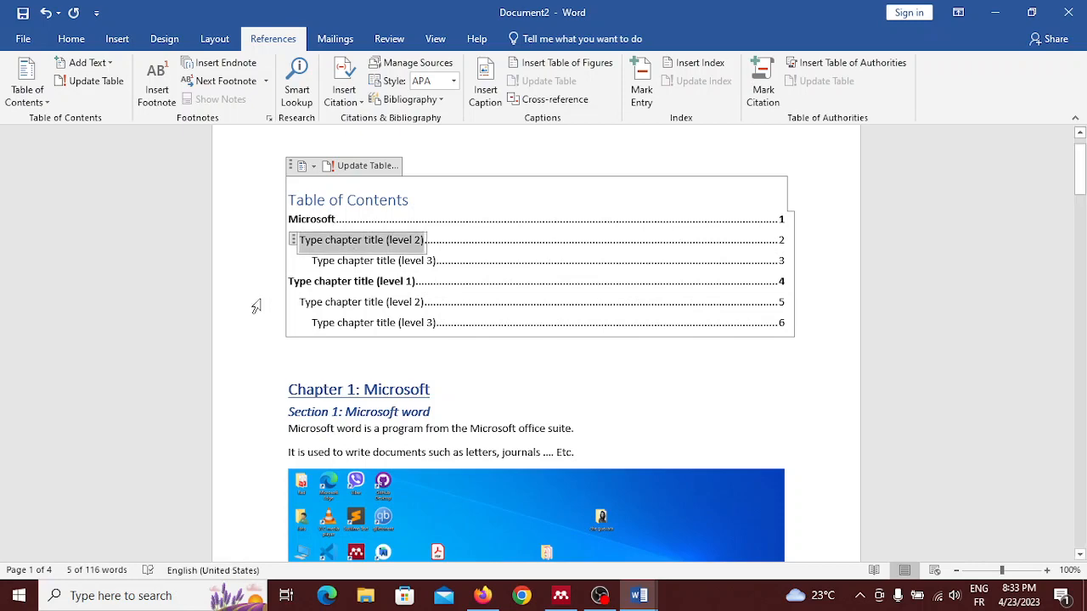
{"action": "scroll", "coordinate": [257, 307], "scroll_direction": "down", "scroll_amount": 1}
{"action": "scroll", "coordinate": [256, 307], "scroll_direction": "up", "scroll_amount": 1}
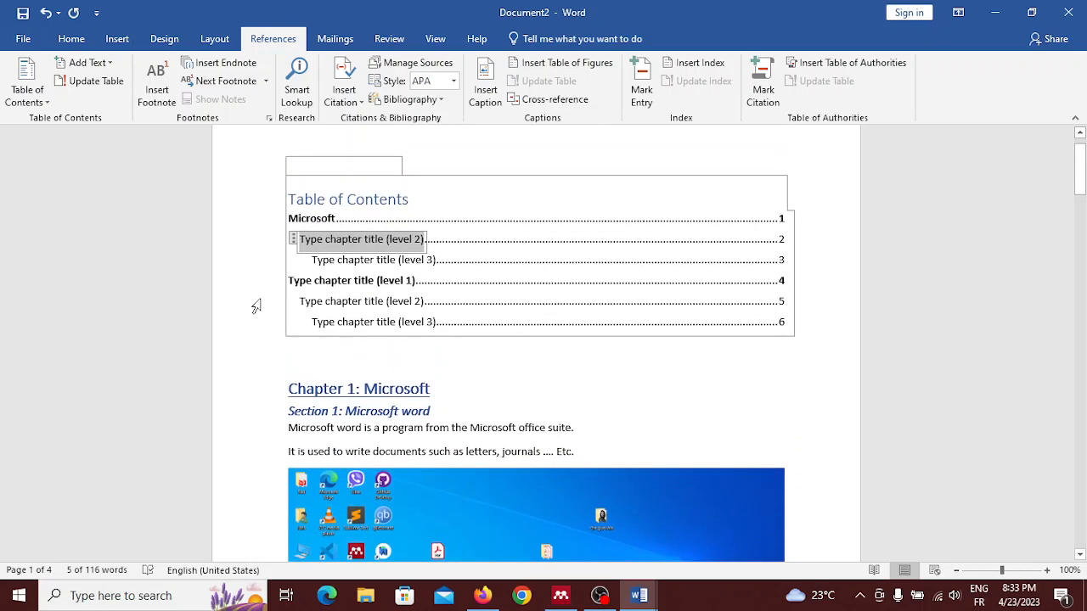
{"action": "type", "text": "Microso"}
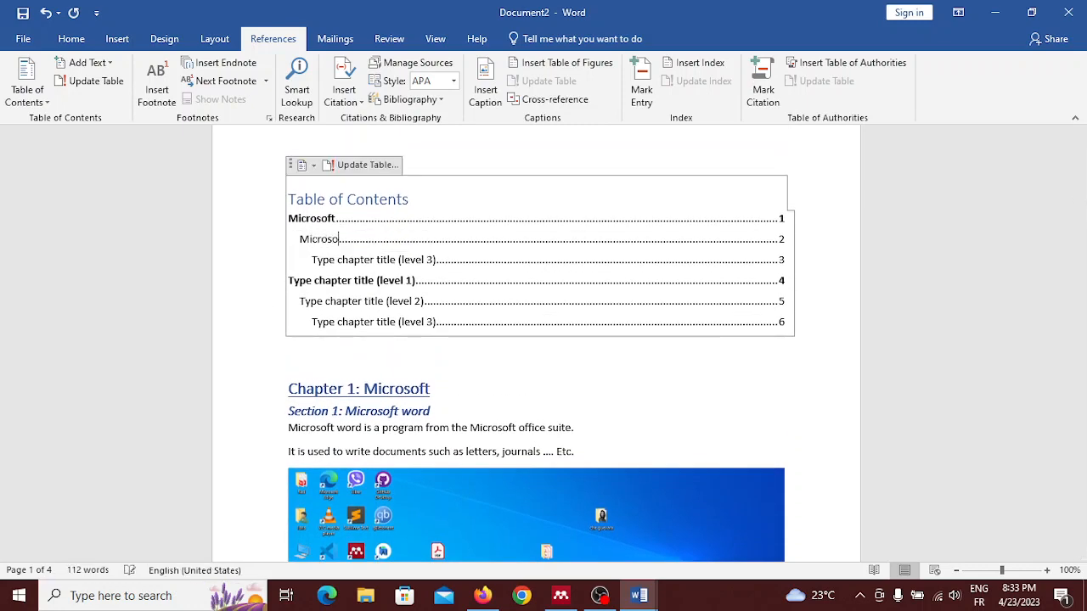
{"action": "type", "text": "ft Word"}
Step: Check the chapter headings in the document and replace the second level 1 placeholder in the table of contents with "Microsoft Excel"
{"action": "left_click", "coordinate": [355, 260]}
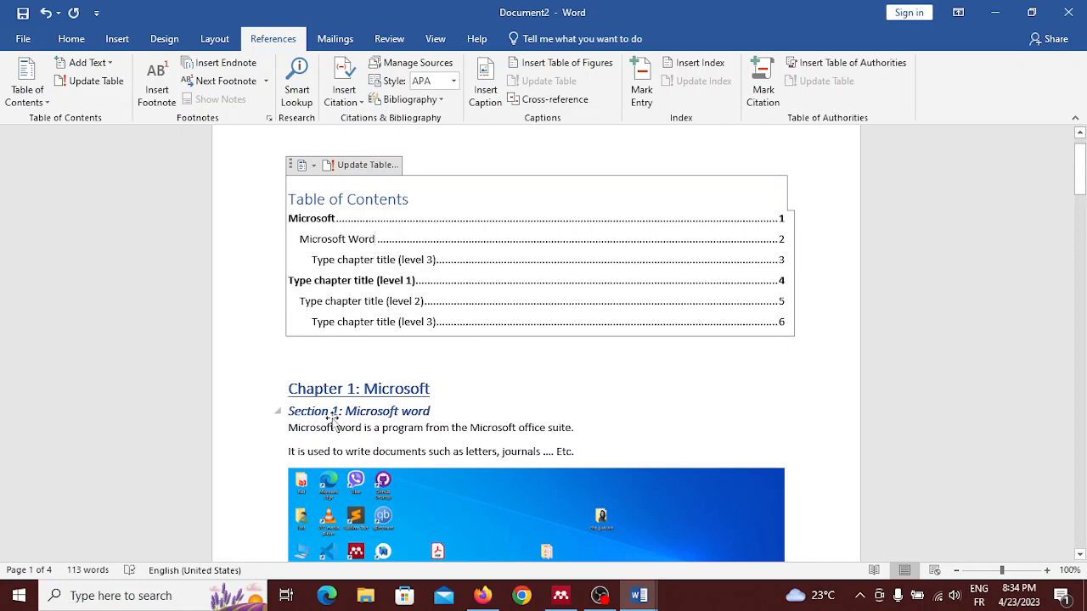
{"action": "scroll", "coordinate": [331, 417], "scroll_direction": "down", "scroll_amount": 6}
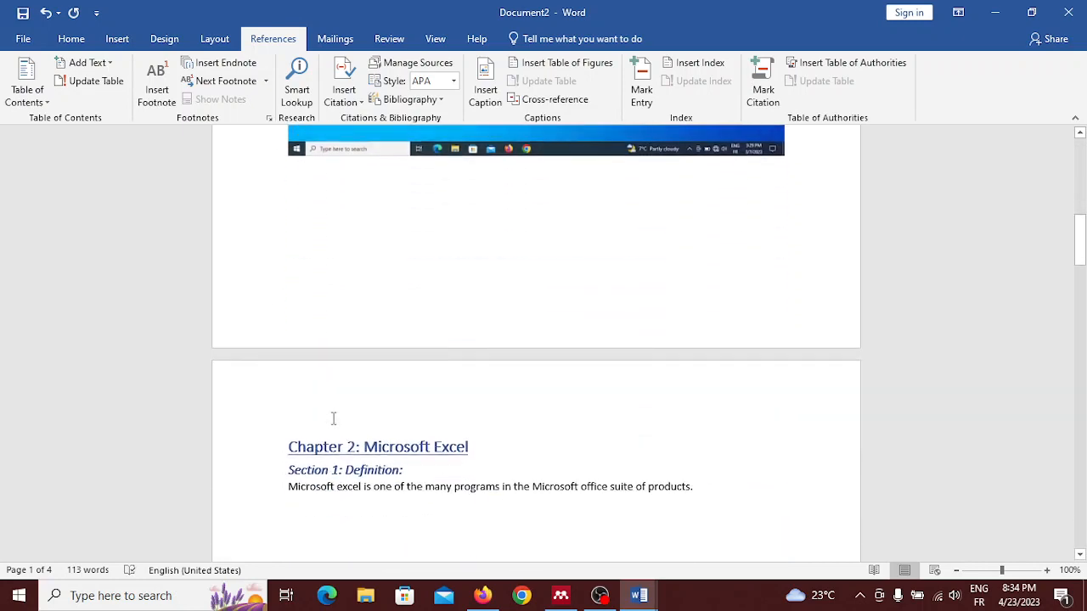
{"action": "scroll", "coordinate": [333, 417], "scroll_direction": "up", "scroll_amount": 7}
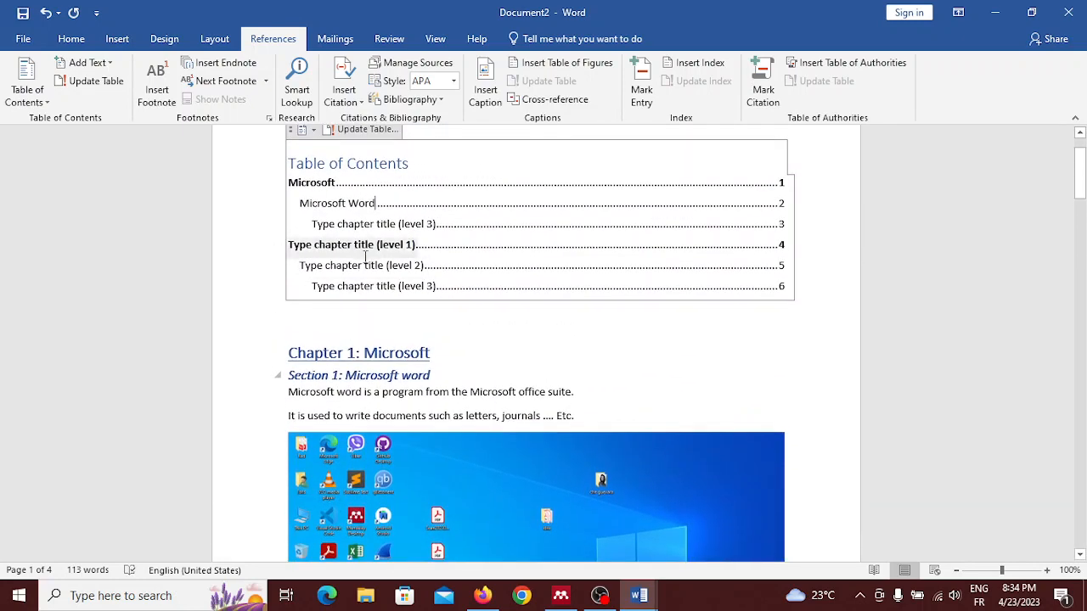
{"action": "triple_click", "coordinate": [371, 246]}
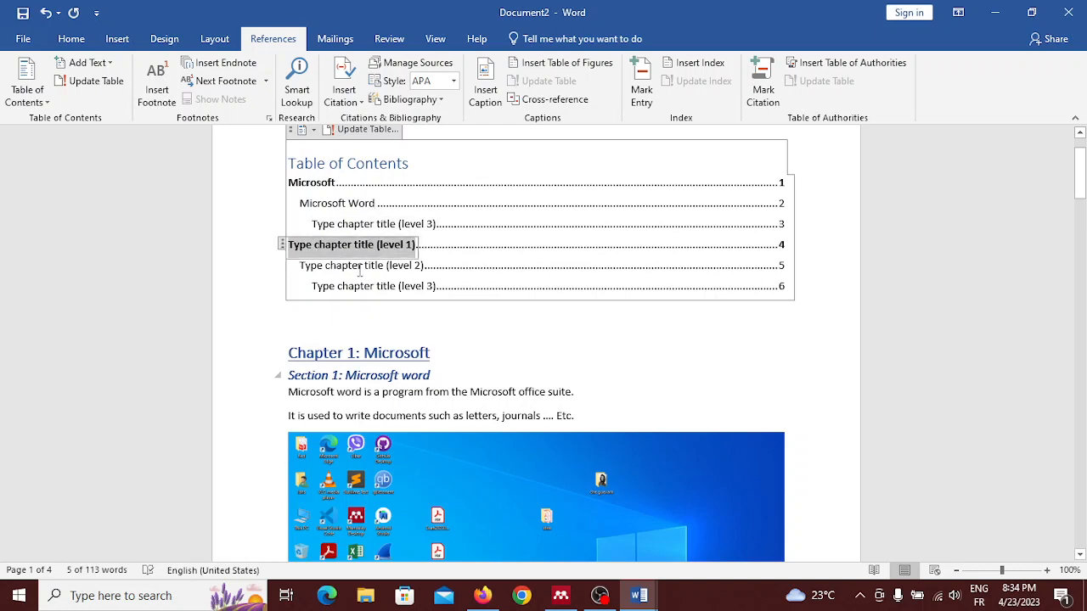
{"action": "scroll", "coordinate": [259, 438], "scroll_direction": "down", "scroll_amount": 3}
{"action": "scroll", "coordinate": [259, 438], "scroll_direction": "down", "scroll_amount": 15}
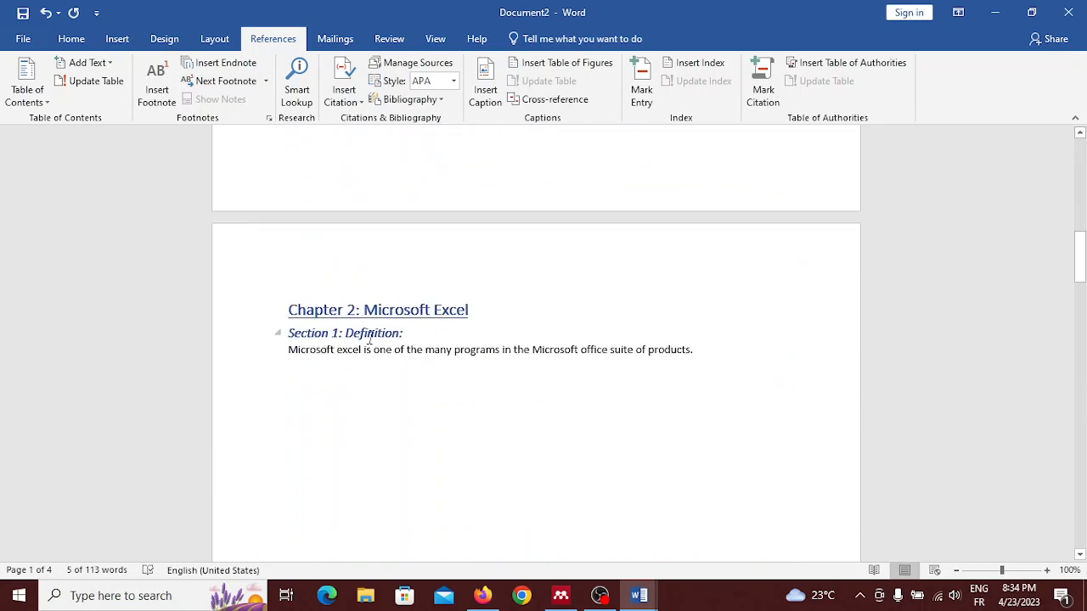
{"action": "scroll", "coordinate": [354, 340], "scroll_direction": "up", "scroll_amount": 3}
{"action": "scroll", "coordinate": [354, 340], "scroll_direction": "down", "scroll_amount": 20}
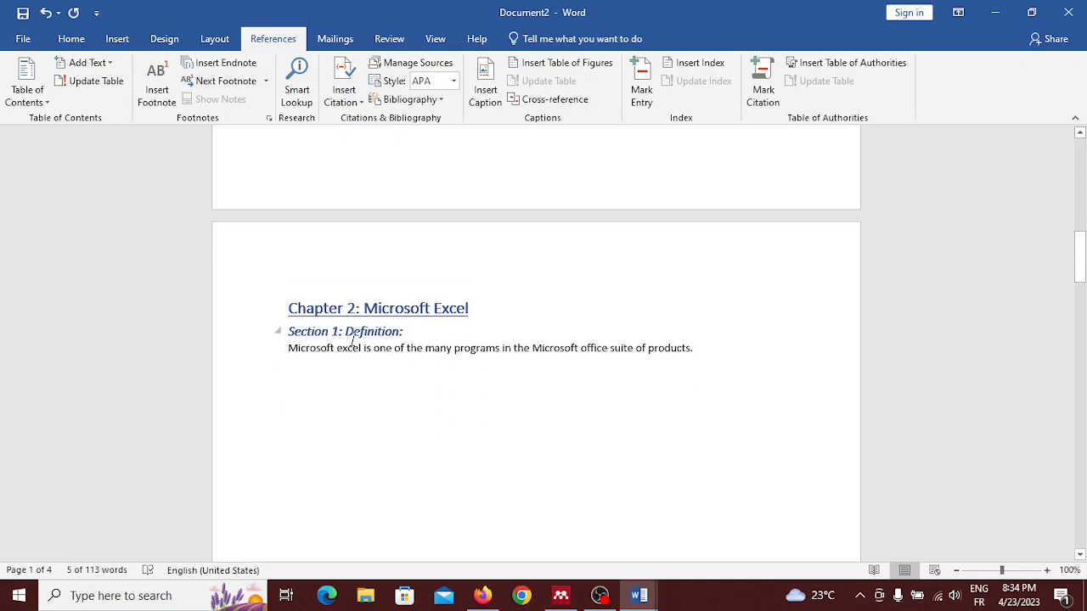
{"action": "scroll", "coordinate": [355, 340], "scroll_direction": "down", "scroll_amount": 2}
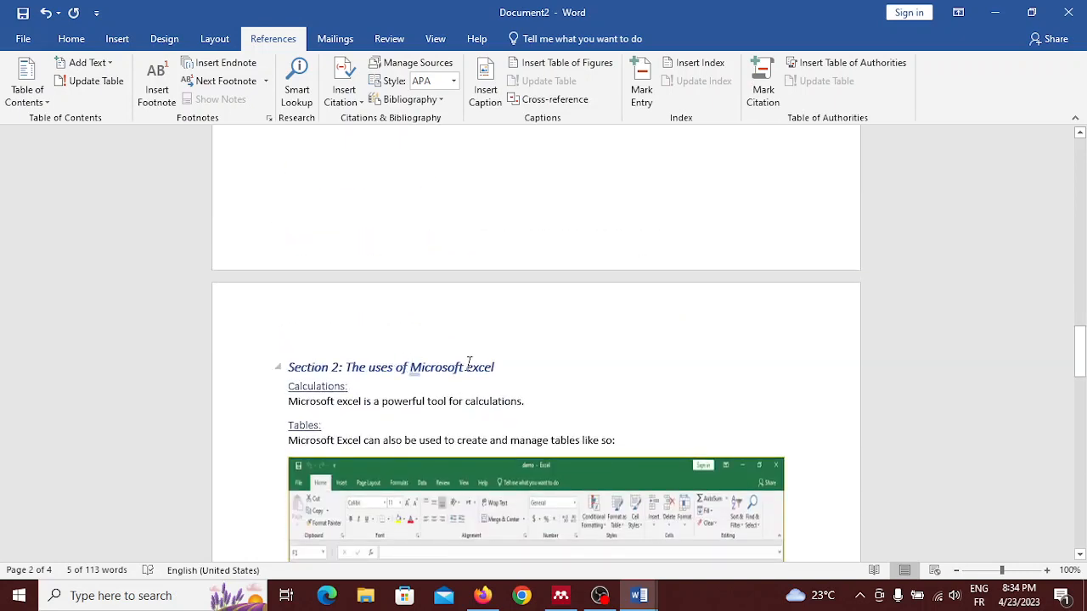
{"action": "scroll", "coordinate": [468, 364], "scroll_direction": "up", "scroll_amount": 5}
{"action": "scroll", "coordinate": [468, 364], "scroll_direction": "up", "scroll_amount": 15}
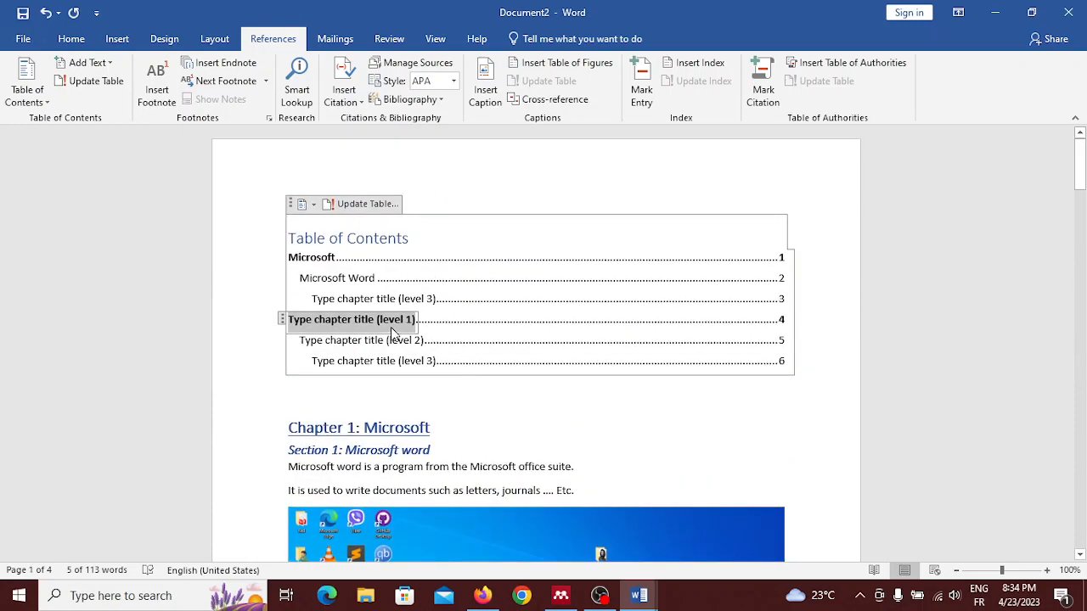
{"action": "type", "text": "de"}
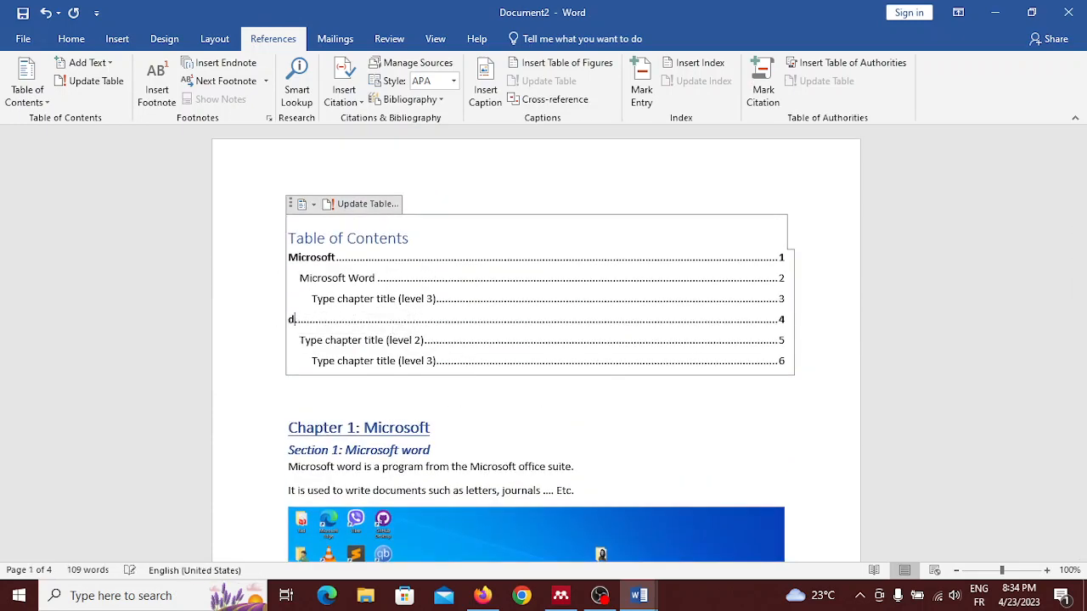
{"action": "key", "text": "BackSpace"}
{"action": "type", "text": "De"}
{"action": "key", "text": "BackSpace"}
{"action": "key", "text": "BackSpace"}
{"action": "type", "text": "Microsoft Excel"}
Step: Replace the level 2 placeholder under the Microsoft Excel entry with "Definition"
{"action": "left_click", "coordinate": [376, 344]}
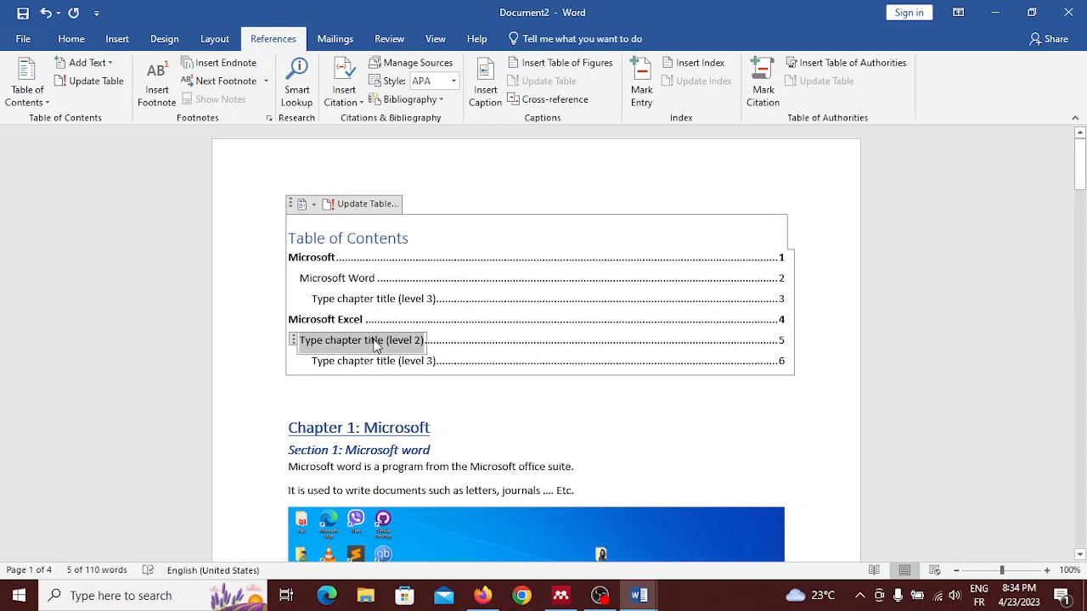
{"action": "type", "text": "the"}
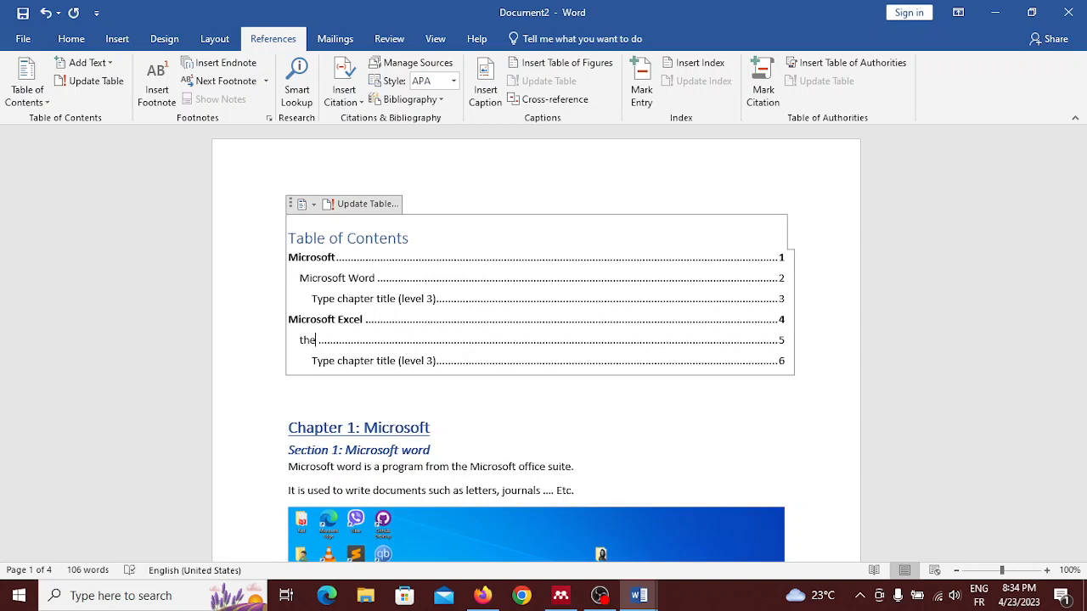
{"action": "key", "text": "BackSpace"}
{"action": "key", "text": "BackSpace"}
{"action": "key", "text": "BackSpace"}
{"action": "type", "text": "Definition of Micro"}
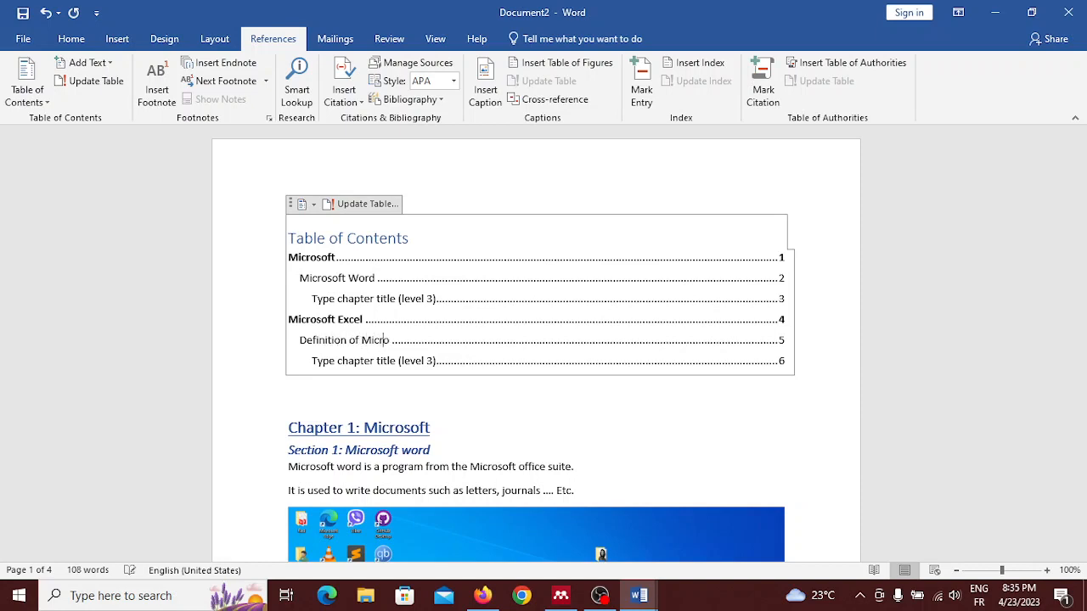
{"action": "type", "text": "soft"}
{"action": "key", "text": "BackSpace"}
{"action": "key", "text": "BackSpace"}
{"action": "key", "text": "BackSpace"}
{"action": "key", "text": "BackSpace"}
{"action": "key", "text": "BackSpace"}
{"action": "key", "text": "BackSpace"}
{"action": "key", "text": "BackSpace"}
{"action": "key", "text": "BackSpace"}
{"action": "key", "text": "BackSpace"}
{"action": "key", "text": "BackSpace"}
{"action": "key", "text": "BackSpace"}
{"action": "key", "text": "BackSpace"}
{"action": "key", "text": "BackSpace"}
{"action": "left_click", "coordinate": [374, 360]}
{"action": "key", "text": "Up"}
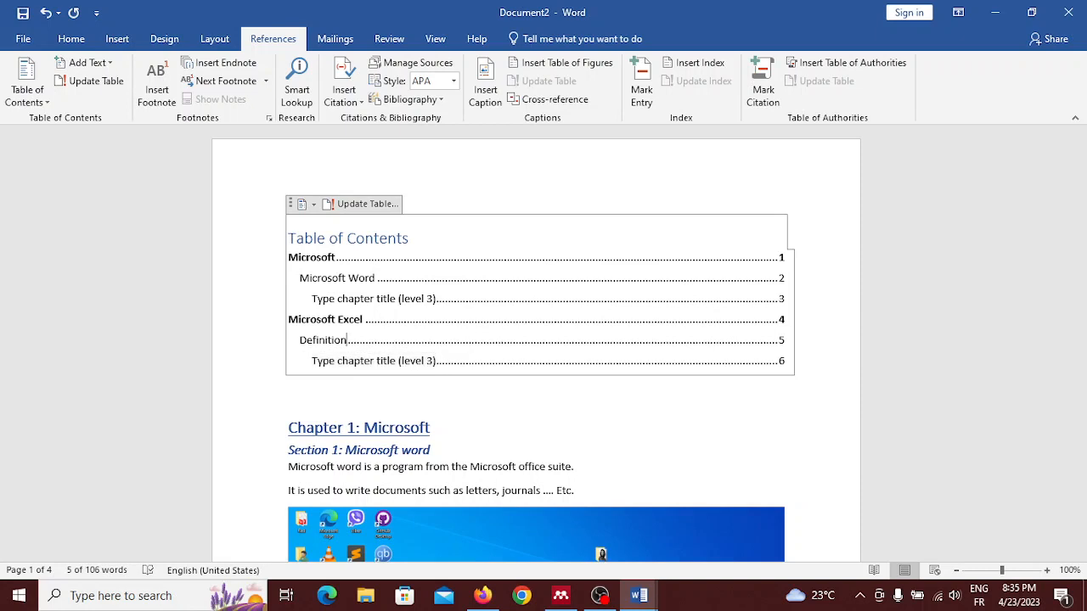
{"action": "left_click", "coordinate": [307, 339]}
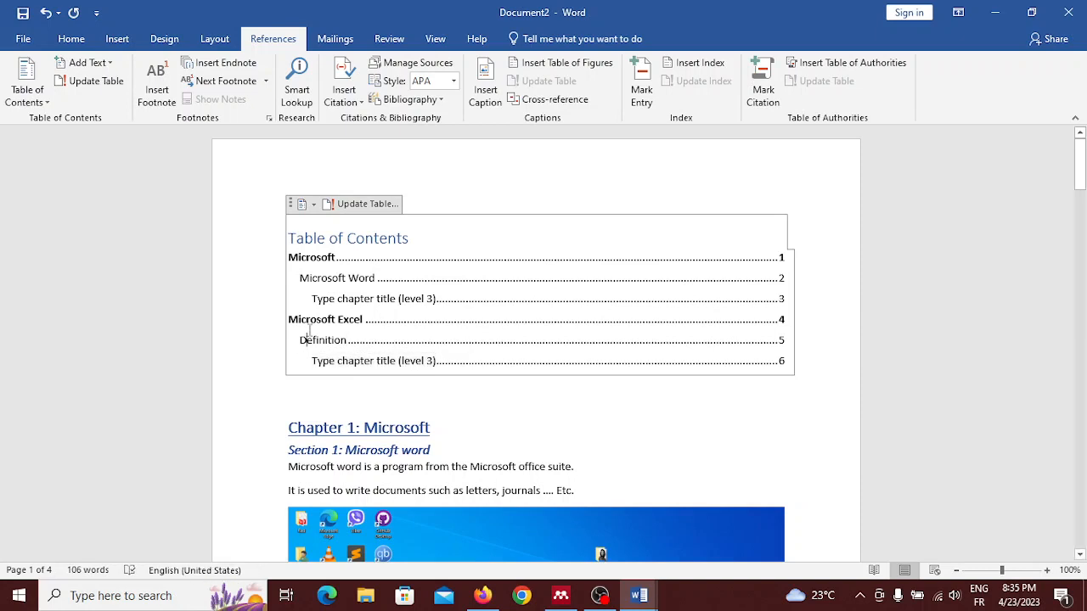
{"action": "left_click", "coordinate": [314, 205]}
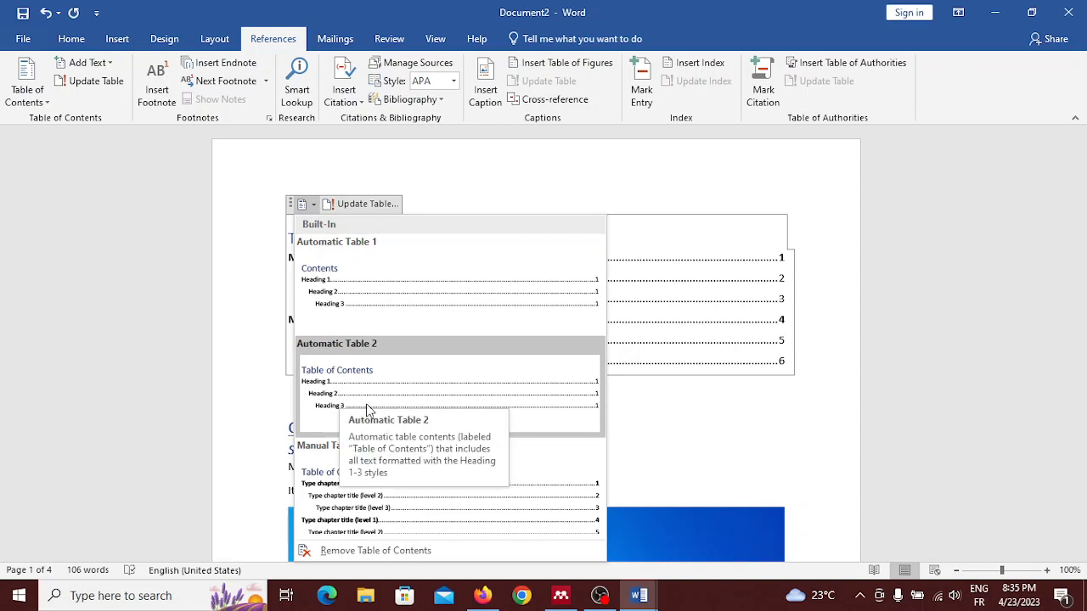
{"action": "left_click", "coordinate": [231, 459]}
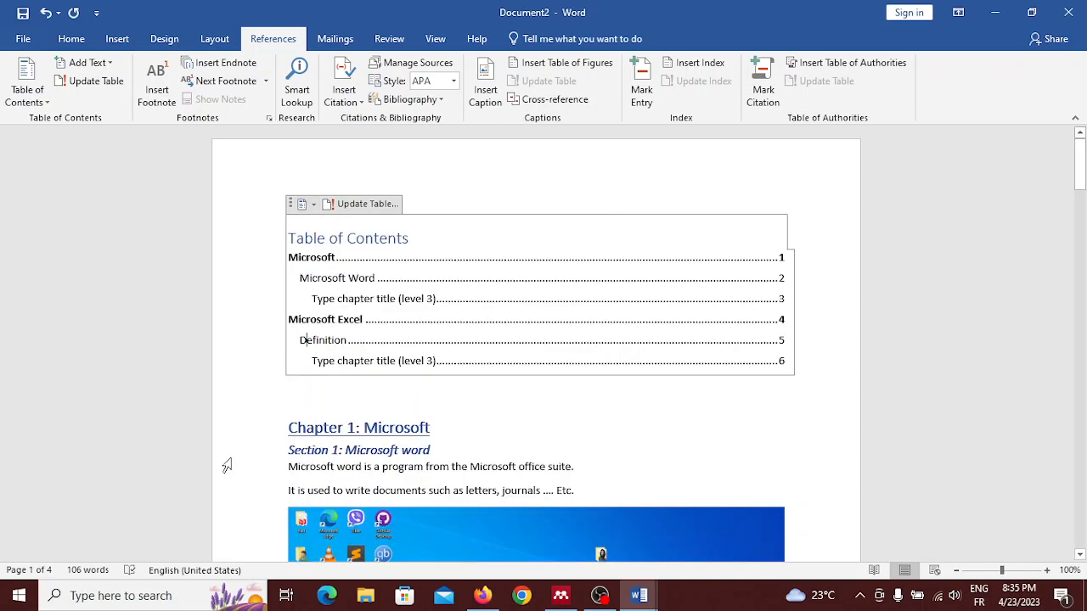
Step: Replace the level 3 placeholder under Definition with "The uses of Microsoft excel" and try to update the table of contents
{"action": "left_click", "coordinate": [420, 362]}
{"action": "left_click", "coordinate": [402, 344]}
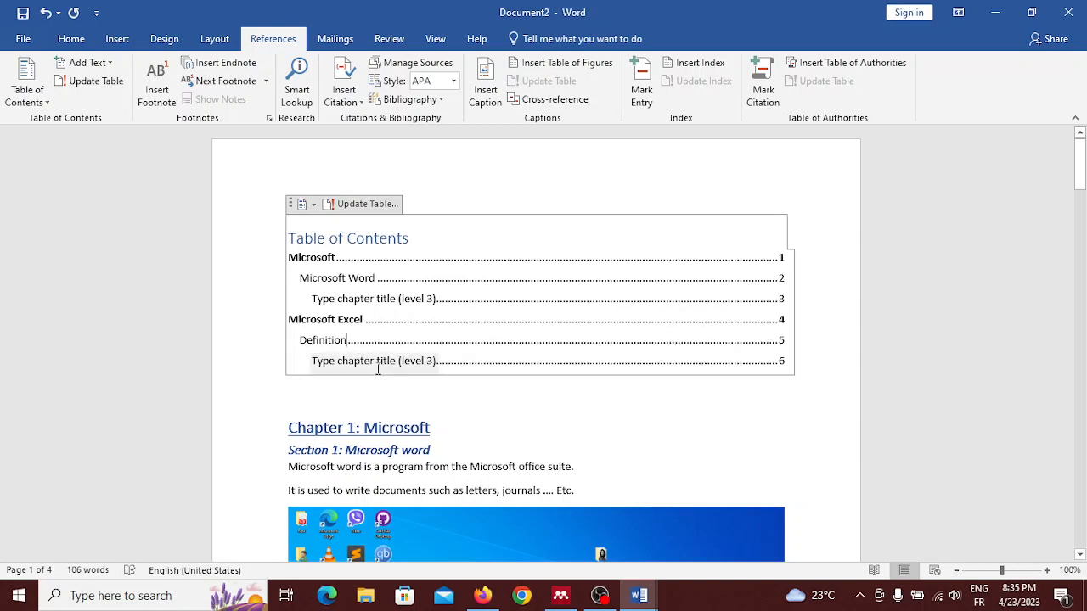
{"action": "left_click", "coordinate": [370, 363]}
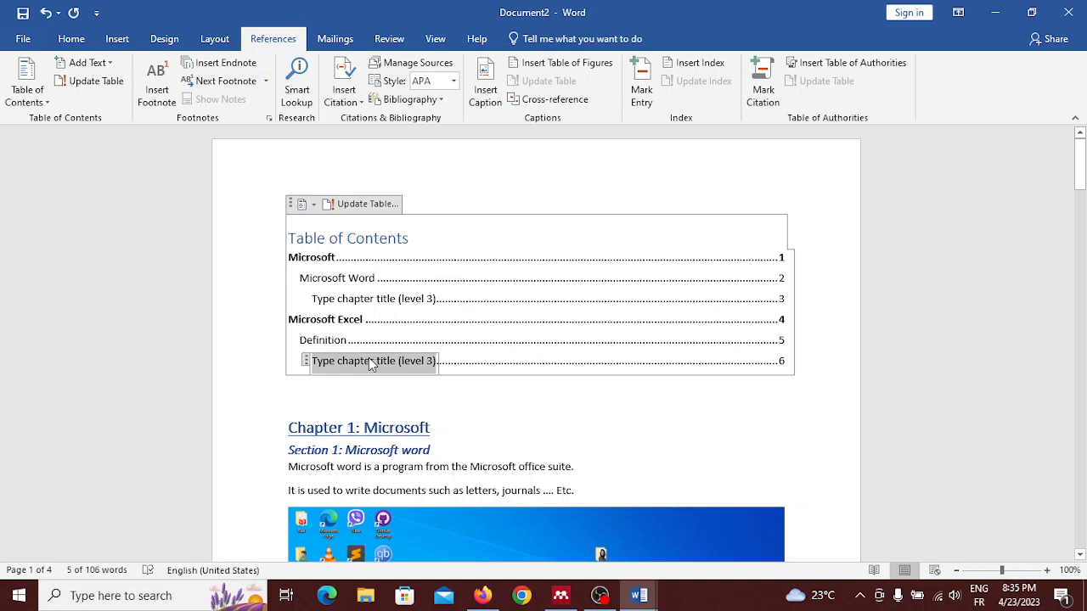
{"action": "key", "text": "BackSpace"}
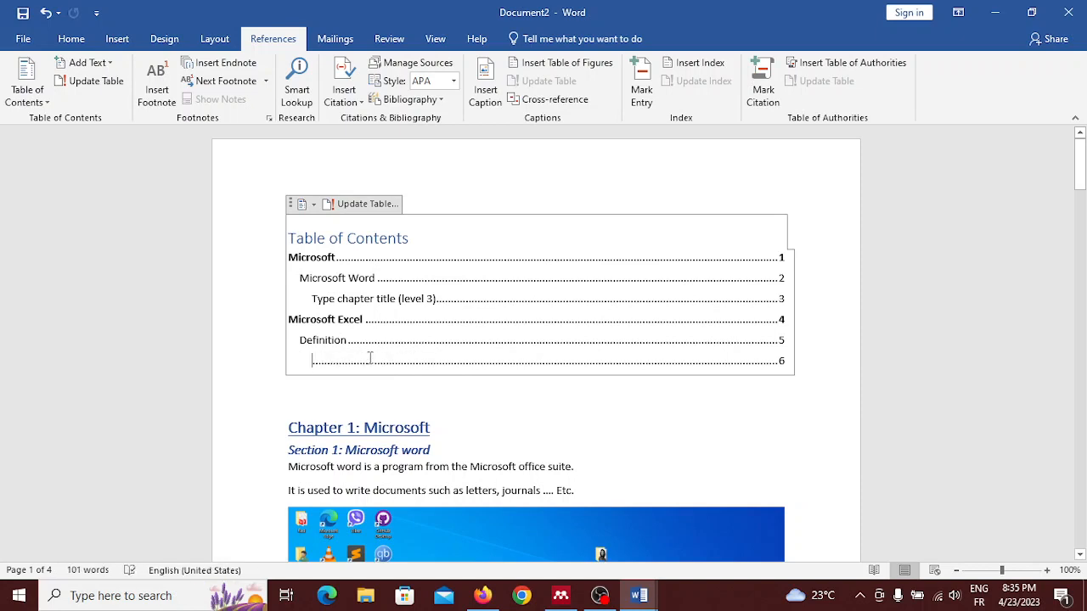
{"action": "type", "text": "The "}
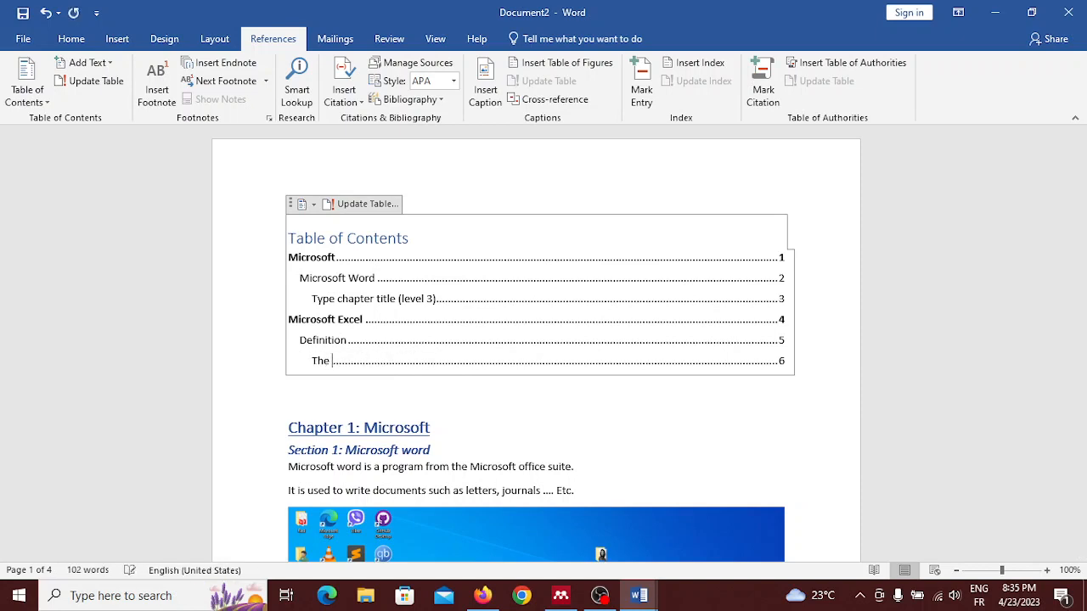
{"action": "type", "text": "uses of microsoft excel"}
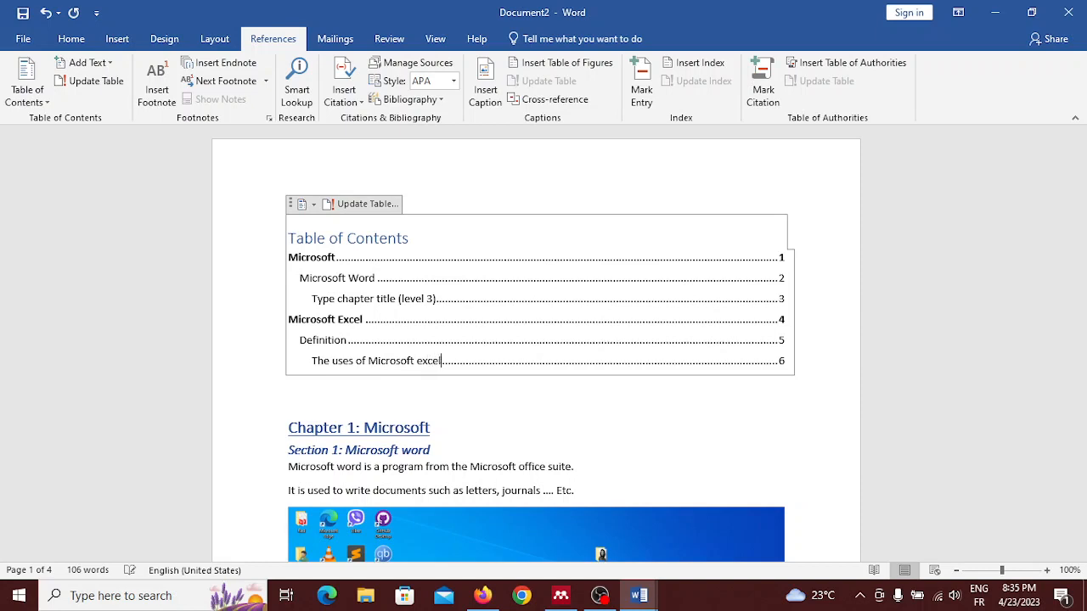
{"action": "left_click", "coordinate": [370, 206]}
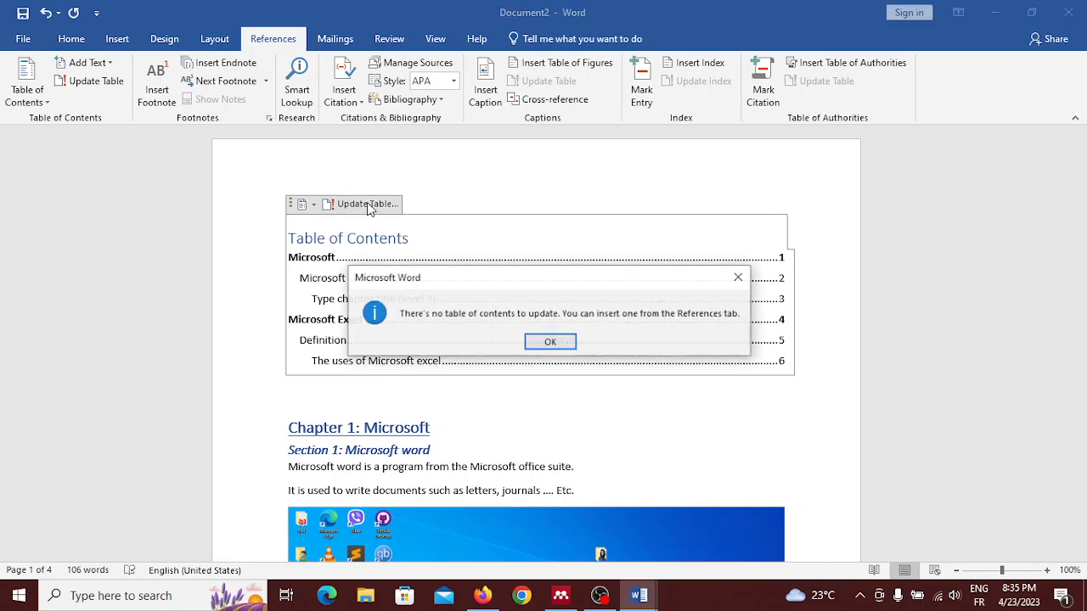
{"action": "left_click", "coordinate": [560, 344]}
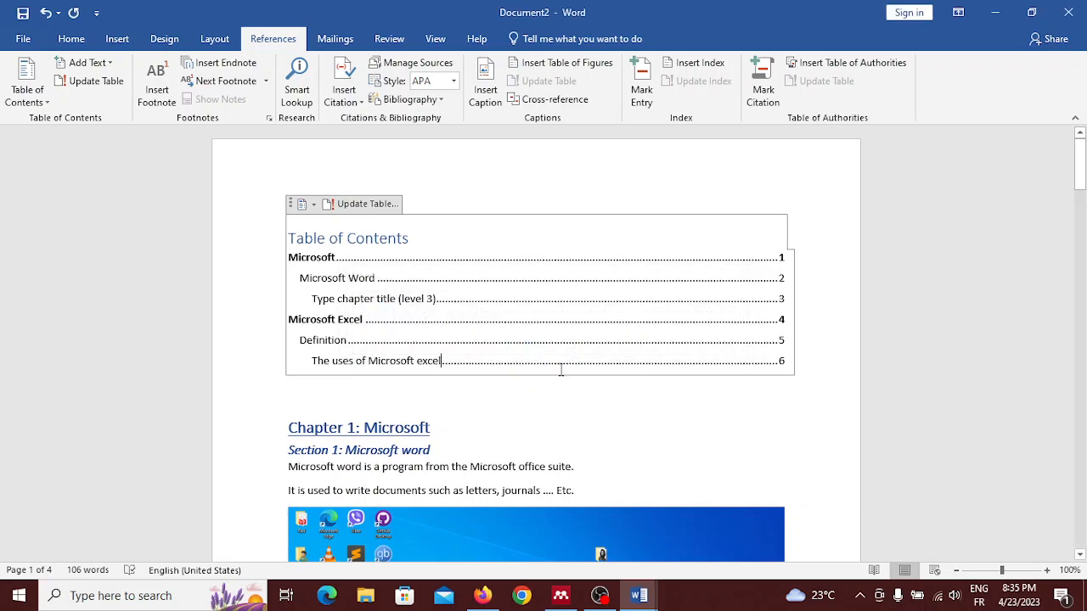
Step: Remove the page break before the "Chapter 2: Microsoft Excel" heading and push the heading onto the next page with empty lines
{"action": "scroll", "coordinate": [541, 434], "scroll_direction": "down", "scroll_amount": 1}
{"action": "scroll", "coordinate": [541, 438], "scroll_direction": "down", "scroll_amount": 6}
{"action": "scroll", "coordinate": [539, 433], "scroll_direction": "up", "scroll_amount": 1}
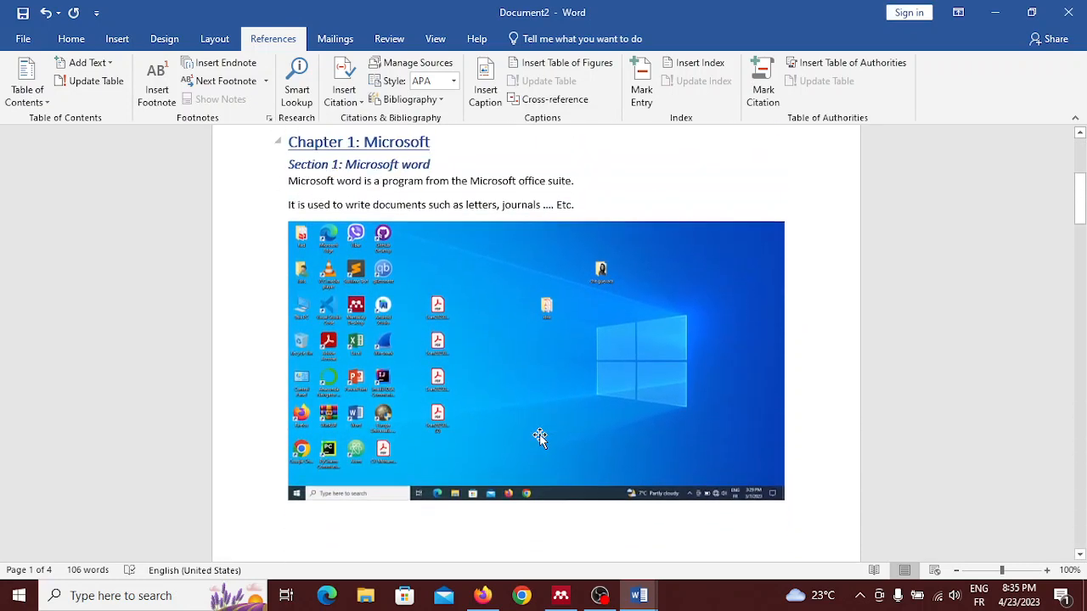
{"action": "scroll", "coordinate": [539, 433], "scroll_direction": "down", "scroll_amount": 6}
{"action": "scroll", "coordinate": [540, 435], "scroll_direction": "down", "scroll_amount": 1}
{"action": "scroll", "coordinate": [540, 433], "scroll_direction": "up", "scroll_amount": 3}
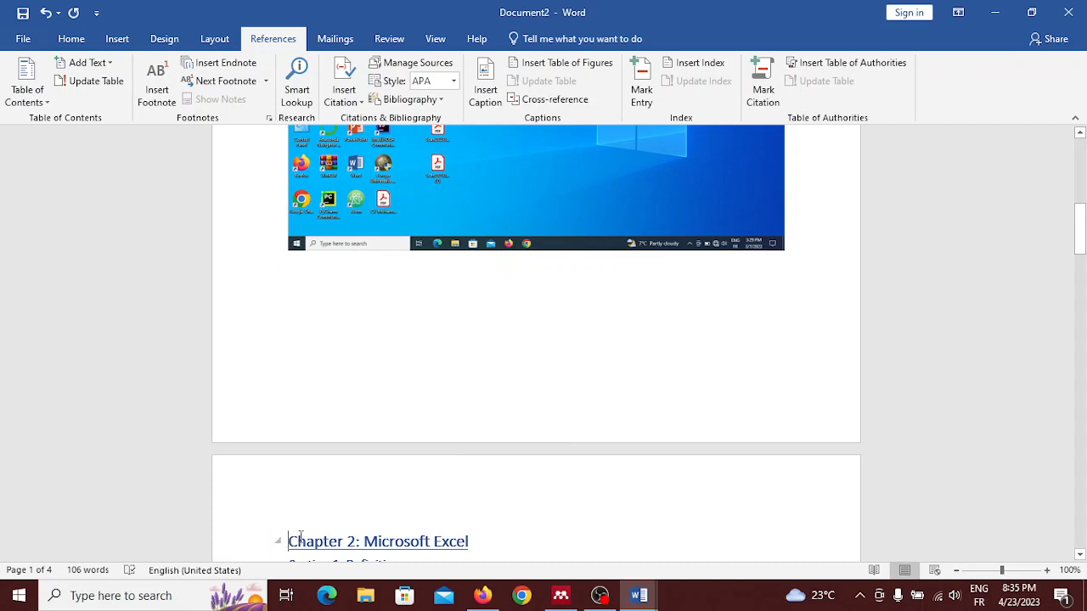
{"action": "key", "text": "BackSpace"}
{"action": "key", "text": "BackSpace"}
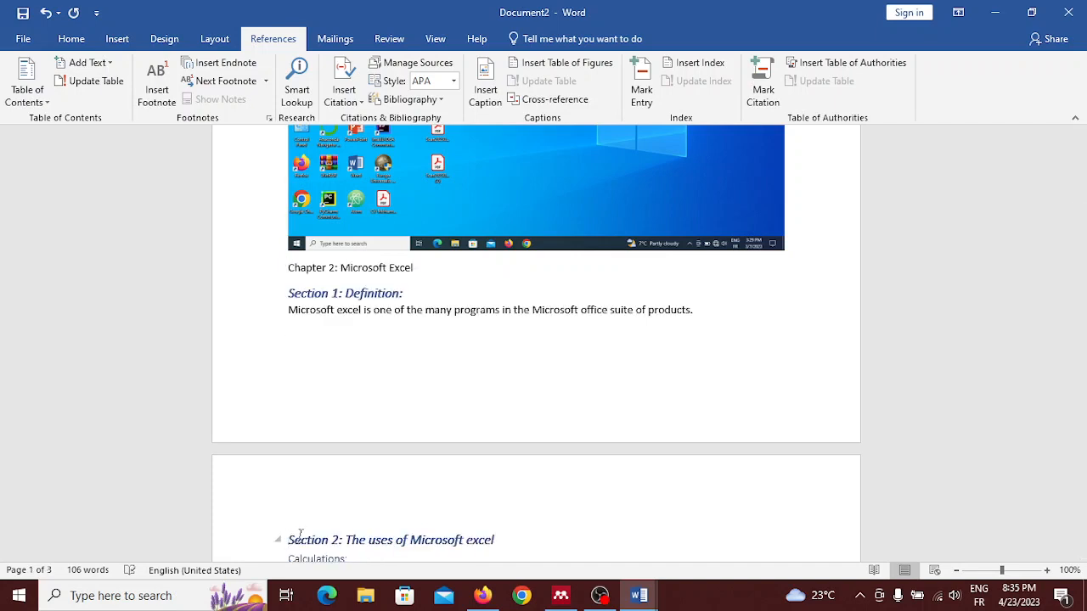
{"action": "key", "text": "Return"}
{"action": "key", "text": "Return"}
{"action": "key", "text": "Return"}
{"action": "key", "text": "Return"}
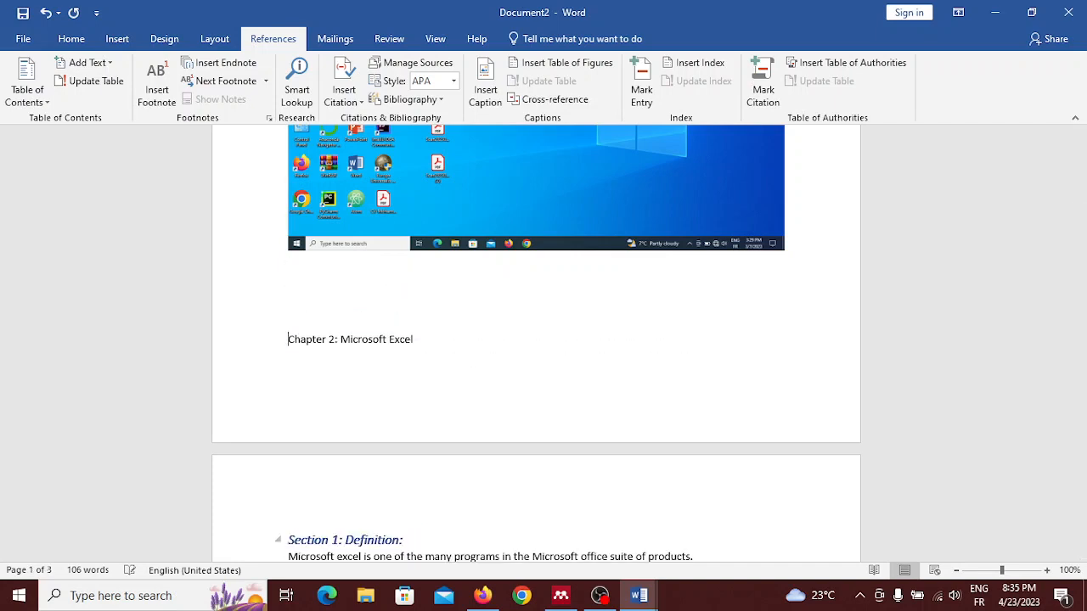
{"action": "key", "text": "Return"}
{"action": "key", "text": "Return"}
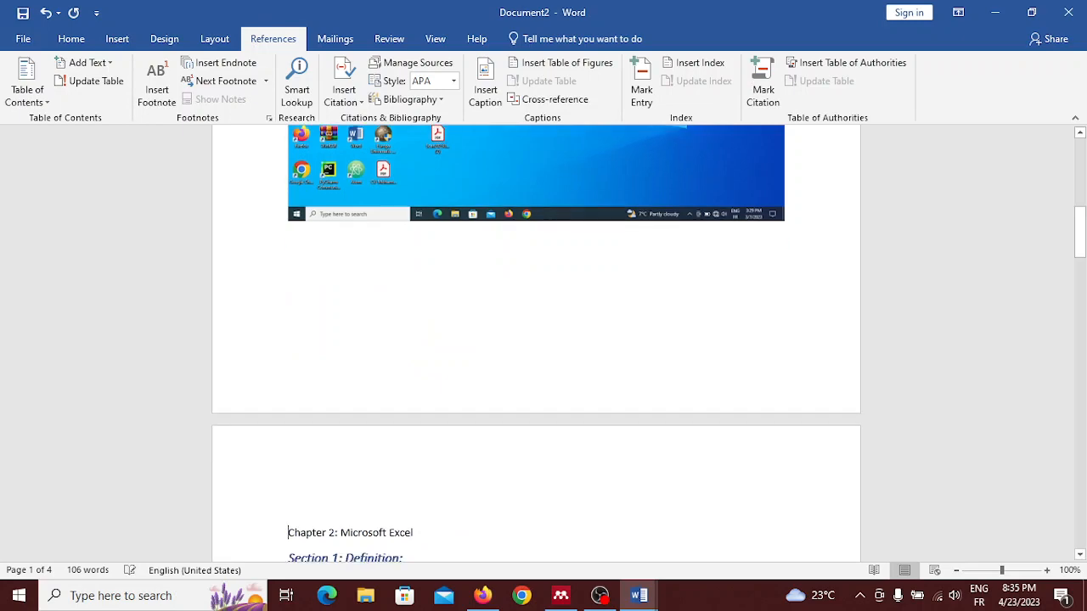
{"action": "left_click", "coordinate": [599, 596]}
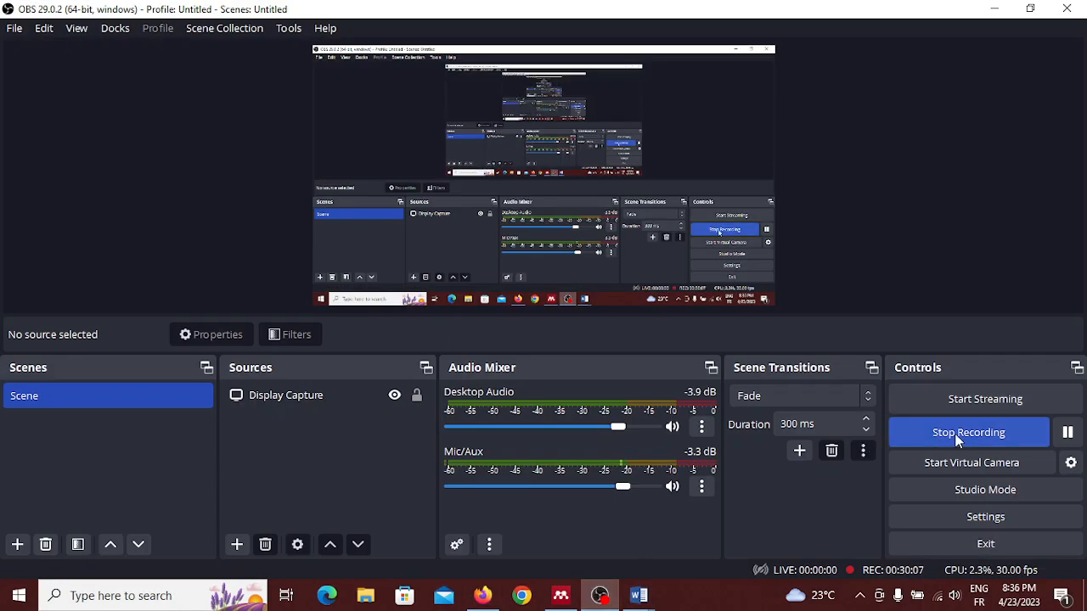